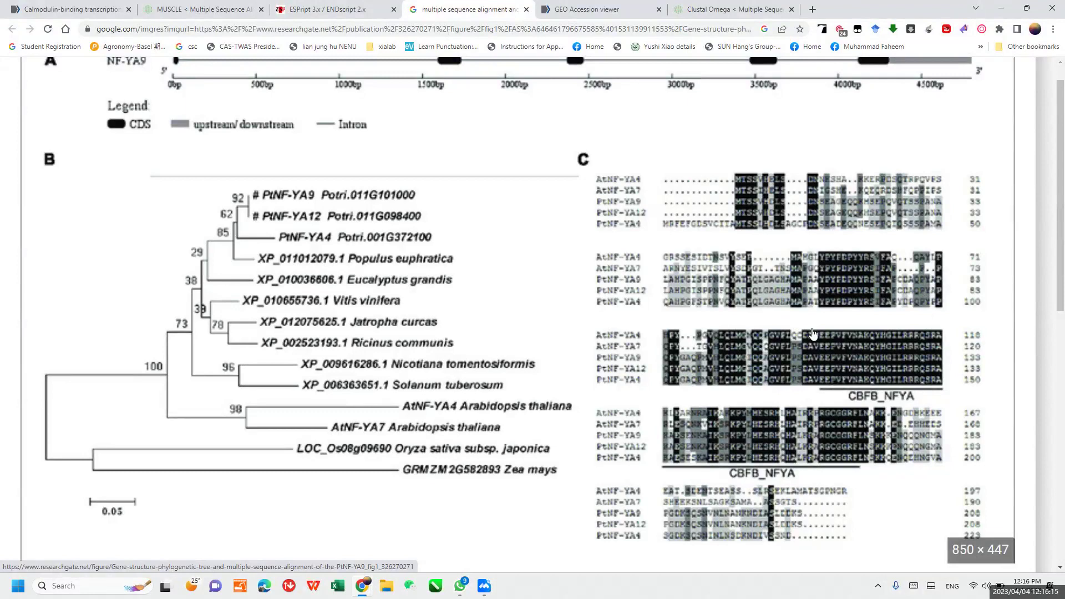
Step: Look over the MUSCLE and Clustal Omega alignment tool pages, ending on the MUSCLE page
{"action": "left_click", "coordinate": [206, 7]}
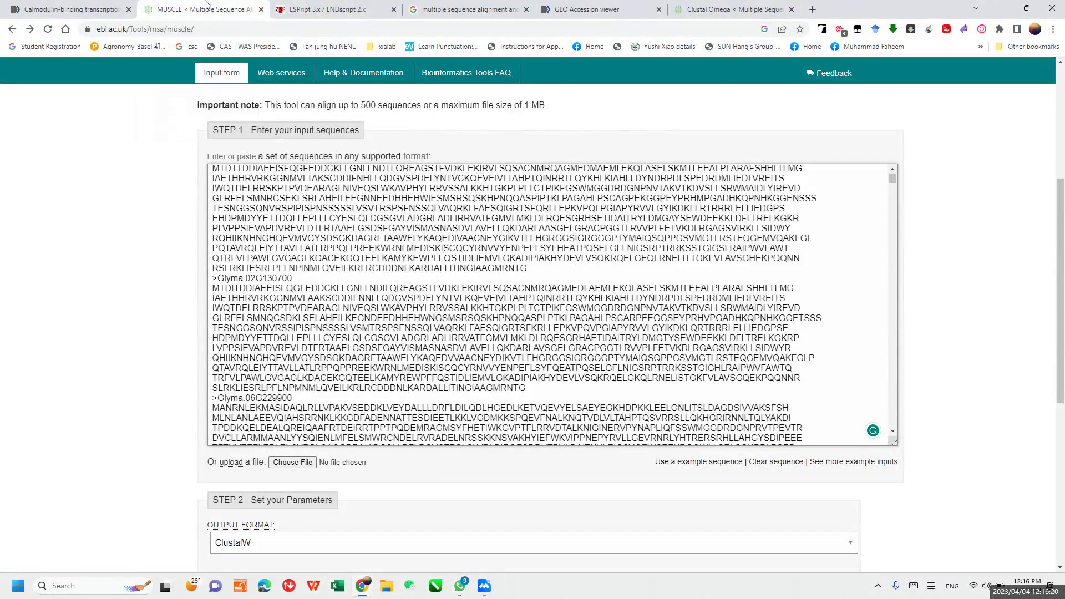
{"action": "scroll", "coordinate": [138, 272], "scroll_direction": "up", "scroll_amount": 5}
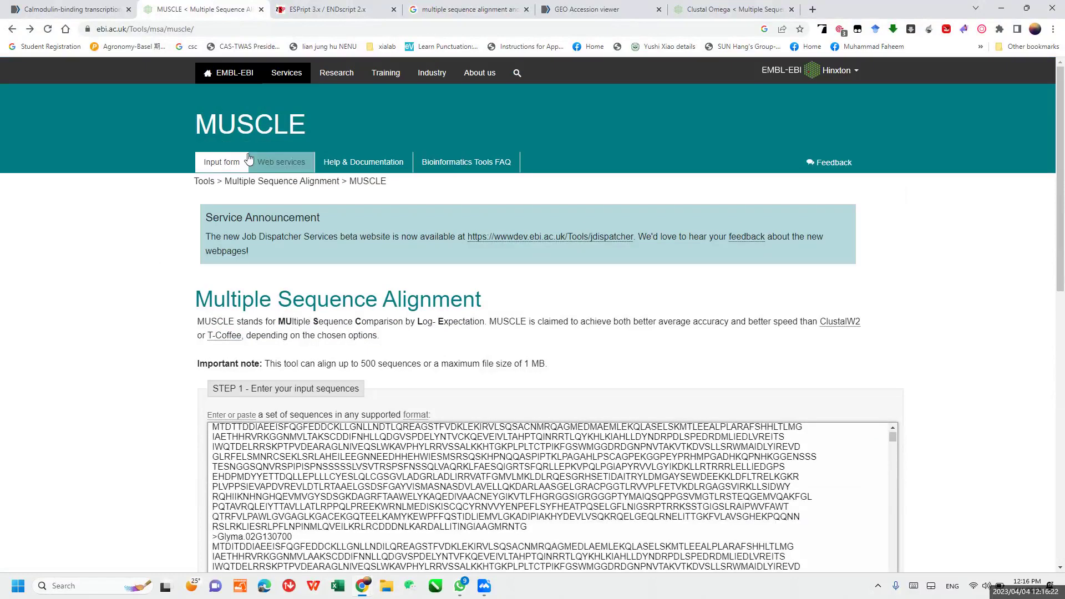
{"action": "left_click", "coordinate": [705, 13]}
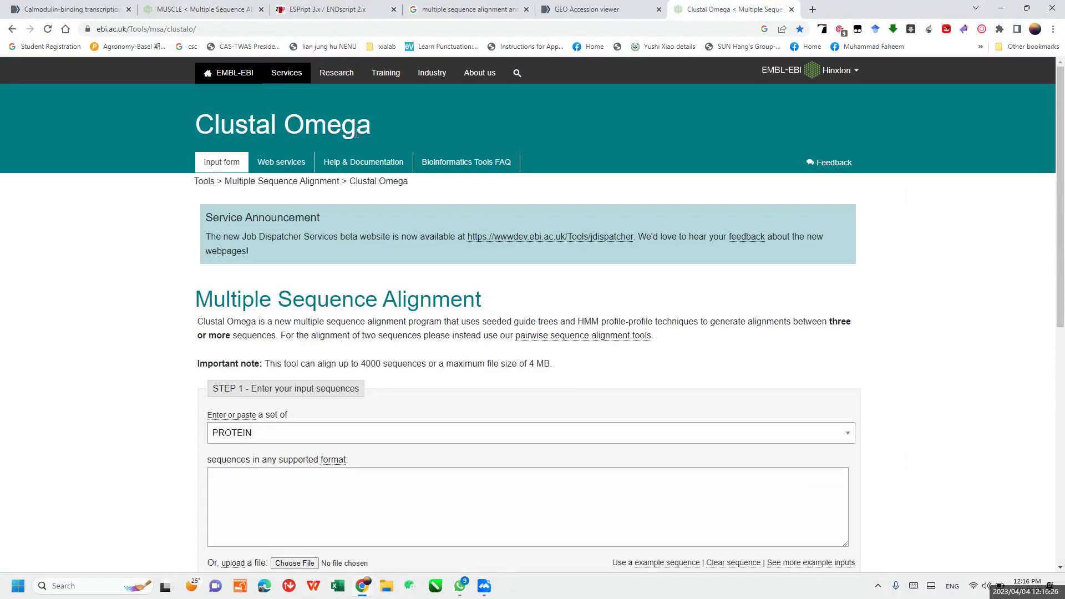
{"action": "left_click_drag", "start_coordinate": [371, 131], "coordinate": [291, 124]}
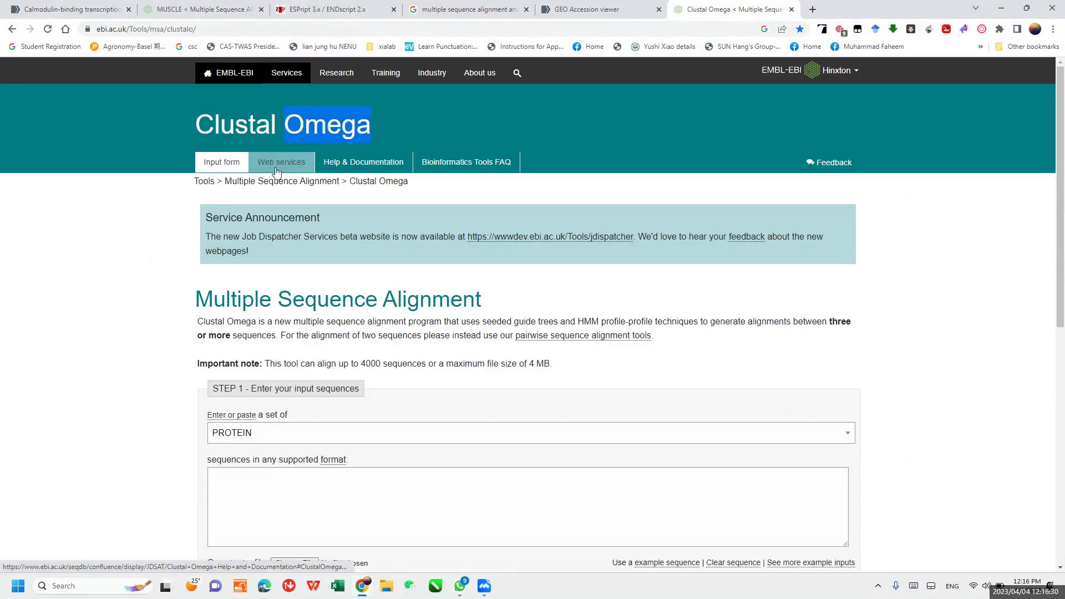
{"action": "left_click", "coordinate": [233, 7]}
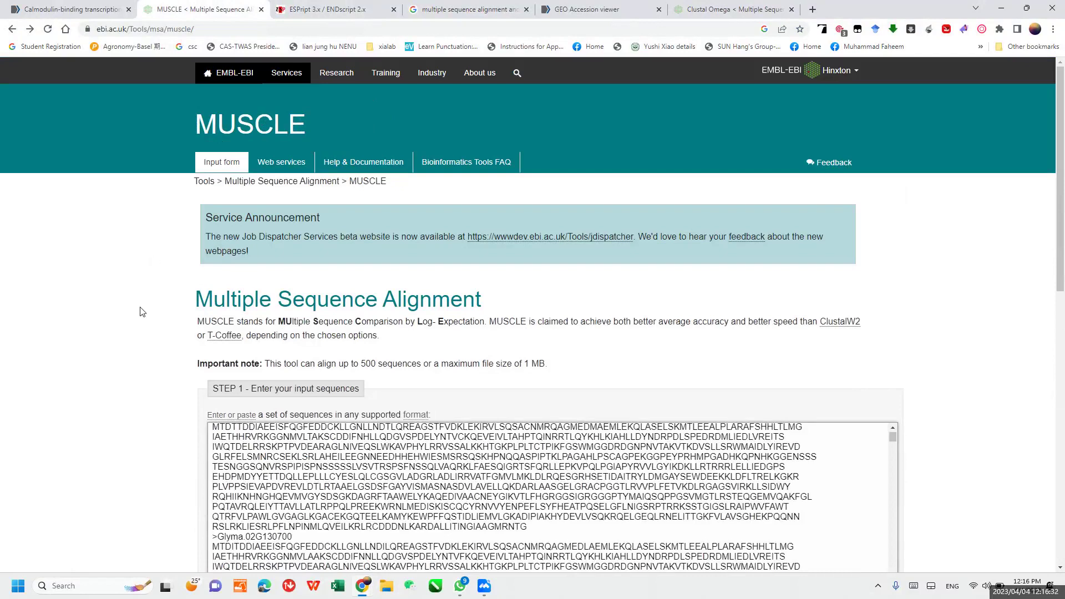
Step: Examine the FASTA protein sequences in the MUSCLE input form, including the full sequence under the Glyma.01G091000 header
{"action": "scroll", "coordinate": [141, 311], "scroll_direction": "down", "scroll_amount": 4}
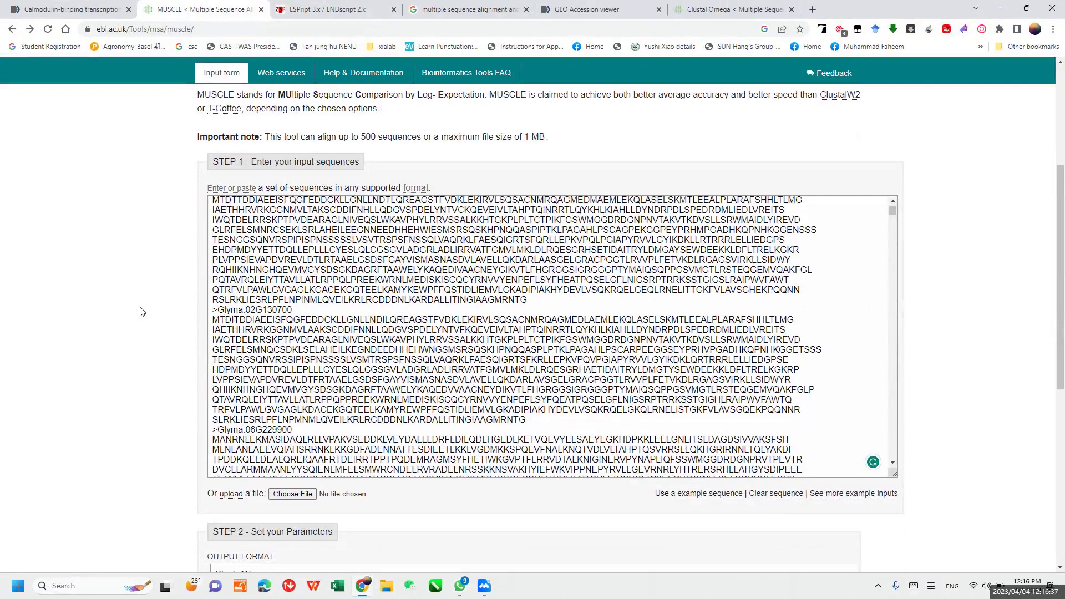
{"action": "scroll", "coordinate": [140, 312], "scroll_direction": "down", "scroll_amount": 1}
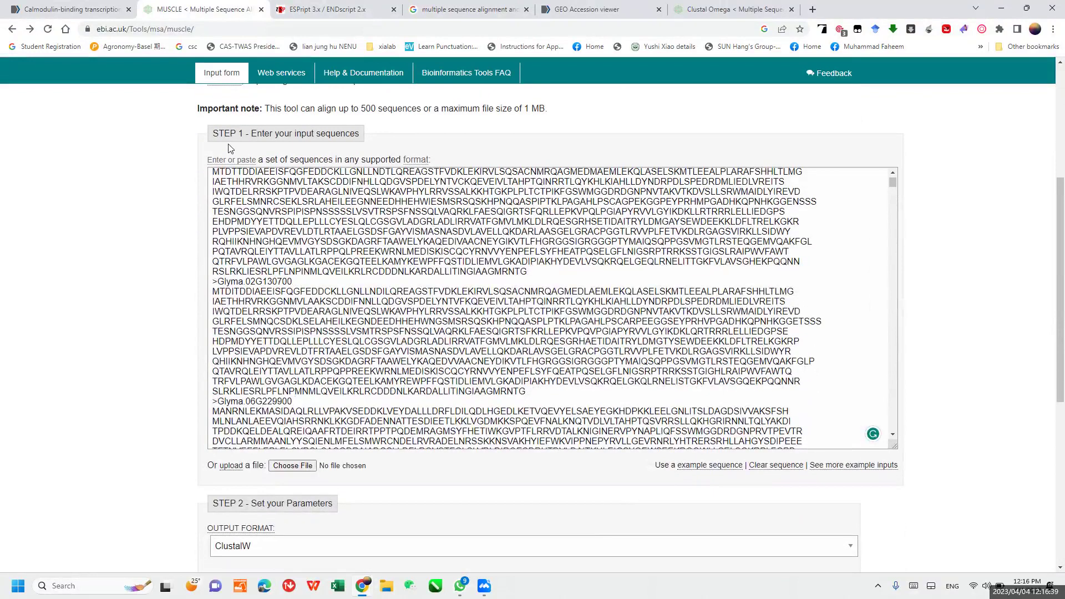
{"action": "left_click_drag", "start_coordinate": [215, 135], "coordinate": [362, 139]}
{"action": "left_click", "coordinate": [533, 281]}
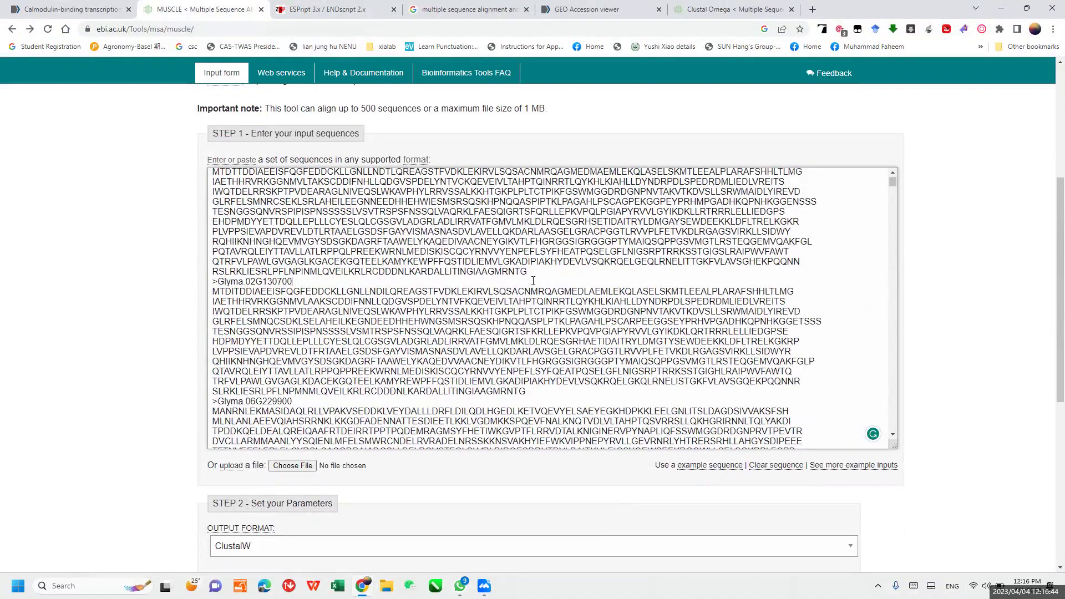
{"action": "scroll", "coordinate": [534, 281], "scroll_direction": "up", "scroll_amount": 1}
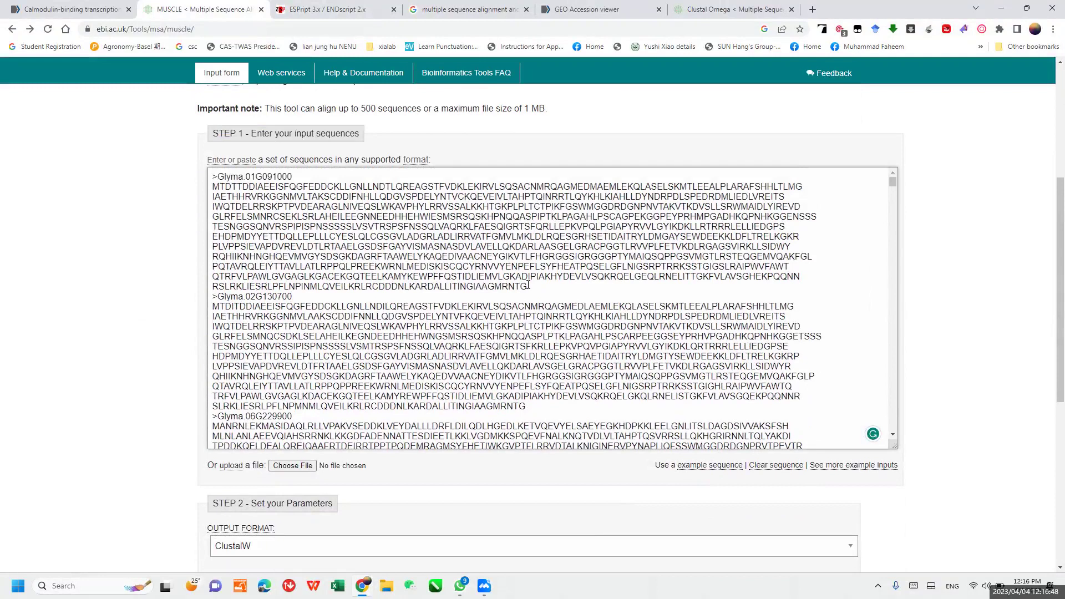
{"action": "left_click_drag", "start_coordinate": [301, 172], "coordinate": [552, 290]}
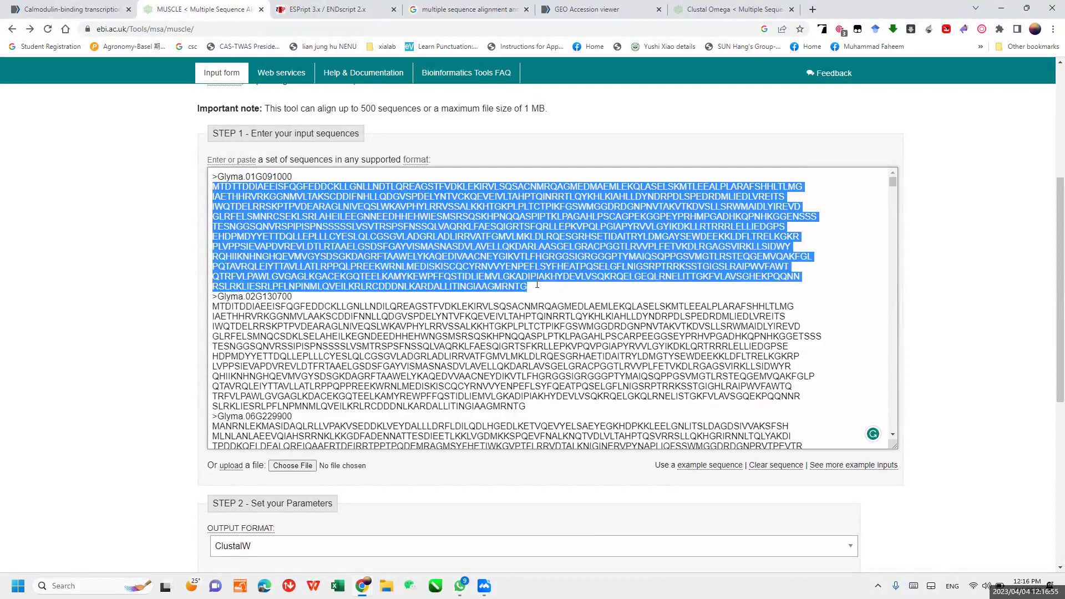
{"action": "left_click", "coordinate": [537, 284]}
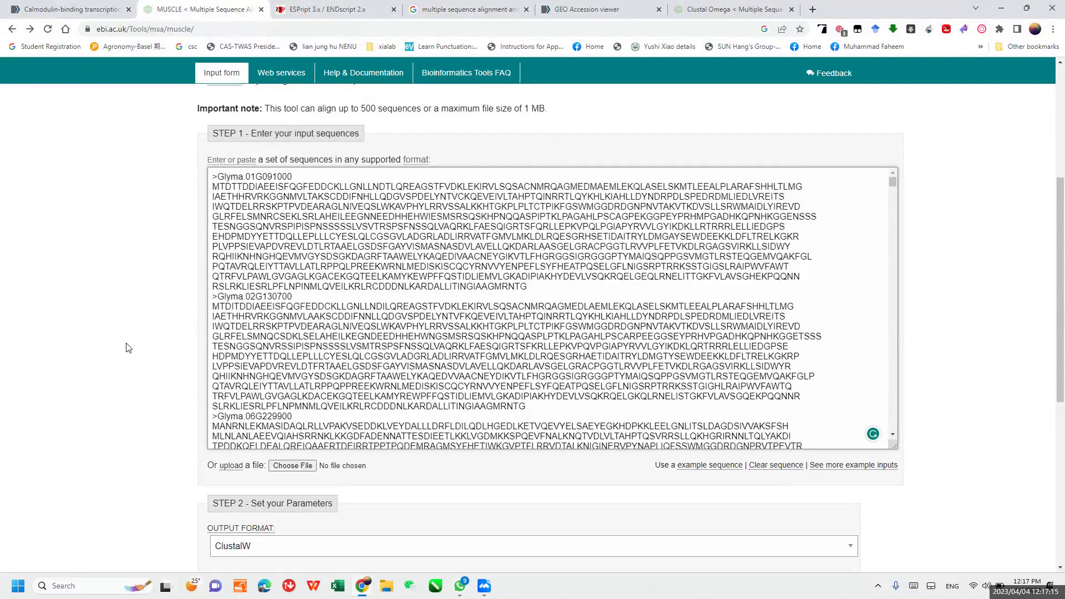
Step: Choose ClustalW as the MUSCLE output format and submit the alignment job
{"action": "scroll", "coordinate": [128, 347], "scroll_direction": "down", "scroll_amount": 3}
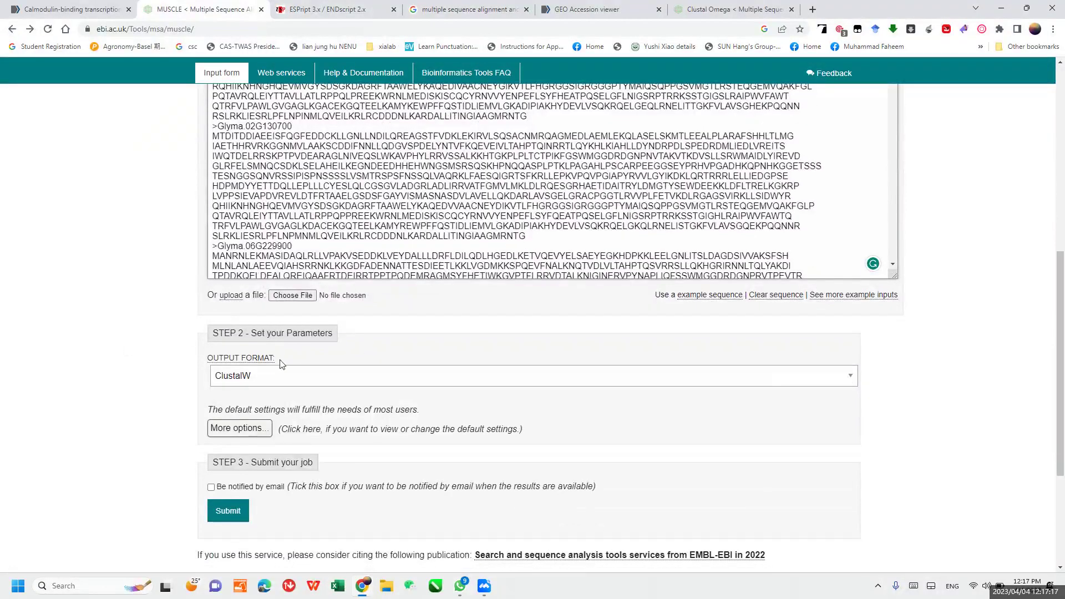
{"action": "left_click", "coordinate": [259, 377]}
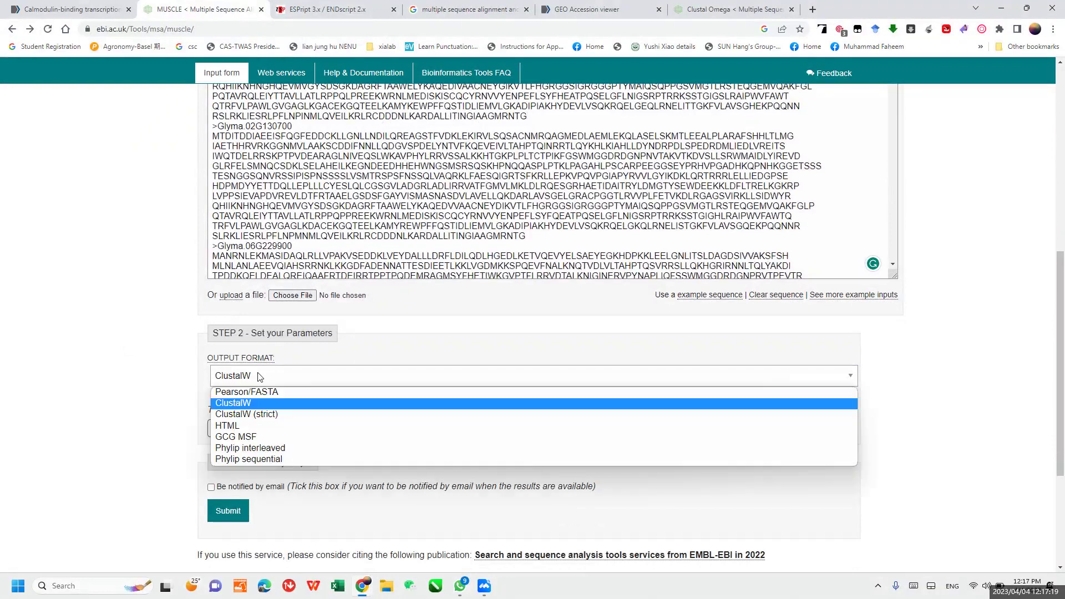
{"action": "left_click", "coordinate": [244, 405]}
{"action": "scroll", "coordinate": [163, 434], "scroll_direction": "down", "scroll_amount": 2}
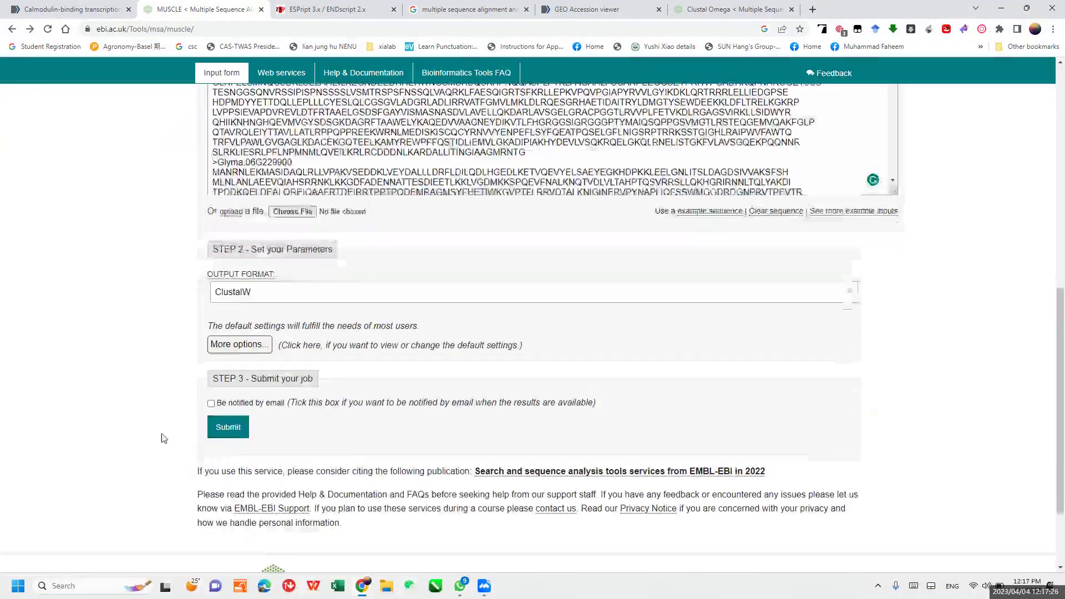
{"action": "left_click", "coordinate": [237, 423]}
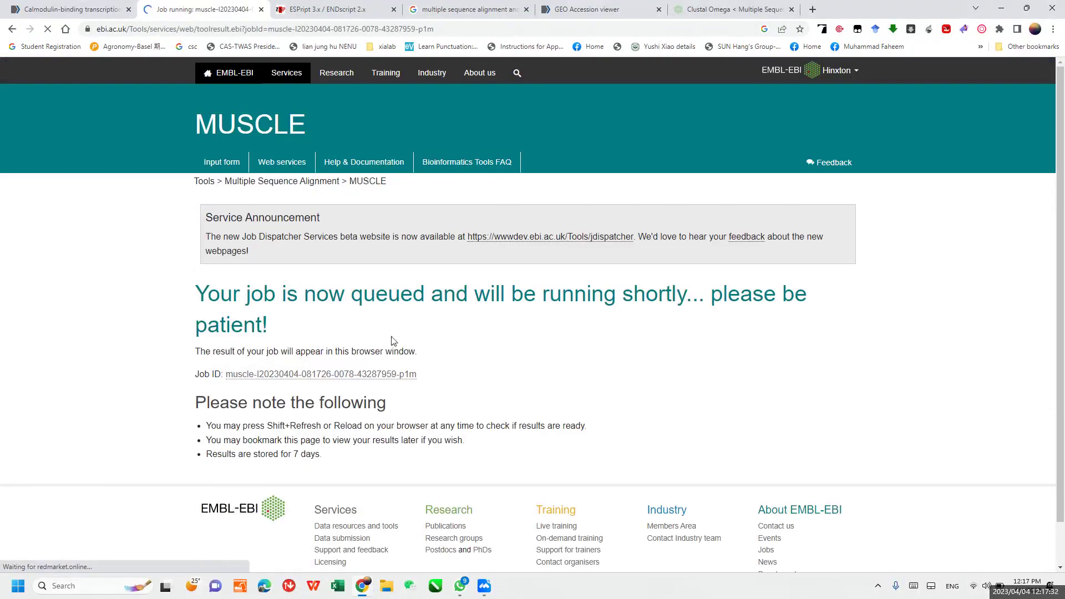
Step: Check the job ID on the MUSCLE job status page and switch to the Clustal Omega input form
{"action": "scroll", "coordinate": [314, 371], "scroll_direction": "down", "scroll_amount": 1}
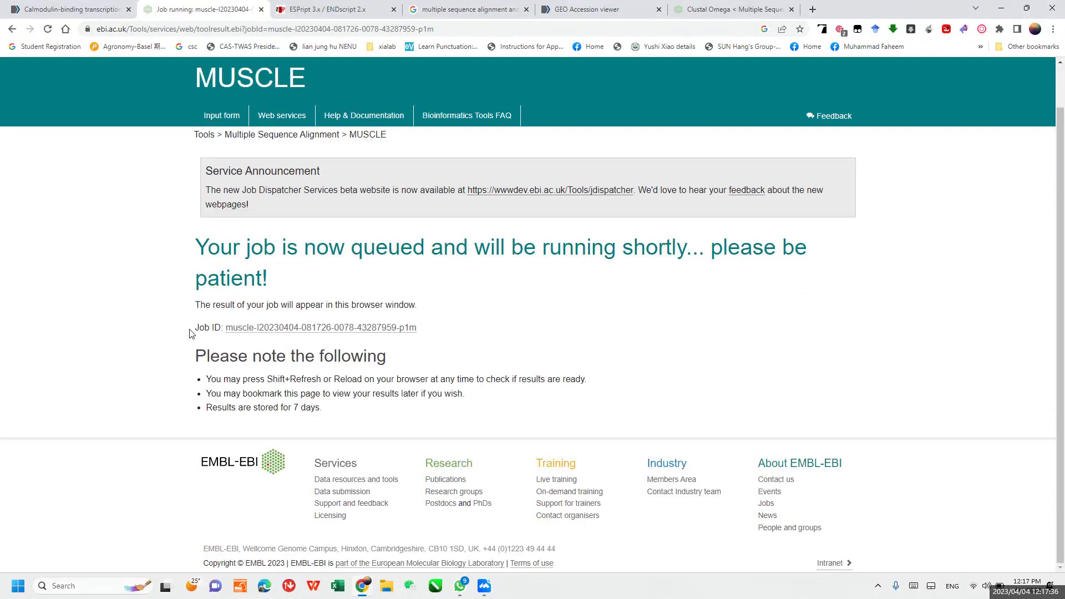
{"action": "left_click_drag", "start_coordinate": [189, 333], "coordinate": [483, 315]}
{"action": "left_click", "coordinate": [482, 315]}
{"action": "left_click", "coordinate": [729, 10]}
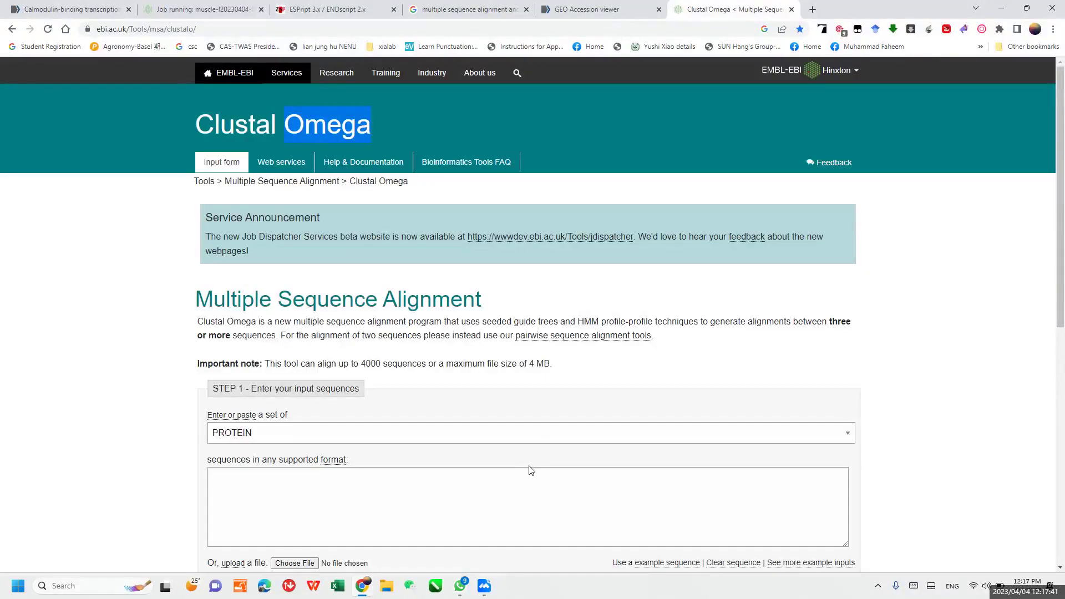
Step: In File Explorer, open the MSA folder inside superior_university_workshop on drive G
{"action": "left_click", "coordinate": [386, 588]}
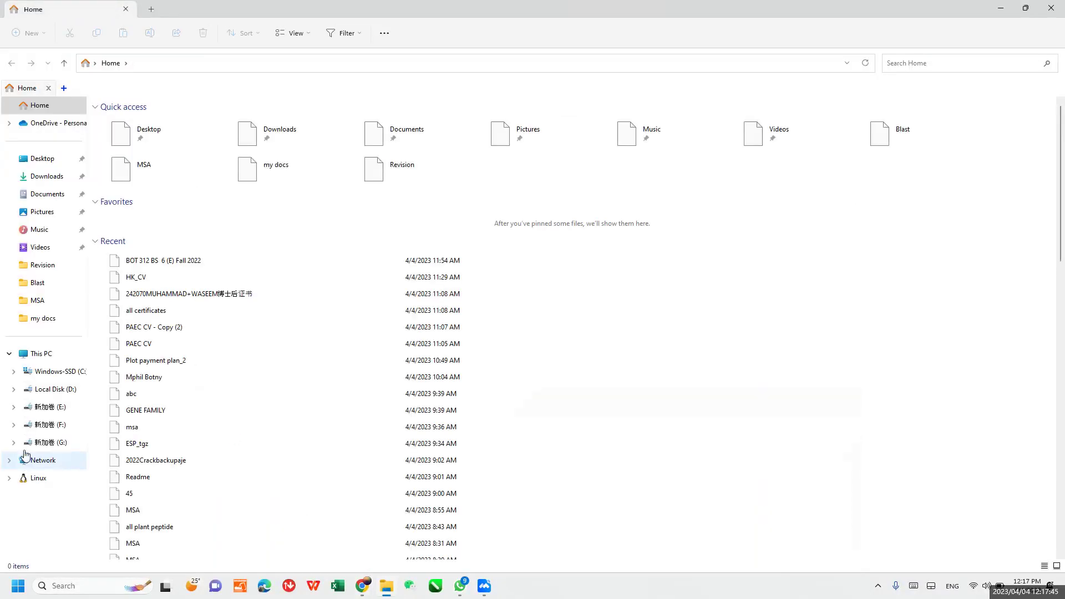
{"action": "left_click", "coordinate": [37, 442]}
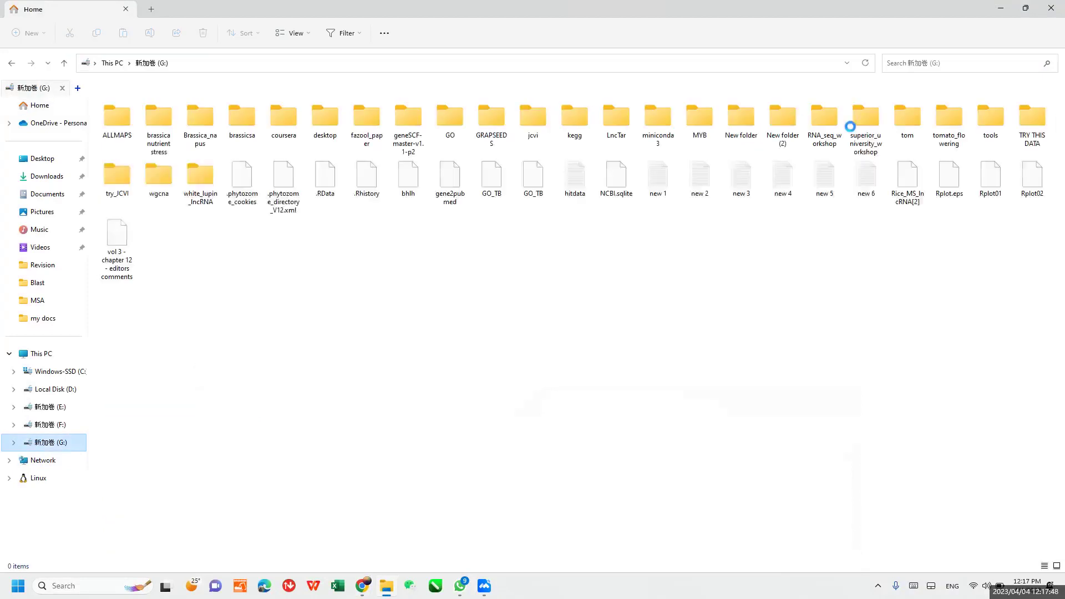
{"action": "left_click", "coordinate": [872, 133]}
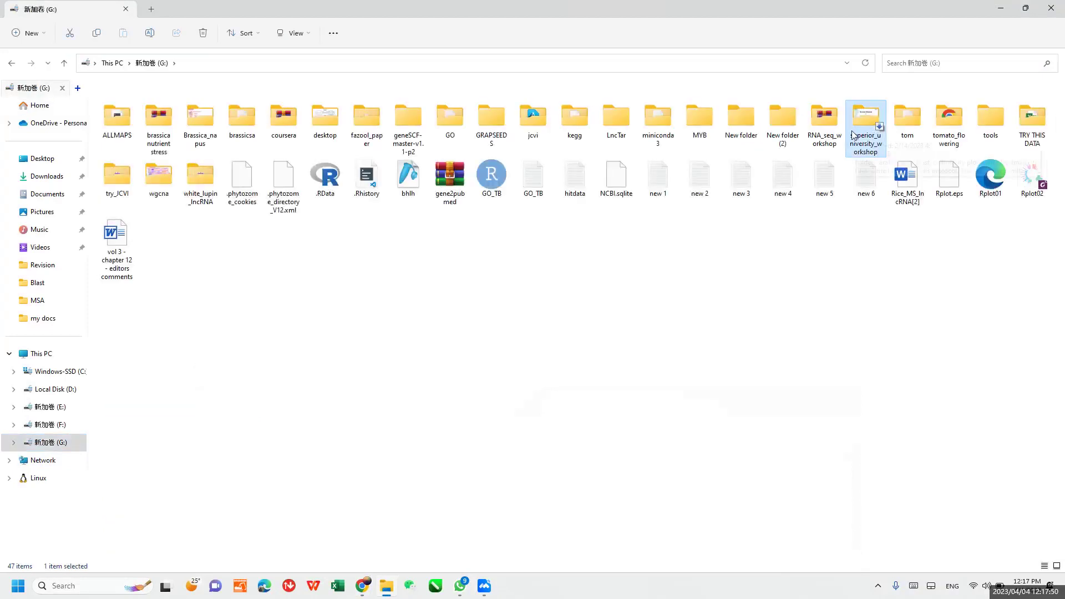
{"action": "double_click", "coordinate": [854, 135]}
{"action": "key", "text": "Down"}
{"action": "key", "text": "Down"}
{"action": "key", "text": "Down"}
{"action": "key", "text": "Down"}
{"action": "key", "text": "Down"}
{"action": "key", "text": "Down"}
{"action": "key", "text": "Down"}
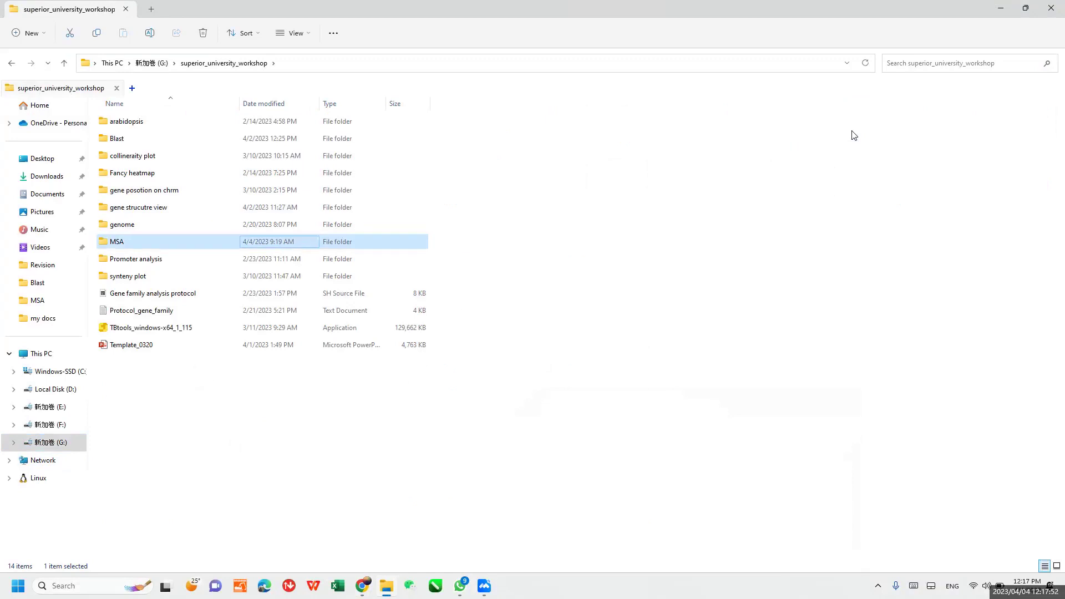
{"action": "key", "text": "Return"}
Step: Open the "all plant peptide" FASTA file in EmEditor, copy all its sequences and minimize the editor
{"action": "key", "text": "Down"}
{"action": "key", "text": "Down"}
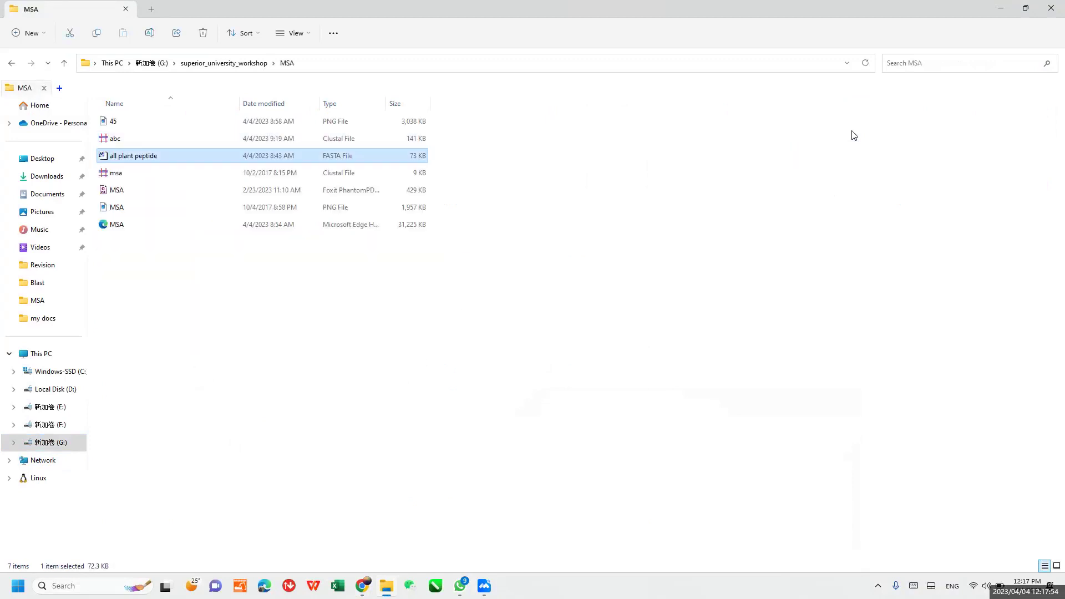
{"action": "right_click", "coordinate": [177, 153]}
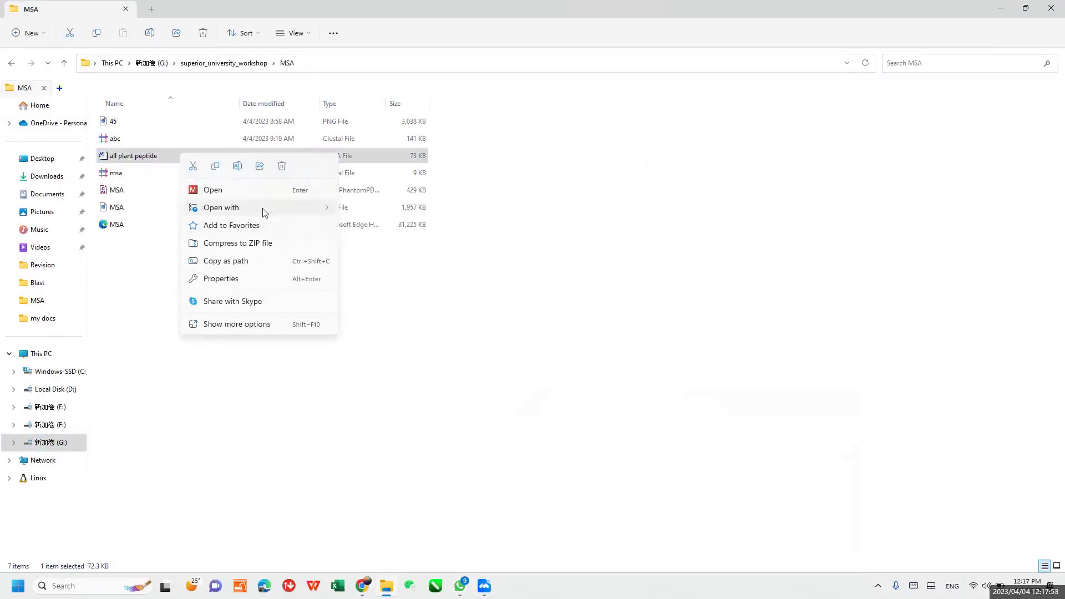
{"action": "mouse_move", "coordinate": [264, 212]}
{"action": "left_click", "coordinate": [408, 212]}
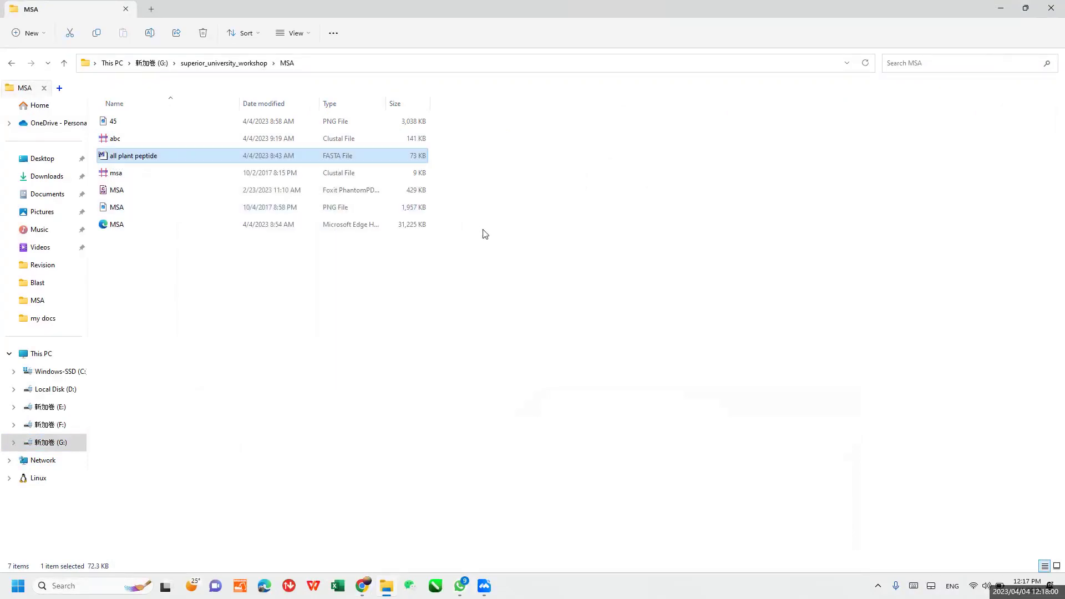
{"action": "key", "text": "ctrl+a"}
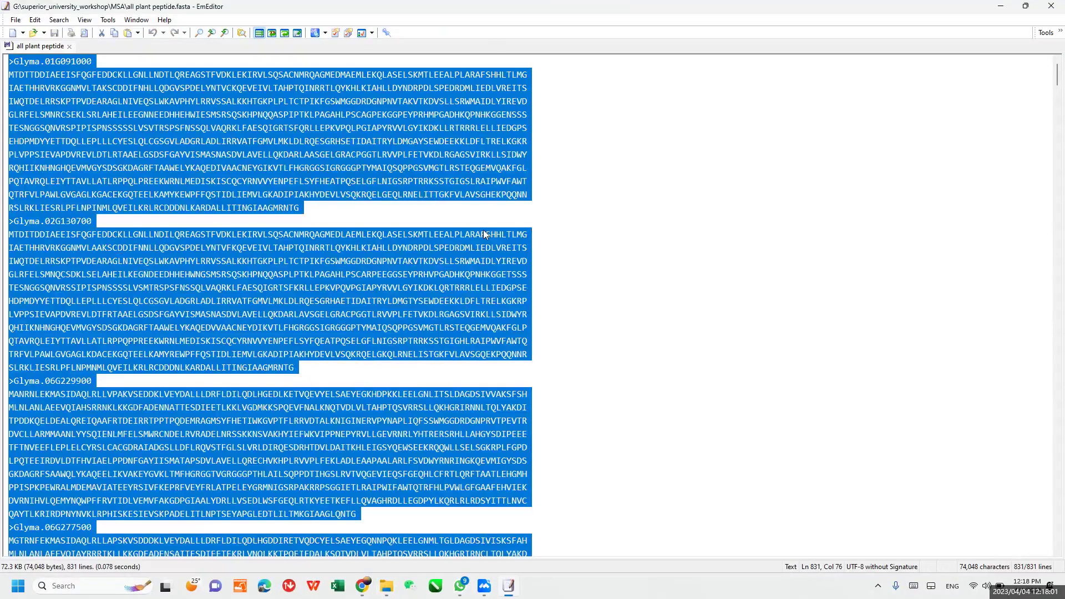
{"action": "left_click", "coordinate": [1001, 7]}
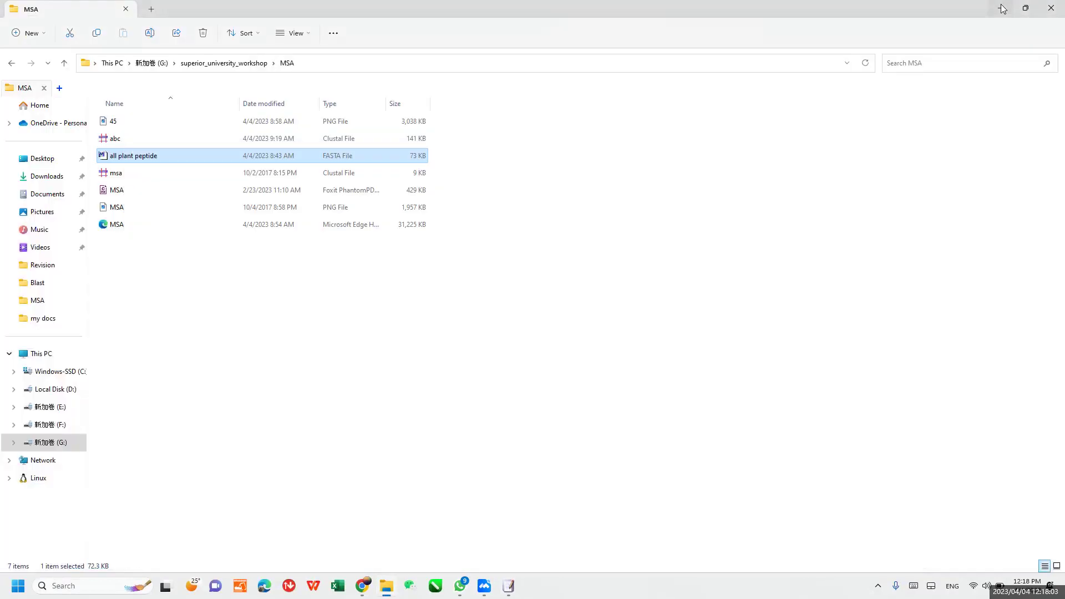
Step: Return to the Clustal Omega form in Chrome and choose PROTEIN as the input sequence type
{"action": "mouse_move", "coordinate": [362, 596]}
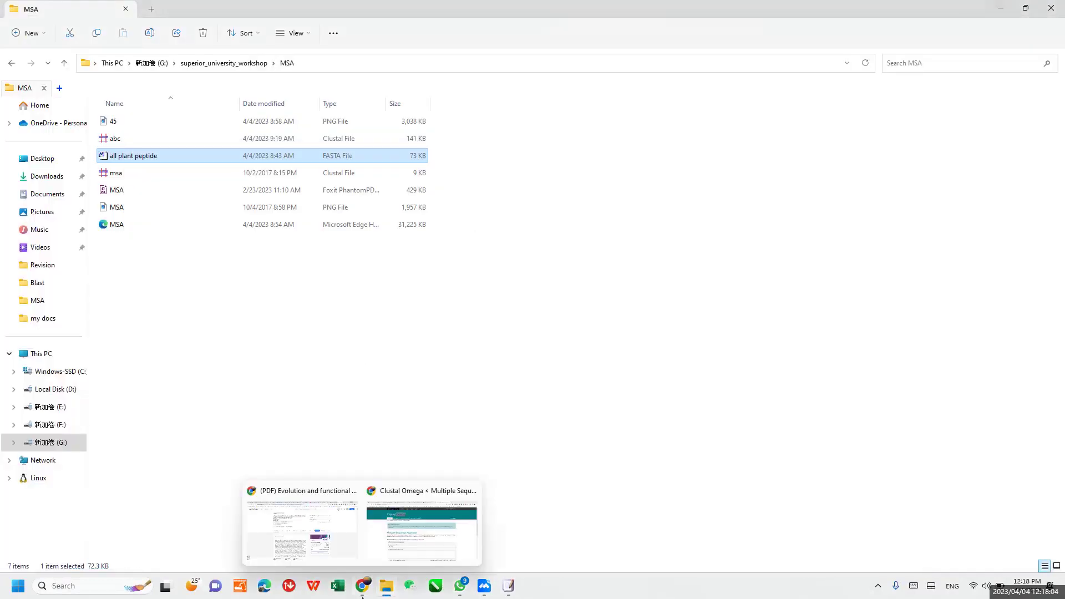
{"action": "left_click", "coordinate": [424, 538]}
{"action": "scroll", "coordinate": [525, 428], "scroll_direction": "down", "scroll_amount": 1}
{"action": "scroll", "coordinate": [524, 428], "scroll_direction": "down", "scroll_amount": 1}
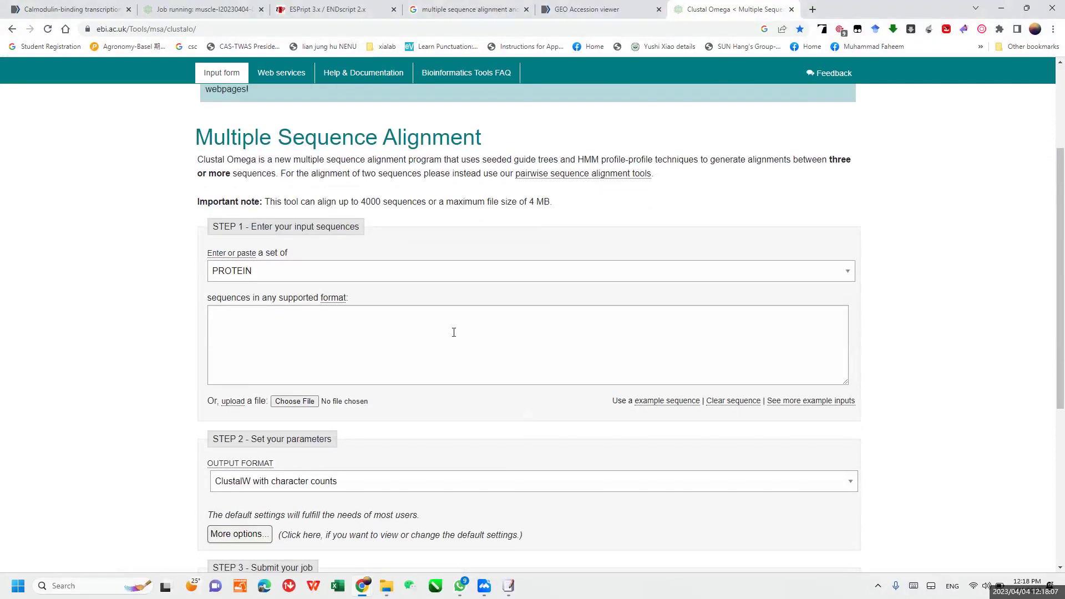
{"action": "scroll", "coordinate": [453, 331], "scroll_direction": "down", "scroll_amount": 1}
{"action": "scroll", "coordinate": [453, 331], "scroll_direction": "up", "scroll_amount": 6}
{"action": "scroll", "coordinate": [454, 333], "scroll_direction": "down", "scroll_amount": 8}
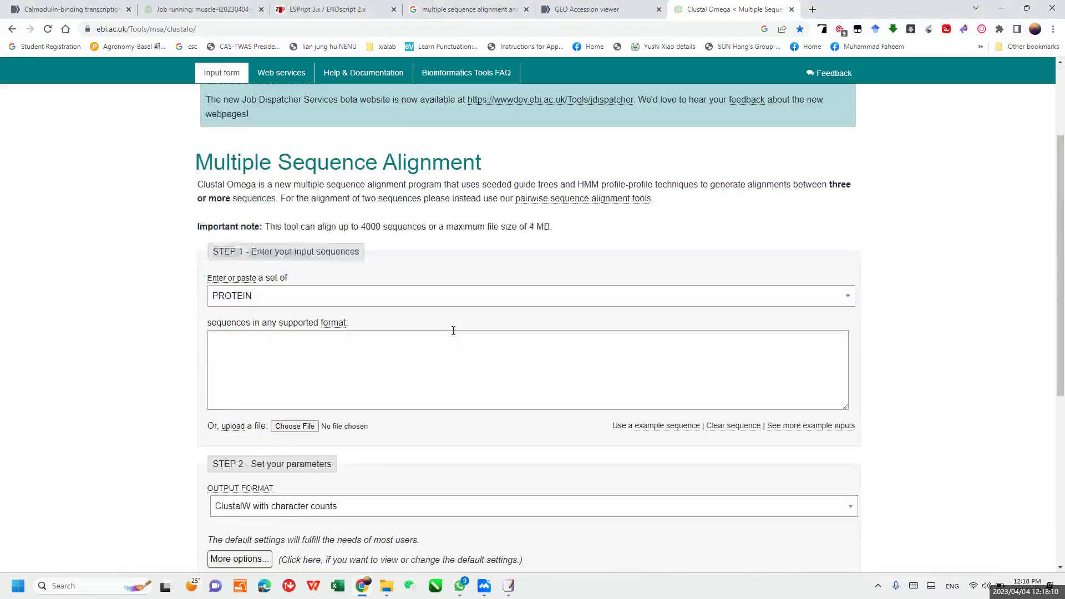
{"action": "scroll", "coordinate": [453, 334], "scroll_direction": "up", "scroll_amount": 1}
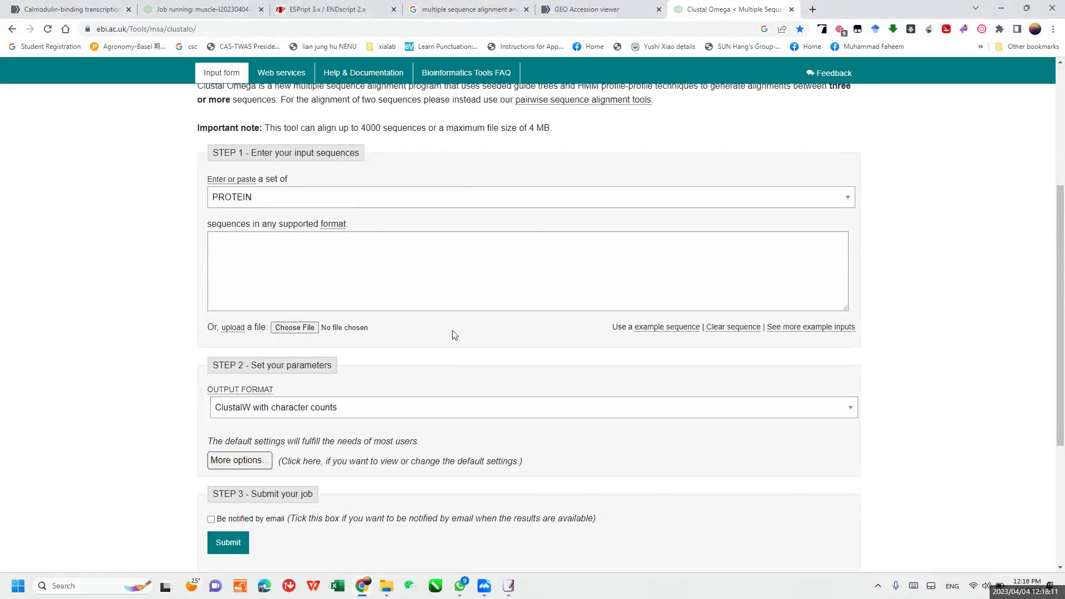
{"action": "left_click", "coordinate": [390, 200]}
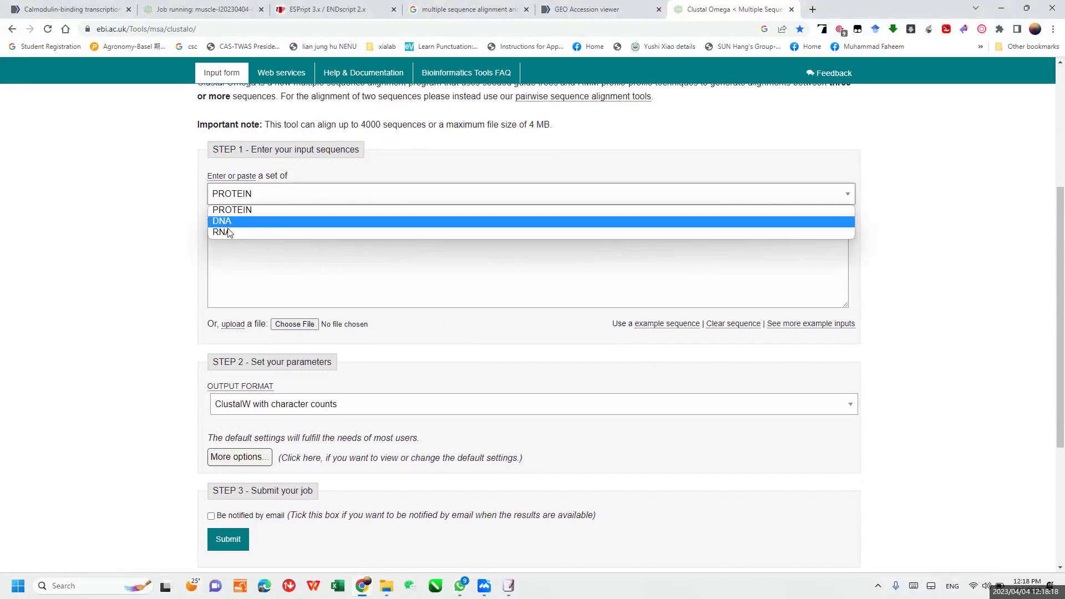
{"action": "left_click", "coordinate": [241, 214]}
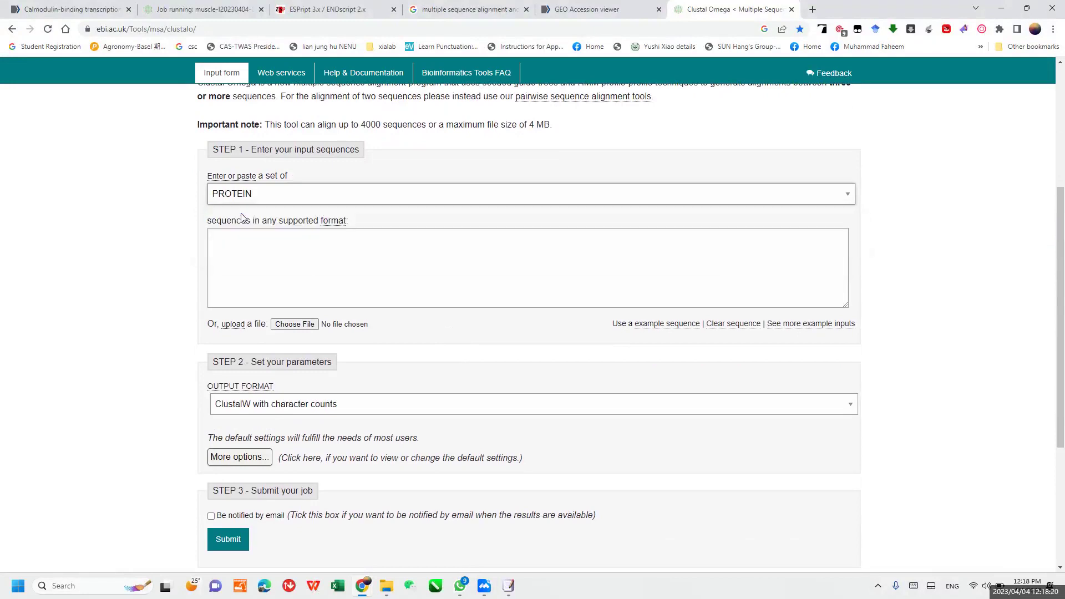
Step: Paste the copied peptide sequences into the Clustal Omega sequence input and look back through them
{"action": "left_click", "coordinate": [255, 253]}
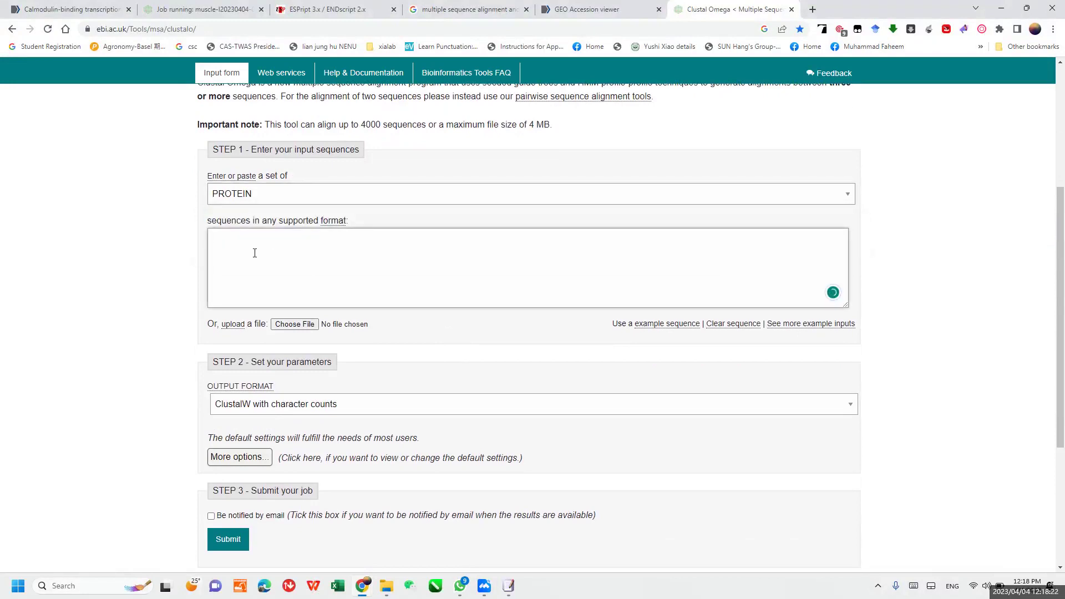
{"action": "key", "text": "ctrl+v"}
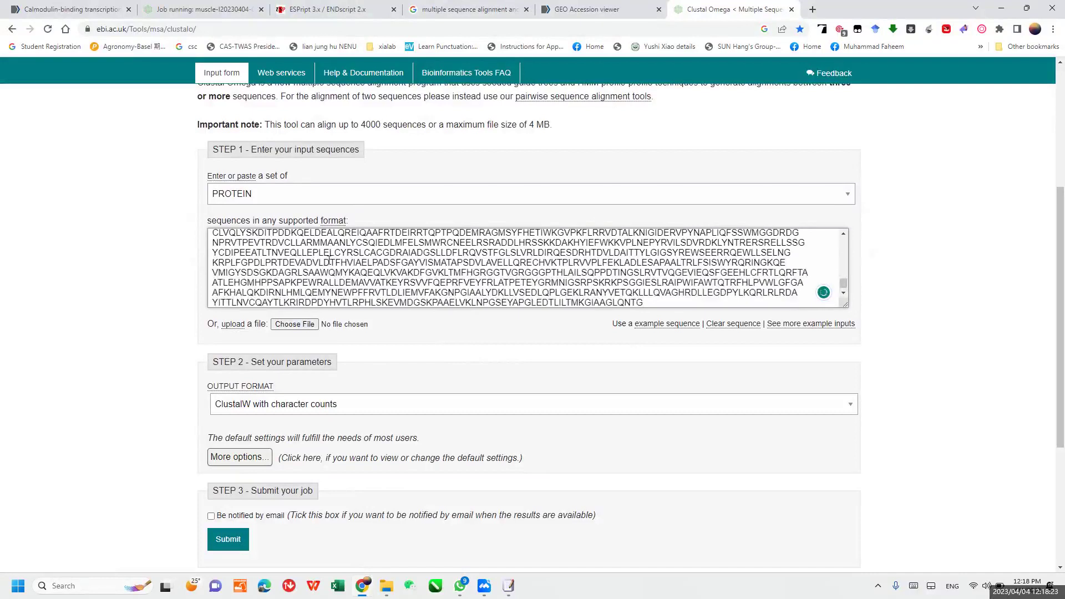
{"action": "scroll", "coordinate": [327, 260], "scroll_direction": "up", "scroll_amount": 6}
{"action": "scroll", "coordinate": [330, 260], "scroll_direction": "up", "scroll_amount": 8}
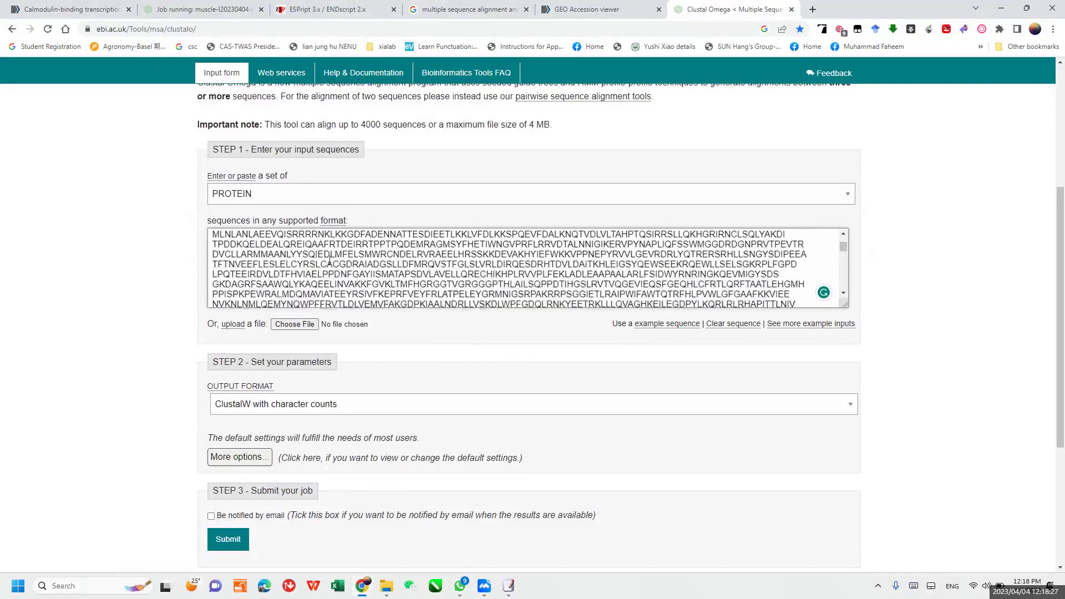
Step: Return to the start of the pasted peptide sequences and enlarge the Clustal Omega sequence input box
{"action": "scroll", "coordinate": [329, 260], "scroll_direction": "up", "scroll_amount": 6}
{"action": "scroll", "coordinate": [912, 310], "scroll_direction": "down", "scroll_amount": 5}
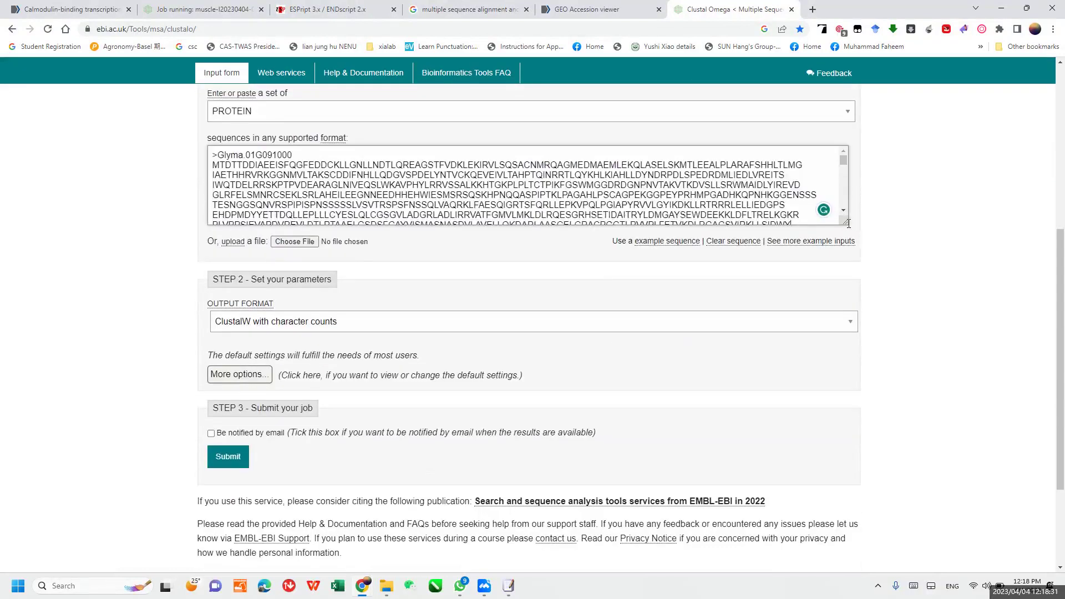
{"action": "left_click_drag", "start_coordinate": [848, 223], "coordinate": [924, 371]}
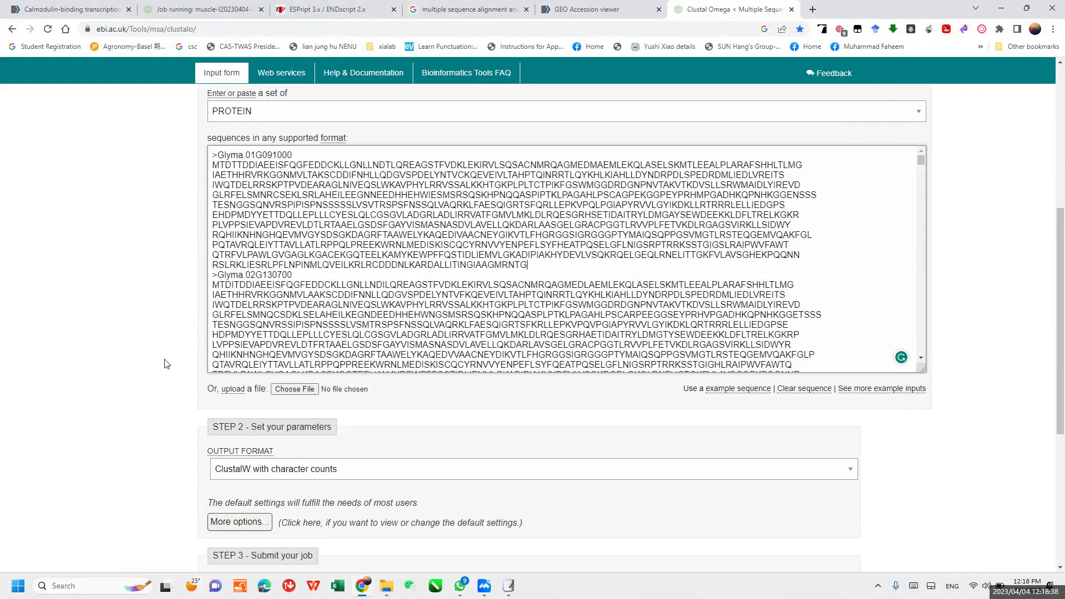
Step: Keep ClustalW with character counts as the output format and submit the Clustal Omega job
{"action": "scroll", "coordinate": [166, 361], "scroll_direction": "down", "scroll_amount": 4}
{"action": "left_click", "coordinate": [283, 271]}
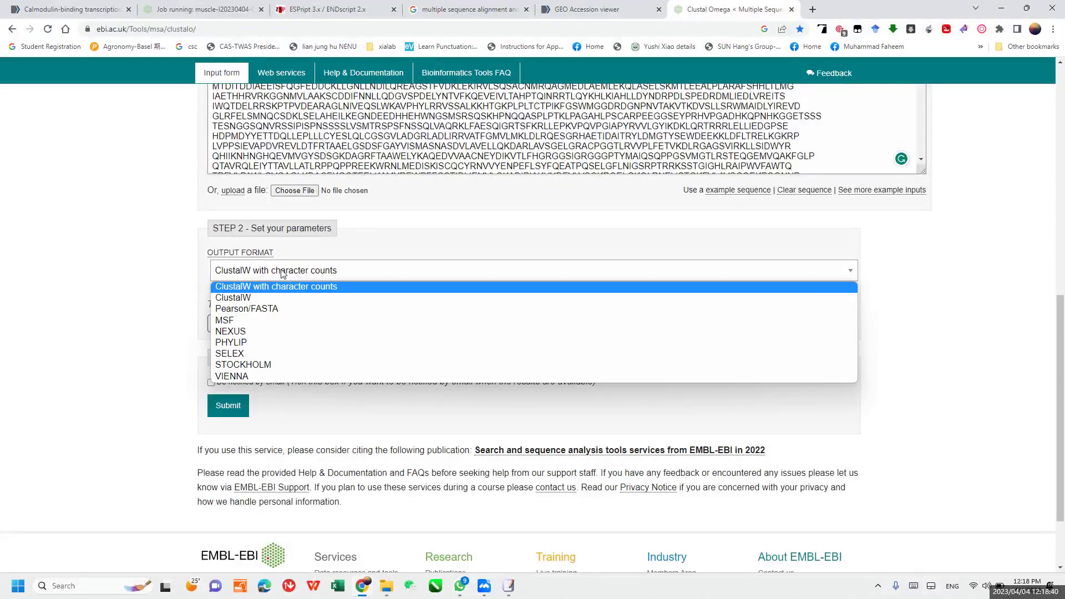
{"action": "left_click", "coordinate": [258, 285]}
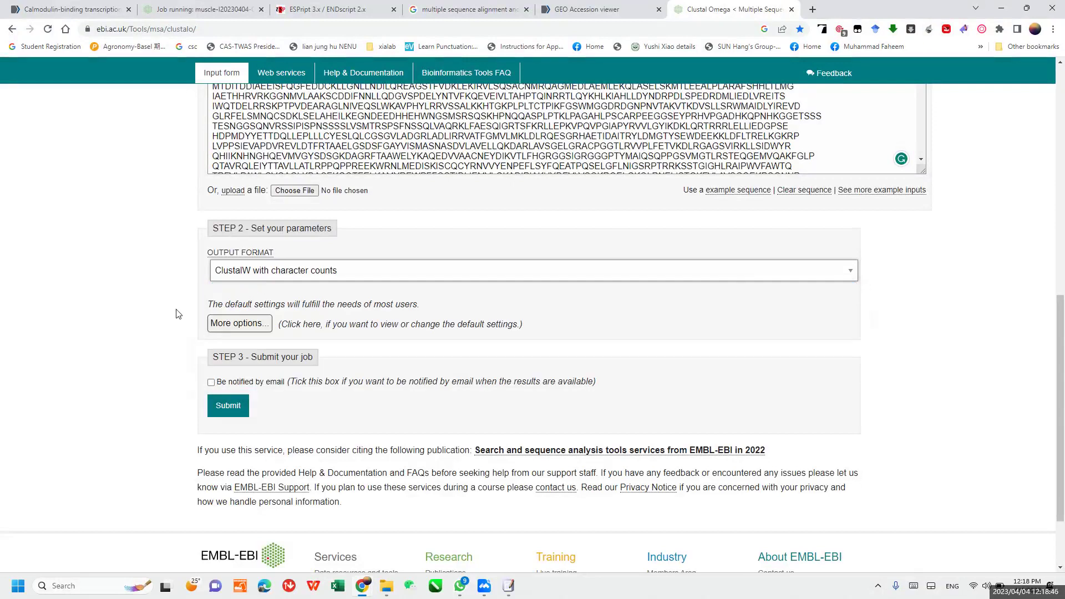
{"action": "left_click", "coordinate": [229, 407]}
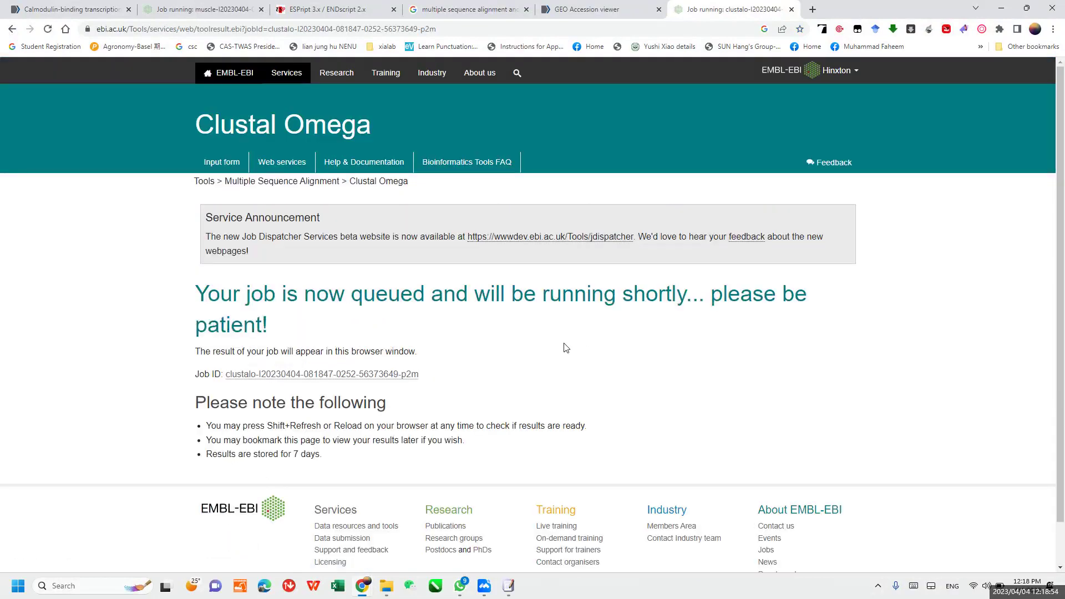
Step: Check the progress of the MUSCLE and Clustal Omega jobs in turn, ending on the MUSCLE job page
{"action": "left_click", "coordinate": [178, 7]}
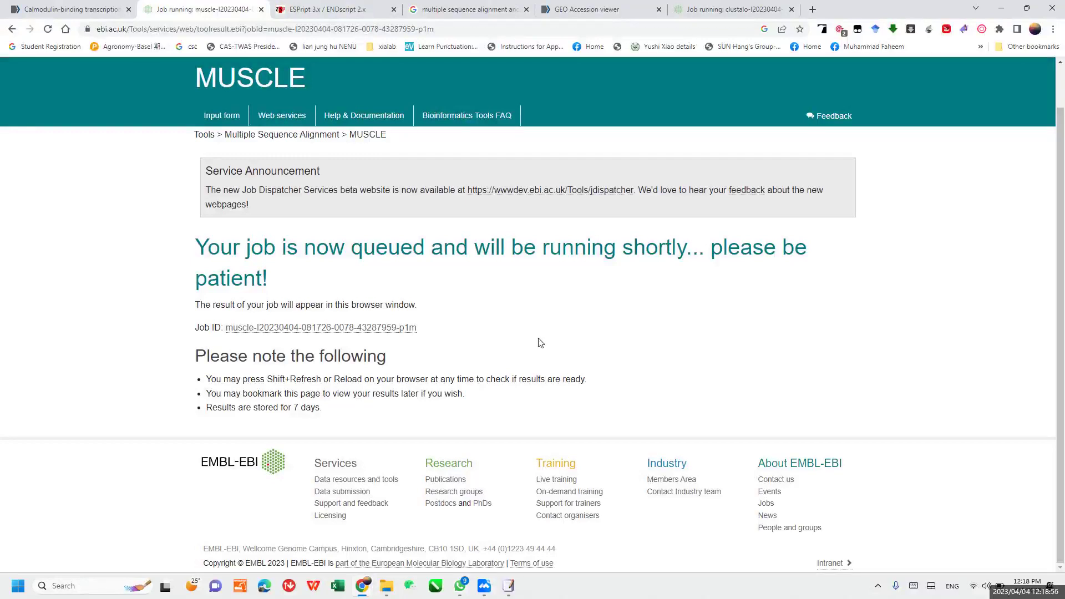
{"action": "left_click", "coordinate": [741, 7]}
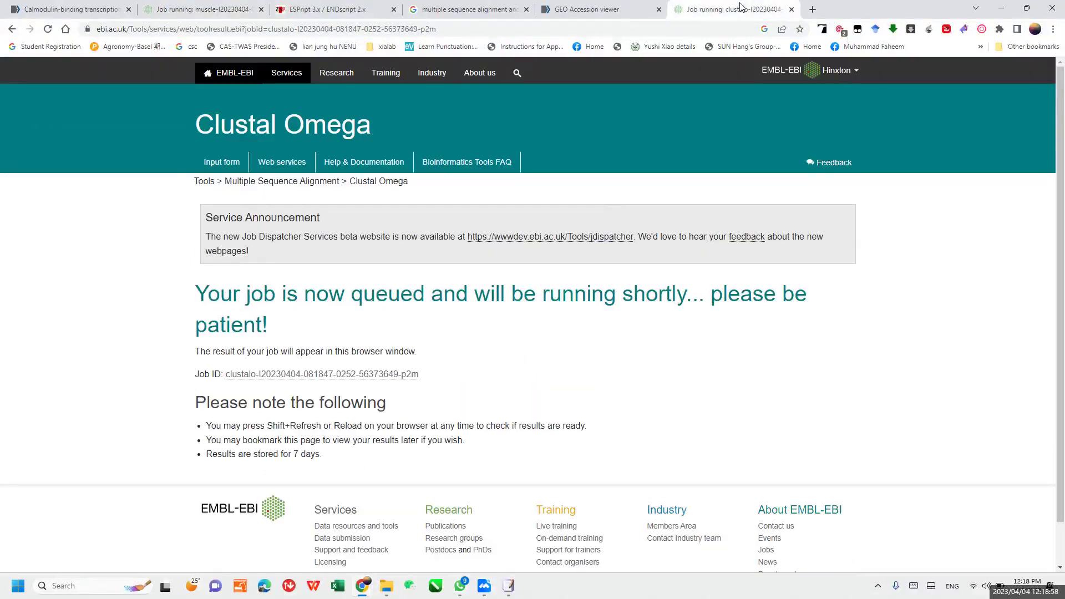
{"action": "left_click", "coordinate": [200, 6]}
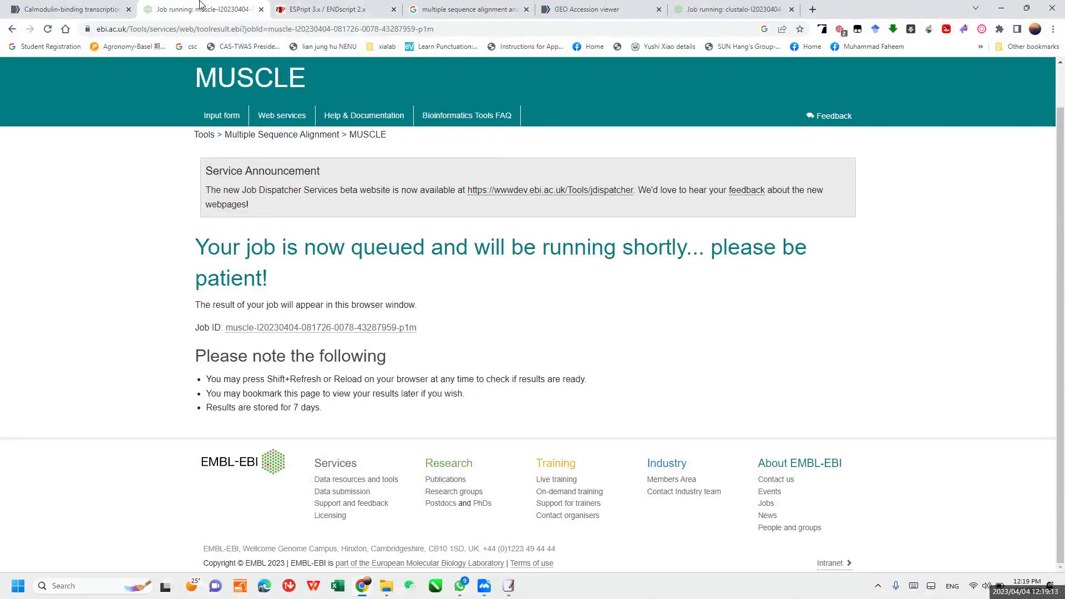
{"action": "left_click", "coordinate": [730, 6]}
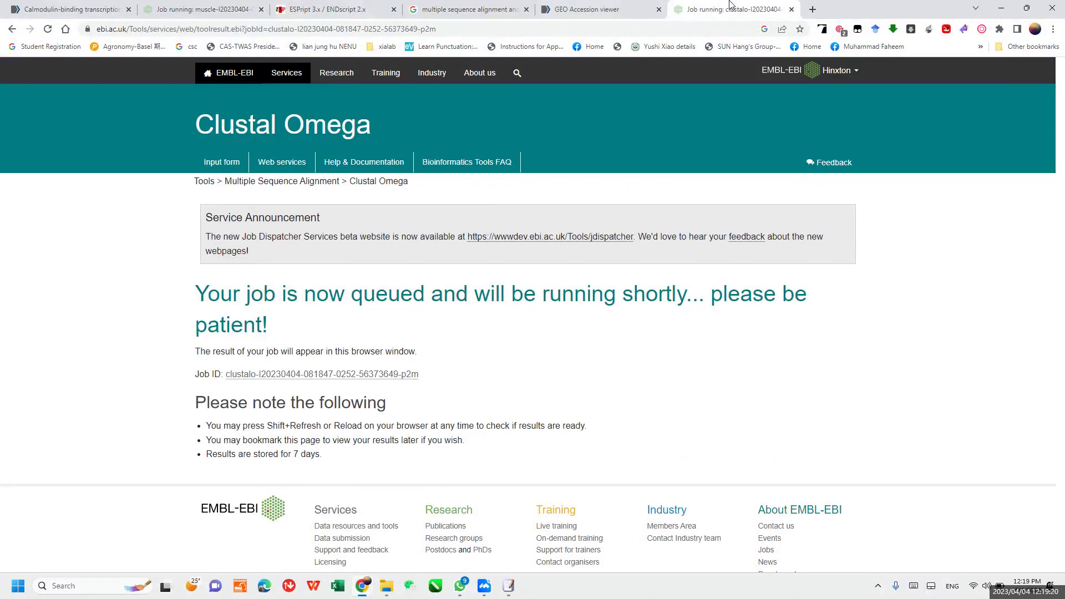
{"action": "left_click", "coordinate": [214, 9]}
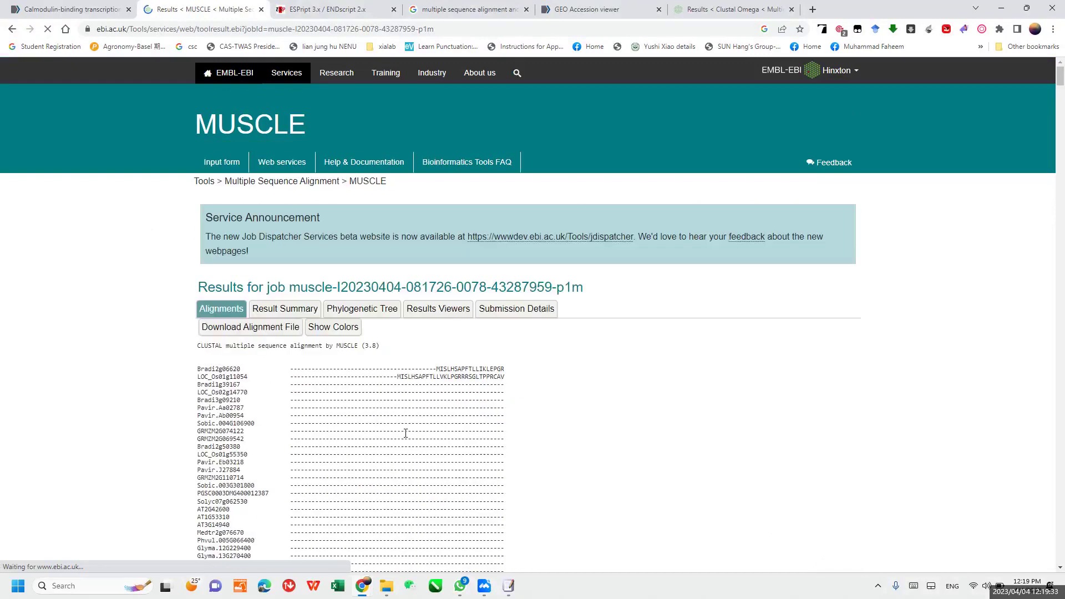
Step: Examine the first block of the MUSCLE alignment, highlighting the leading gaps in the Bradi2g06620 row
{"action": "right_click", "coordinate": [555, 411]}
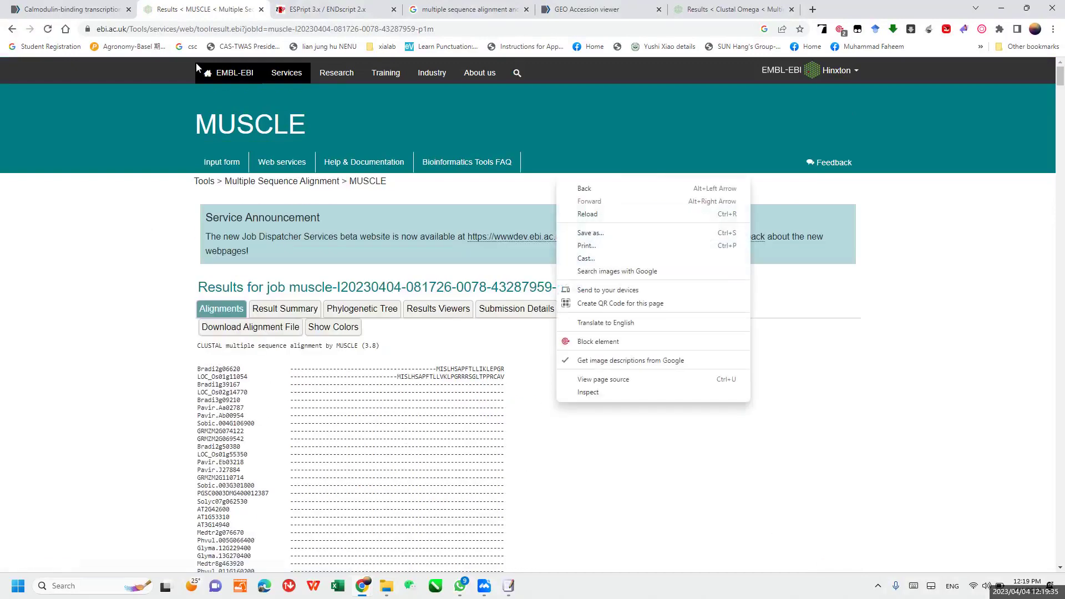
{"action": "left_click", "coordinate": [543, 421]}
{"action": "scroll", "coordinate": [543, 422], "scroll_direction": "down", "scroll_amount": 4}
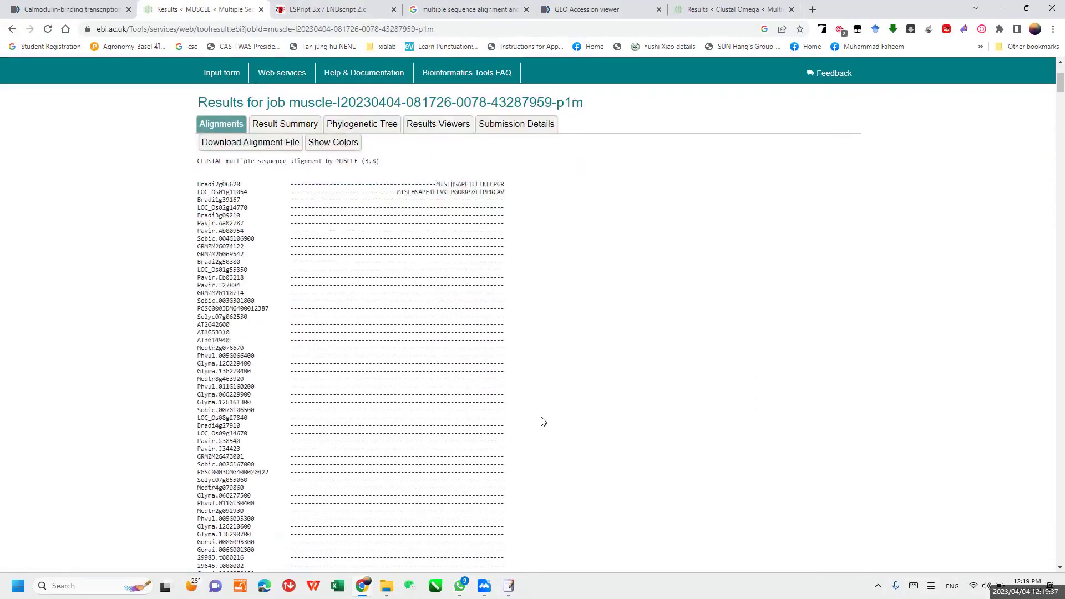
{"action": "scroll", "coordinate": [543, 422], "scroll_direction": "down", "scroll_amount": 5}
{"action": "scroll", "coordinate": [543, 422], "scroll_direction": "up", "scroll_amount": 5}
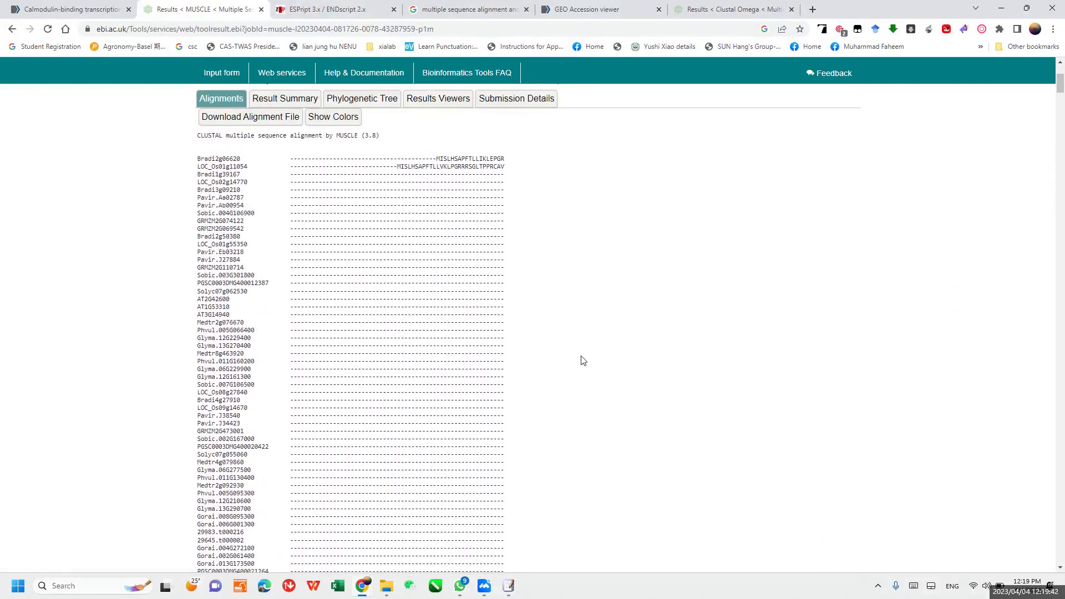
{"action": "left_click_drag", "start_coordinate": [293, 159], "coordinate": [433, 156]}
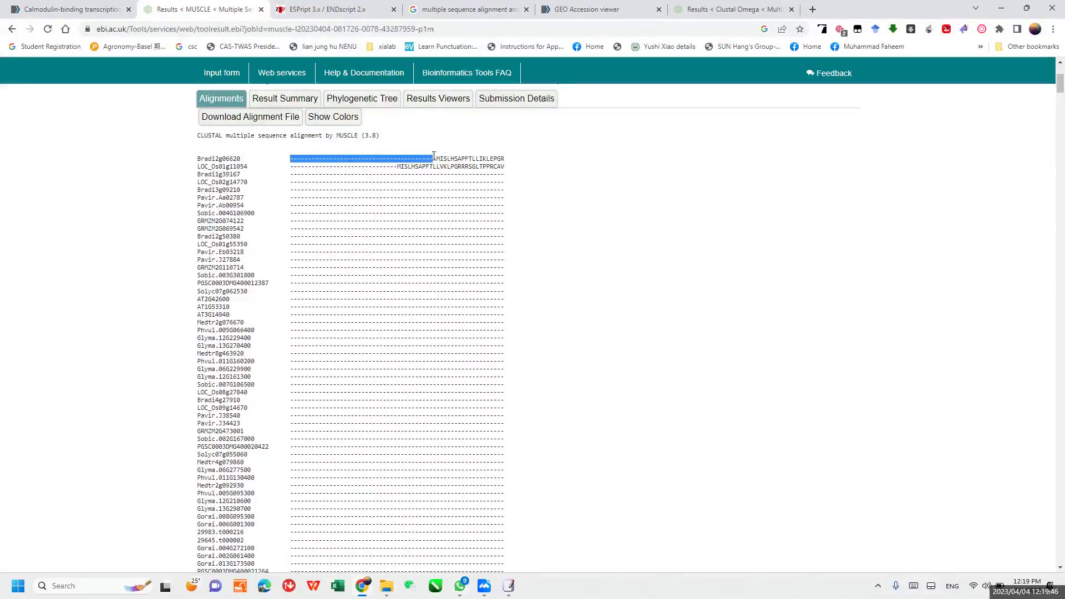
{"action": "left_click", "coordinate": [367, 158]}
{"action": "scroll", "coordinate": [425, 331], "scroll_direction": "down", "scroll_amount": 2}
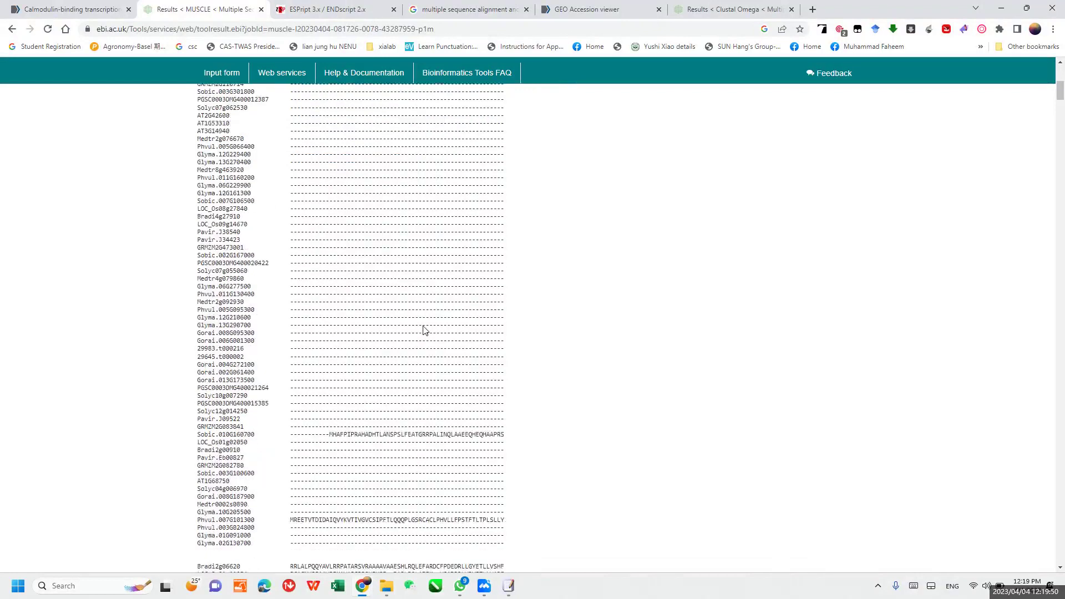
Step: Examine the further MUSCLE alignment blocks, highlighting the aligned residues of Bradi1g39167, and return to the start of the results
{"action": "scroll", "coordinate": [425, 331], "scroll_direction": "down", "scroll_amount": 9}
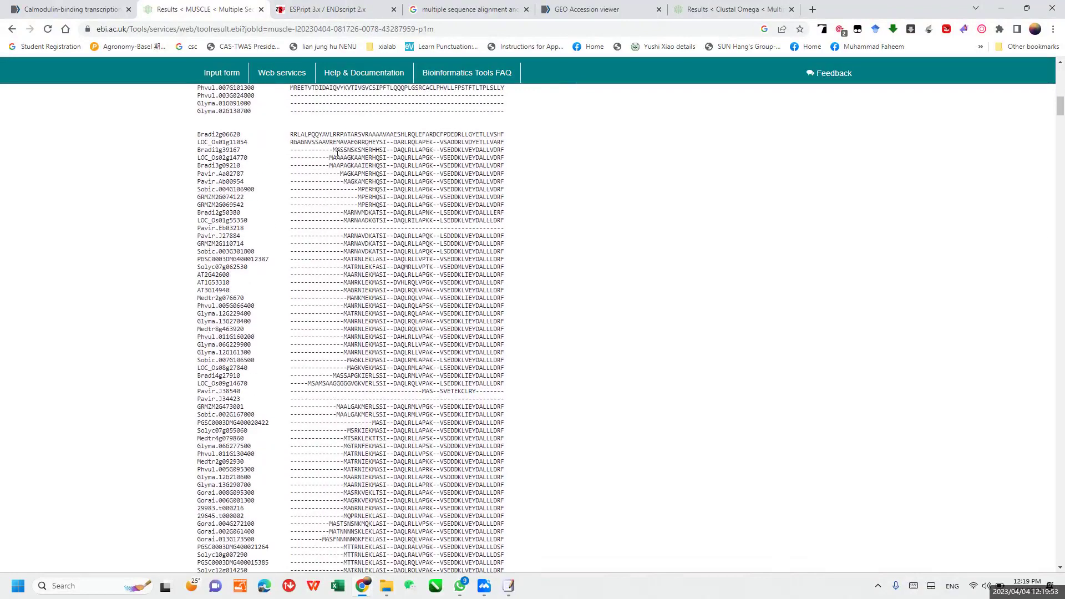
{"action": "left_click_drag", "start_coordinate": [336, 151], "coordinate": [514, 153]}
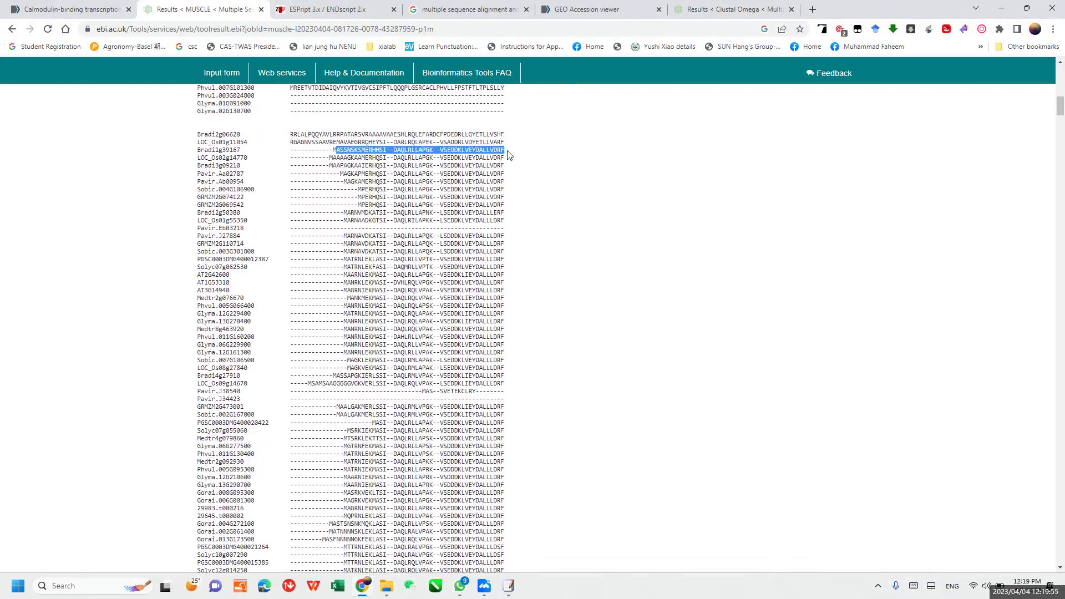
{"action": "left_click", "coordinate": [489, 197]}
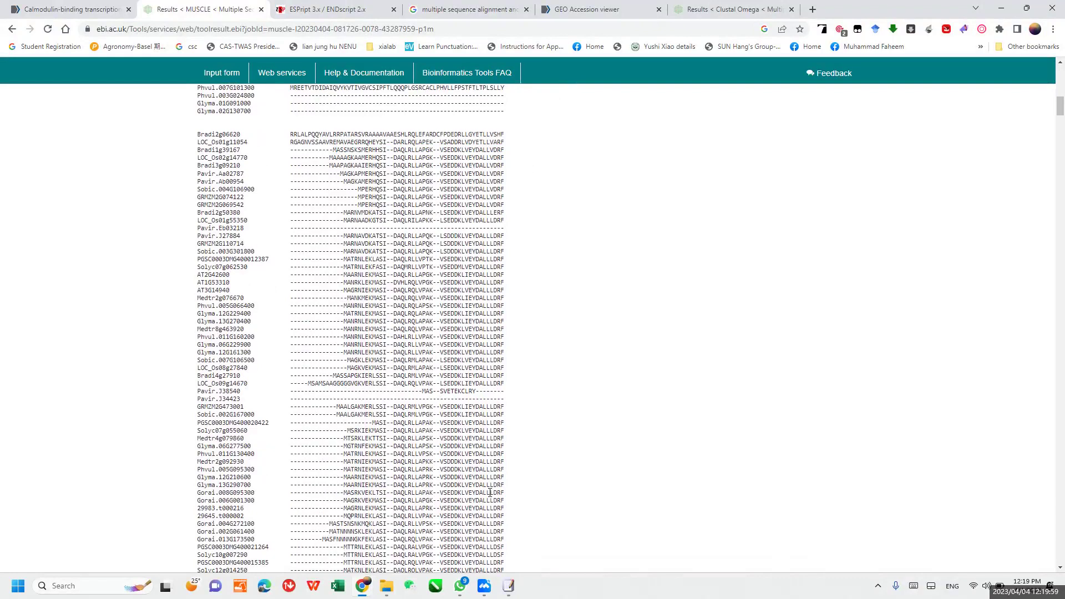
{"action": "scroll", "coordinate": [490, 493], "scroll_direction": "down", "scroll_amount": 4}
{"action": "scroll", "coordinate": [490, 493], "scroll_direction": "down", "scroll_amount": 5}
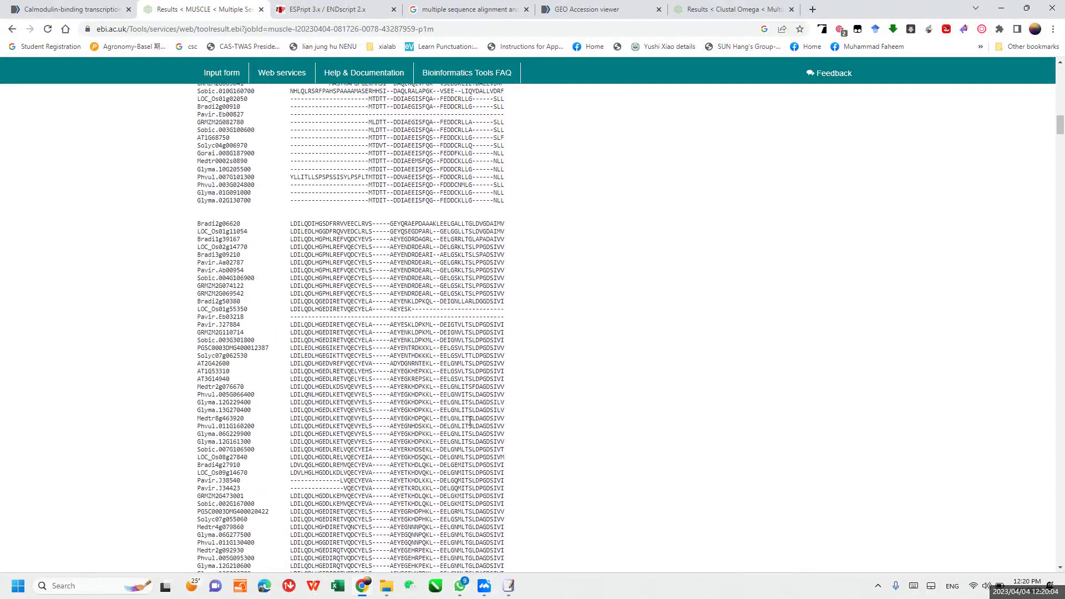
{"action": "scroll", "coordinate": [471, 421], "scroll_direction": "down", "scroll_amount": 1}
{"action": "scroll", "coordinate": [471, 422], "scroll_direction": "down", "scroll_amount": 1}
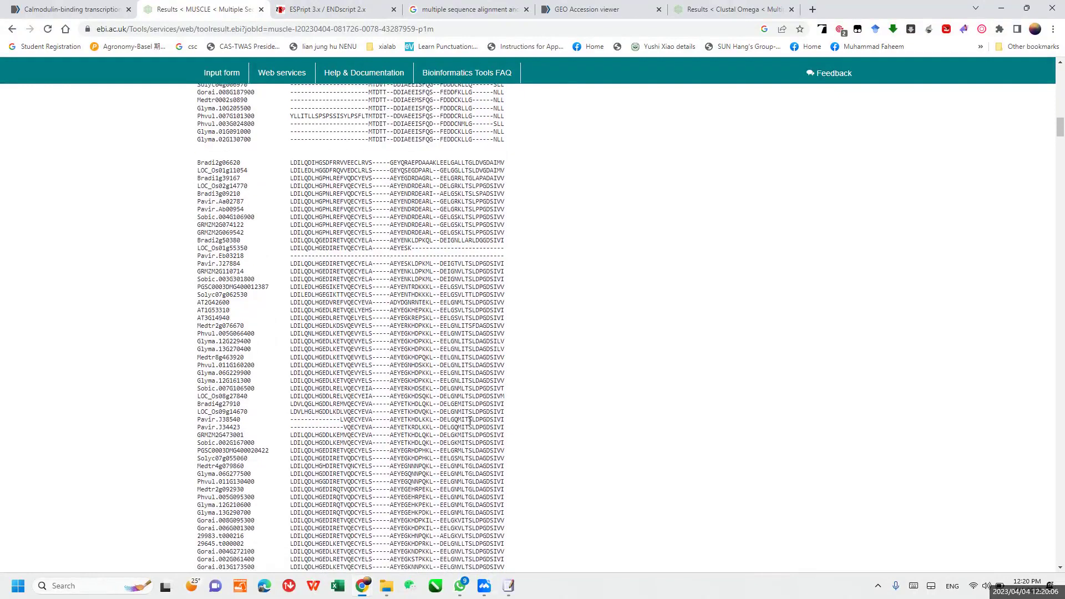
{"action": "scroll", "coordinate": [471, 421], "scroll_direction": "down", "scroll_amount": 7}
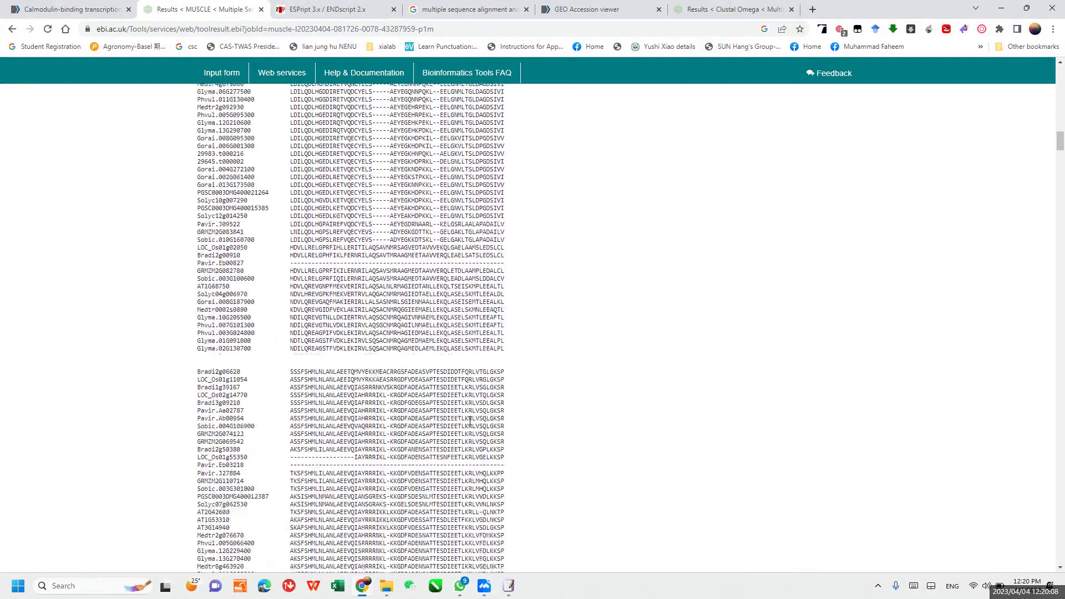
{"action": "scroll", "coordinate": [470, 422], "scroll_direction": "down", "scroll_amount": 7}
{"action": "scroll", "coordinate": [471, 422], "scroll_direction": "down", "scroll_amount": 15}
{"action": "key", "text": "Home"}
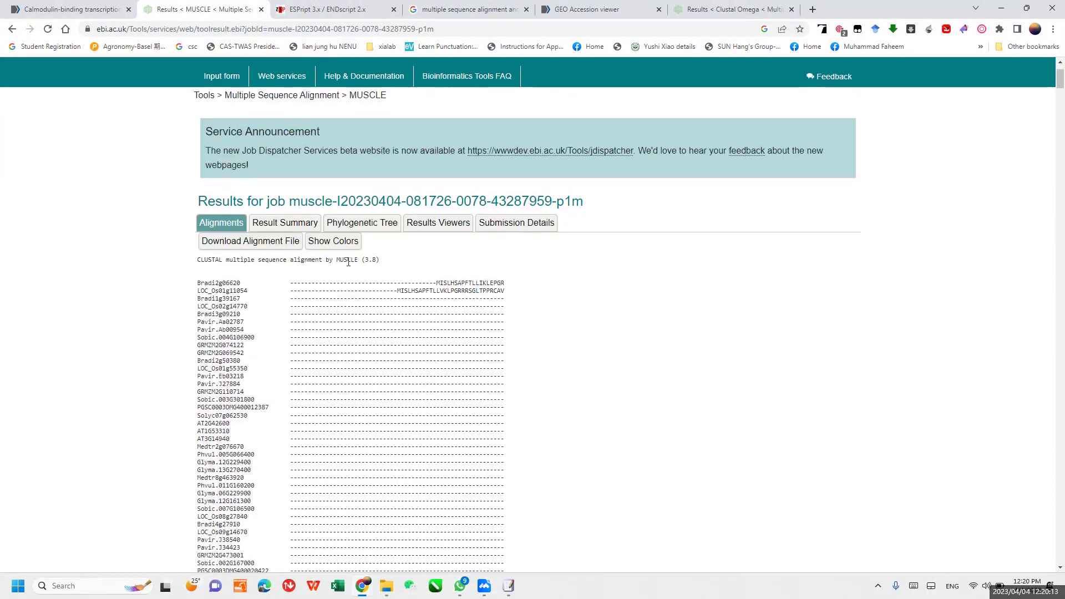
Step: Show residue colors for the MUSCLE alignment and look through the colored blocks
{"action": "left_click", "coordinate": [326, 244]}
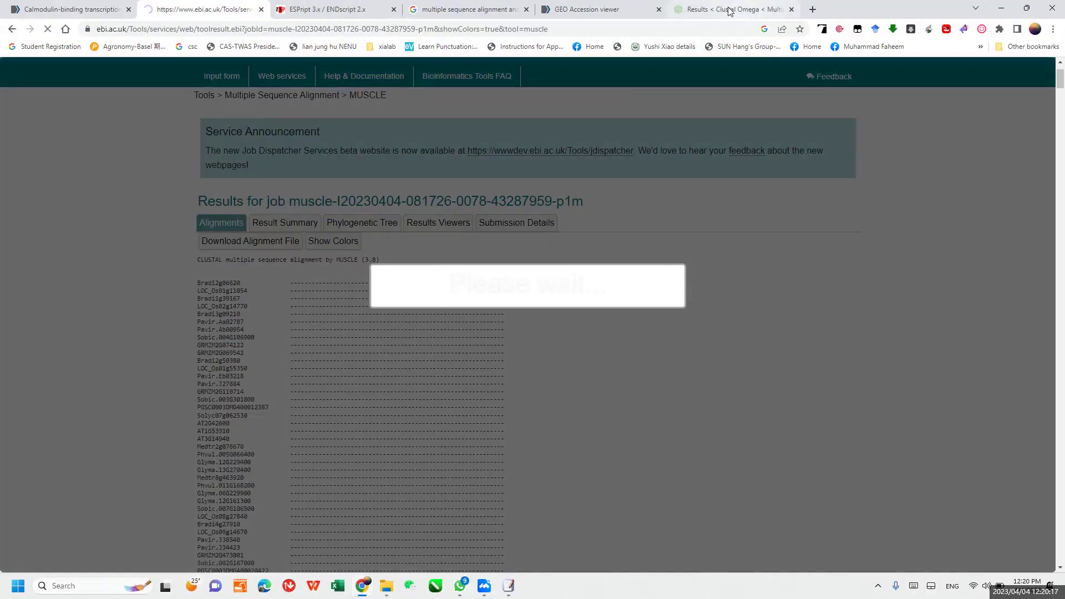
{"action": "scroll", "coordinate": [513, 340], "scroll_direction": "down", "scroll_amount": 15}
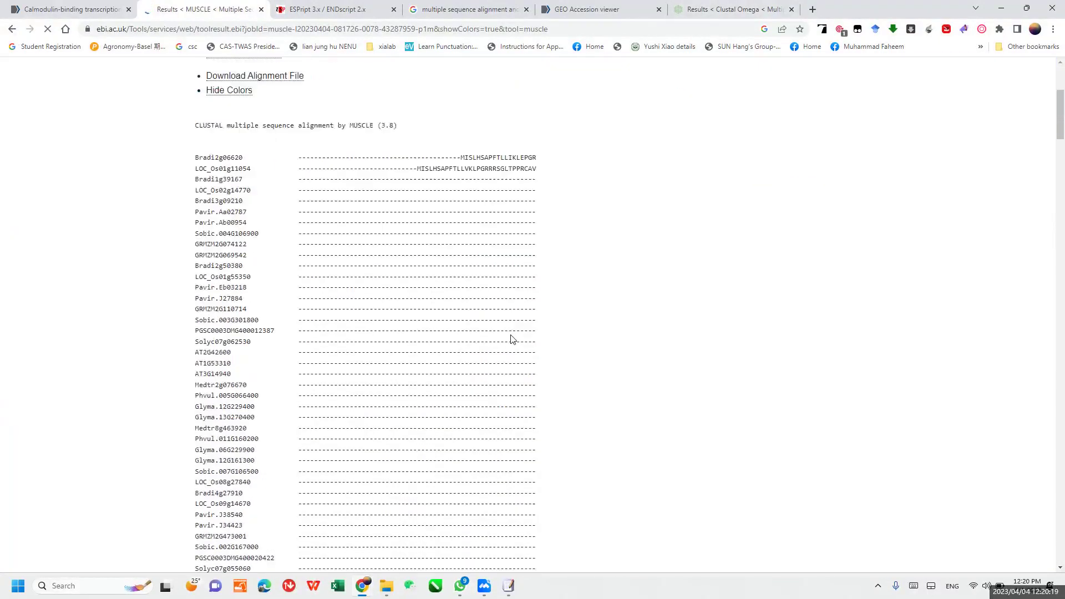
{"action": "scroll", "coordinate": [513, 339], "scroll_direction": "down", "scroll_amount": 1}
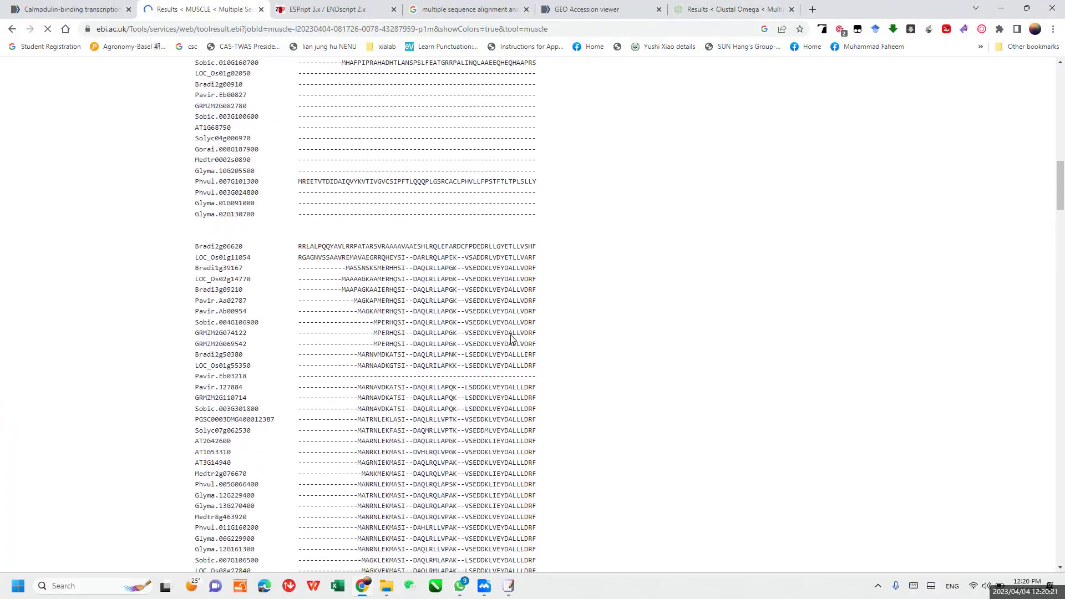
{"action": "scroll", "coordinate": [511, 338], "scroll_direction": "down", "scroll_amount": 15}
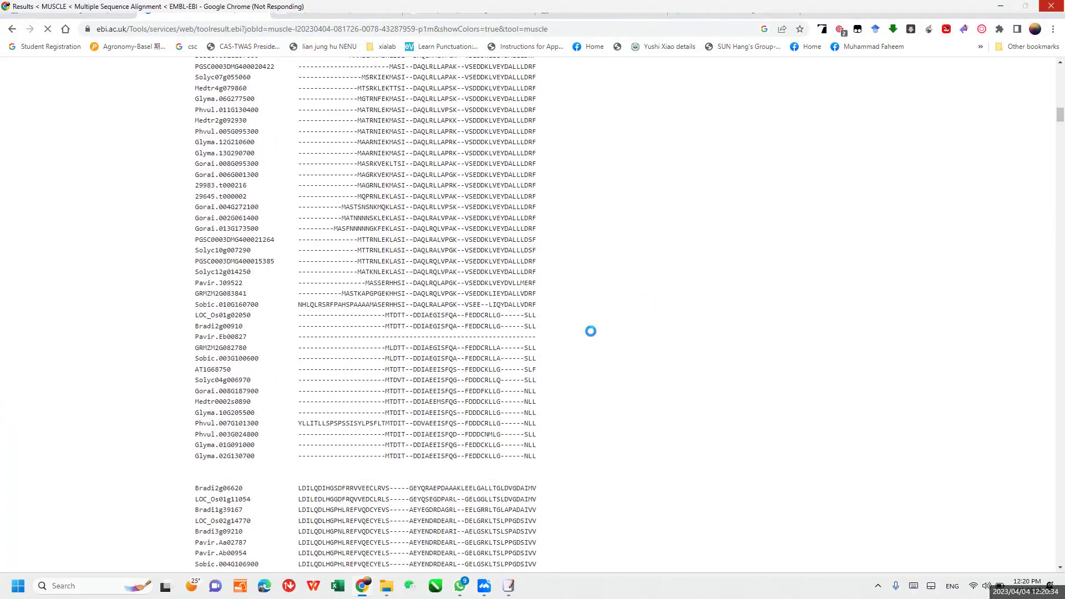
{"action": "scroll", "coordinate": [592, 329], "scroll_direction": "down", "scroll_amount": 15}
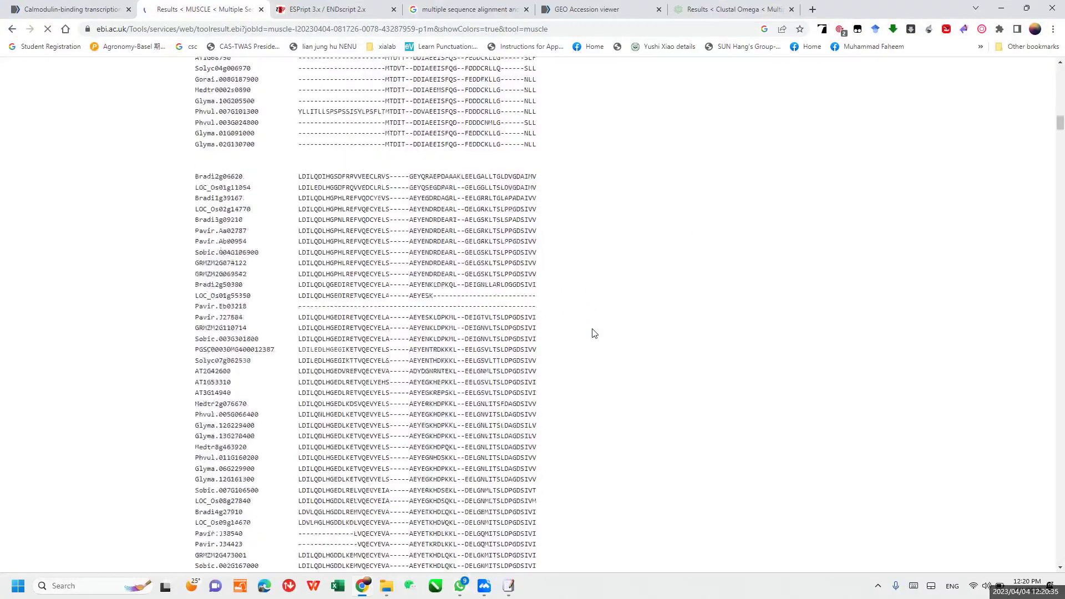
{"action": "scroll", "coordinate": [592, 333], "scroll_direction": "down", "scroll_amount": 10}
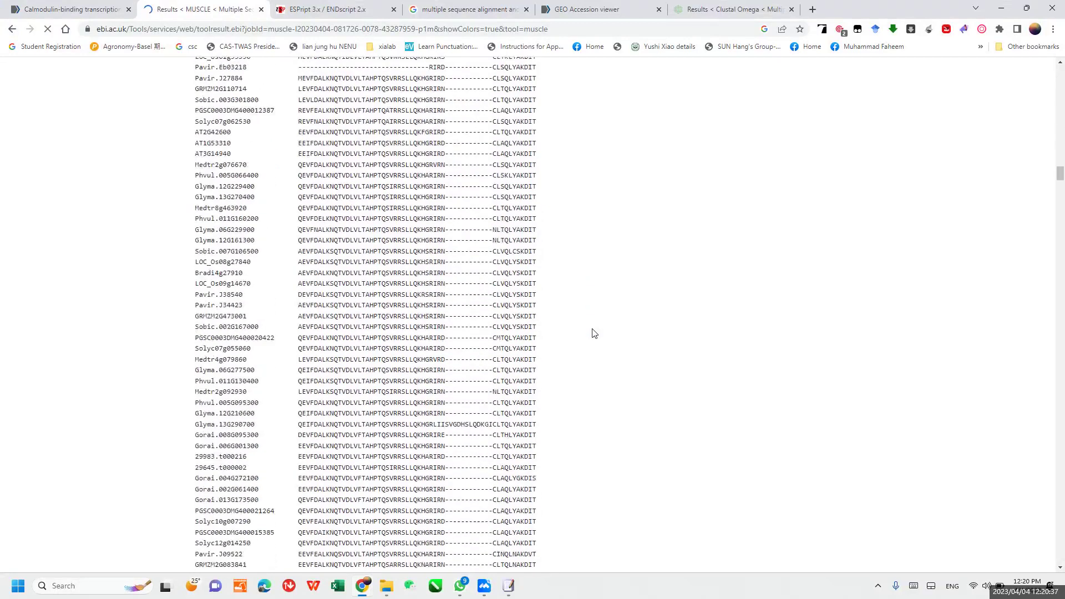
{"action": "scroll", "coordinate": [594, 333], "scroll_direction": "up", "scroll_amount": 15}
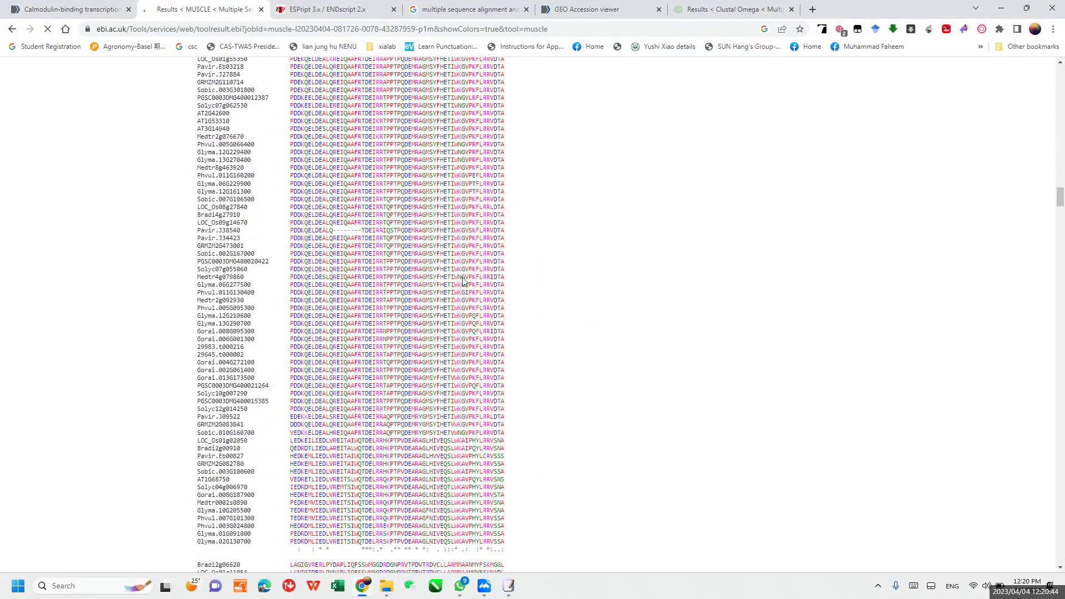
{"action": "scroll", "coordinate": [441, 264], "scroll_direction": "up", "scroll_amount": 1}
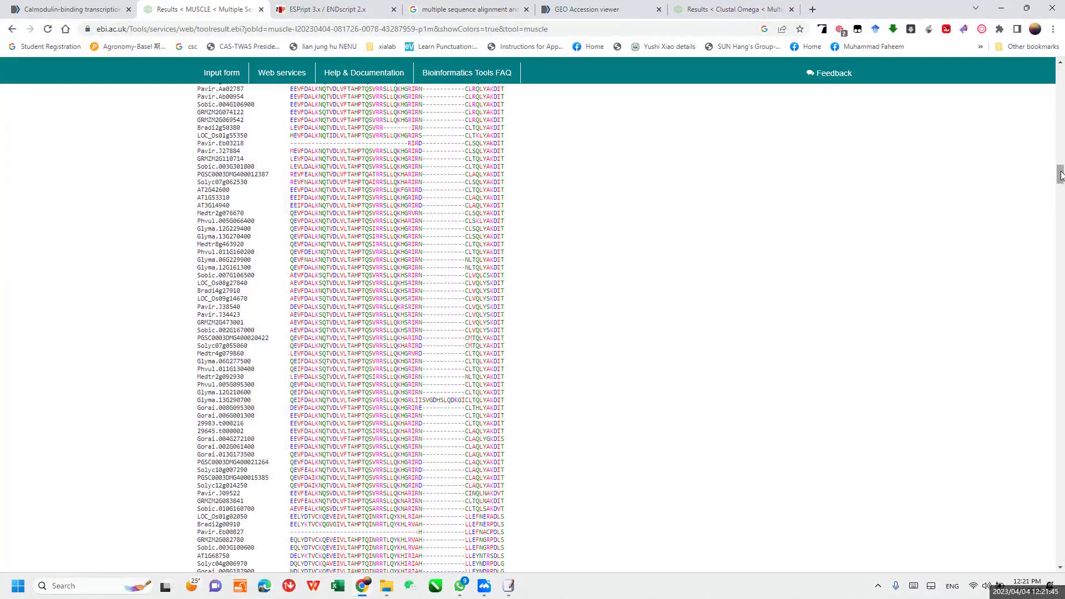
Step: Review the colored MUSCLE alignment from its beginning, highlighting the RRRIKL residues in the LOC_Os01g55350 row
{"action": "left_click_drag", "start_coordinate": [1061, 172], "coordinate": [1060, 75]}
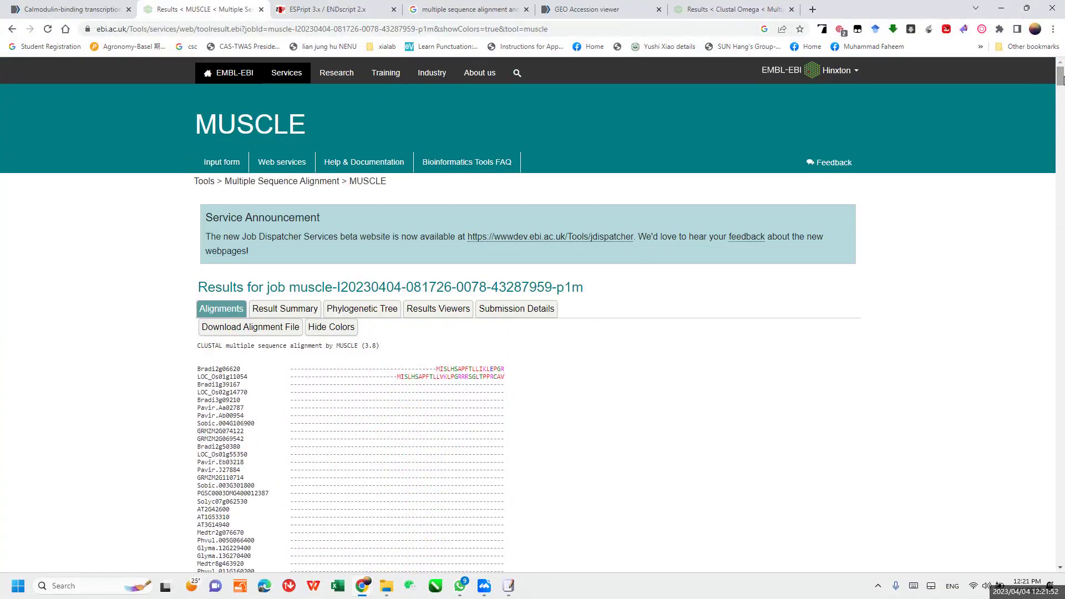
{"action": "left_click_drag", "start_coordinate": [1062, 79], "coordinate": [1060, 155]}
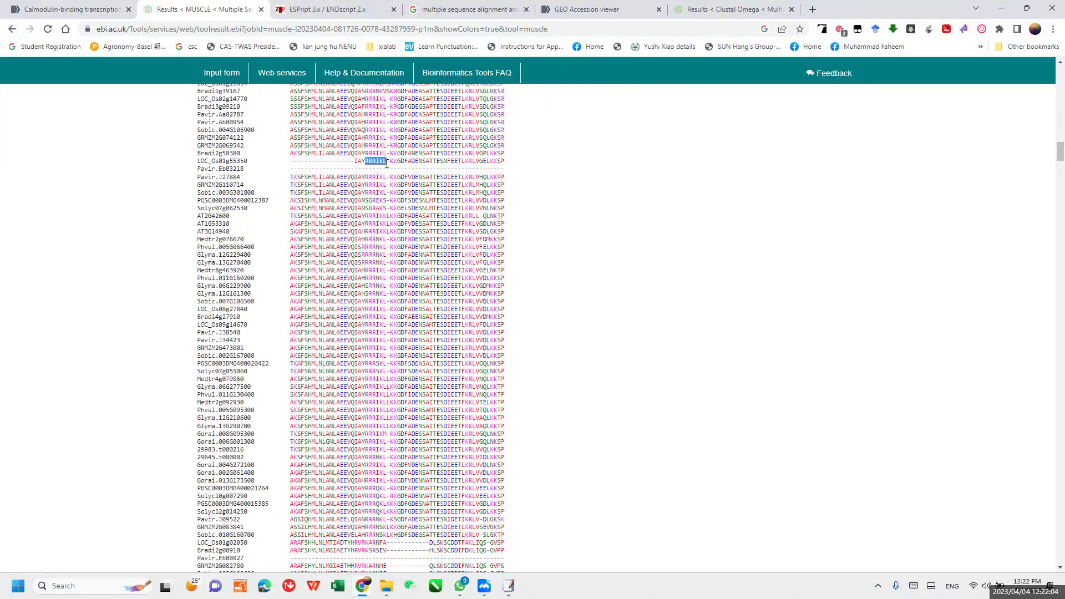
{"action": "left_click", "coordinate": [367, 176]}
{"action": "scroll", "coordinate": [580, 268], "scroll_direction": "up", "scroll_amount": 10}
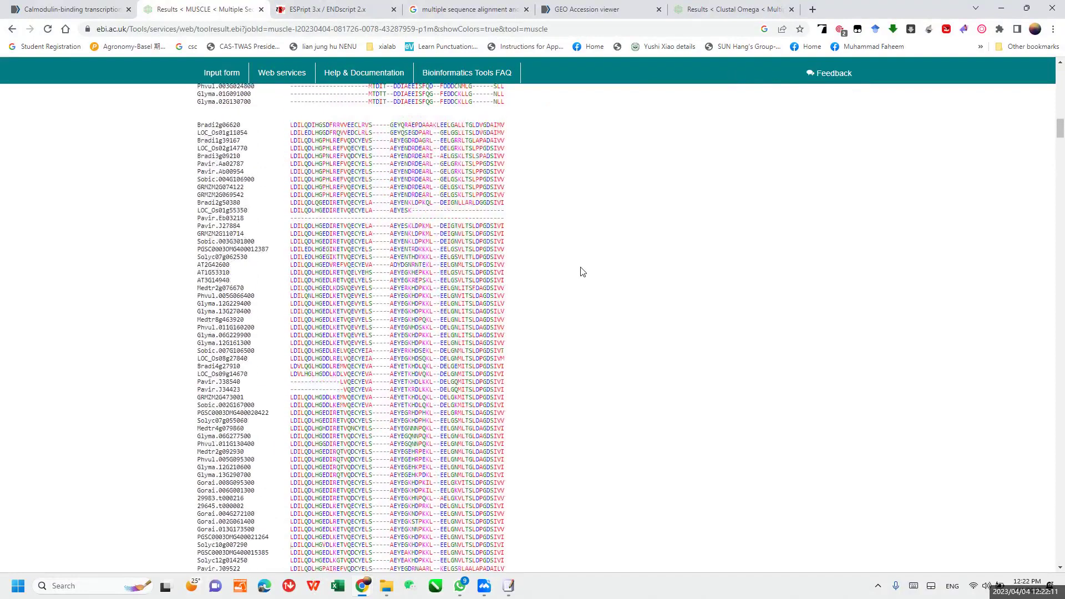
Step: Switch to the Clustal Omega results and look through the alignment blocks with their character counts
{"action": "left_click", "coordinate": [729, 11]}
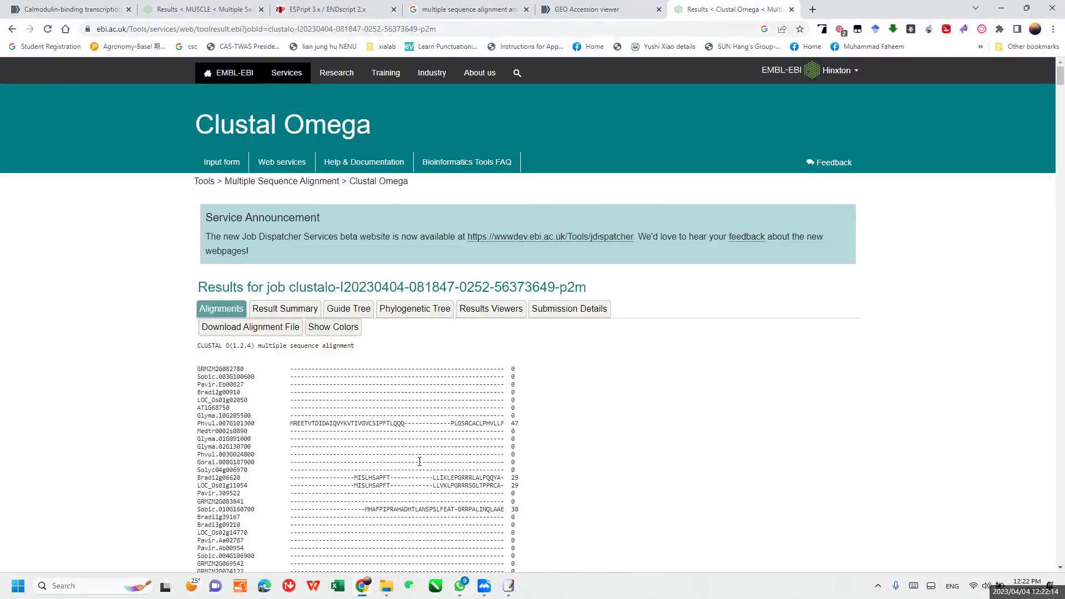
{"action": "scroll", "coordinate": [420, 461], "scroll_direction": "down", "scroll_amount": 20}
{"action": "scroll", "coordinate": [420, 462], "scroll_direction": "down", "scroll_amount": 12}
{"action": "scroll", "coordinate": [420, 462], "scroll_direction": "down", "scroll_amount": 1}
{"action": "scroll", "coordinate": [419, 461], "scroll_direction": "down", "scroll_amount": 10}
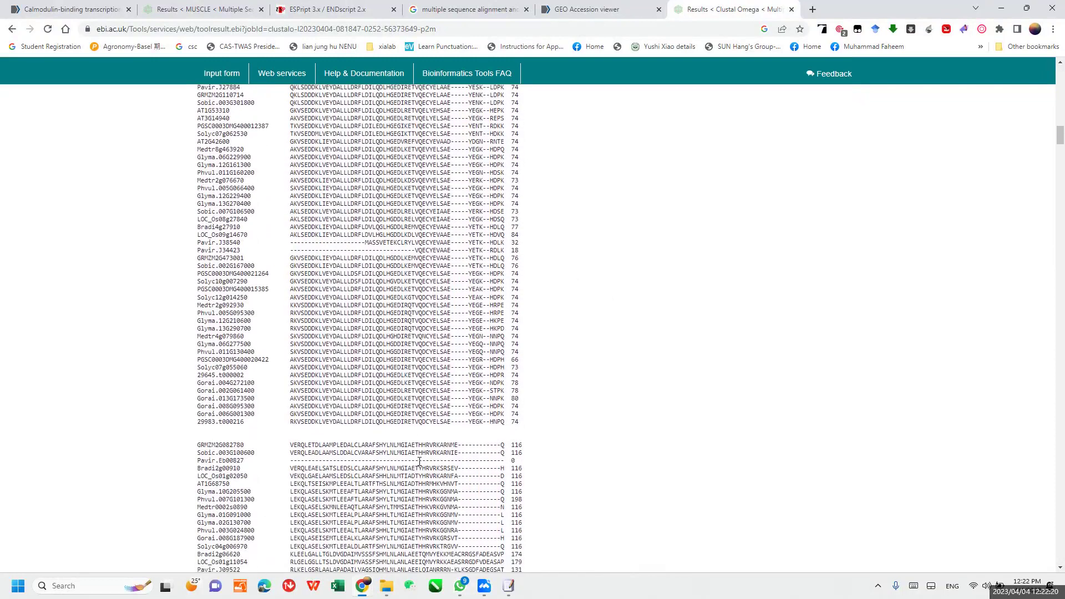
Step: Return to the beginning of the Clustal Omega alignment results
{"action": "scroll", "coordinate": [420, 462], "scroll_direction": "up", "scroll_amount": 15}
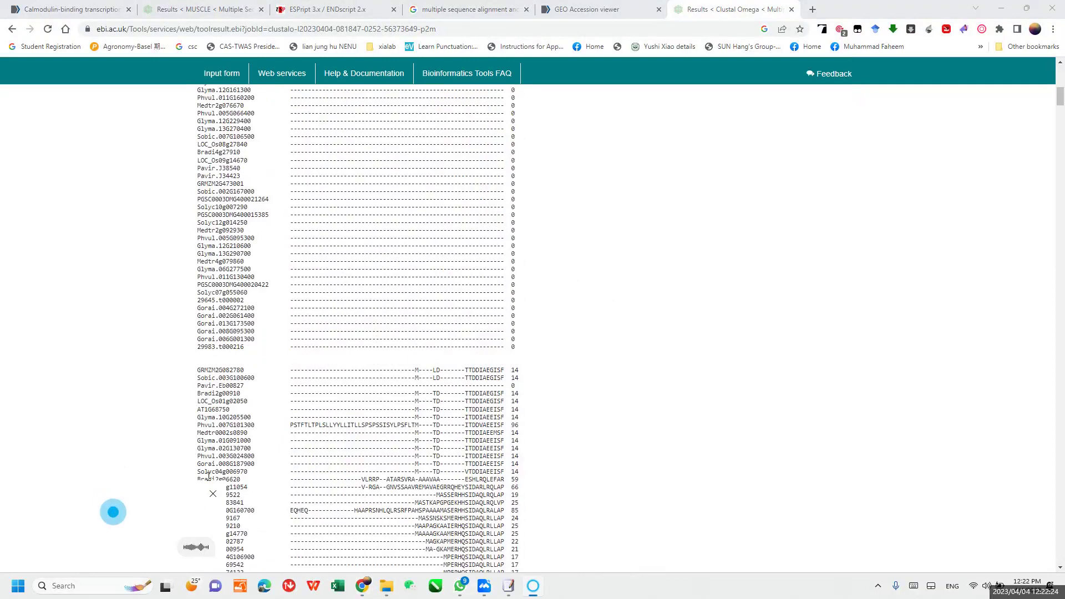
{"action": "scroll", "coordinate": [411, 350], "scroll_direction": "up", "scroll_amount": 15}
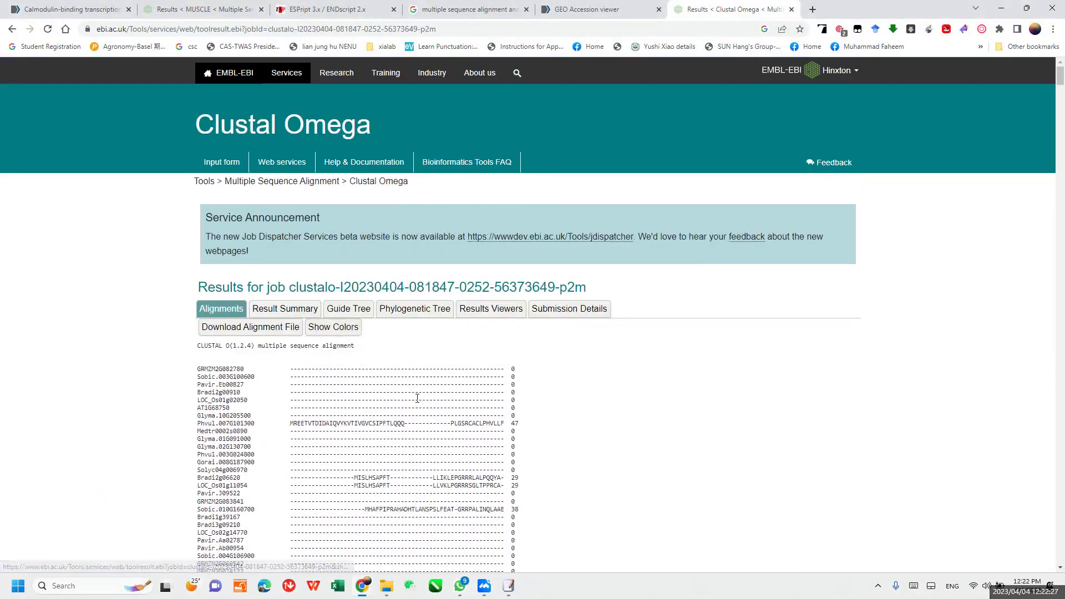
{"action": "scroll", "coordinate": [366, 387], "scroll_direction": "down", "scroll_amount": 1}
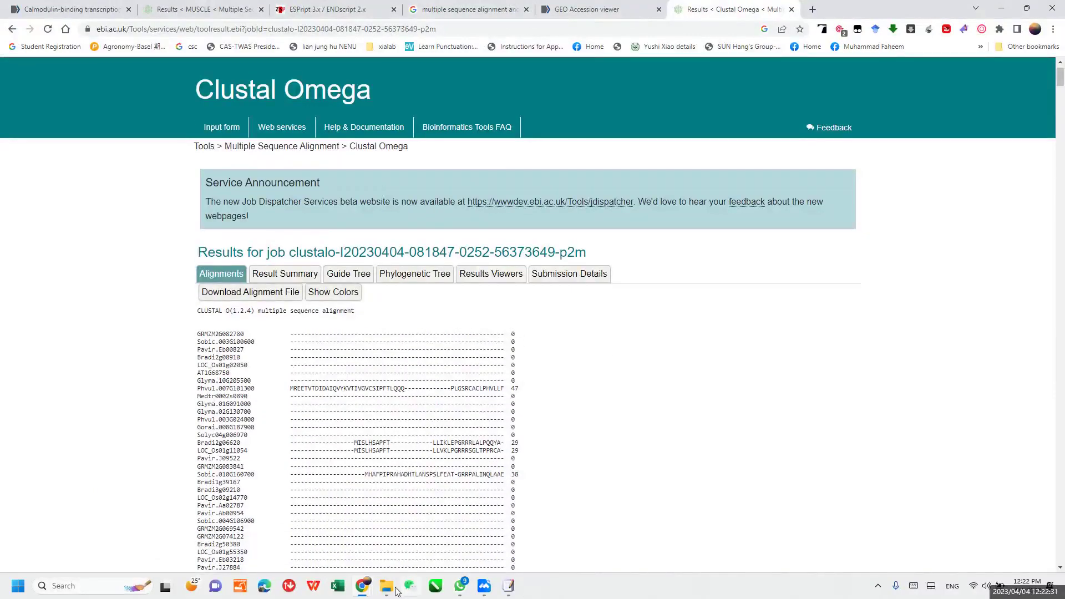
Step: Open the MSA.png image from the MSA folder and enlarge the alignment figure
{"action": "mouse_move", "coordinate": [395, 594]}
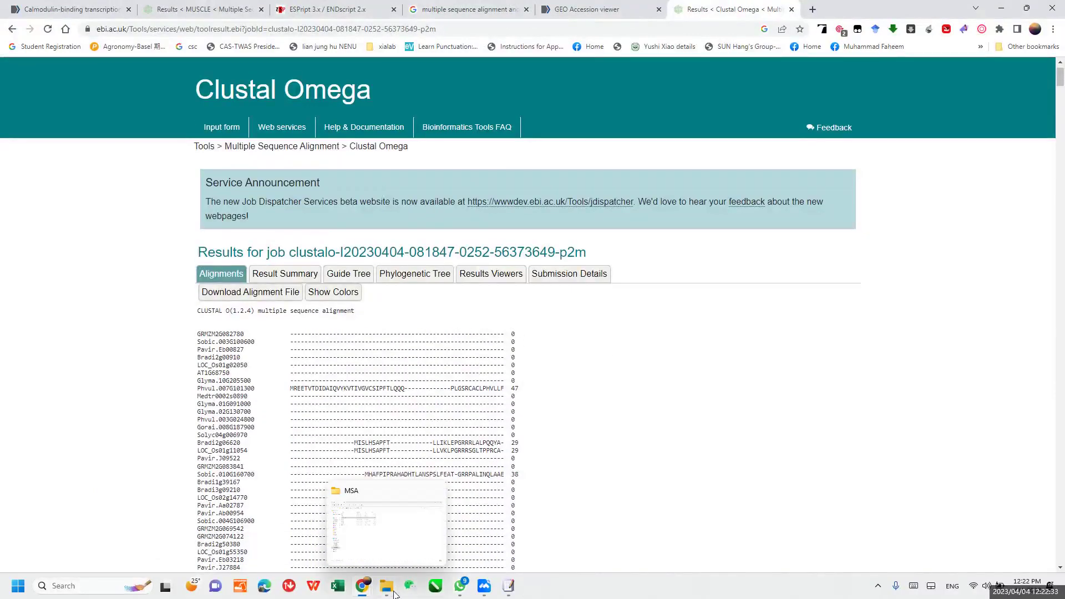
{"action": "left_click", "coordinate": [386, 534]}
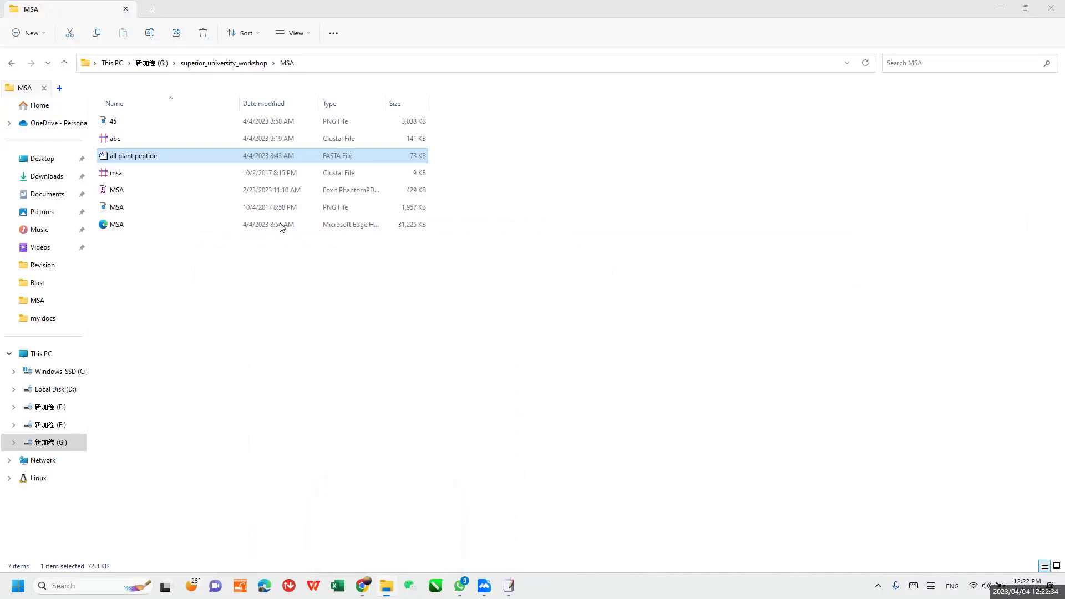
{"action": "double_click", "coordinate": [118, 209]}
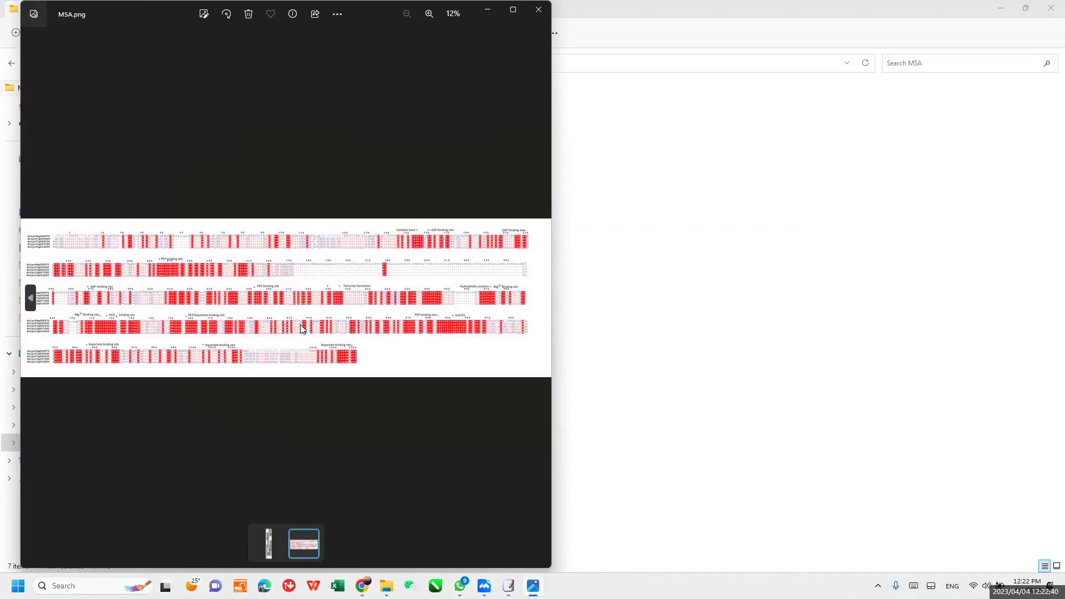
{"action": "scroll", "coordinate": [302, 329], "scroll_direction": "up", "scroll_amount": 2}
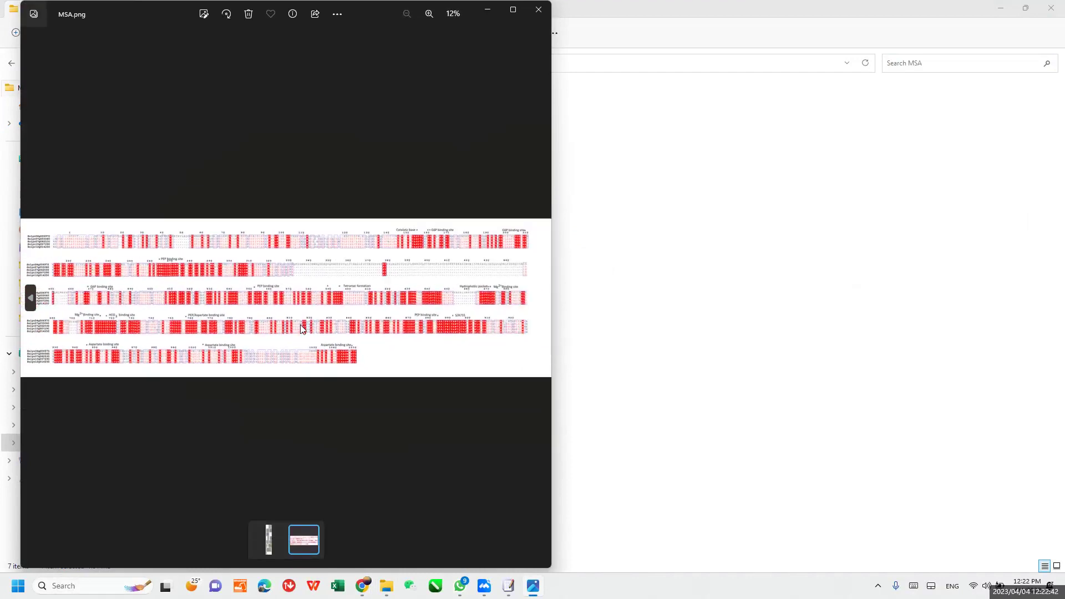
{"action": "scroll", "coordinate": [155, 277], "scroll_direction": "up", "scroll_amount": 1}
{"action": "scroll", "coordinate": [154, 276], "scroll_direction": "up", "scroll_amount": 3}
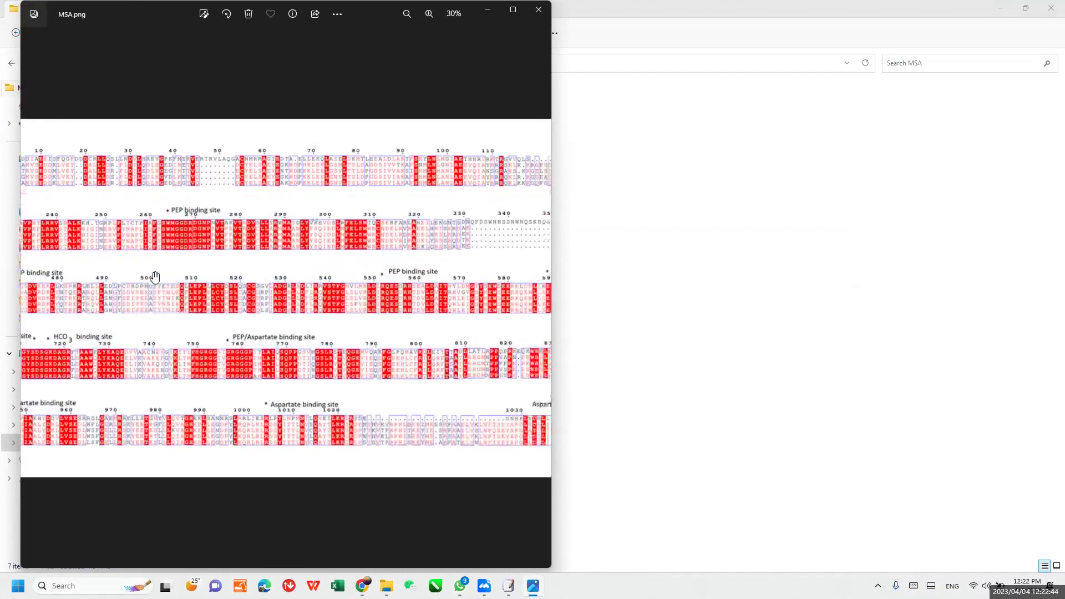
Step: Examine the conserved residue blocks and labeled binding sites across the figure, and minimize the image viewer
{"action": "left_click_drag", "start_coordinate": [155, 276], "coordinate": [230, 261]}
{"action": "left_click_drag", "start_coordinate": [438, 204], "coordinate": [255, 222]}
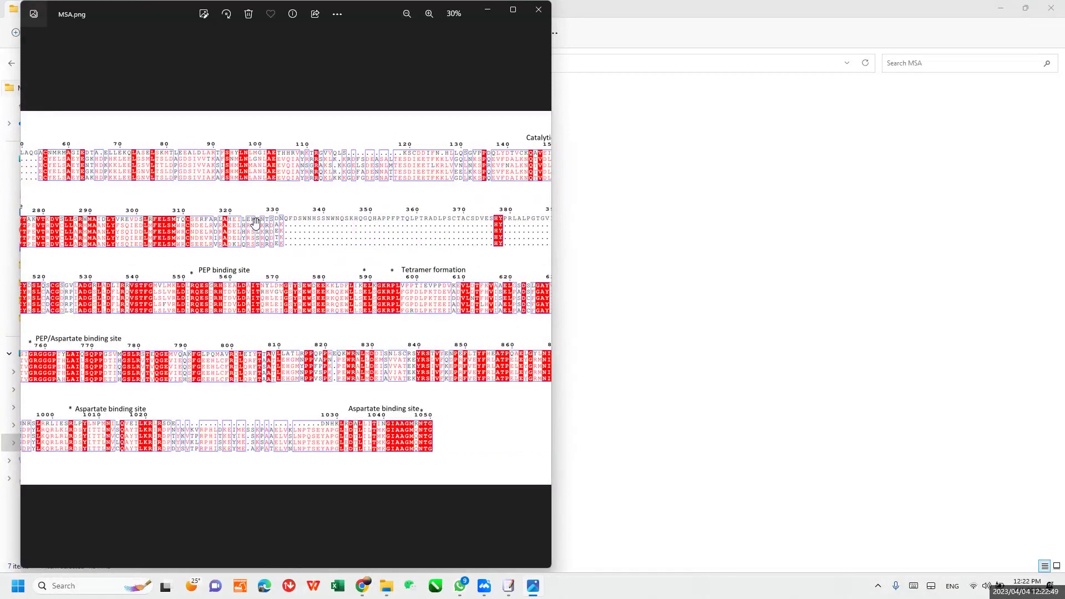
{"action": "scroll", "coordinate": [255, 223], "scroll_direction": "down", "scroll_amount": 3}
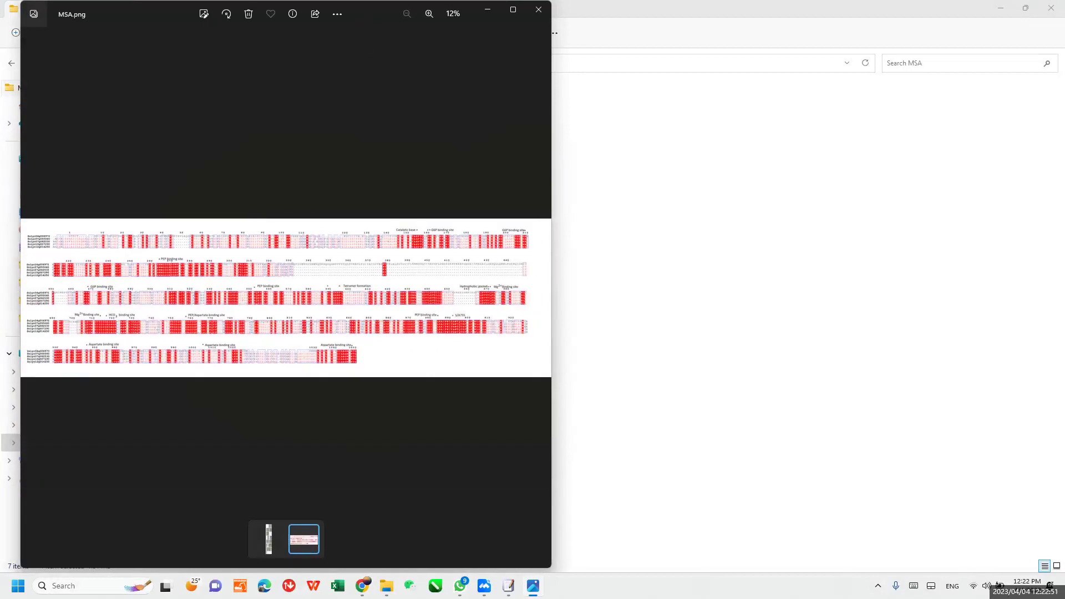
{"action": "left_click_drag", "start_coordinate": [366, 14], "coordinate": [463, 92]}
{"action": "left_click", "coordinate": [497, 90]}
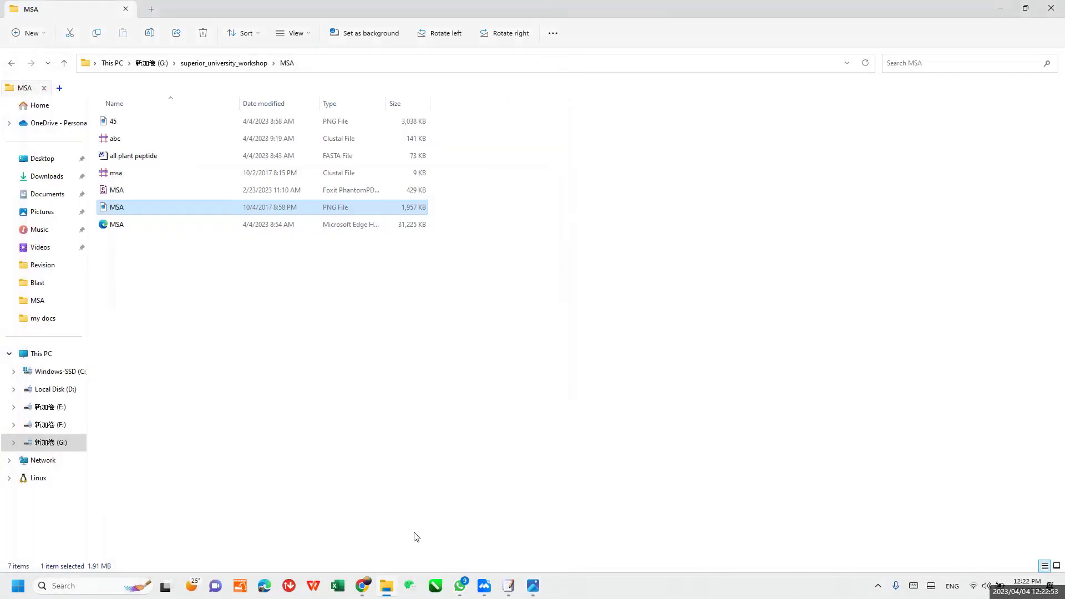
Step: Switch back to the browser's ESPript 3.0 page and highlight the ALN file label under Aligned Sequences
{"action": "mouse_move", "coordinate": [365, 594]}
{"action": "left_click", "coordinate": [422, 527]}
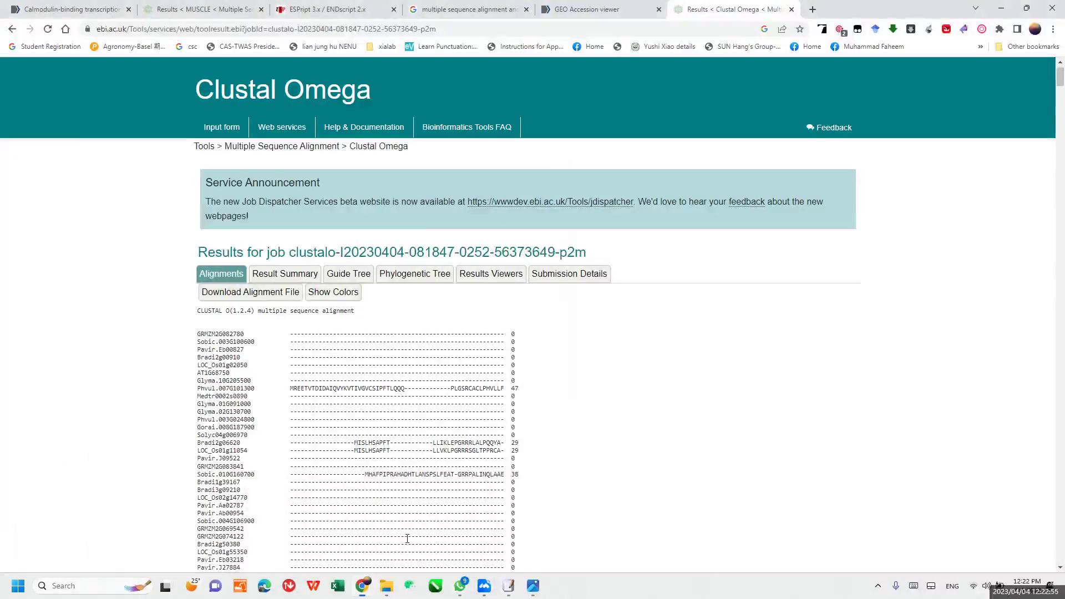
{"action": "left_click", "coordinate": [308, 7]}
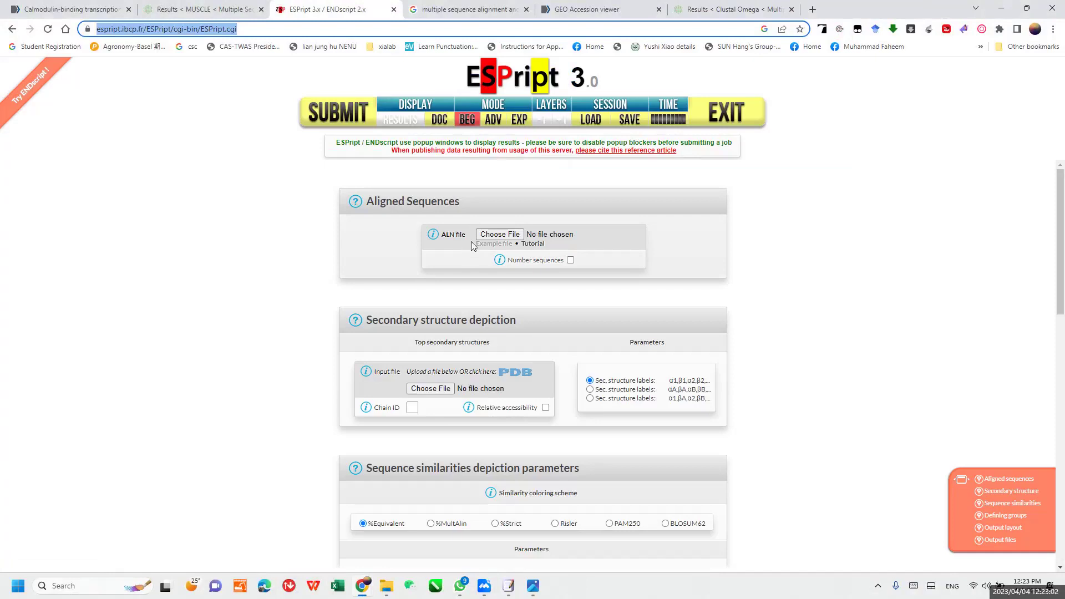
{"action": "left_click_drag", "start_coordinate": [470, 235], "coordinate": [440, 234]}
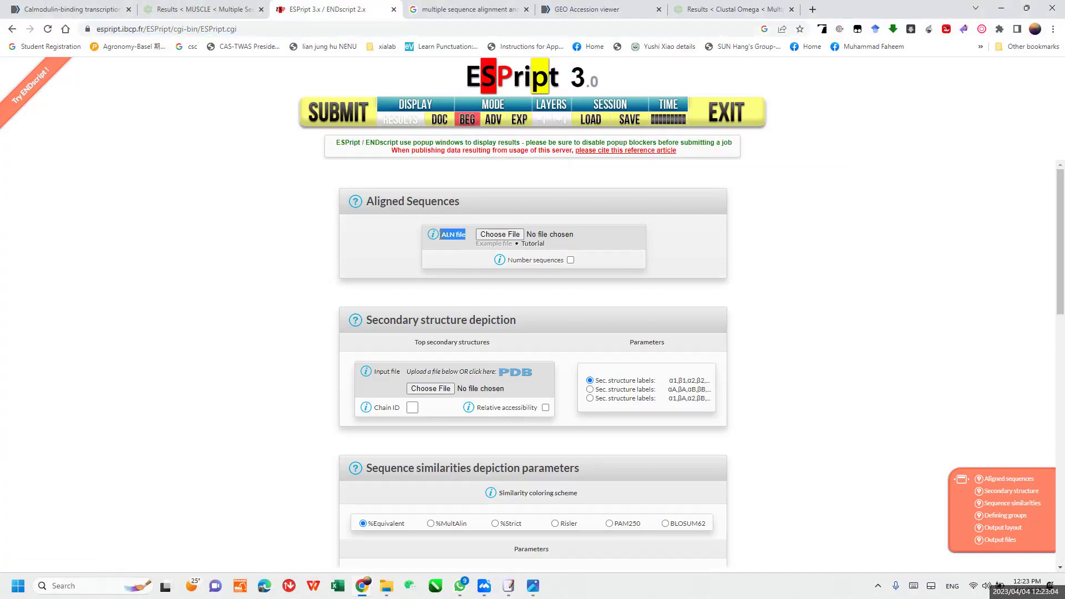
Step: Return to the MUSCLE results and open the downloadable alignment file
{"action": "left_click", "coordinate": [196, 6]}
{"action": "scroll", "coordinate": [454, 273], "scroll_direction": "up", "scroll_amount": 15}
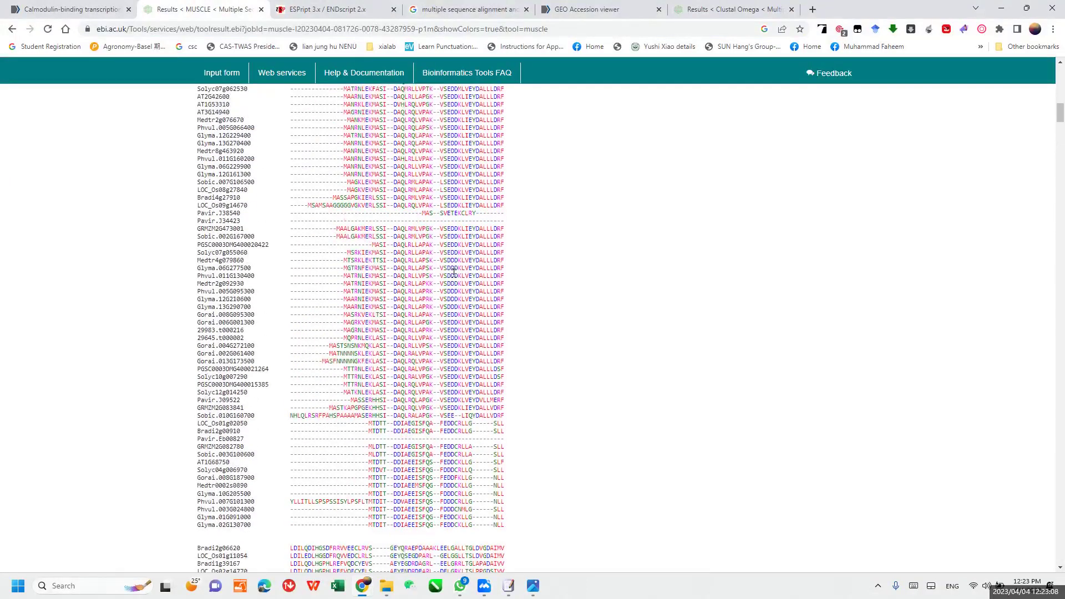
{"action": "right_click", "coordinate": [453, 273]}
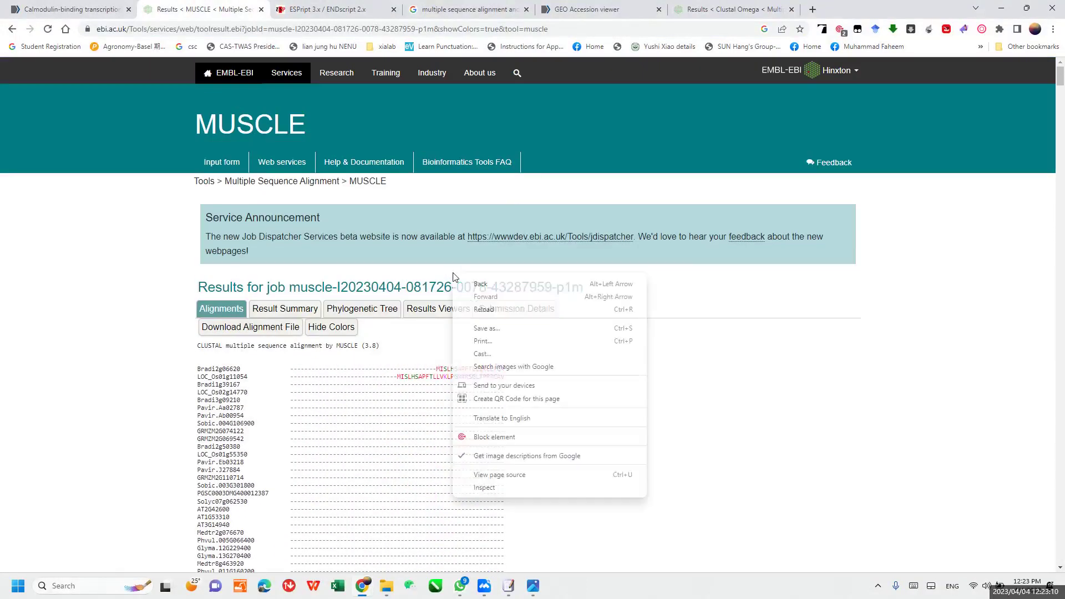
{"action": "left_click", "coordinate": [284, 370]}
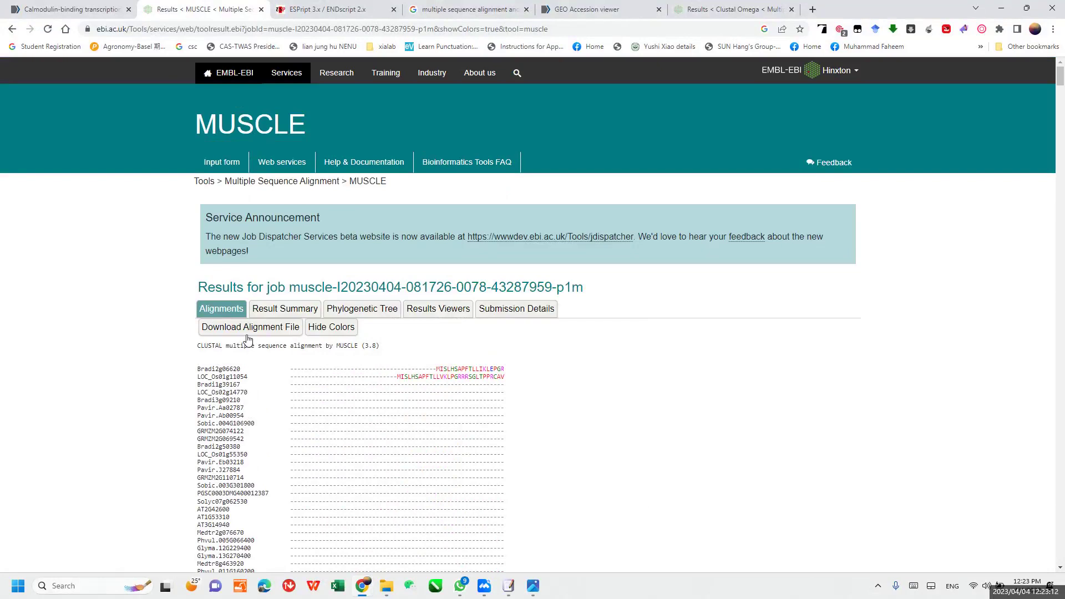
{"action": "left_click_drag", "start_coordinate": [232, 323], "coordinate": [300, 321]}
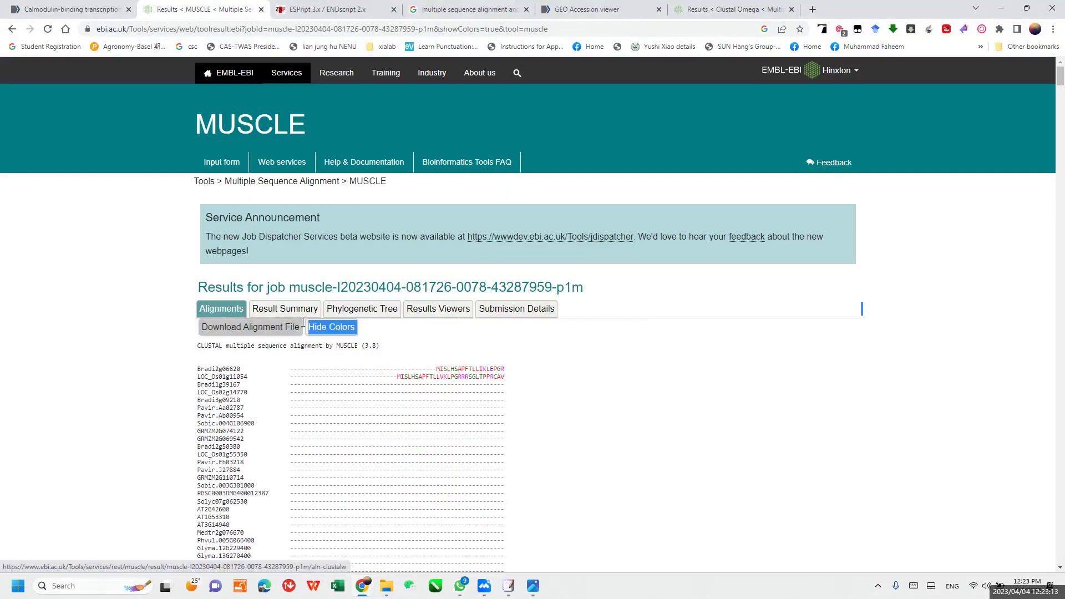
{"action": "left_click", "coordinate": [273, 331]}
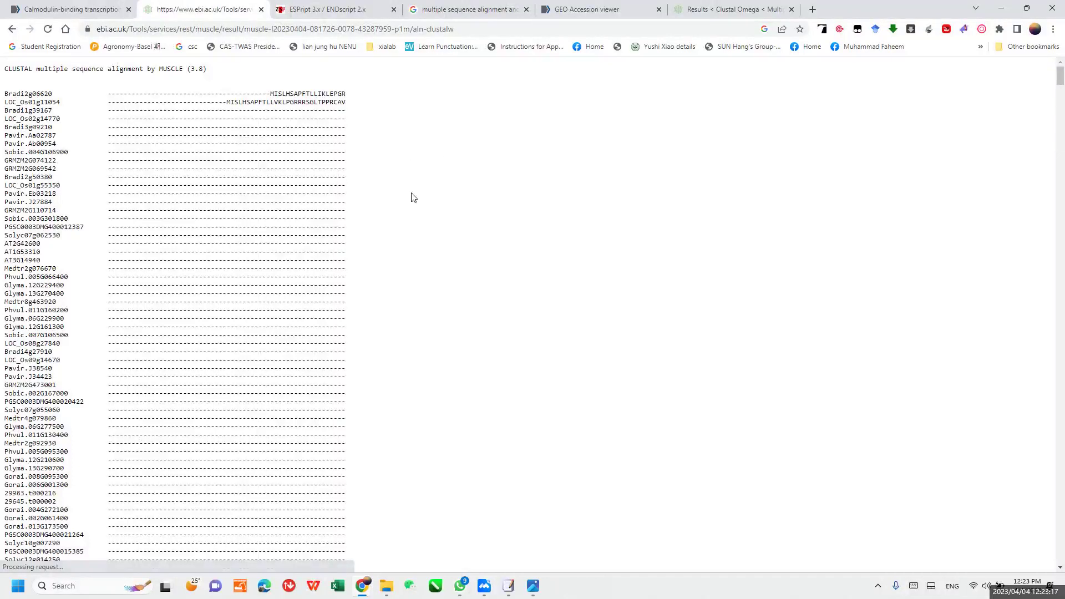
Step: Look over the plain-text MUSCLE alignment and save it as a CLW file in the MSA folder
{"action": "scroll", "coordinate": [295, 386], "scroll_direction": "down", "scroll_amount": 20}
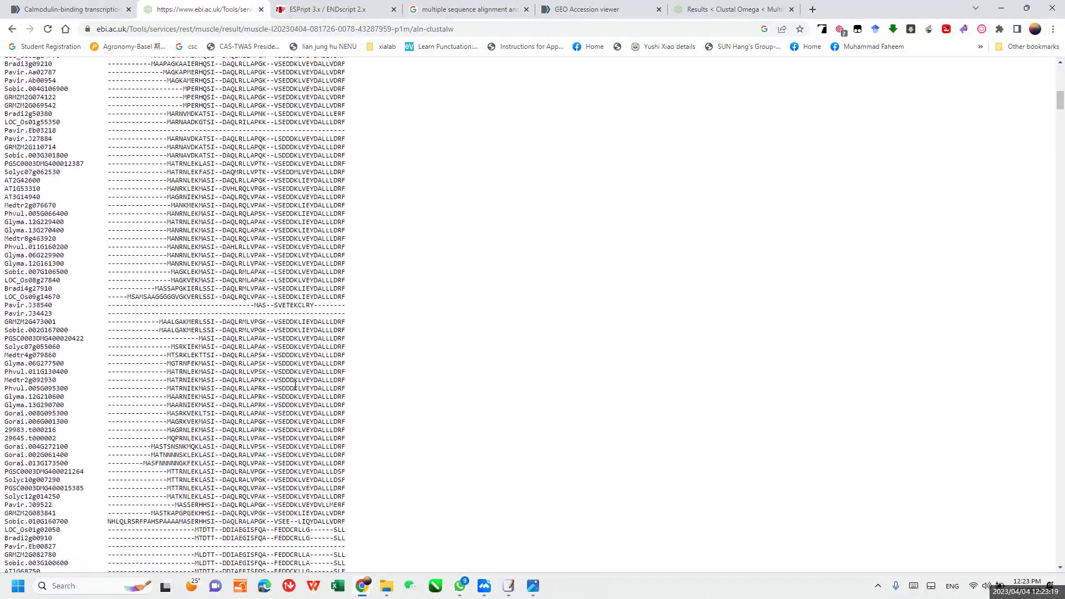
{"action": "scroll", "coordinate": [296, 386], "scroll_direction": "up", "scroll_amount": 10}
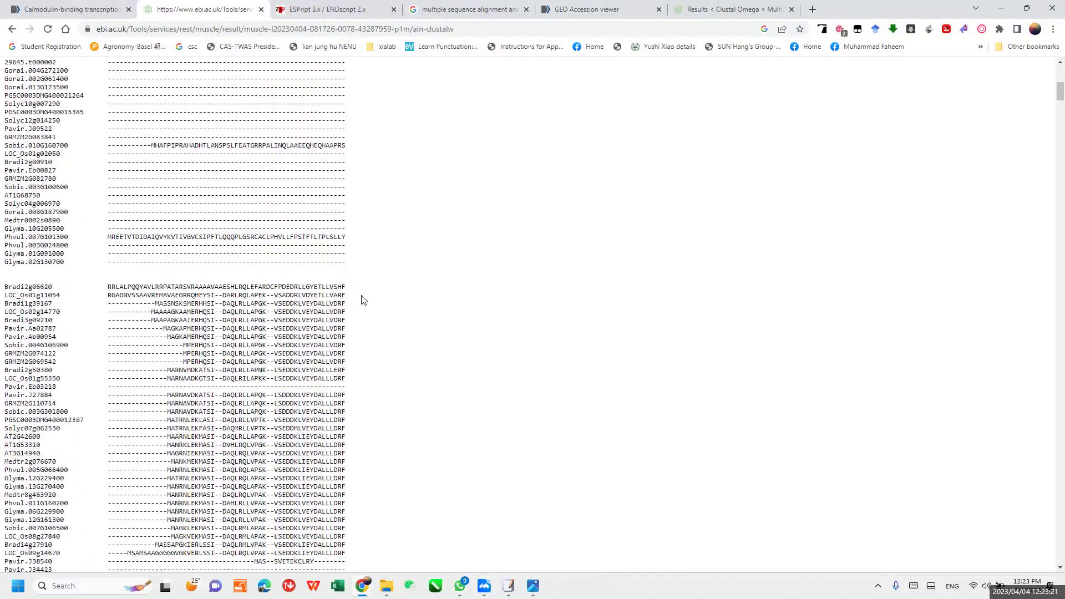
{"action": "right_click", "coordinate": [308, 243]}
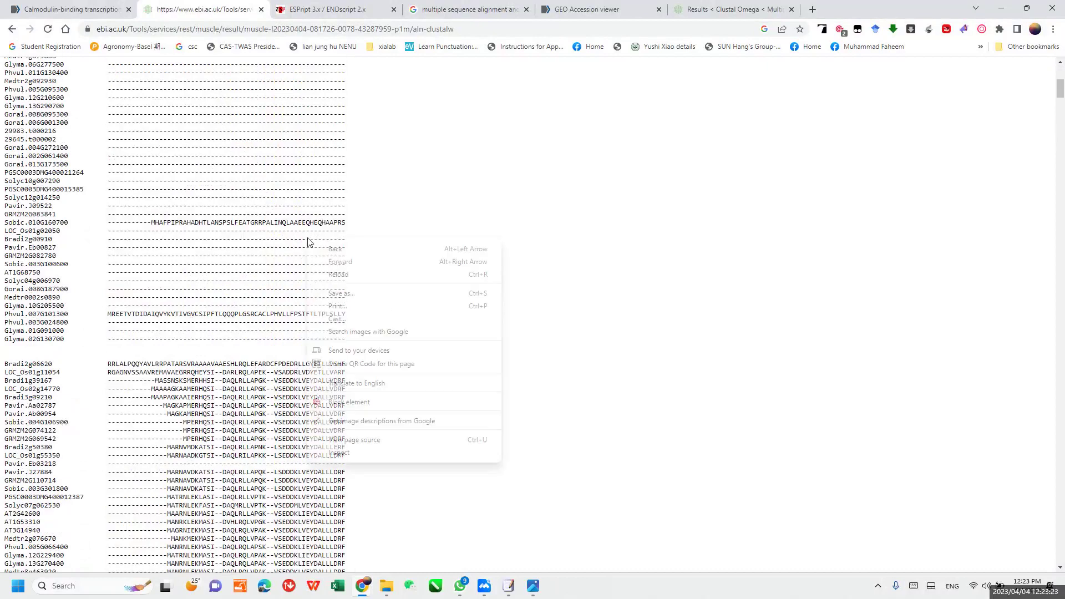
{"action": "left_click", "coordinate": [347, 294]}
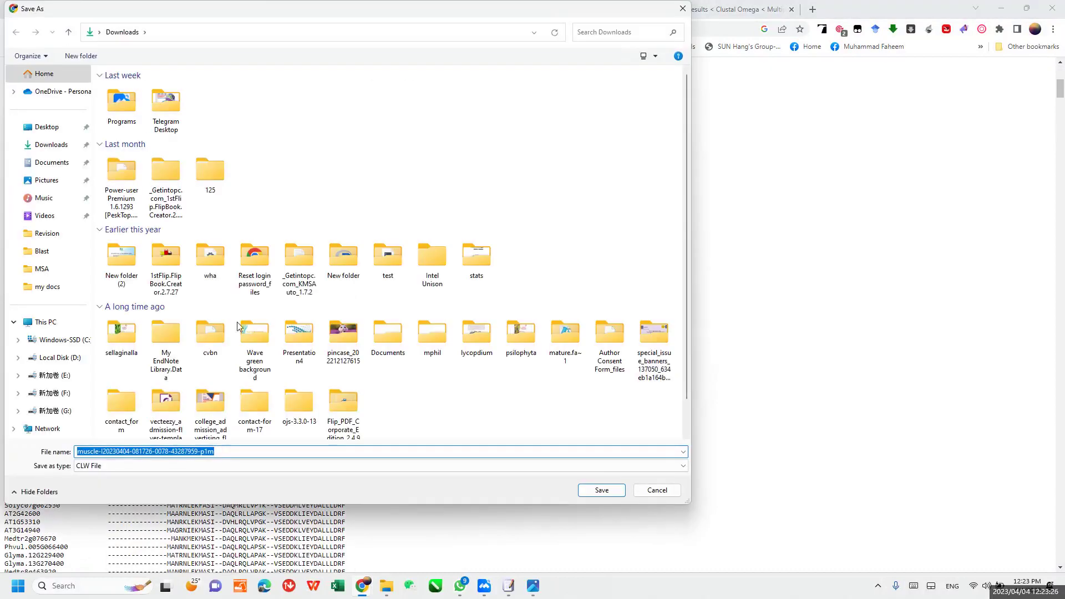
{"action": "left_click", "coordinate": [45, 271]}
{"action": "left_click", "coordinate": [605, 491]}
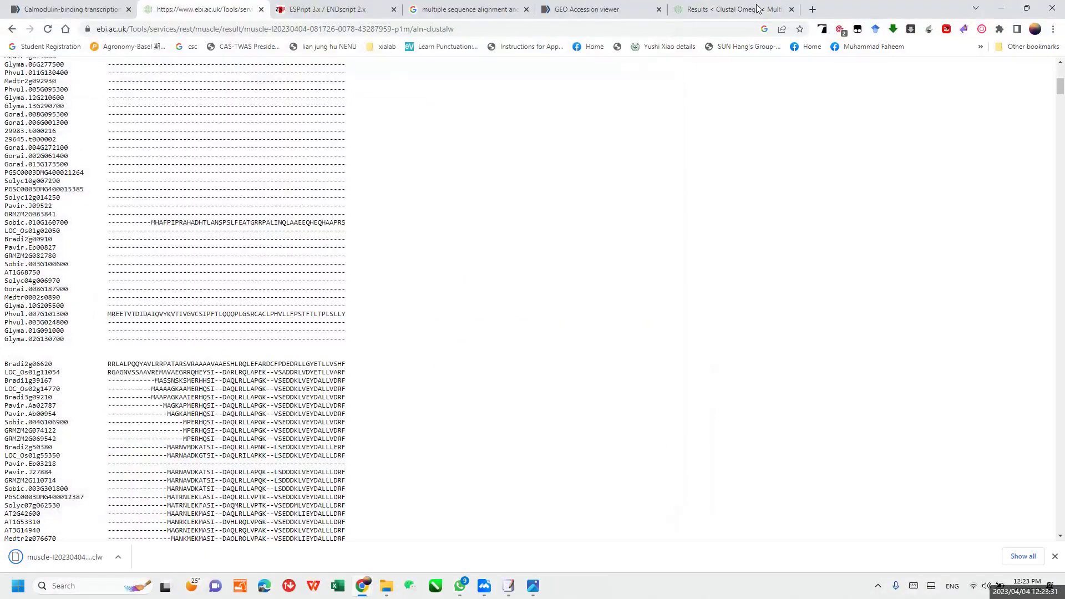
Step: Open the downloadable alignment file from the Clustal Omega results and save it to the MSA folder
{"action": "left_click", "coordinate": [742, 8]}
{"action": "scroll", "coordinate": [439, 366], "scroll_direction": "down", "scroll_amount": 1}
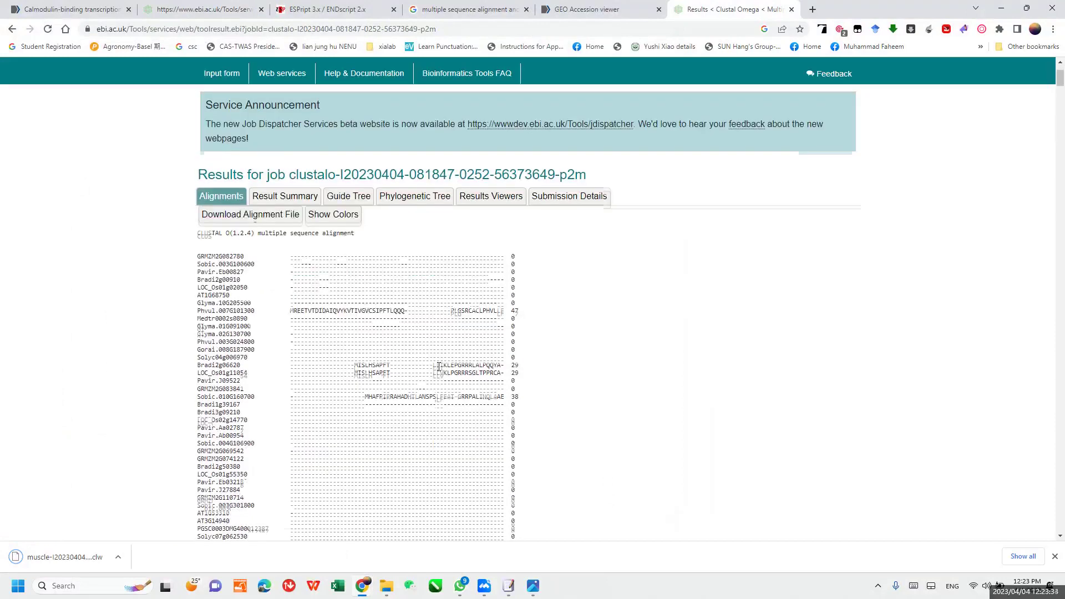
{"action": "left_click", "coordinate": [245, 218]}
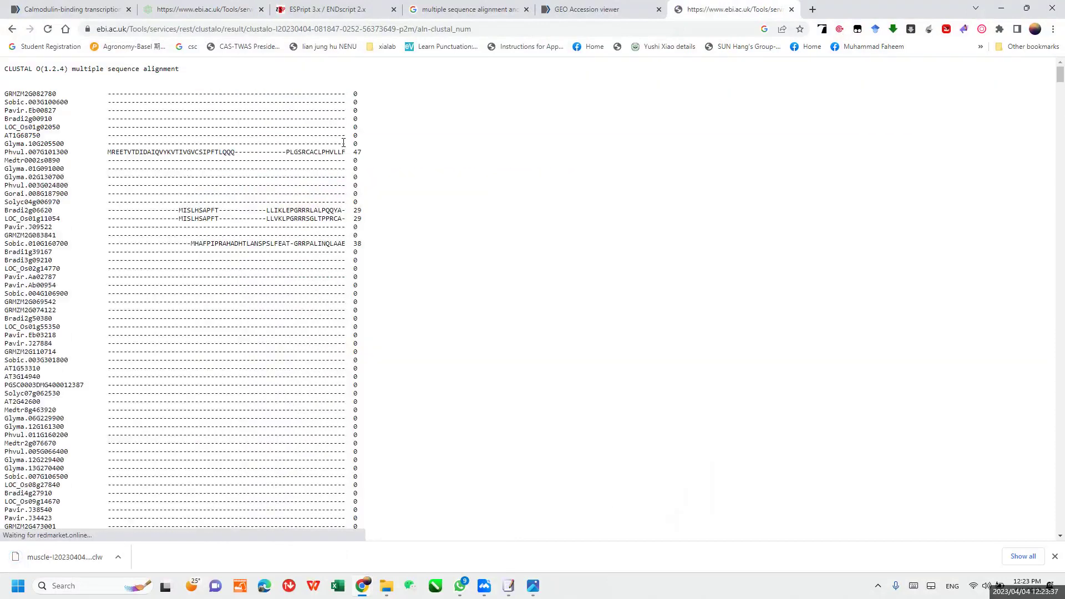
{"action": "right_click", "coordinate": [283, 207]}
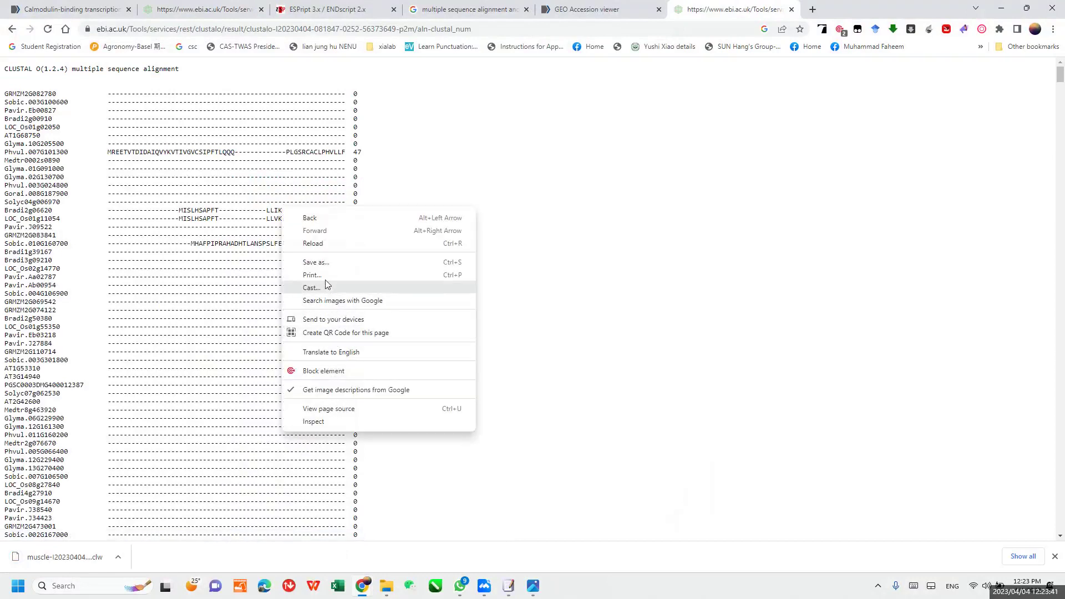
{"action": "left_click", "coordinate": [325, 262]}
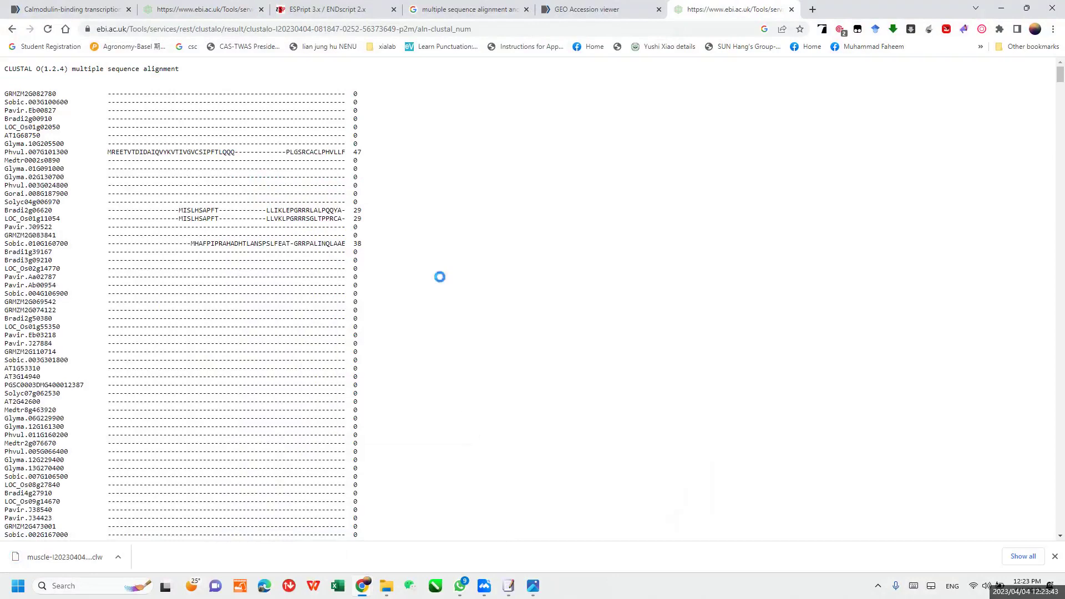
{"action": "left_click", "coordinate": [601, 491]}
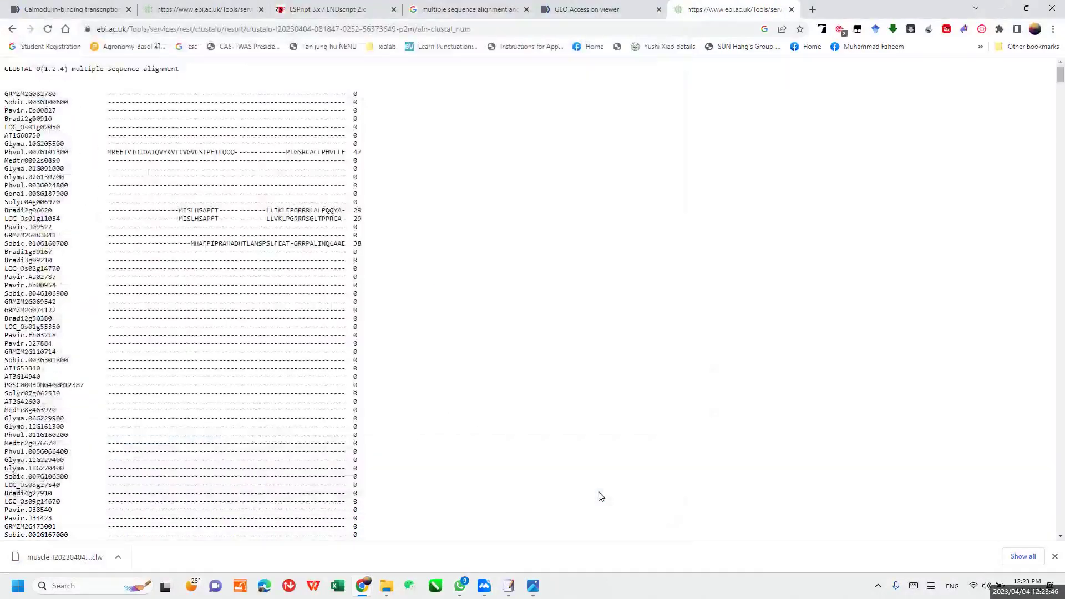
Step: Load the saved MUSCLE .clw file from the MSA folder as ESPript's ALN file and review the similarity and output layout settings
{"action": "left_click", "coordinate": [316, 7]}
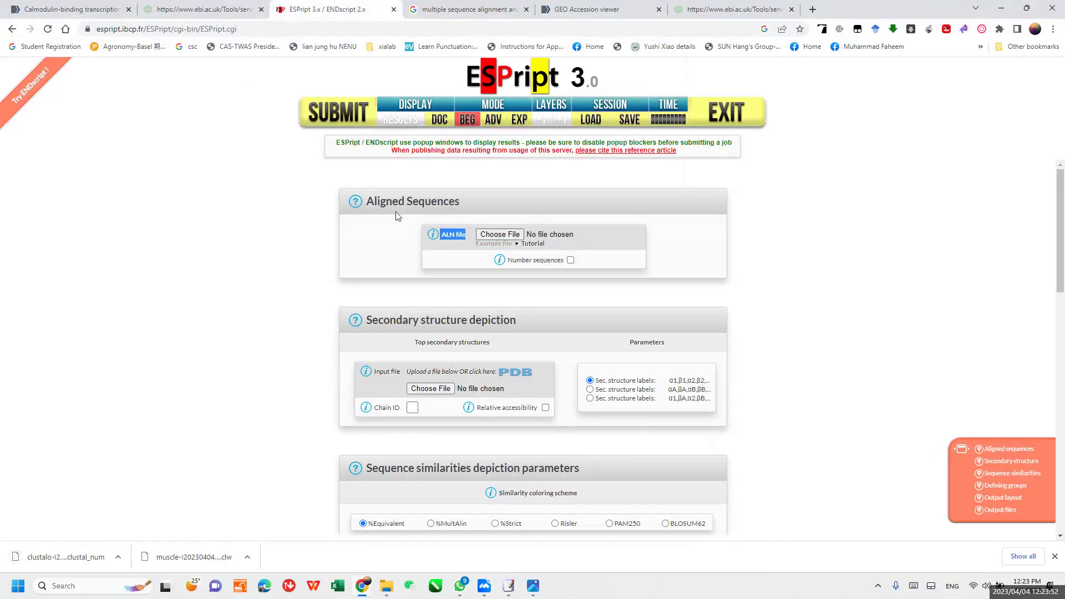
{"action": "left_click", "coordinate": [499, 234]}
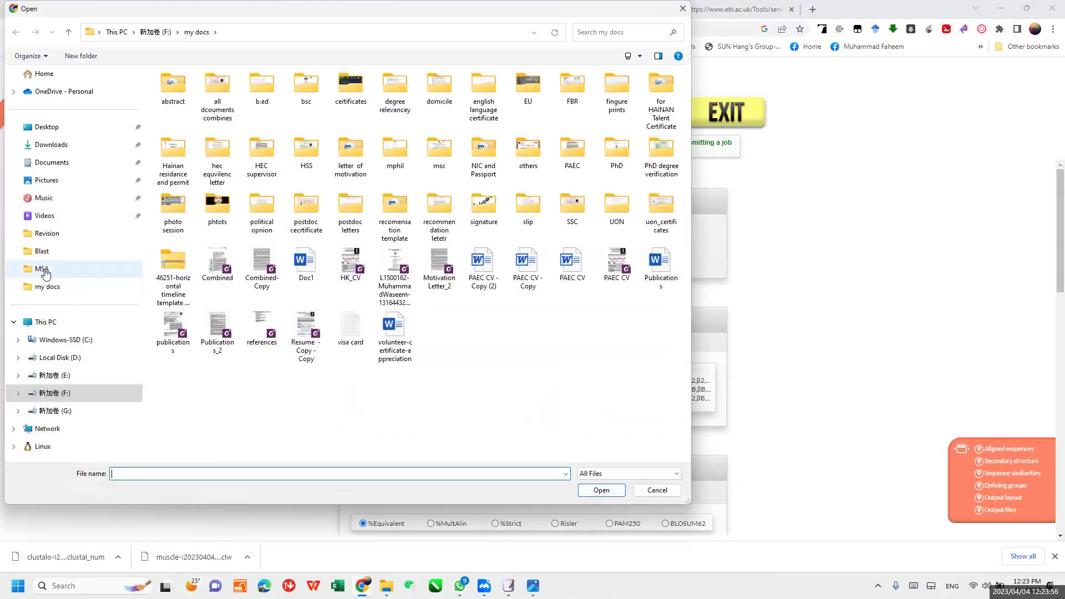
{"action": "left_click", "coordinate": [45, 271]}
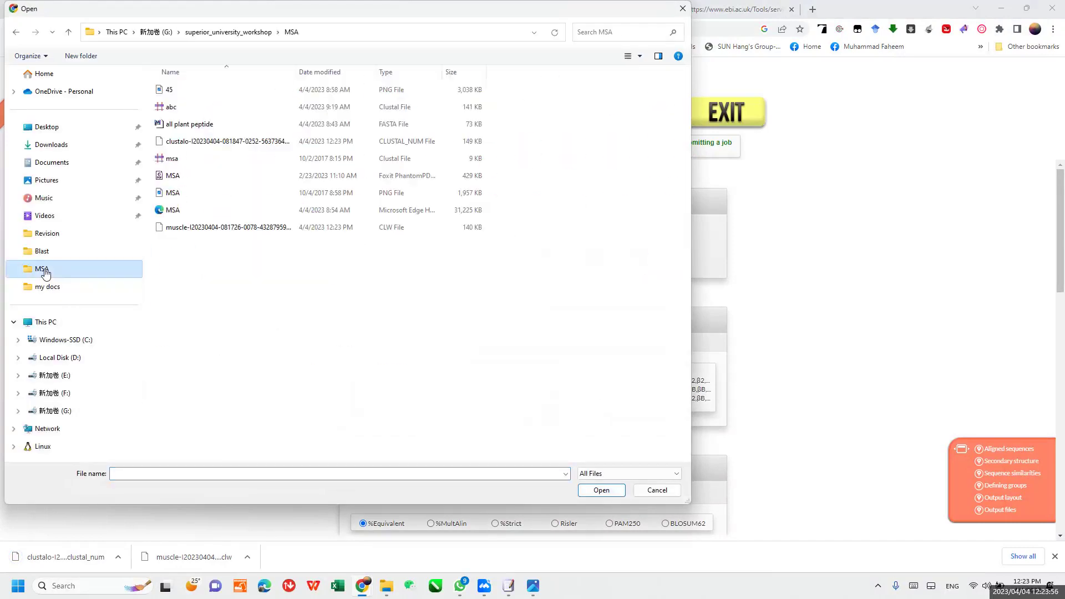
{"action": "double_click", "coordinate": [209, 229]}
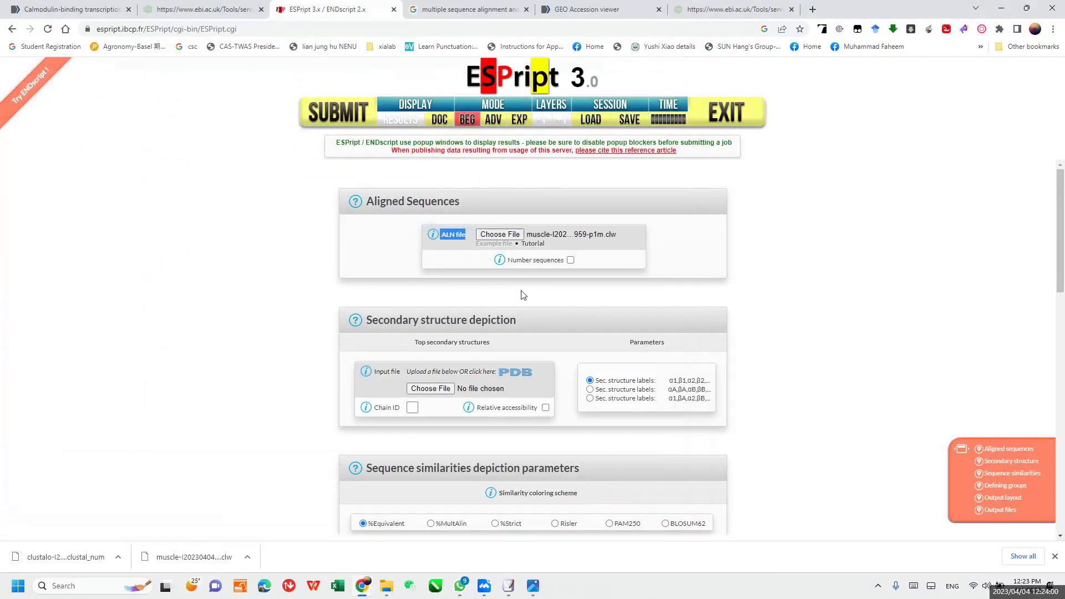
{"action": "scroll", "coordinate": [526, 291], "scroll_direction": "down", "scroll_amount": 8}
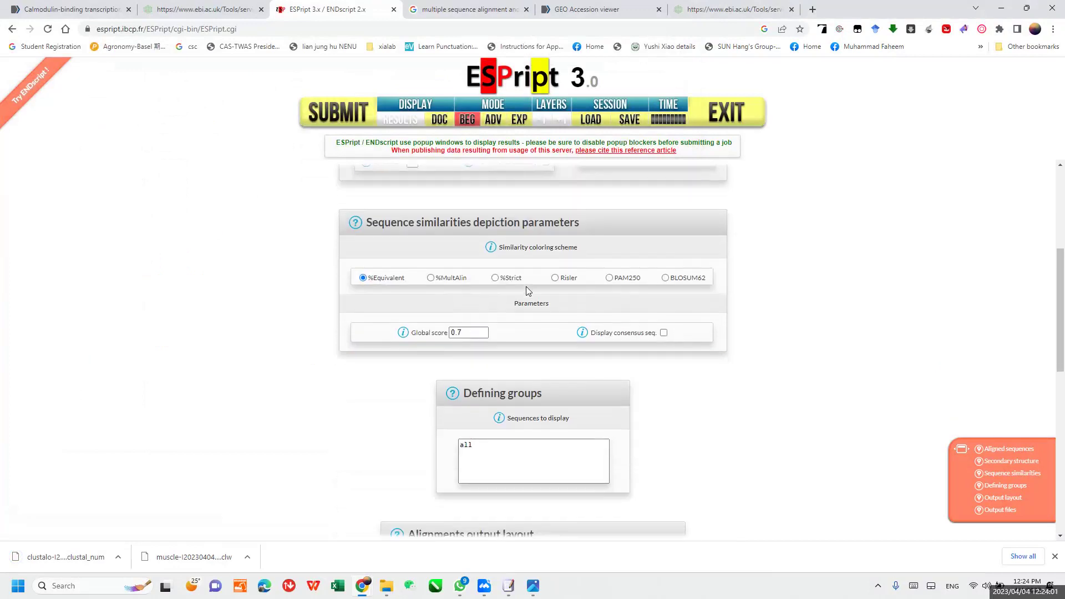
{"action": "scroll", "coordinate": [526, 288], "scroll_direction": "down", "scroll_amount": 3}
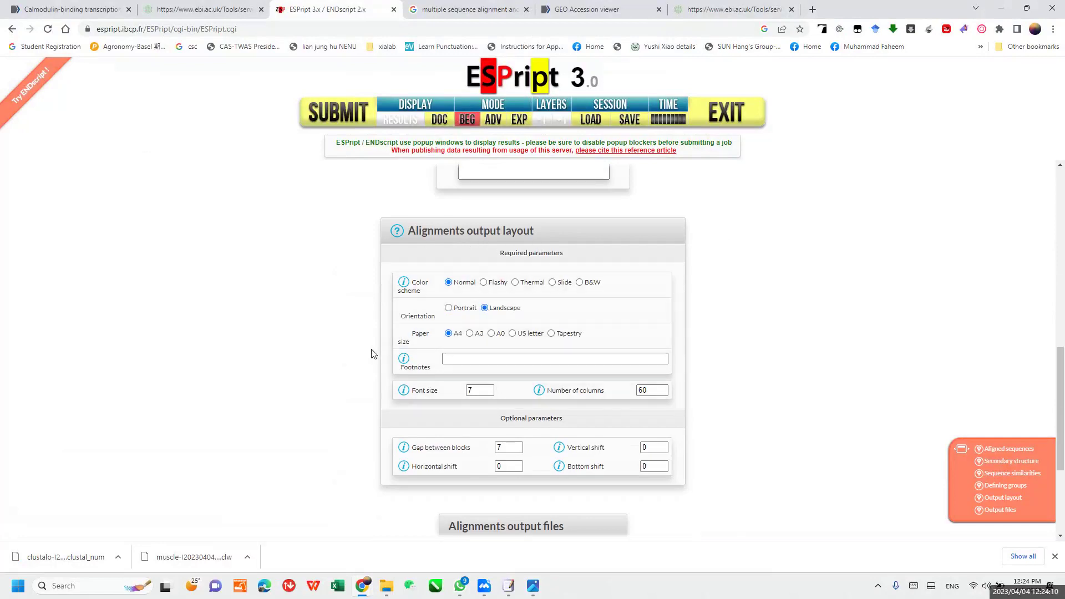
Step: Try to submit the MUSCLE alignment job with landscape layout and PostScript, PDF and 300 dpi TIFF output
{"action": "scroll", "coordinate": [372, 353], "scroll_direction": "down", "scroll_amount": 2}
{"action": "scroll", "coordinate": [373, 353], "scroll_direction": "down", "scroll_amount": 2}
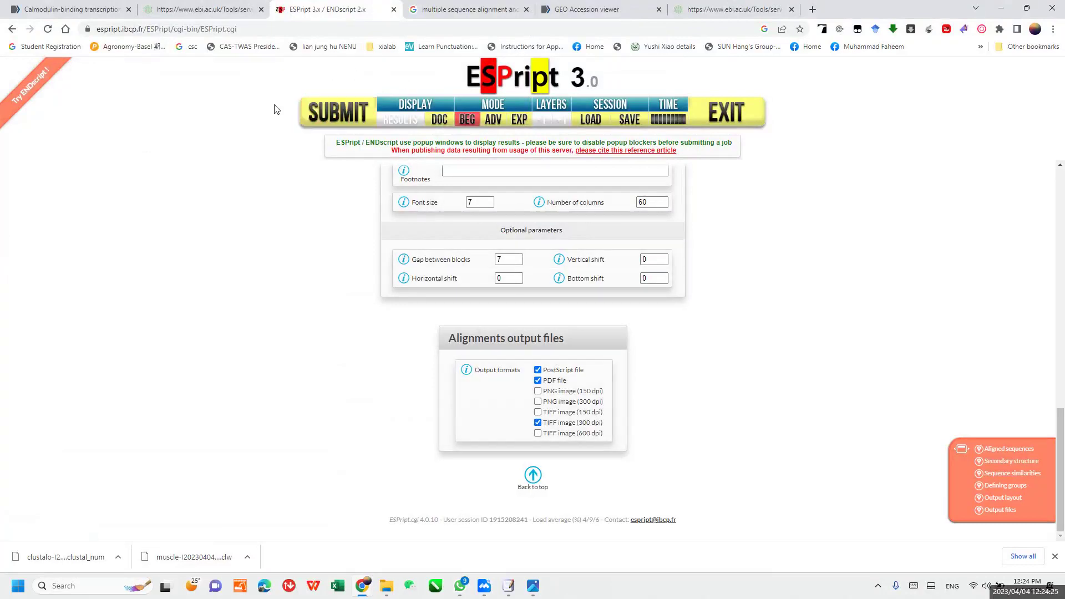
{"action": "left_click", "coordinate": [341, 112]}
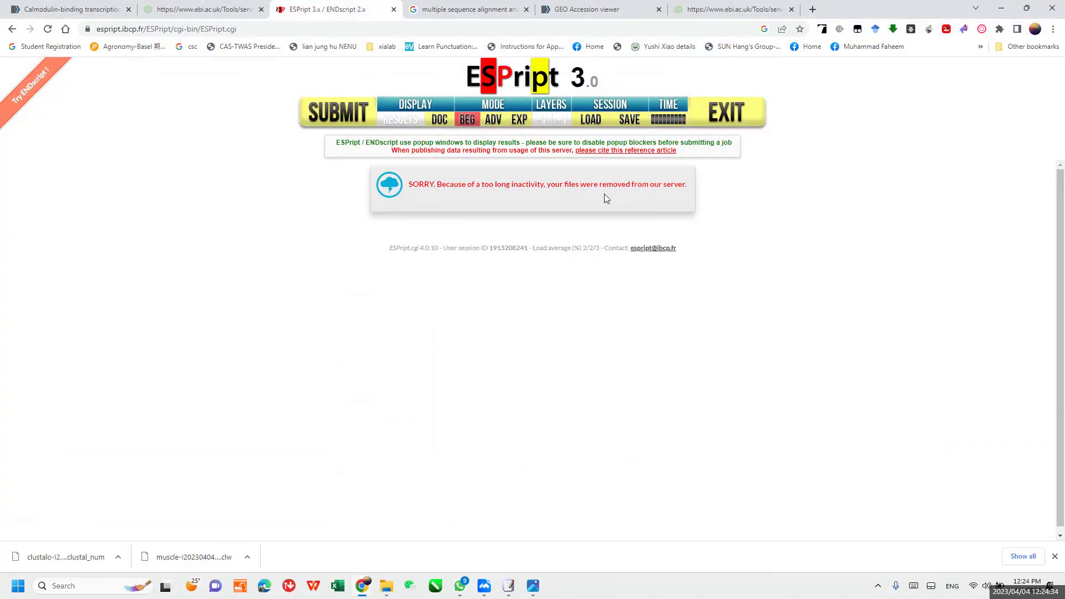
{"action": "left_click", "coordinate": [343, 111]}
Step: Exit the expired ESPript session and reload the page to get a fresh input form
{"action": "left_click", "coordinate": [726, 119]}
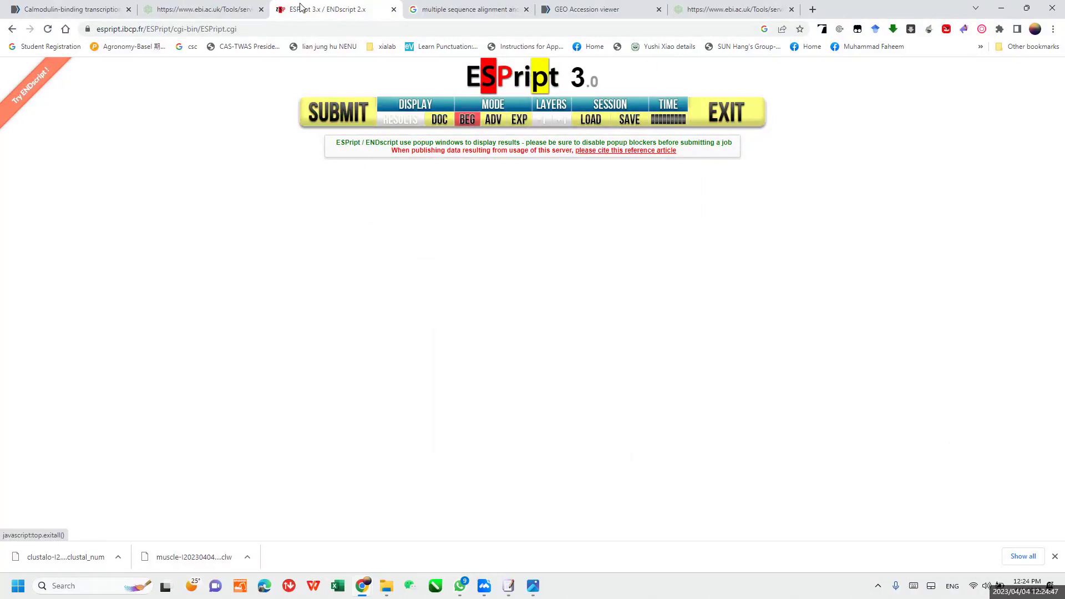
{"action": "left_click", "coordinate": [245, 29]}
{"action": "key", "text": "Return"}
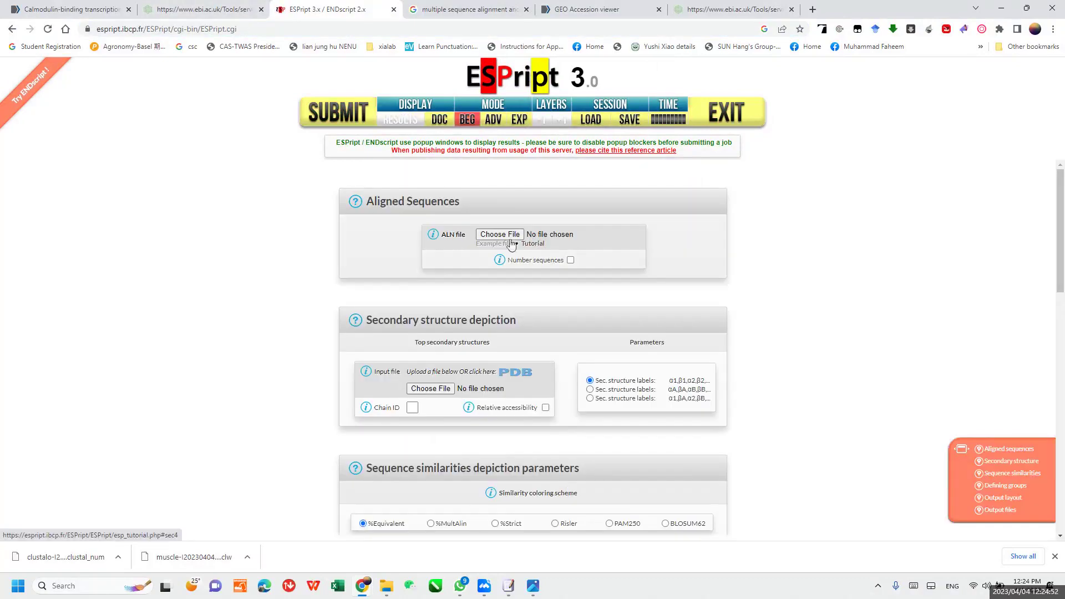
Step: Load the saved MUSCLE .clw file as the ALN file, set landscape orientation, add 300 dpi TIFF output and submit the job
{"action": "left_click", "coordinate": [506, 238]}
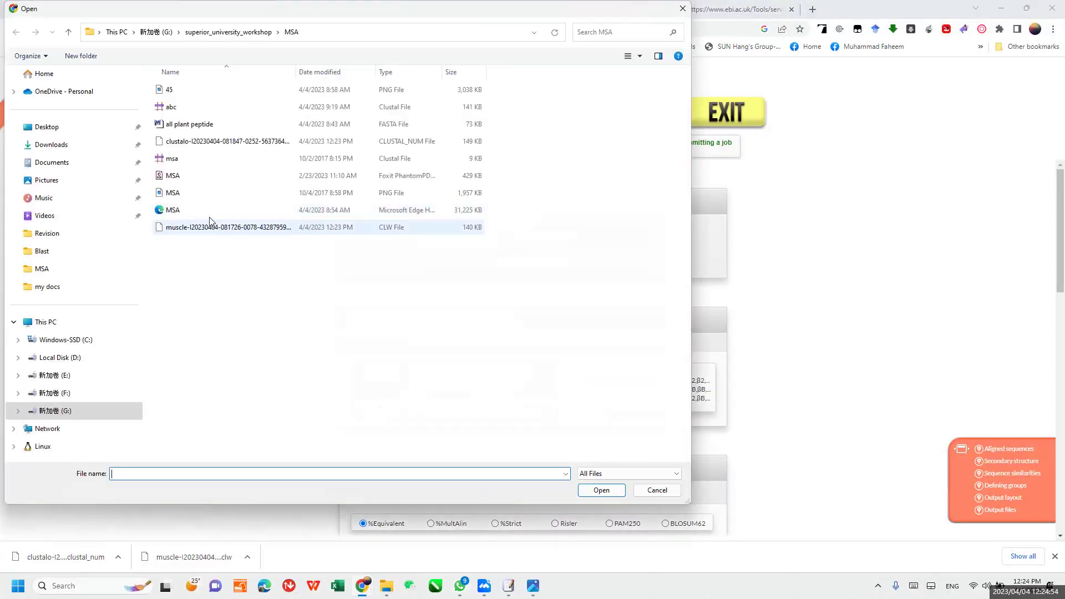
{"action": "double_click", "coordinate": [204, 227]}
{"action": "scroll", "coordinate": [577, 372], "scroll_direction": "down", "scroll_amount": 10}
{"action": "scroll", "coordinate": [577, 377], "scroll_direction": "down", "scroll_amount": 4}
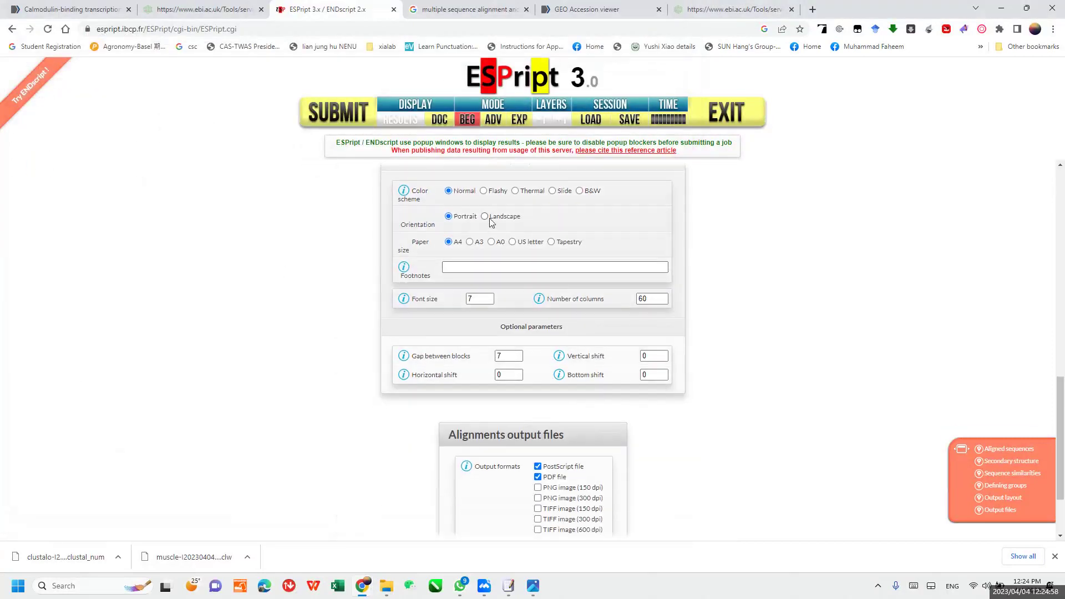
{"action": "scroll", "coordinate": [414, 304], "scroll_direction": "down", "scroll_amount": 2}
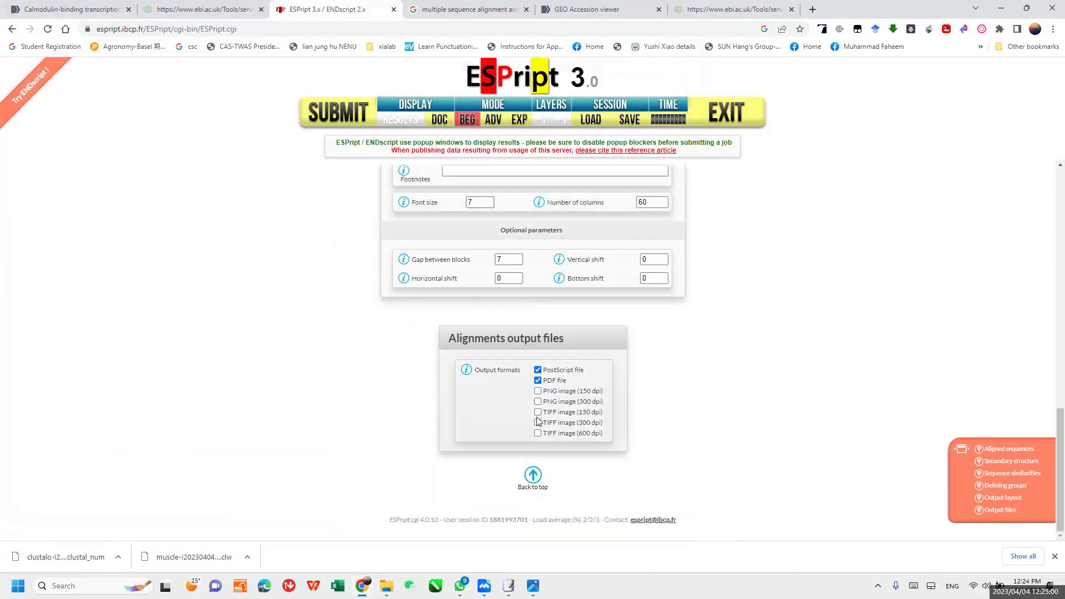
{"action": "left_click", "coordinate": [340, 113]}
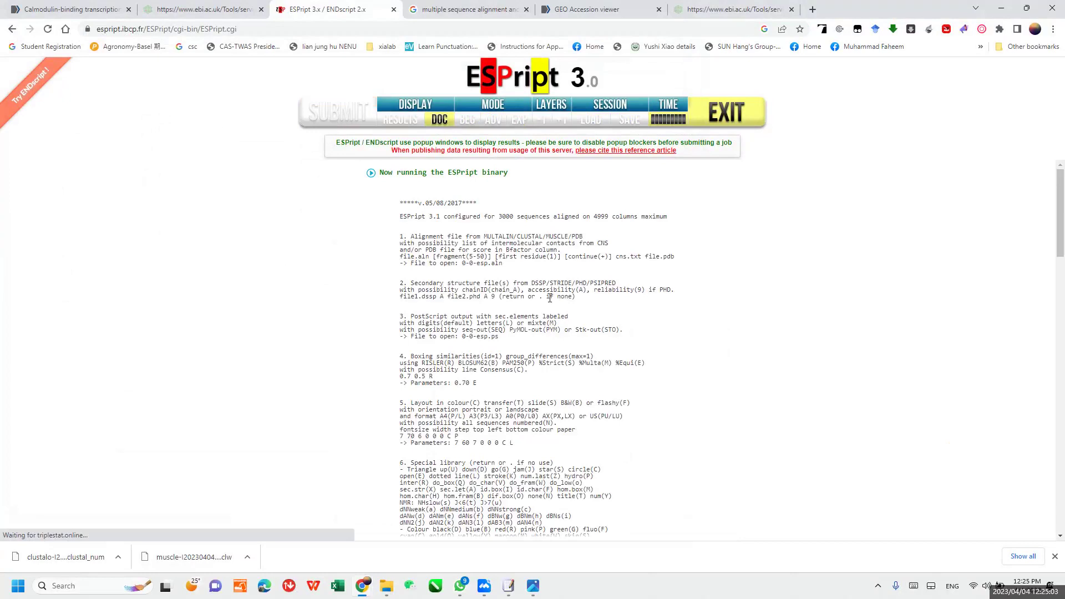
Step: Examine the ESPript run log for the MUSCLE alignment, including its sequence list, similarity summary and file conversion progress
{"action": "scroll", "coordinate": [528, 287], "scroll_direction": "down", "scroll_amount": 15}
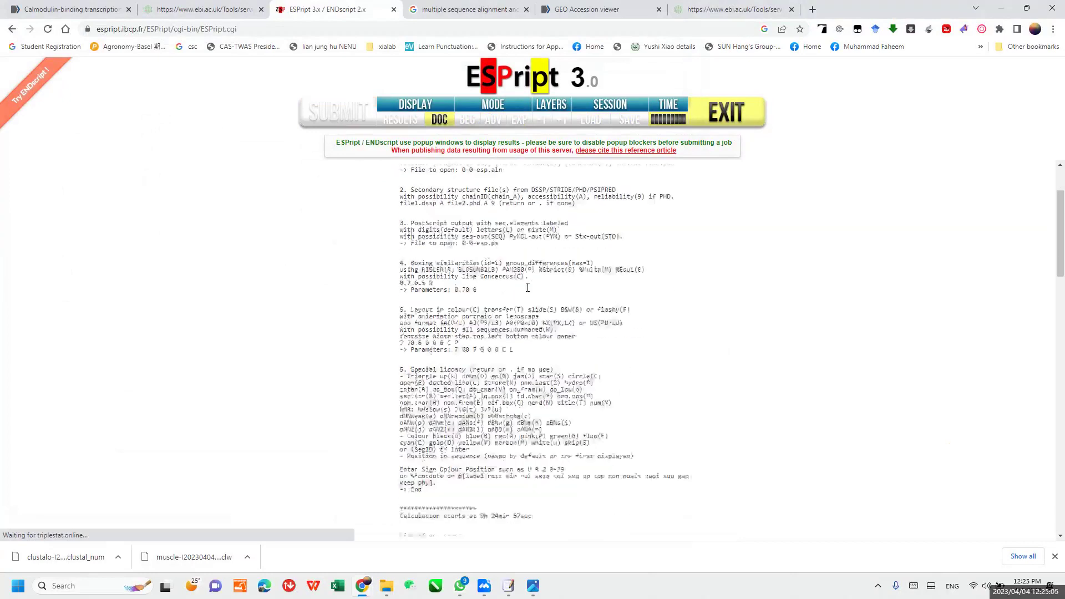
{"action": "scroll", "coordinate": [528, 291], "scroll_direction": "down", "scroll_amount": 1}
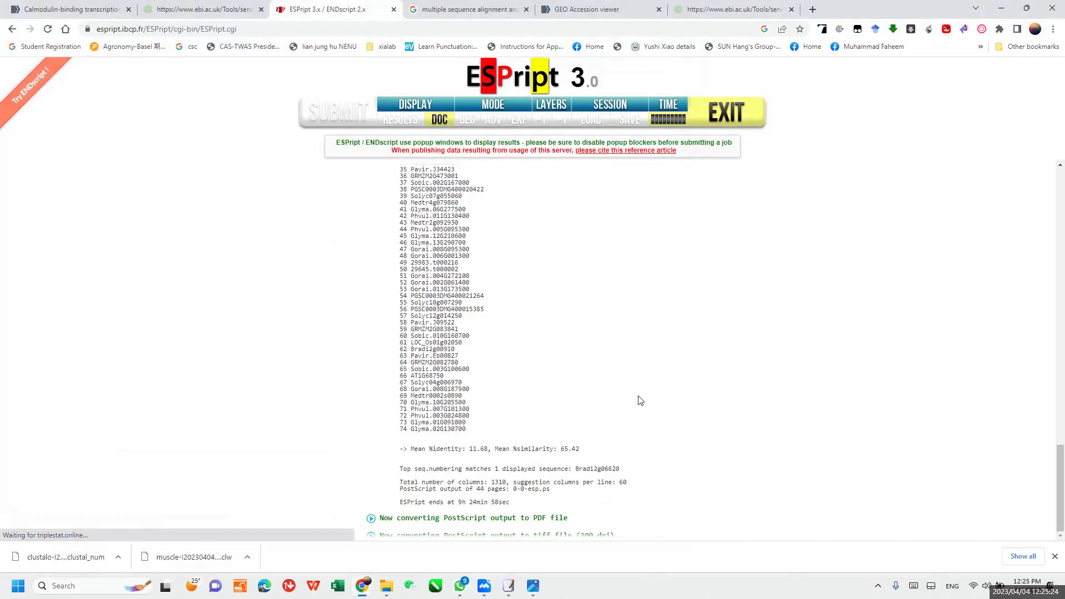
{"action": "scroll", "coordinate": [641, 400], "scroll_direction": "up", "scroll_amount": 5}
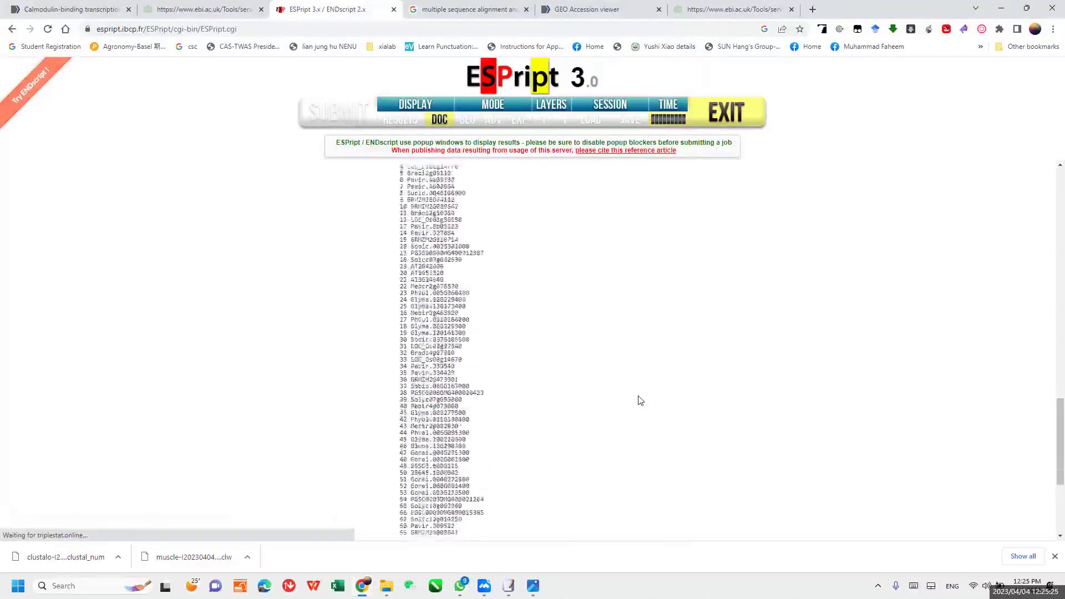
{"action": "scroll", "coordinate": [641, 400], "scroll_direction": "down", "scroll_amount": 5}
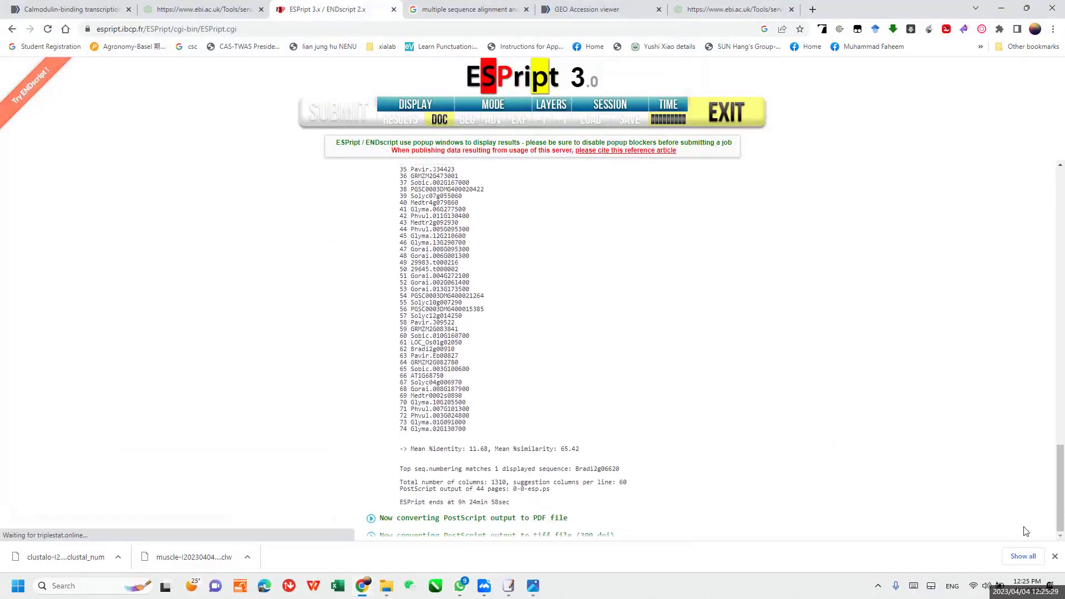
{"action": "left_click", "coordinate": [1056, 557]}
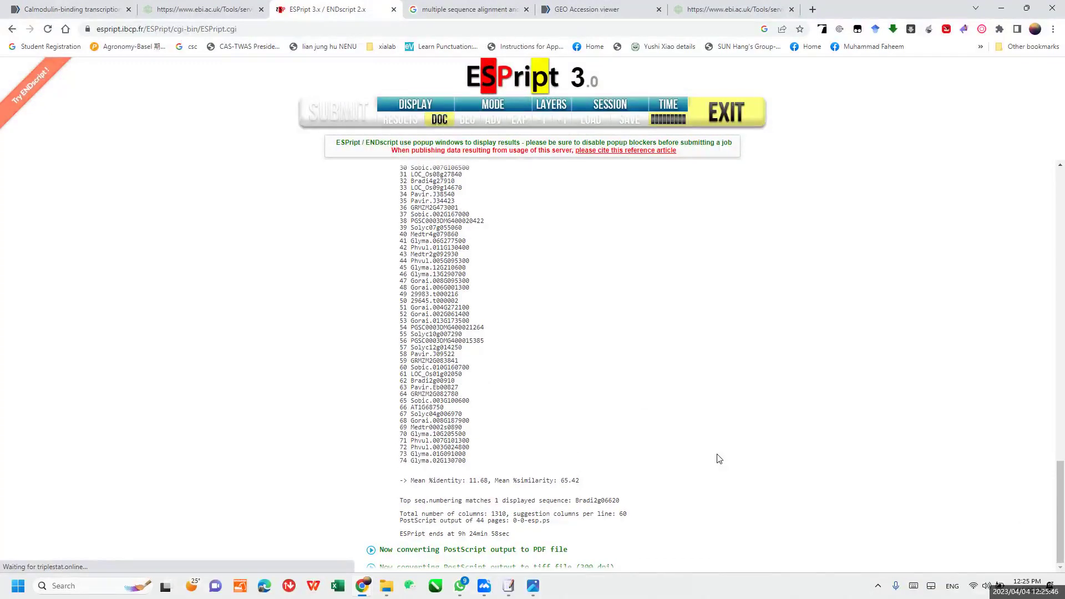
{"action": "scroll", "coordinate": [719, 458], "scroll_direction": "up", "scroll_amount": 3}
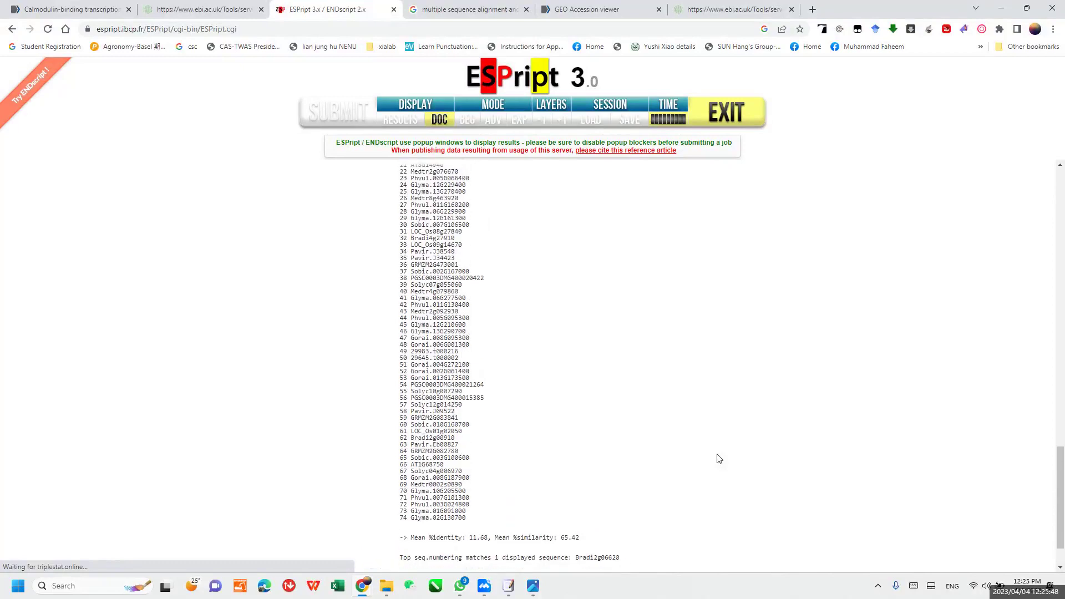
{"action": "scroll", "coordinate": [723, 467], "scroll_direction": "down", "scroll_amount": 3}
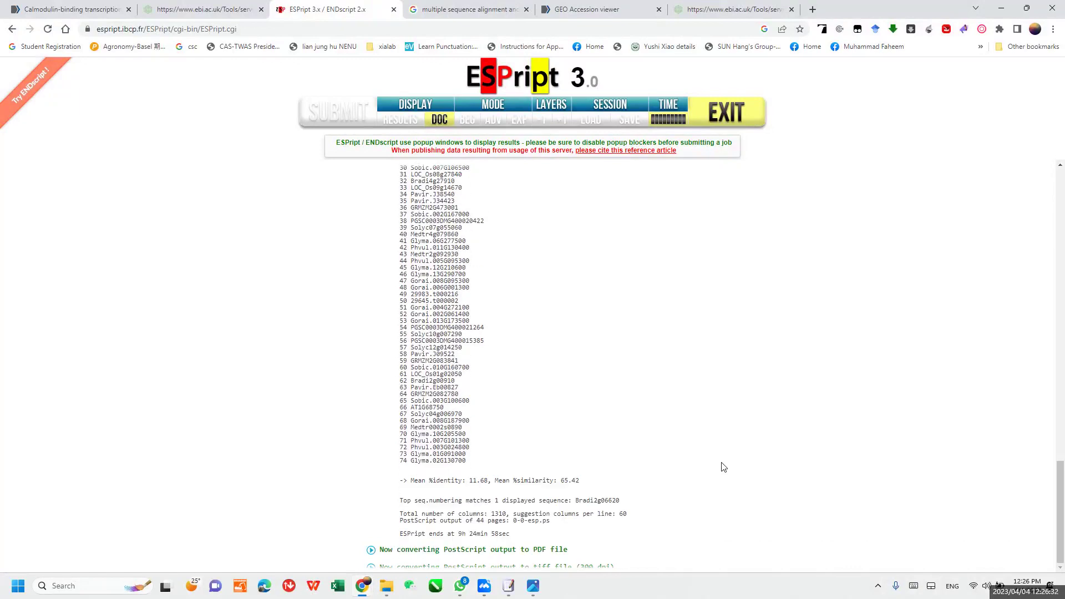
{"action": "triple_click", "coordinate": [626, 416]}
Step: Open the ESPript 3 site in a new browser tab and start a new ESPript run
{"action": "left_click", "coordinate": [811, 10]}
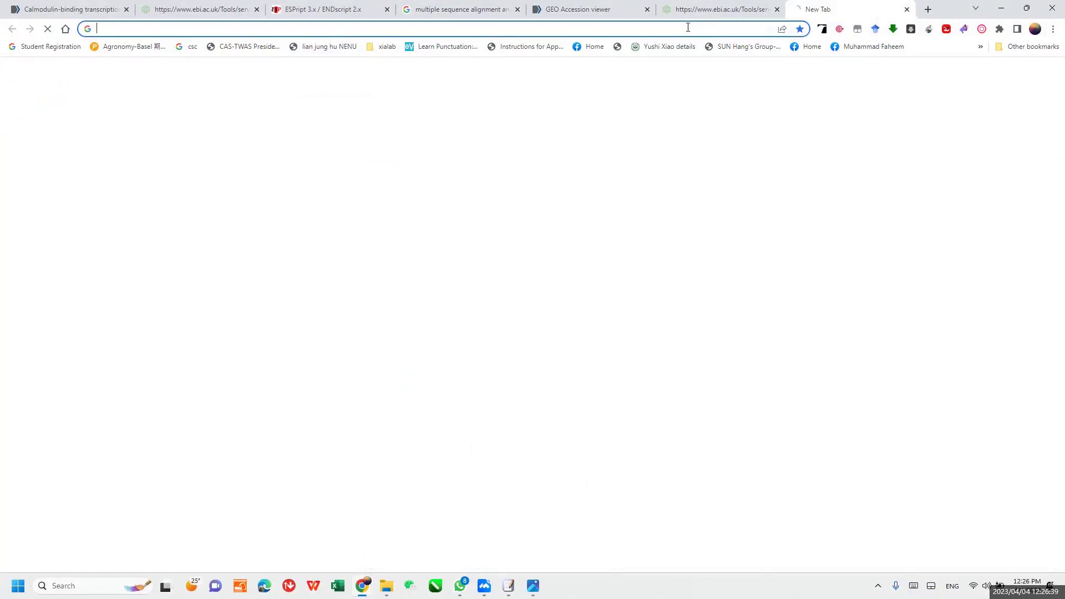
{"action": "type", "text": "eservices.hec.gov.pk/#/dashboard"}
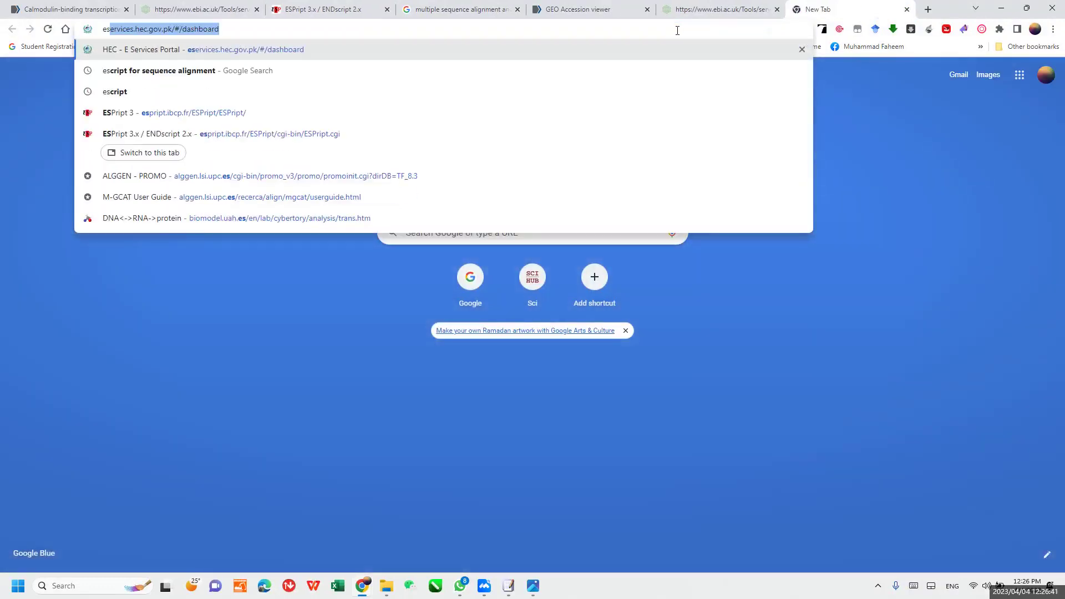
{"action": "left_click", "coordinate": [229, 112]}
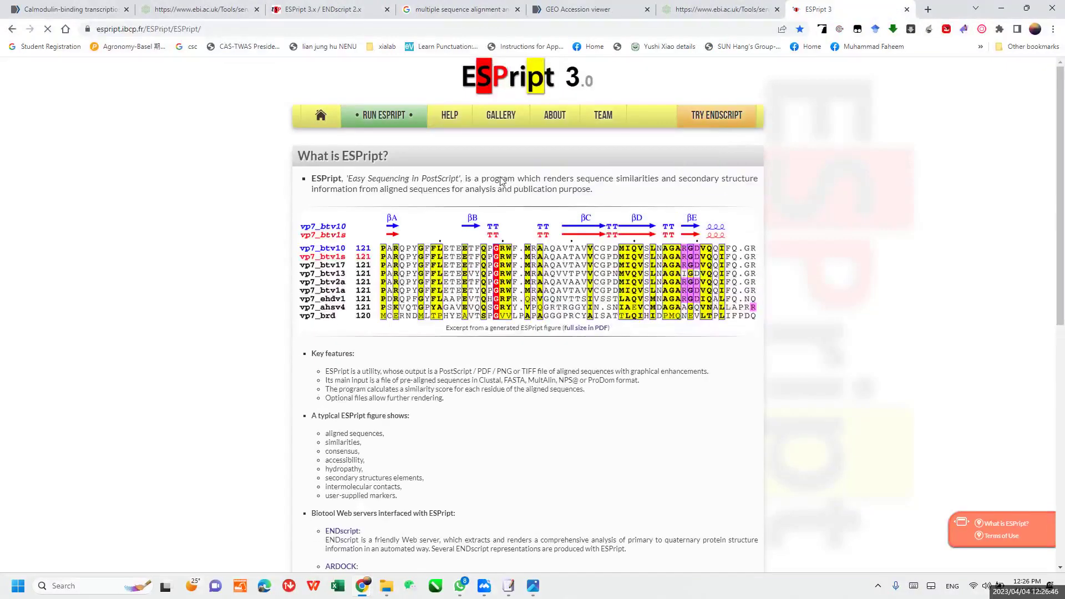
{"action": "left_click", "coordinate": [383, 116]}
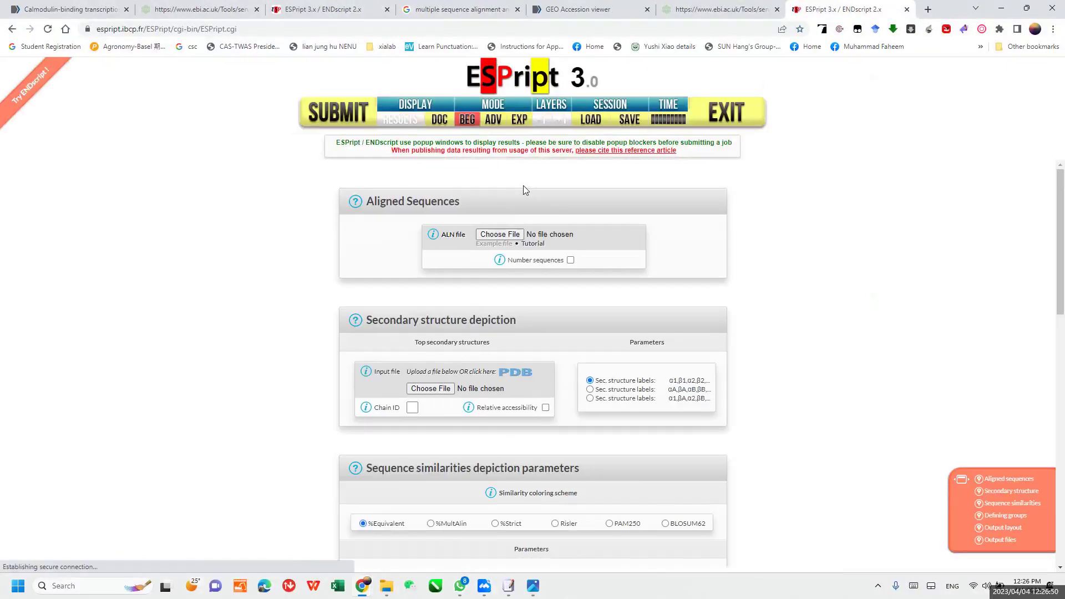
Step: Load the msa Clustal file as the ALN file, set landscape orientation, add 300 dpi TIFF output and submit the job
{"action": "left_click", "coordinate": [500, 233]}
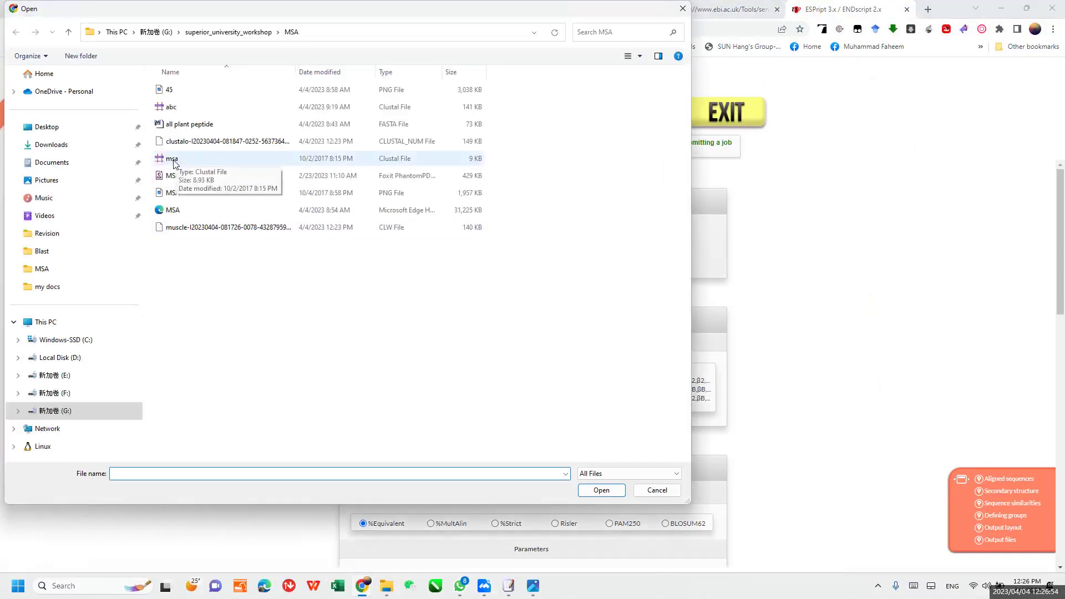
{"action": "double_click", "coordinate": [174, 162]}
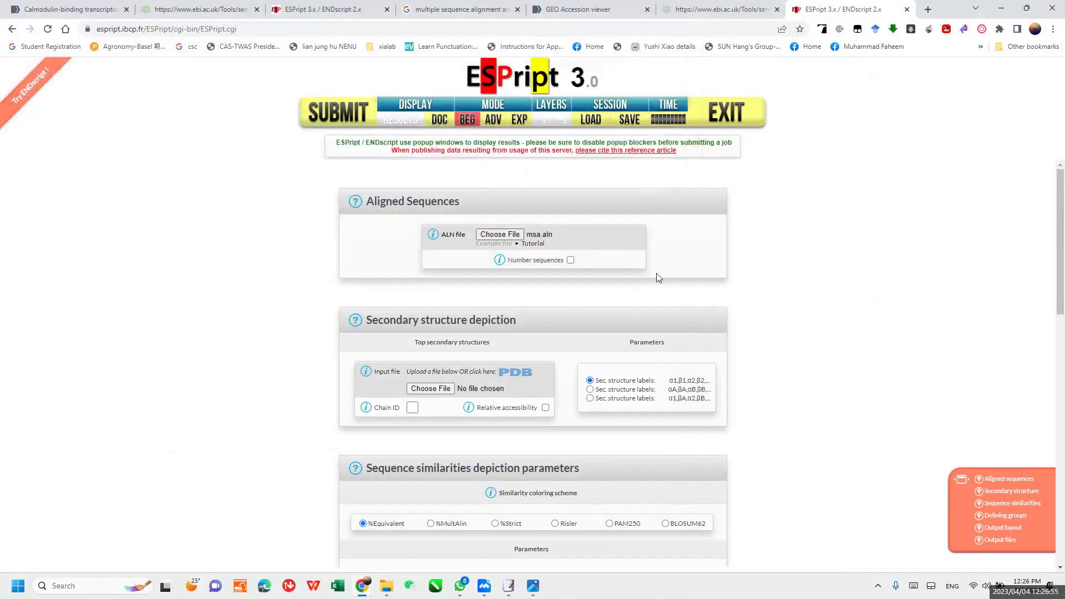
{"action": "scroll", "coordinate": [655, 289], "scroll_direction": "down", "scroll_amount": 7}
{"action": "scroll", "coordinate": [660, 289], "scroll_direction": "down", "scroll_amount": 4}
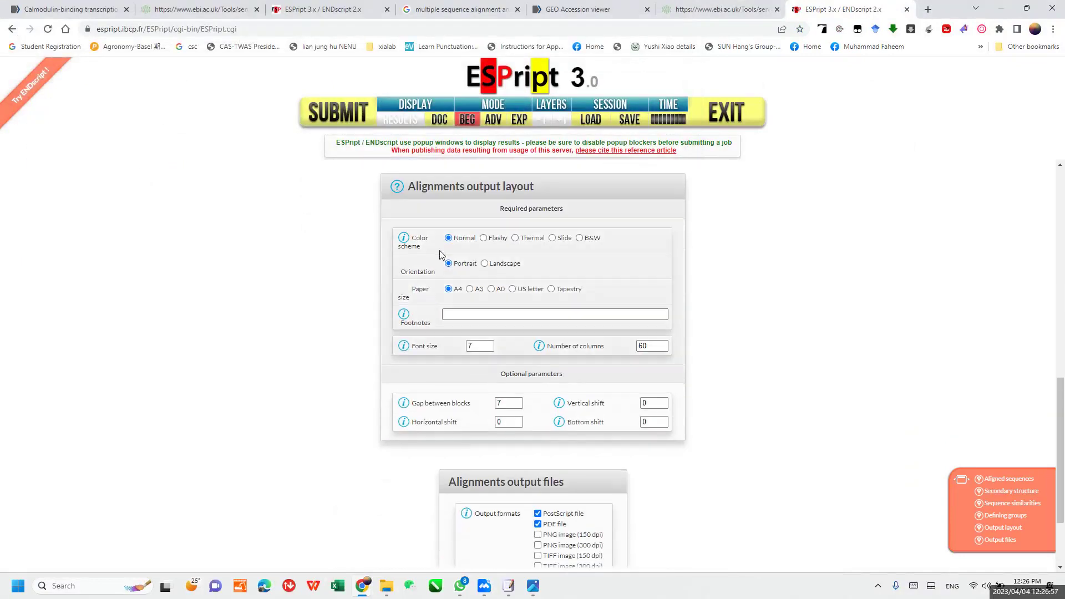
{"action": "scroll", "coordinate": [555, 333], "scroll_direction": "down", "scroll_amount": 2}
{"action": "left_click", "coordinate": [538, 454]}
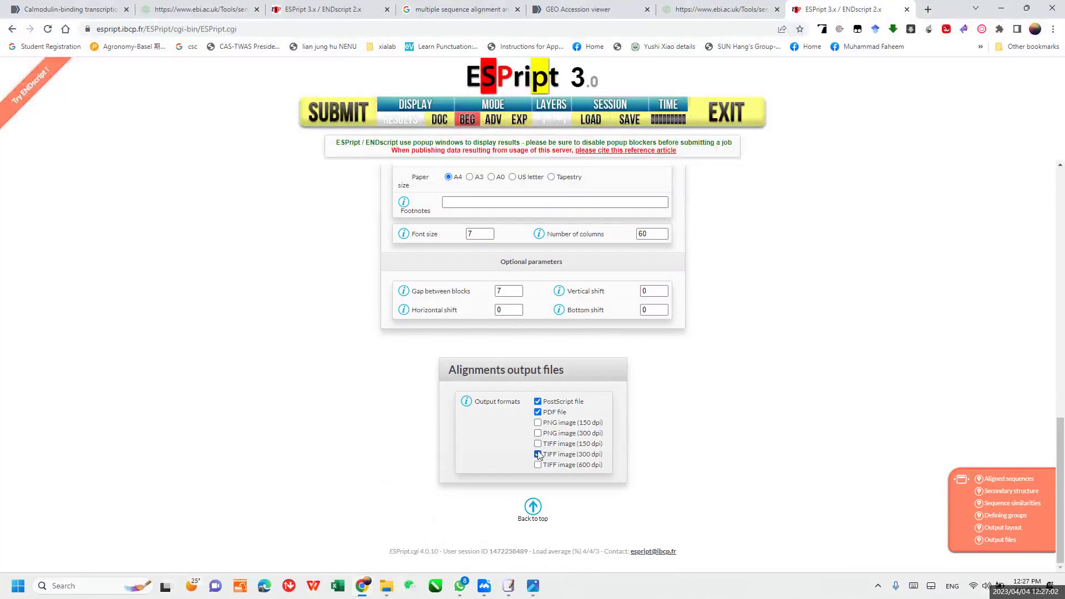
{"action": "left_click", "coordinate": [353, 122]}
{"action": "scroll", "coordinate": [579, 366], "scroll_direction": "down", "scroll_amount": 1}
{"action": "scroll", "coordinate": [579, 367], "scroll_direction": "down", "scroll_amount": 4}
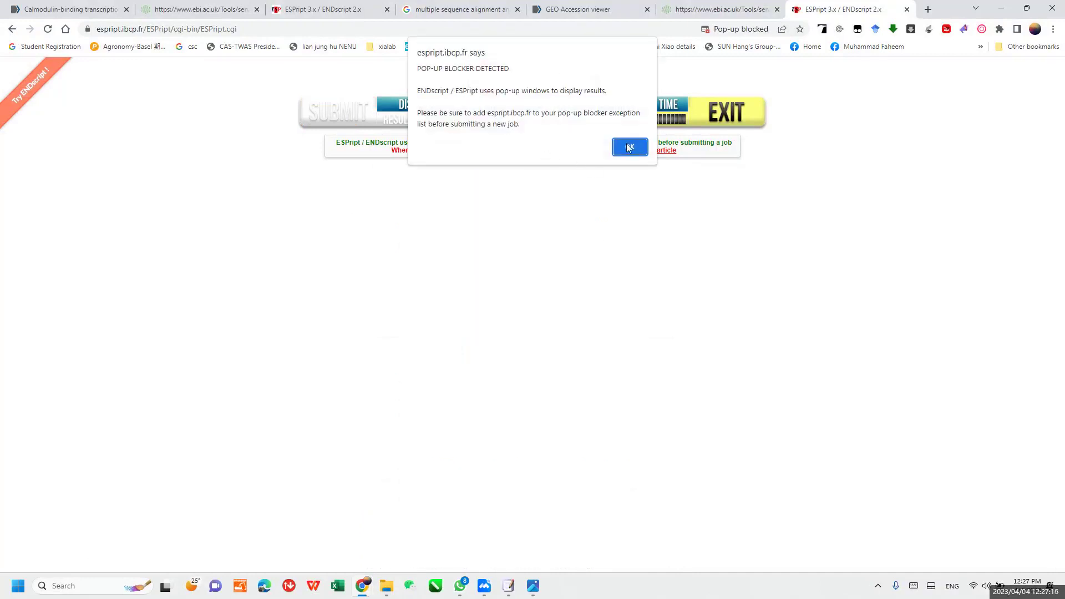
Step: Dismiss the pop-up blocker alert and always allow pop-ups and redirects from espript.ibcp.fr
{"action": "left_click", "coordinate": [629, 146]}
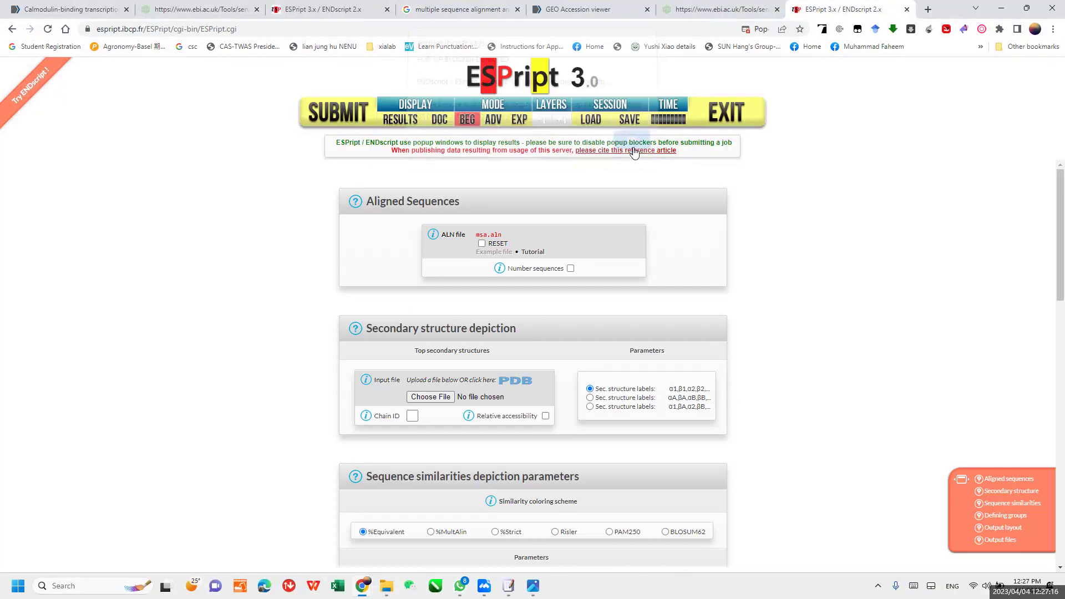
{"action": "left_click", "coordinate": [764, 29]}
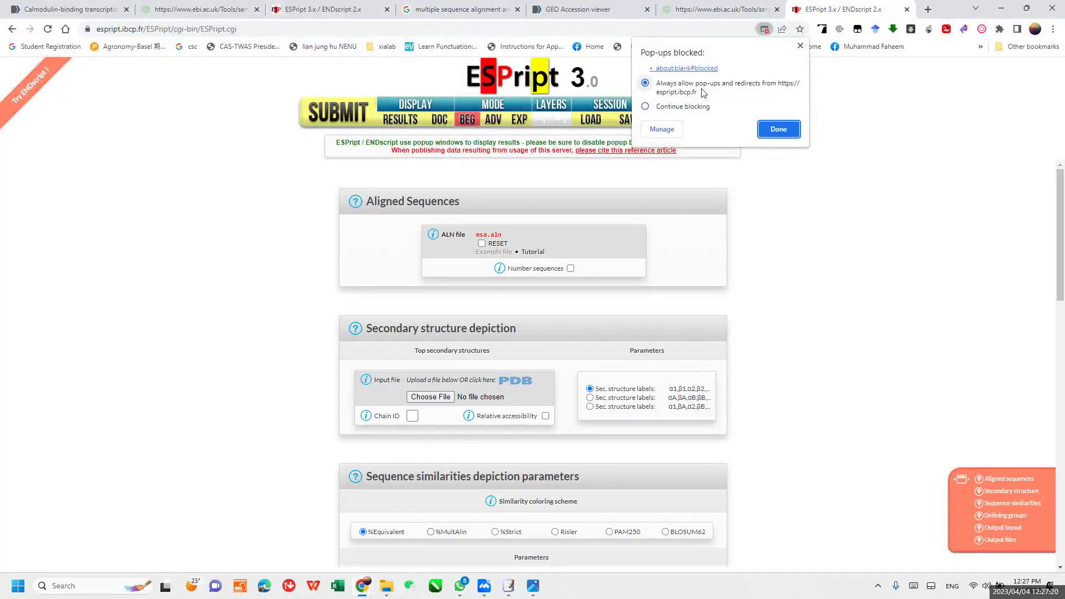
{"action": "left_click", "coordinate": [778, 130]}
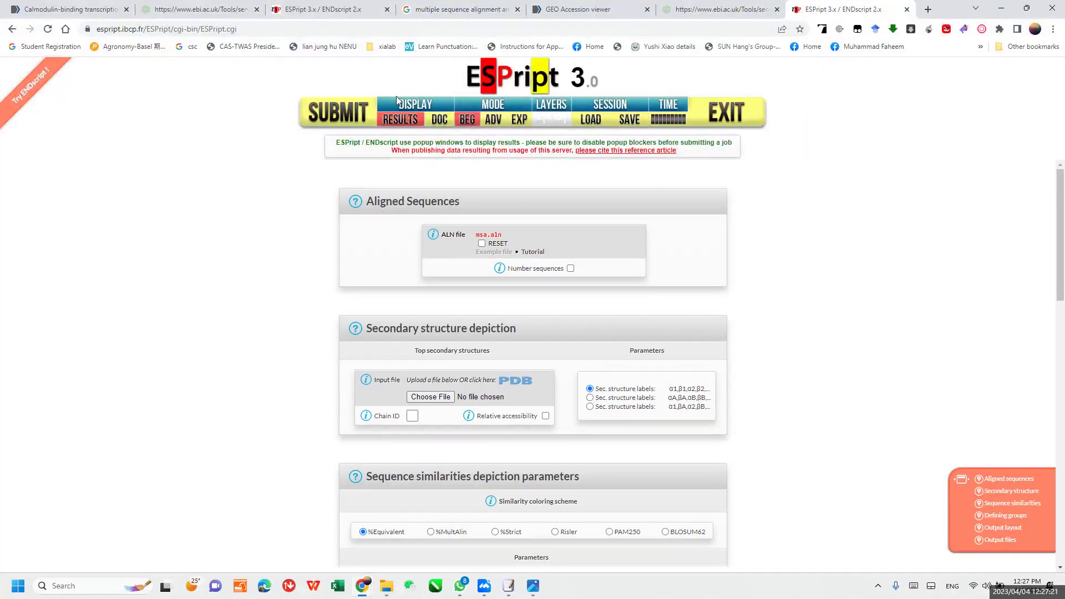
Step: Resubmit the msa.aln job, look over its run log and check on the MUSCLE job in the other ESPript tab
{"action": "left_click", "coordinate": [354, 116]}
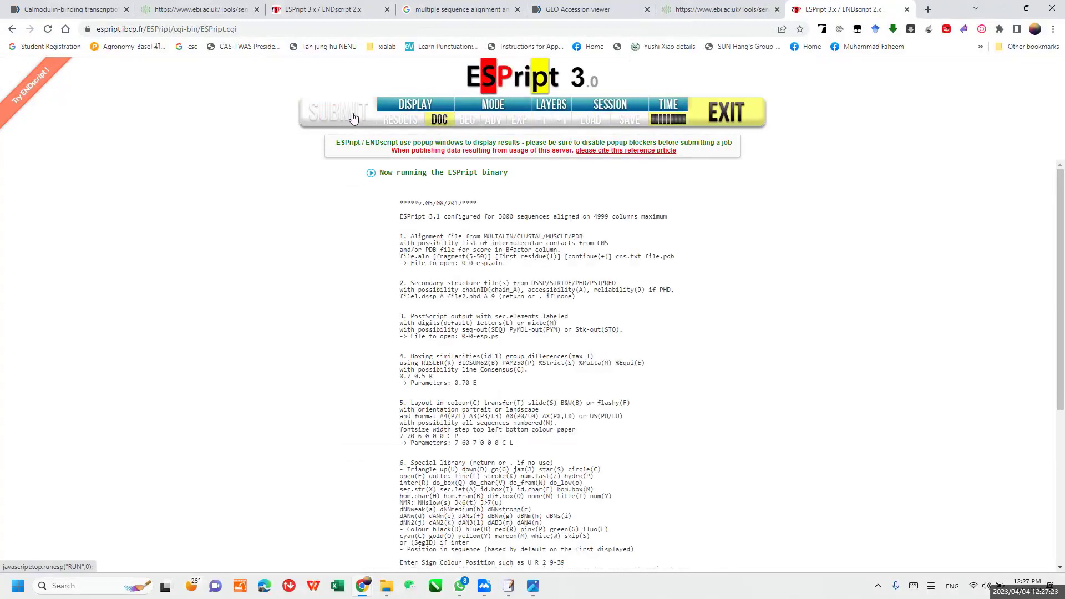
{"action": "scroll", "coordinate": [540, 413], "scroll_direction": "down", "scroll_amount": 5}
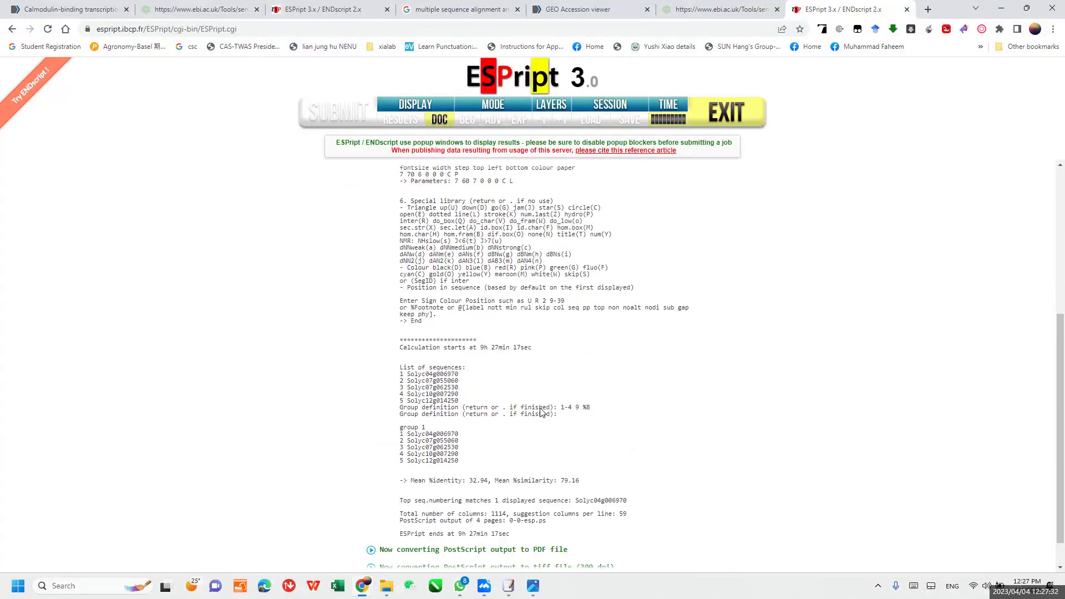
{"action": "left_click", "coordinate": [319, 6]}
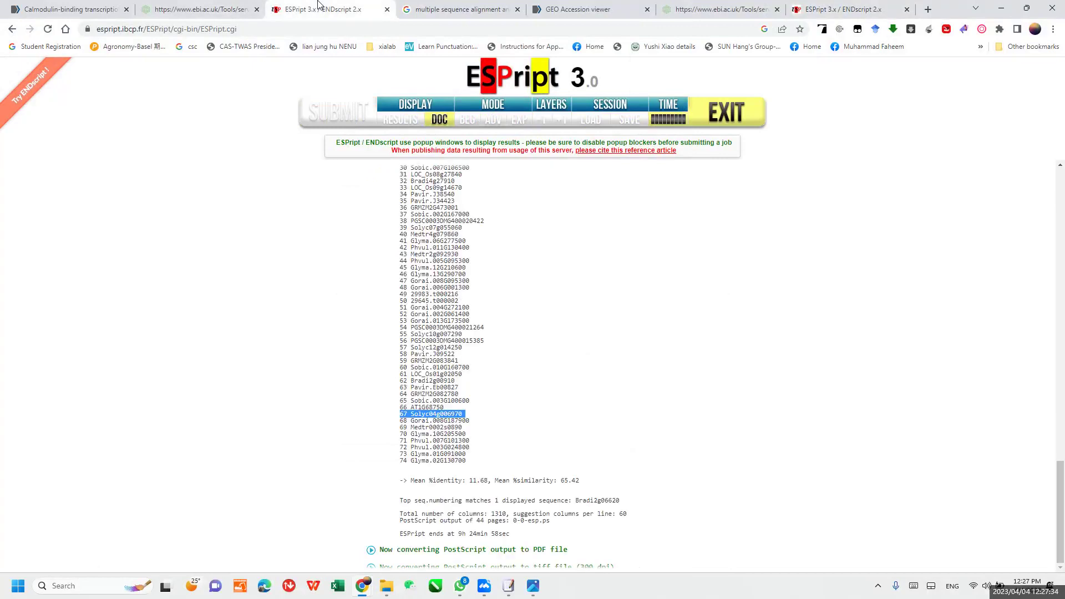
{"action": "left_click", "coordinate": [837, 8]}
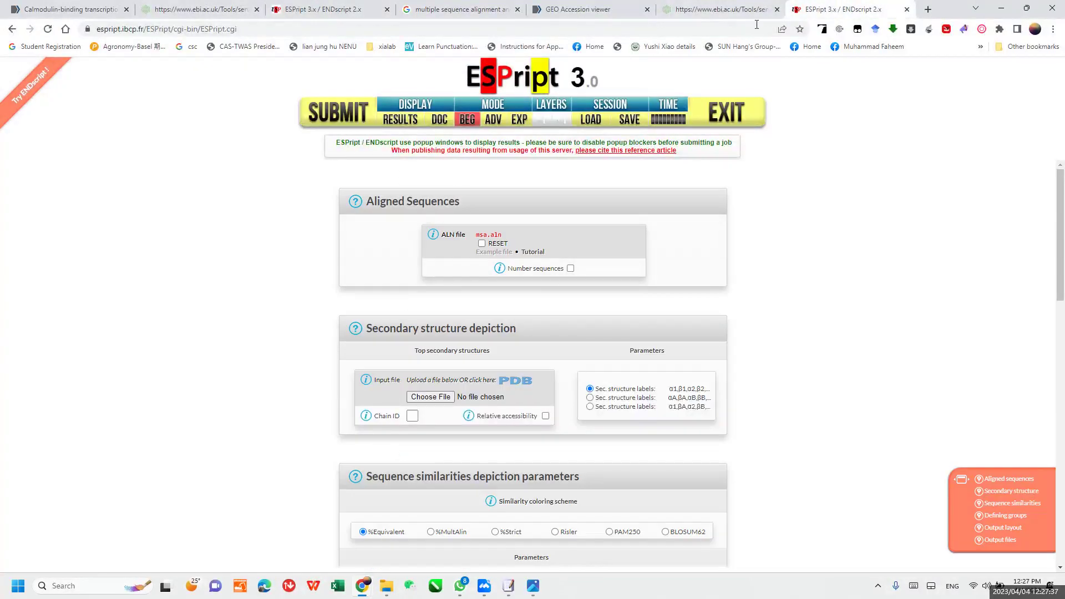
Step: Toggle the AdsKiller Plus blocker for the ESPript page and load the msa Clustal file again as the ALN file
{"action": "left_click", "coordinate": [841, 30]}
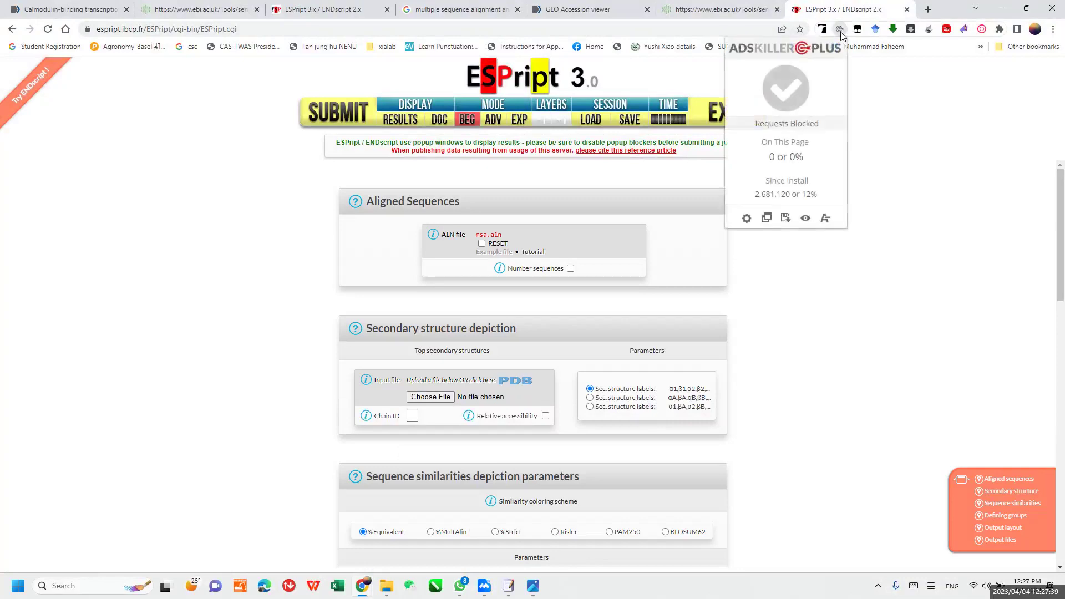
{"action": "left_click", "coordinate": [786, 106]}
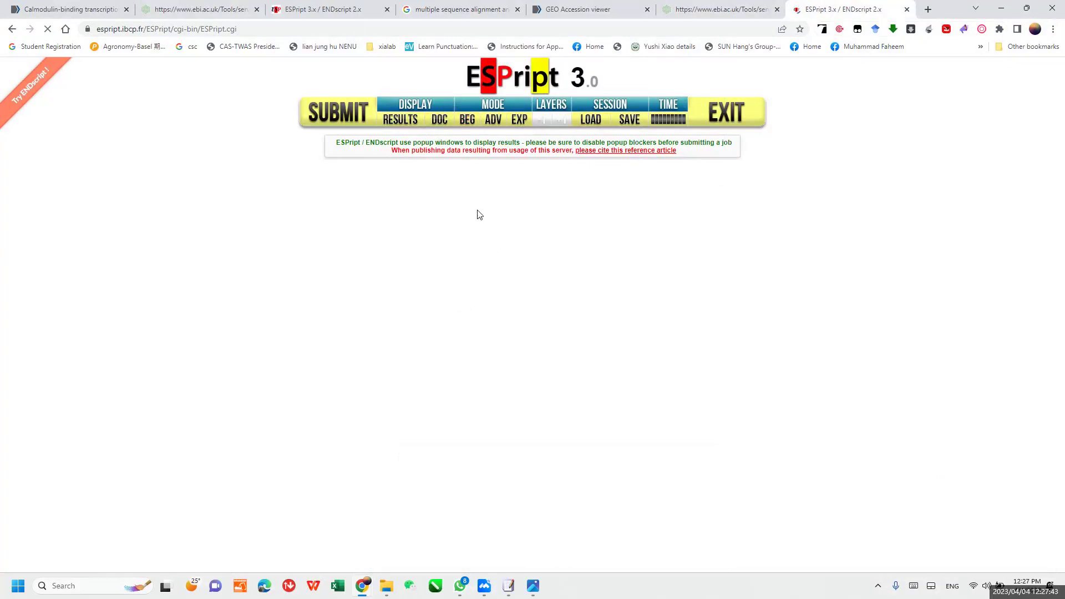
{"action": "left_click", "coordinate": [514, 239]}
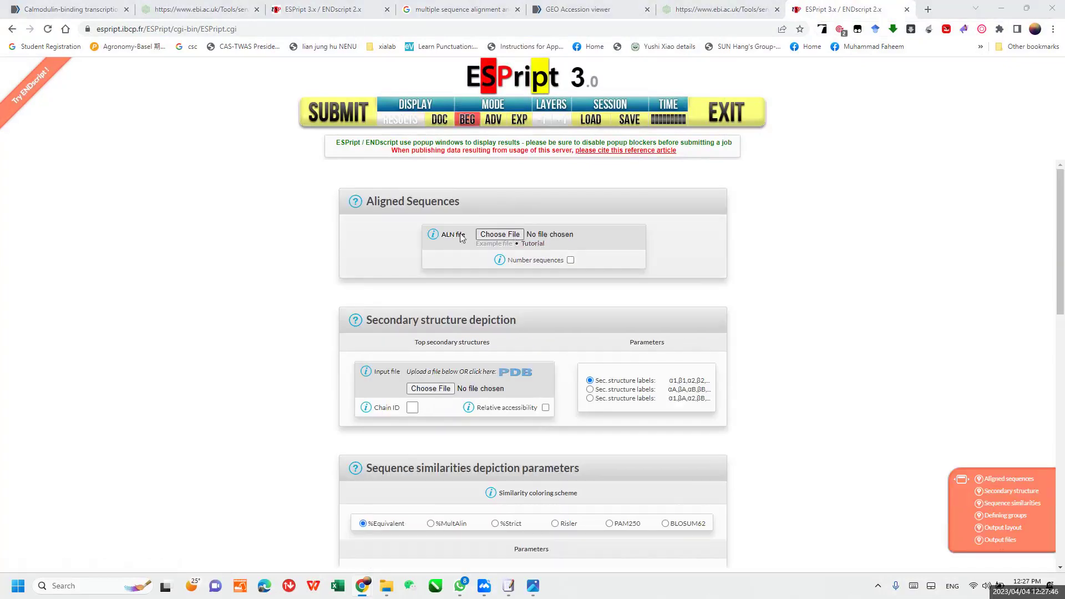
{"action": "double_click", "coordinate": [178, 160]}
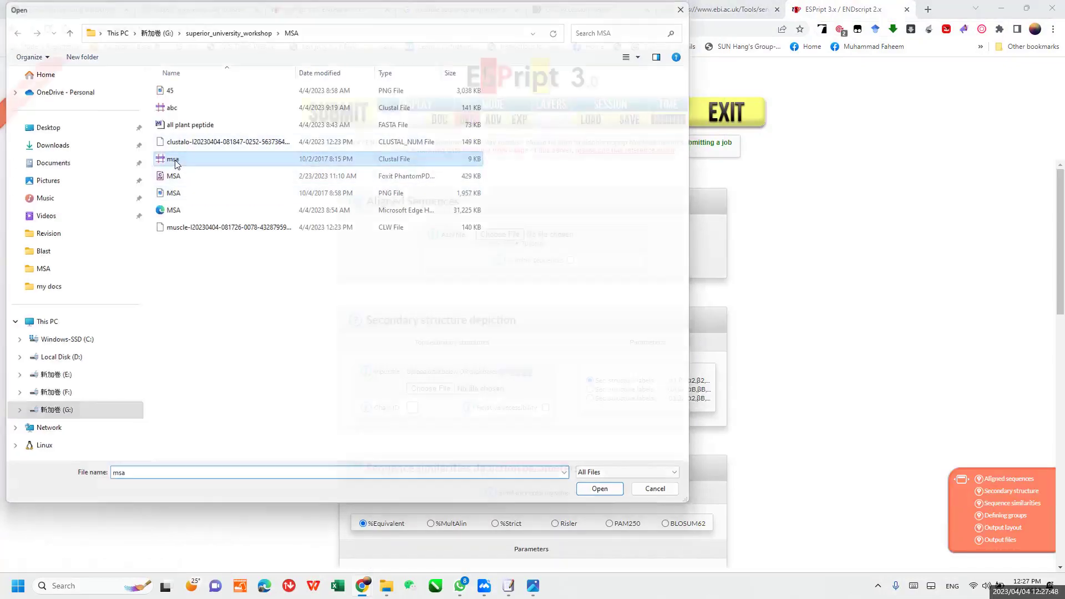
Step: Set the ESPript output layout to landscape, add 300 dpi TIFF output and submit the msa job
{"action": "scroll", "coordinate": [577, 365], "scroll_direction": "down", "scroll_amount": 5}
{"action": "scroll", "coordinate": [576, 364], "scroll_direction": "down", "scroll_amount": 5}
{"action": "left_click", "coordinate": [485, 300]}
{"action": "scroll", "coordinate": [520, 318], "scroll_direction": "down", "scroll_amount": 3}
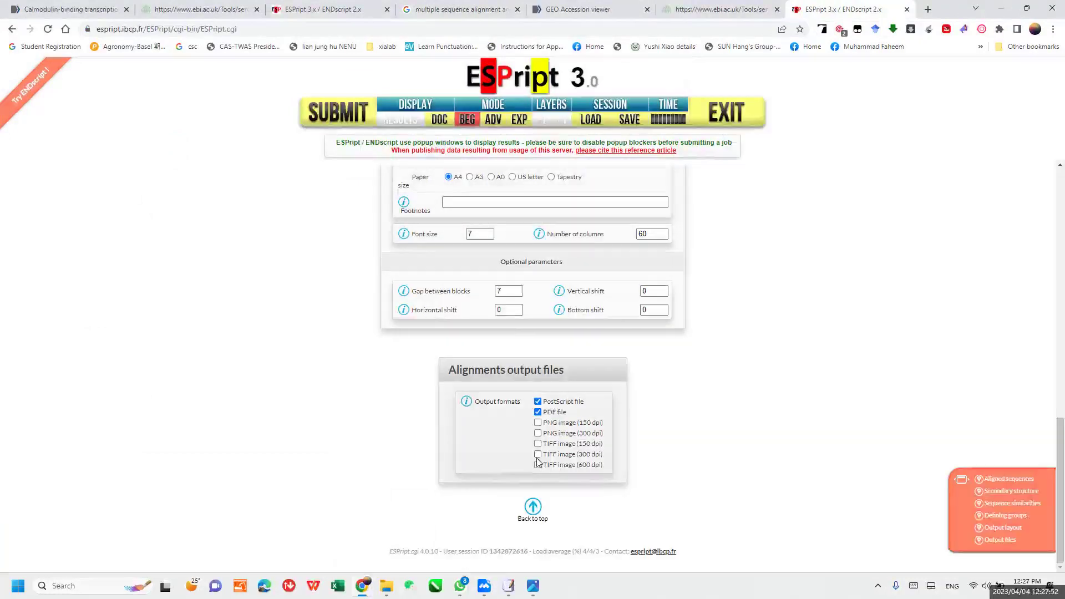
{"action": "left_click", "coordinate": [537, 453]}
{"action": "left_click", "coordinate": [335, 125]}
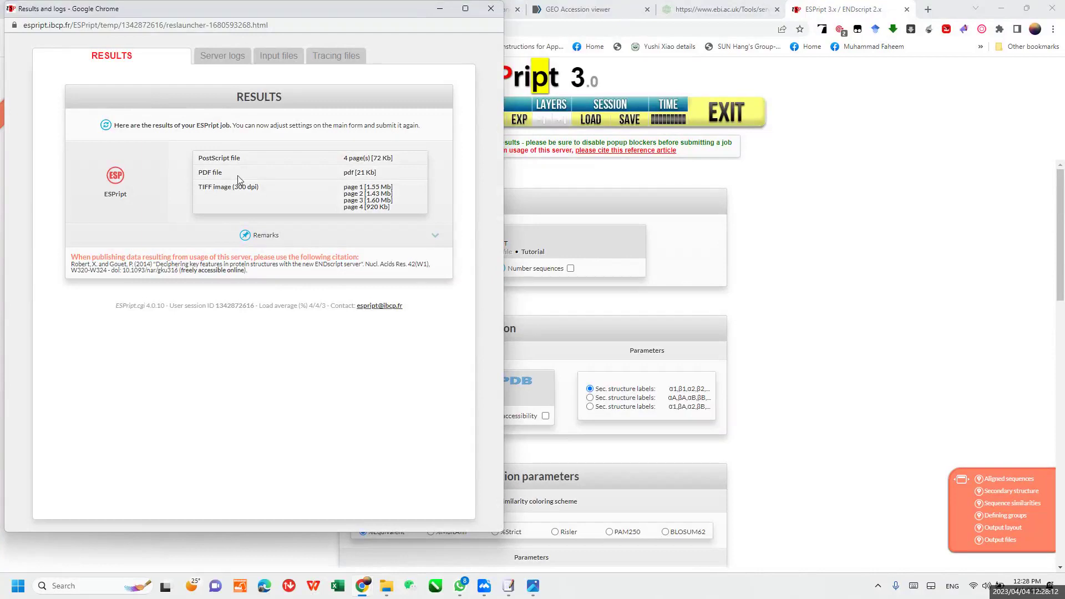
Step: Open the PDF result of the msa job, look over the 300 dpi TIFF page links and close the results window
{"action": "left_click", "coordinate": [355, 175]}
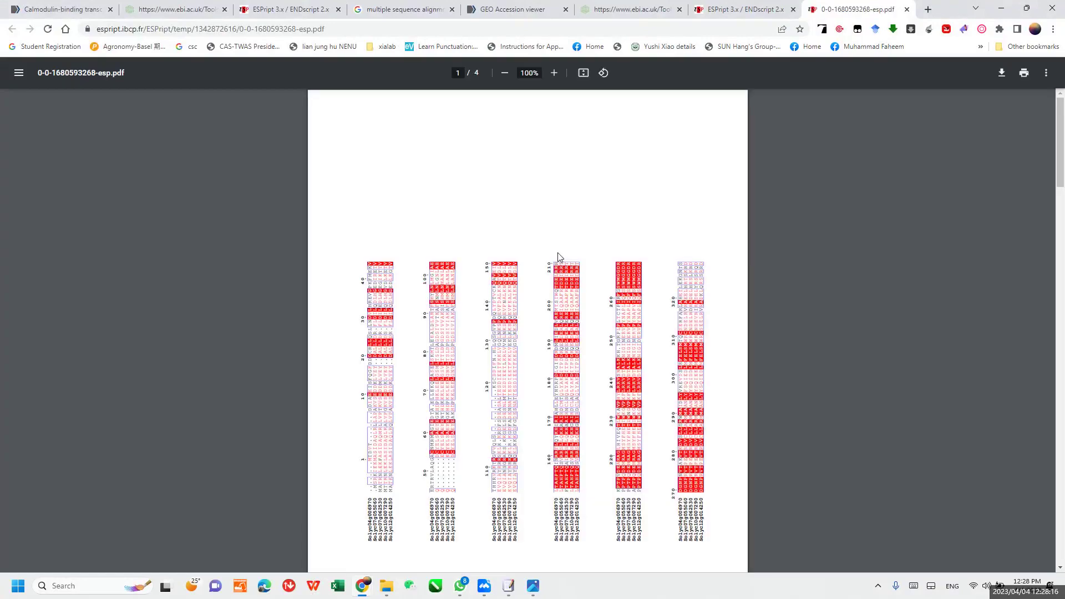
{"action": "left_click", "coordinate": [295, 9]}
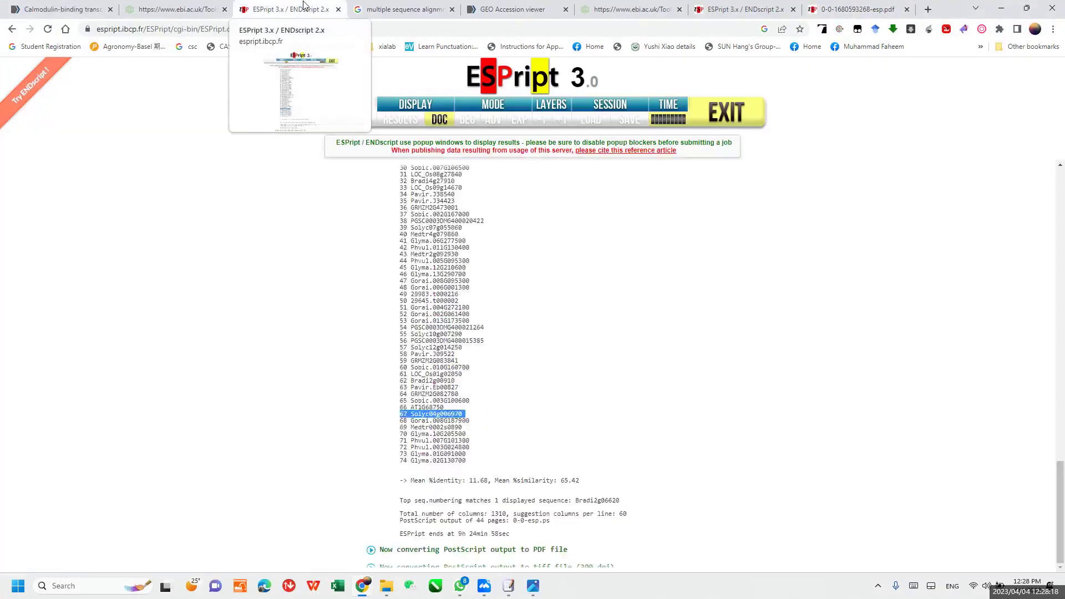
{"action": "mouse_move", "coordinate": [362, 586]}
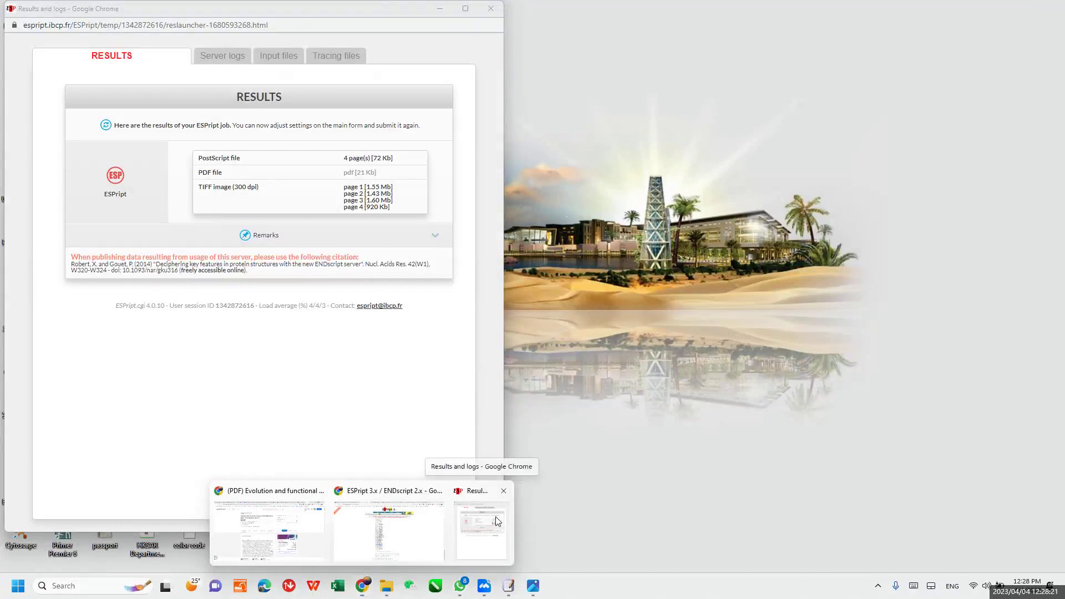
{"action": "left_click", "coordinate": [495, 517]}
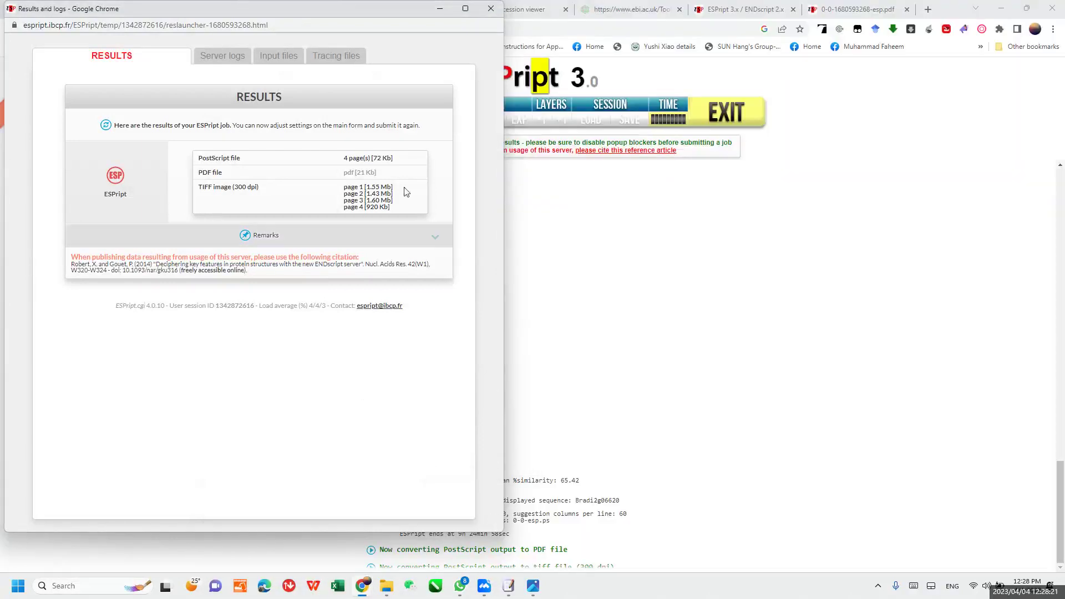
{"action": "left_click_drag", "start_coordinate": [202, 187], "coordinate": [411, 210]}
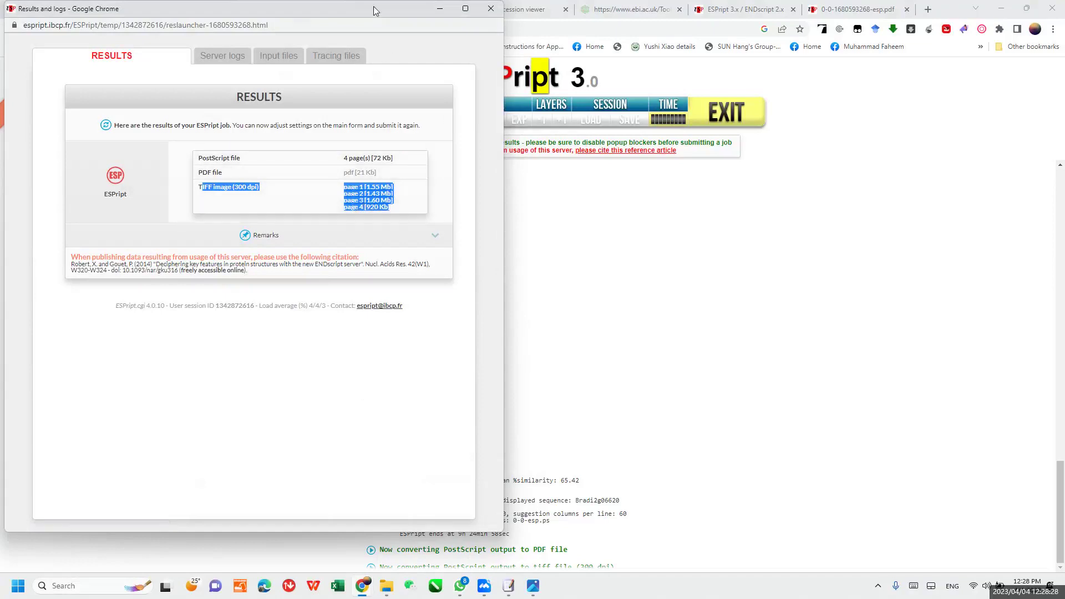
{"action": "left_click_drag", "start_coordinate": [455, 10], "coordinate": [444, 60]}
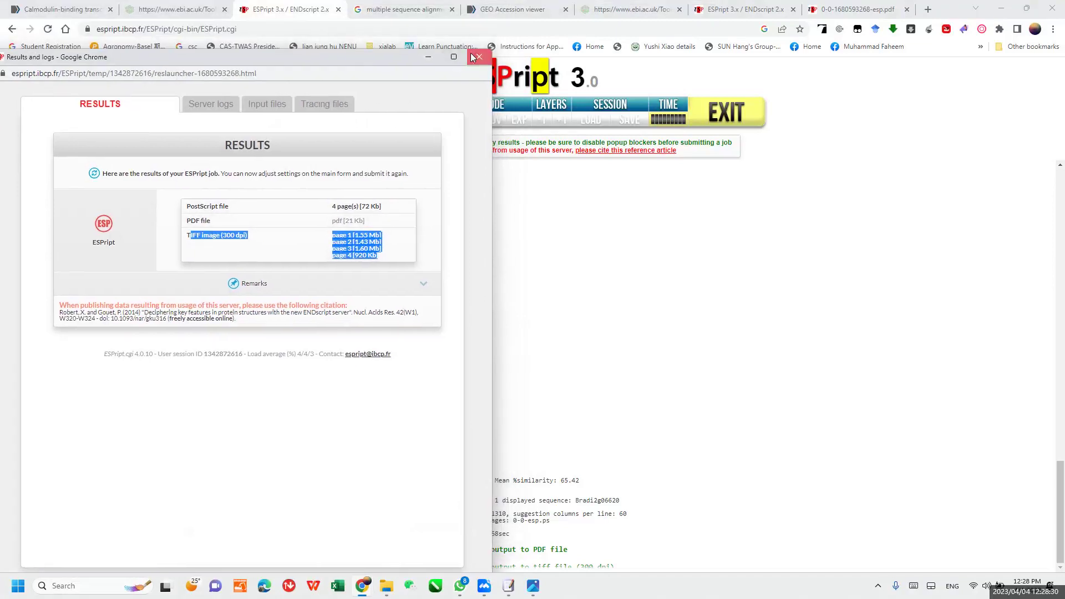
{"action": "left_click", "coordinate": [472, 57]}
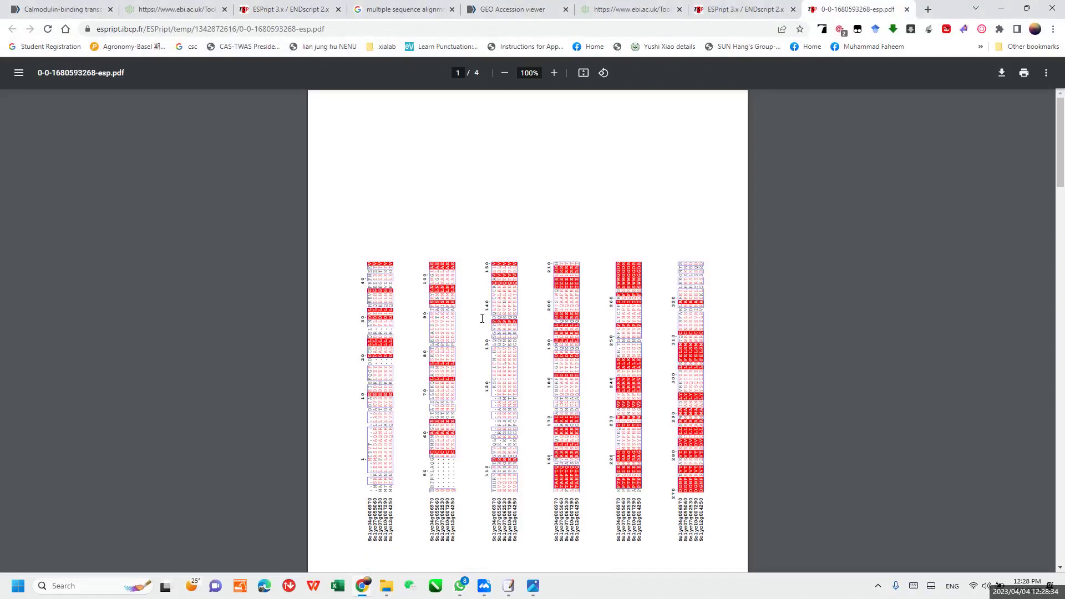
Step: Rotate the alignment PDF until the sequences read upright and enlarge it to 152%
{"action": "left_click", "coordinate": [605, 75]}
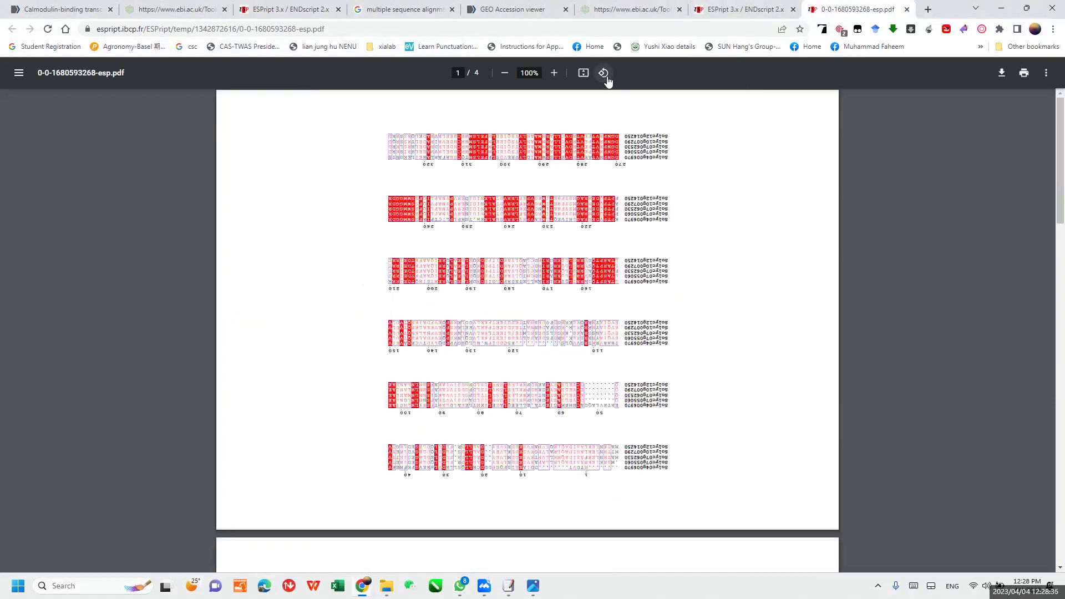
{"action": "left_click", "coordinate": [605, 73]}
{"action": "left_click", "coordinate": [605, 74]}
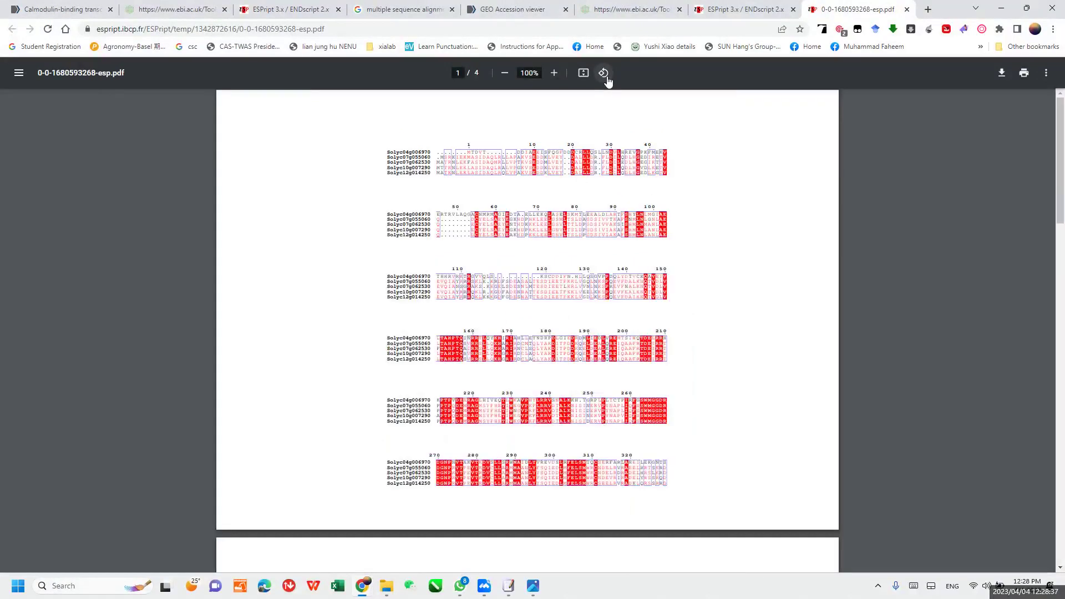
{"action": "scroll", "coordinate": [595, 252], "scroll_direction": "up", "scroll_amount": 2}
{"action": "scroll", "coordinate": [595, 252], "scroll_direction": "up", "scroll_amount": 1}
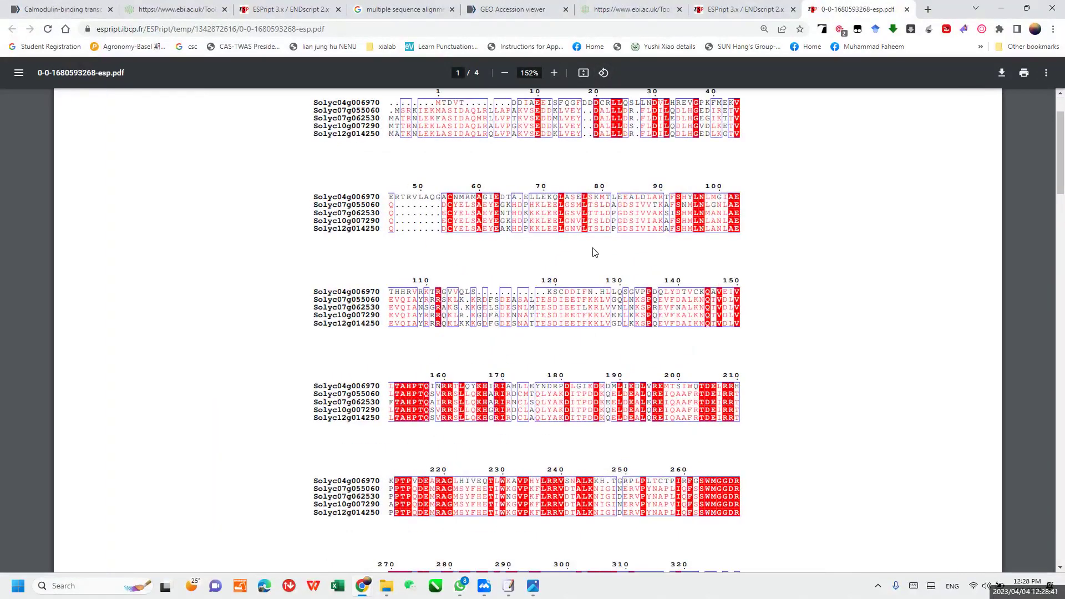
Step: Inspect the MSA.png alignment figure in Photos for comparison and close it
{"action": "mouse_move", "coordinate": [538, 587]}
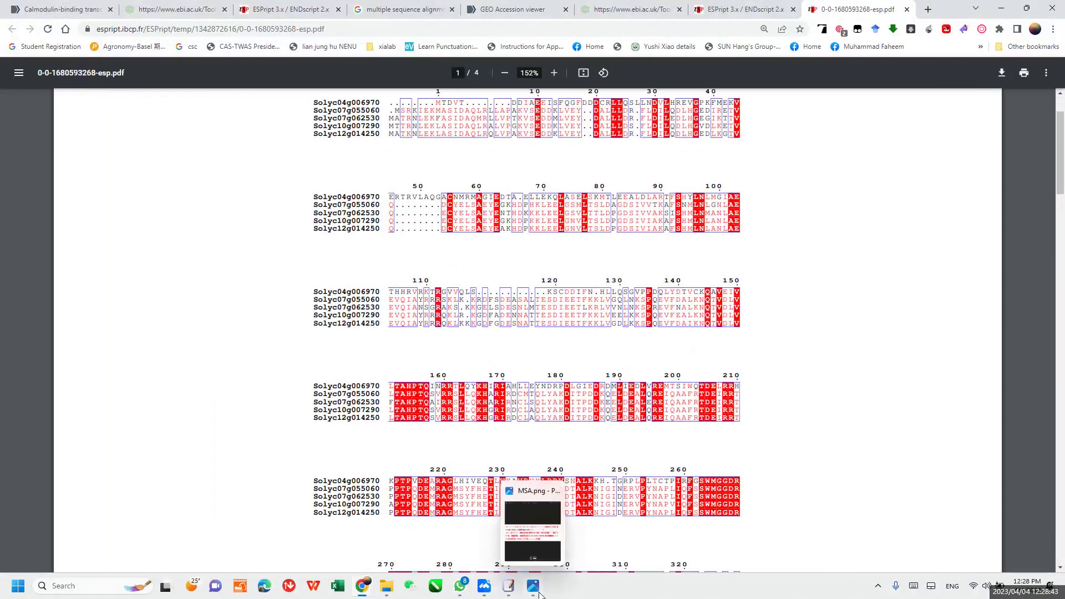
{"action": "left_click", "coordinate": [552, 554]}
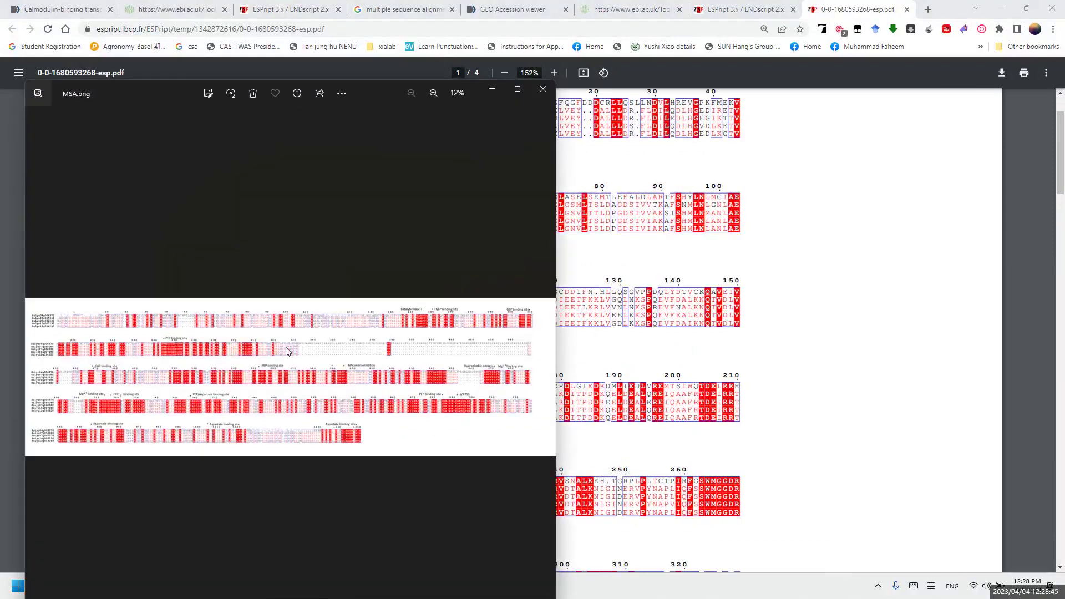
{"action": "scroll", "coordinate": [287, 350], "scroll_direction": "up", "scroll_amount": 3}
{"action": "scroll", "coordinate": [287, 349], "scroll_direction": "down", "scroll_amount": 3}
{"action": "left_click", "coordinate": [544, 90]}
Step: Examine the alignment blocks across the PDF's pages and the published multiple sequence alignment figure
{"action": "scroll", "coordinate": [768, 249], "scroll_direction": "up", "scroll_amount": 2}
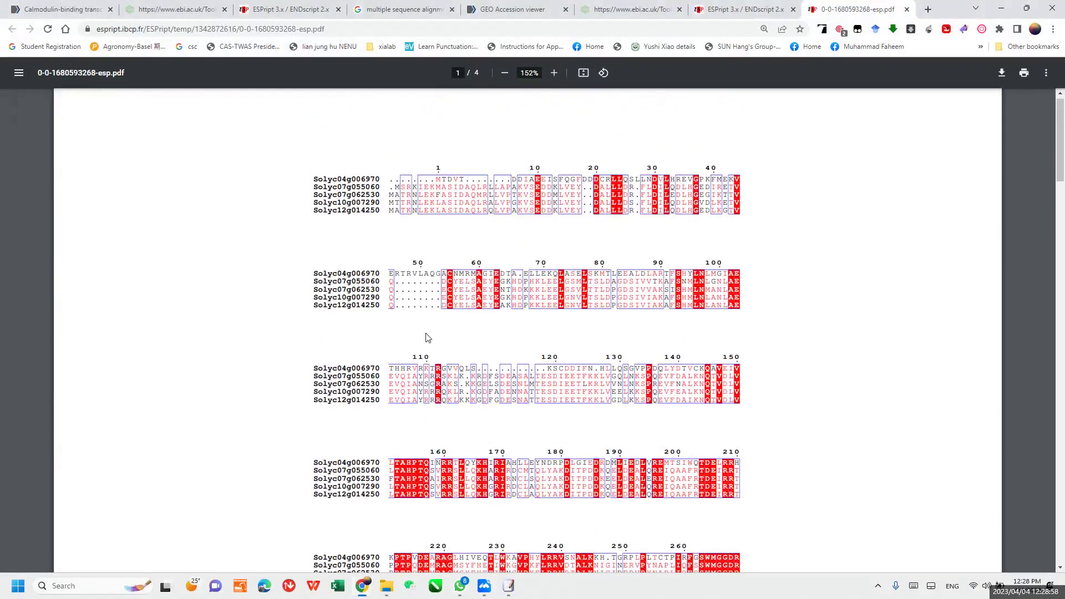
{"action": "scroll", "coordinate": [816, 377], "scroll_direction": "down", "scroll_amount": 18}
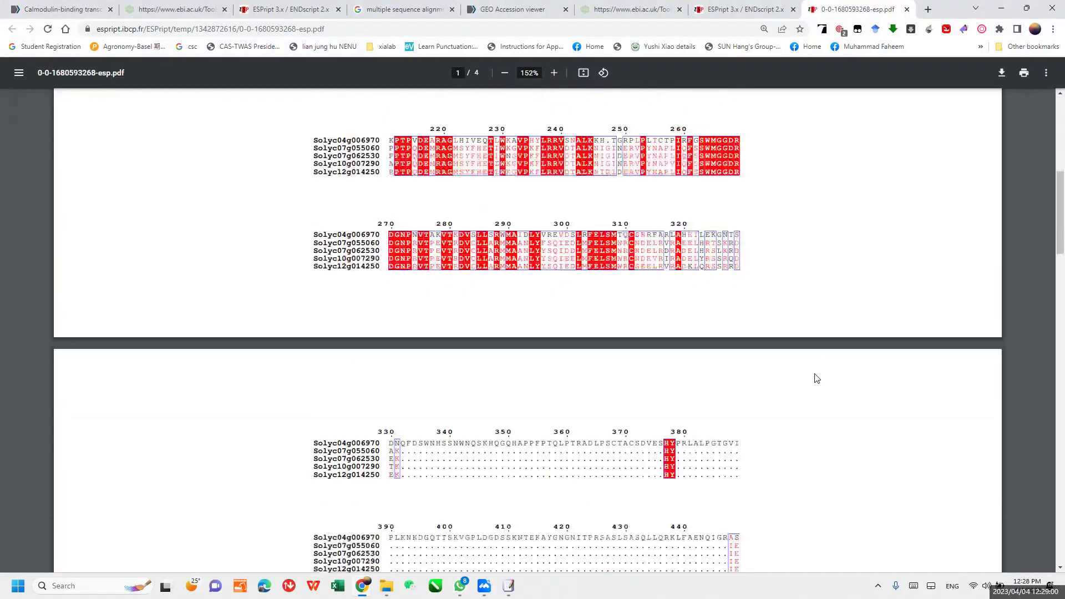
{"action": "scroll", "coordinate": [816, 378], "scroll_direction": "down", "scroll_amount": 12}
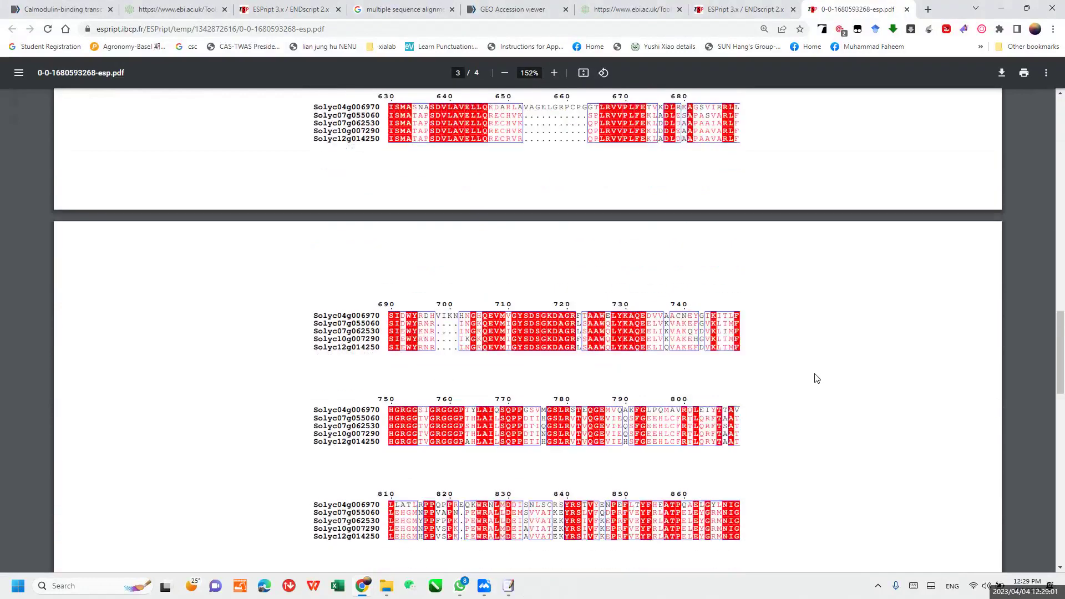
{"action": "scroll", "coordinate": [817, 377], "scroll_direction": "up", "scroll_amount": 10}
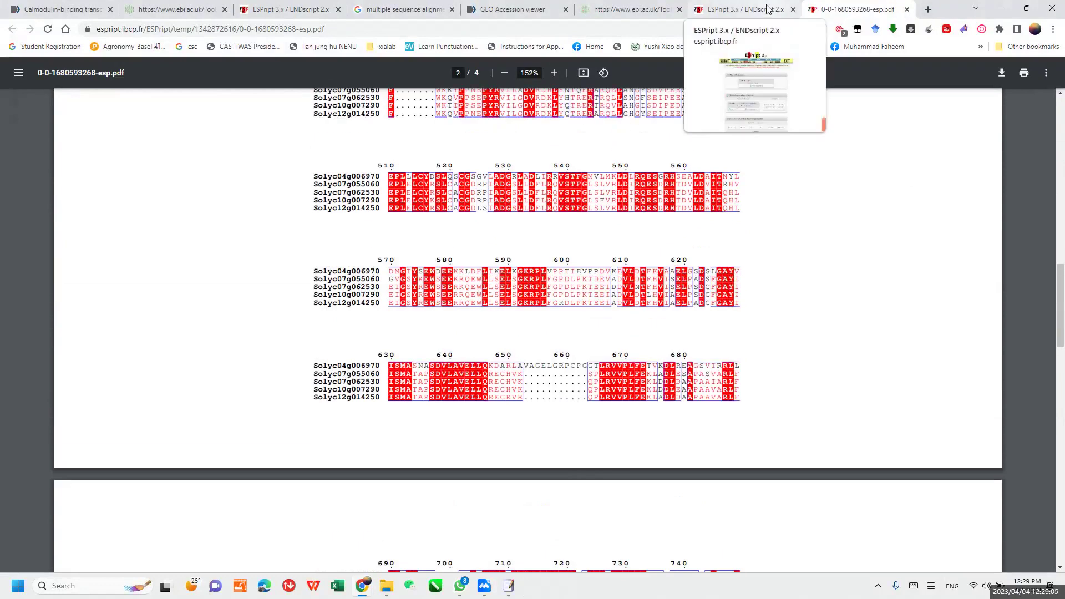
{"action": "left_click", "coordinate": [423, 8]}
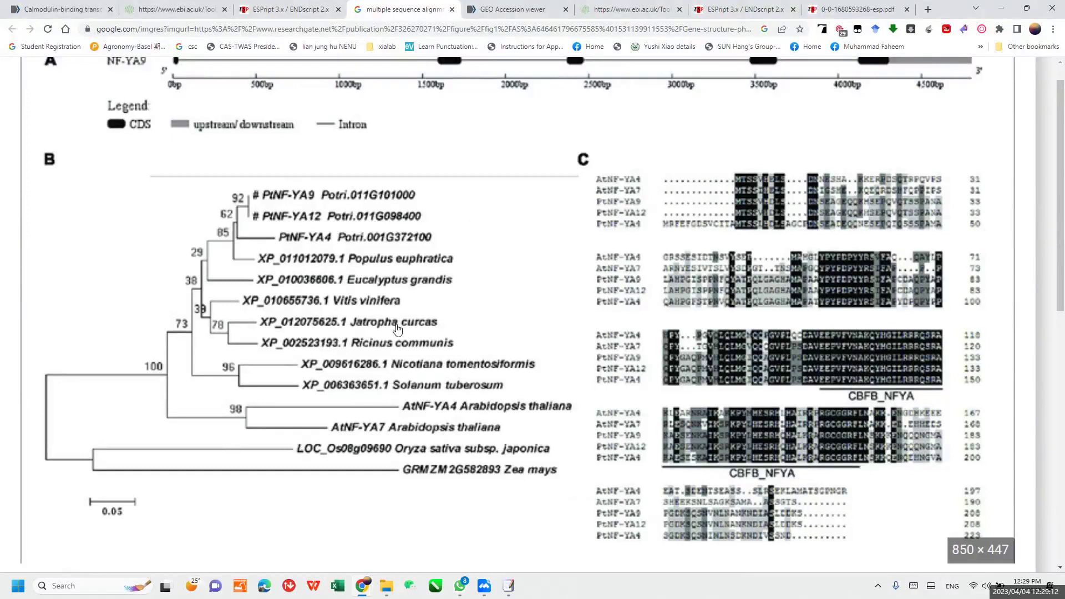
Step: Switch to the MSA folder in File Explorer and launch MEGA7
{"action": "left_click", "coordinate": [393, 589]}
{"action": "left_click", "coordinate": [468, 342]}
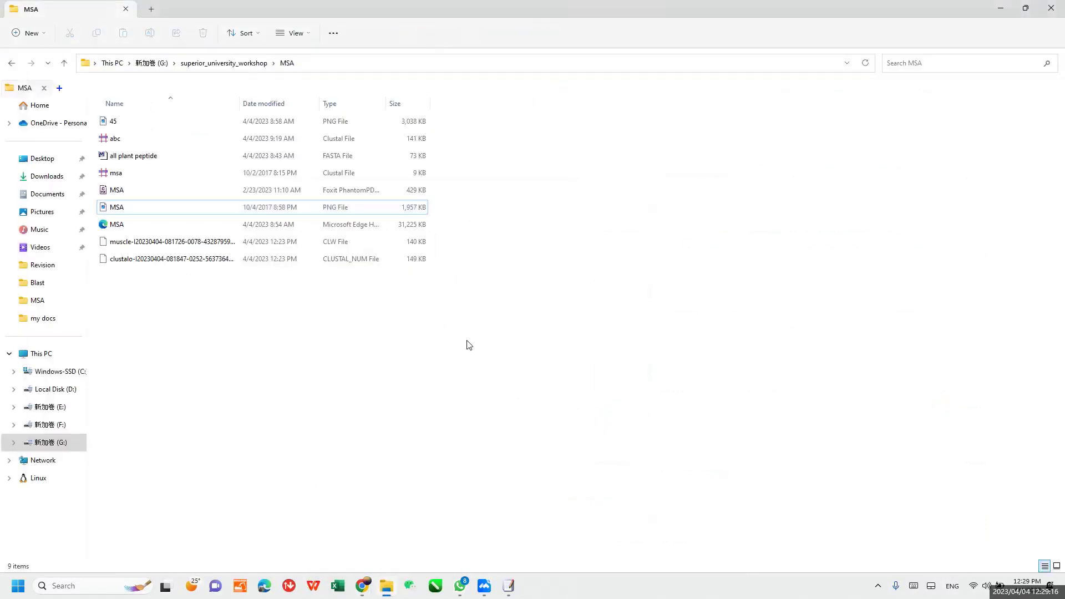
{"action": "key", "text": "super"}
{"action": "type", "text": "mega"}
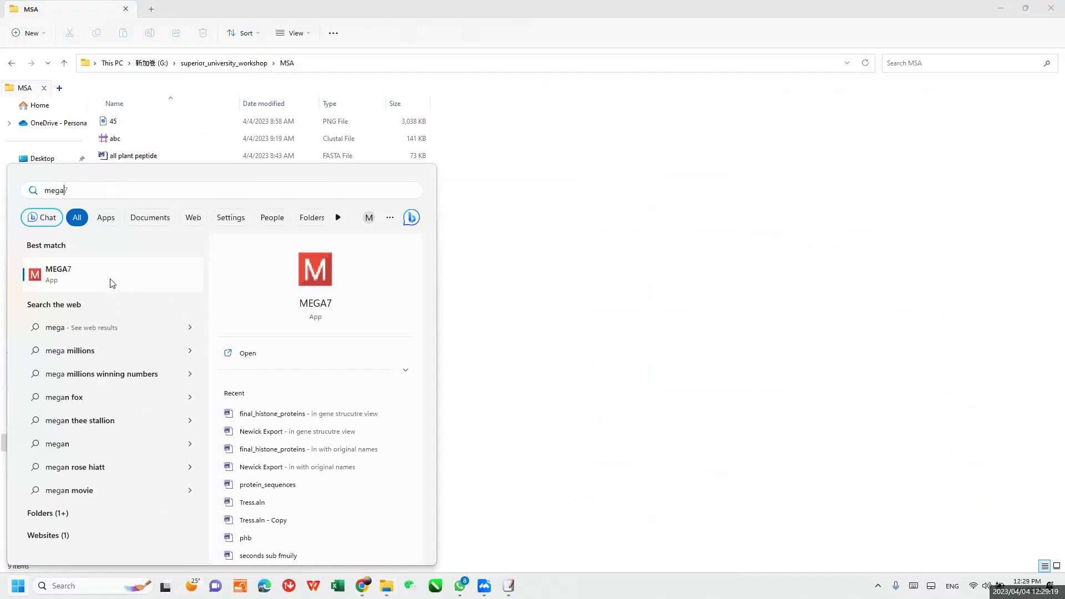
{"action": "left_click", "coordinate": [110, 282]}
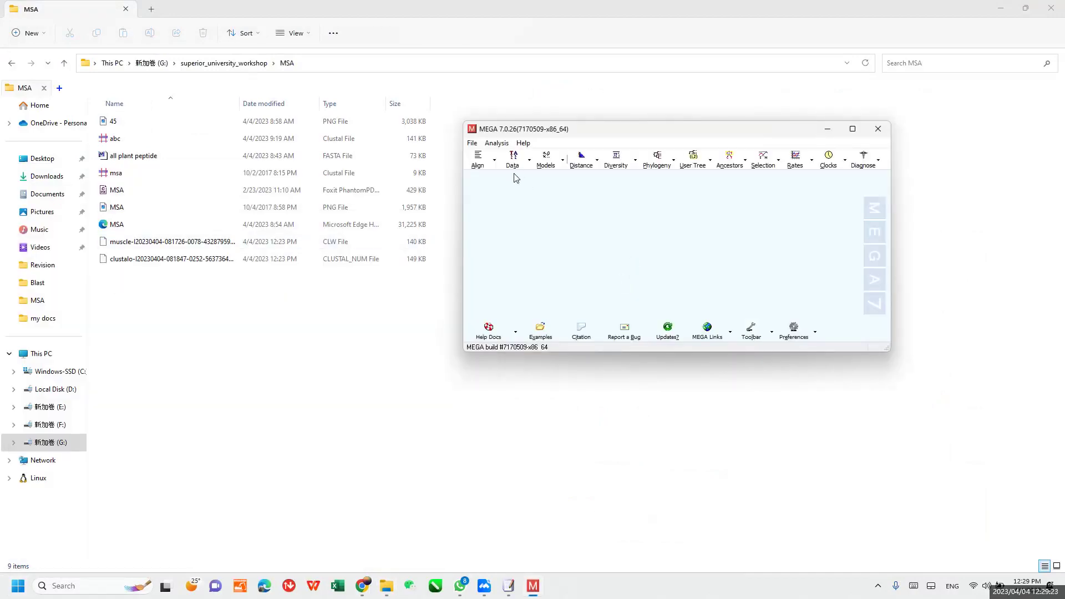
Step: Try opening the msa Clustal file from the MSA folder in MEGA and close its text editor
{"action": "left_click", "coordinate": [472, 144]}
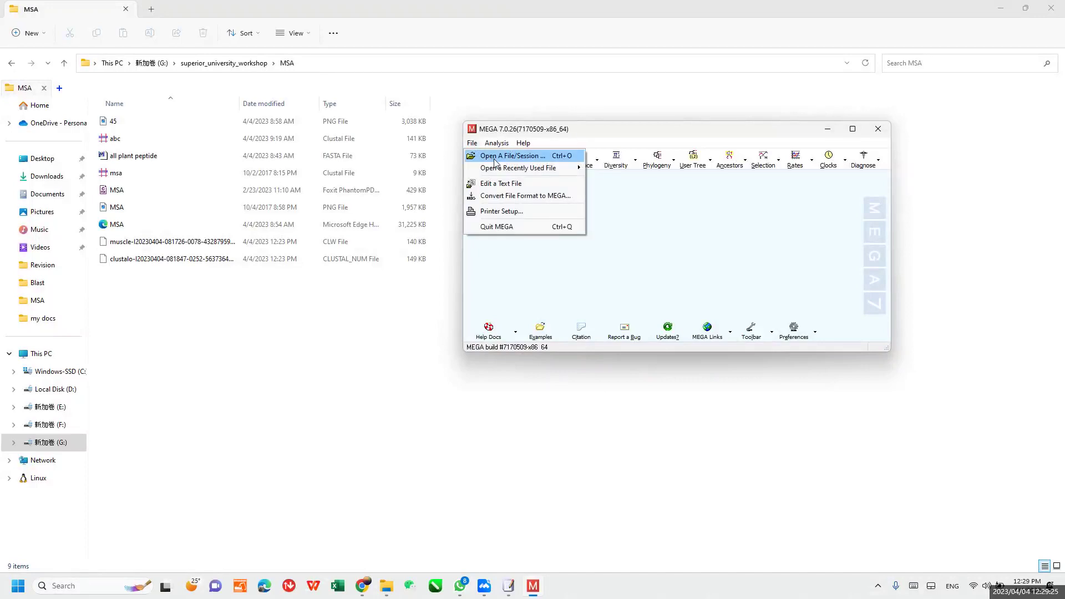
{"action": "left_click", "coordinate": [508, 158]}
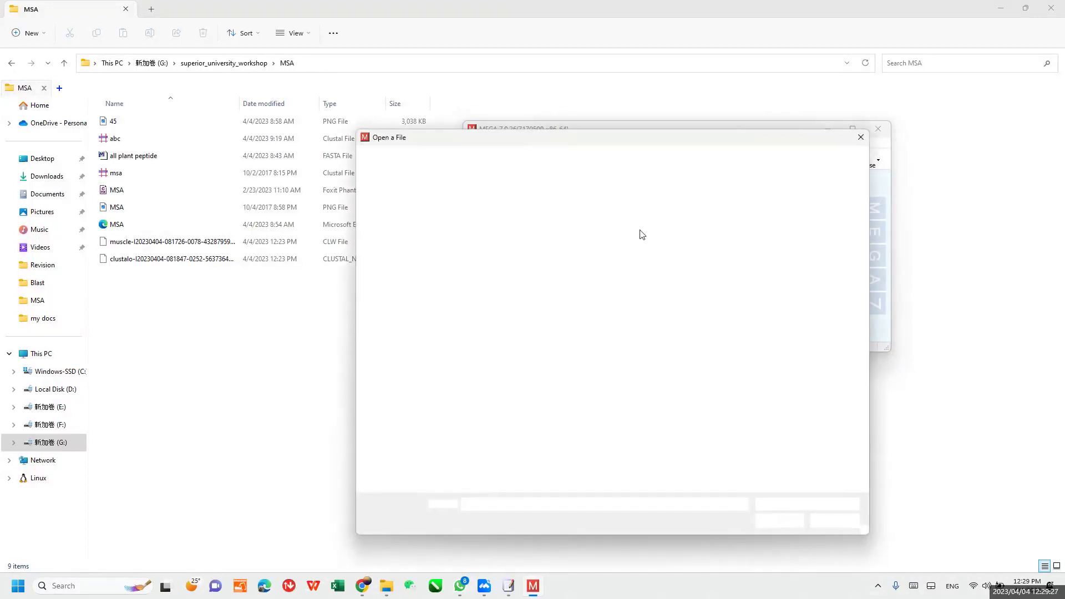
{"action": "left_click", "coordinate": [861, 137]}
{"action": "left_click", "coordinate": [472, 144]}
{"action": "left_click", "coordinate": [482, 156]}
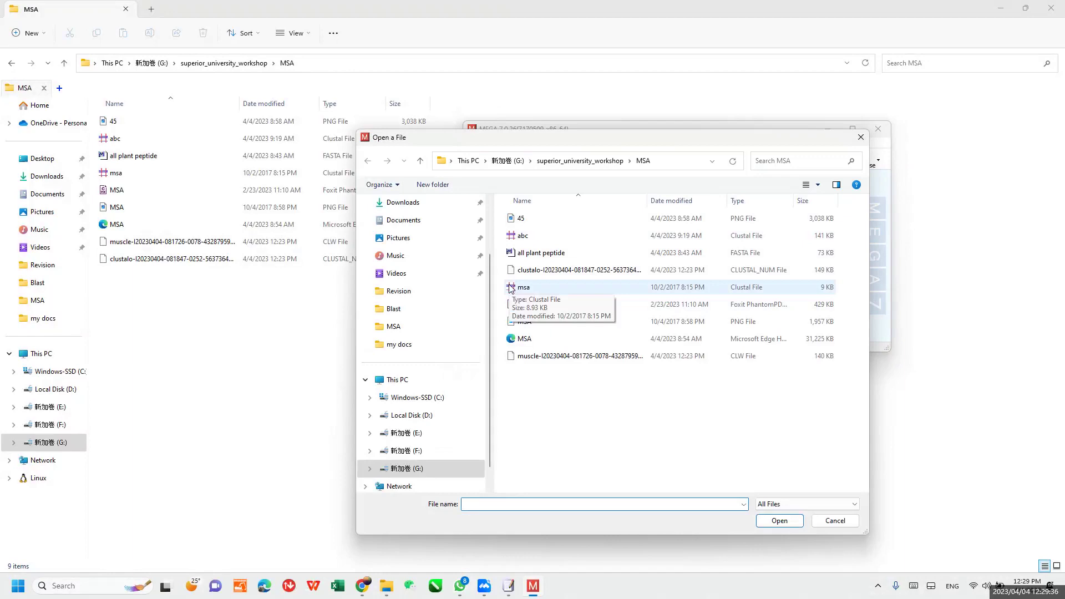
{"action": "left_click", "coordinate": [511, 288]}
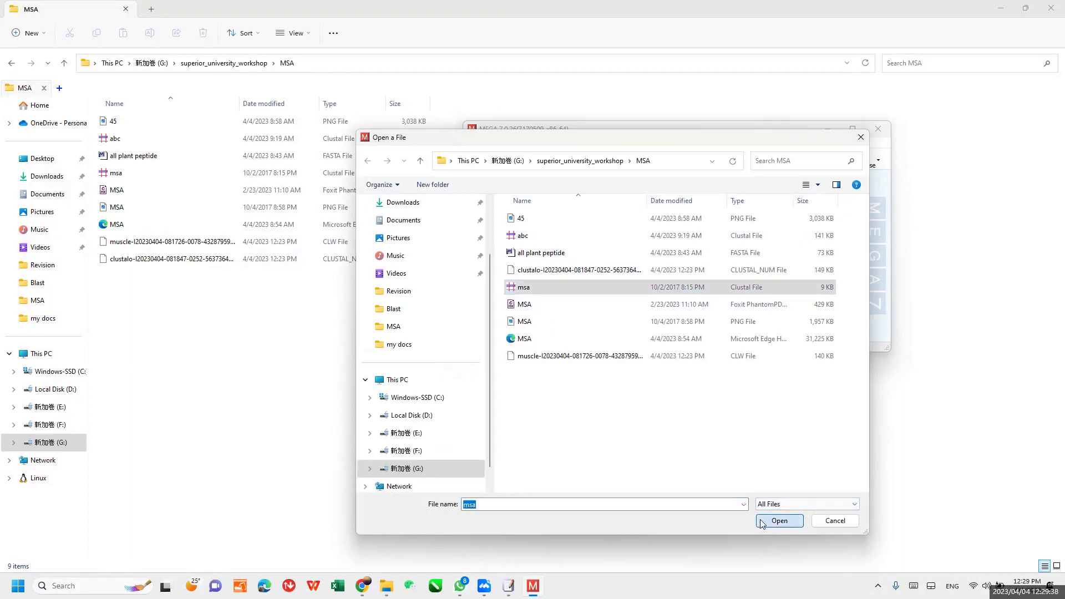
{"action": "left_click", "coordinate": [763, 522]}
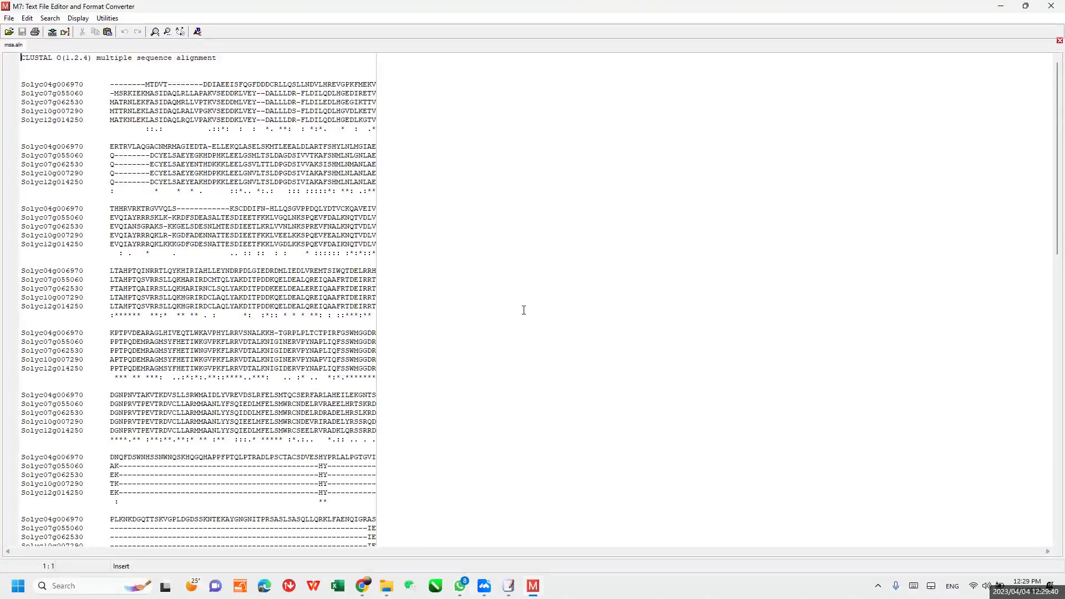
{"action": "left_click", "coordinate": [1052, 7]}
Step: Open the all plant peptide FASTA file from the MSA folder for alignment and maximize the Alignment Explorer
{"action": "left_click", "coordinate": [471, 144]}
{"action": "left_click", "coordinate": [499, 156]}
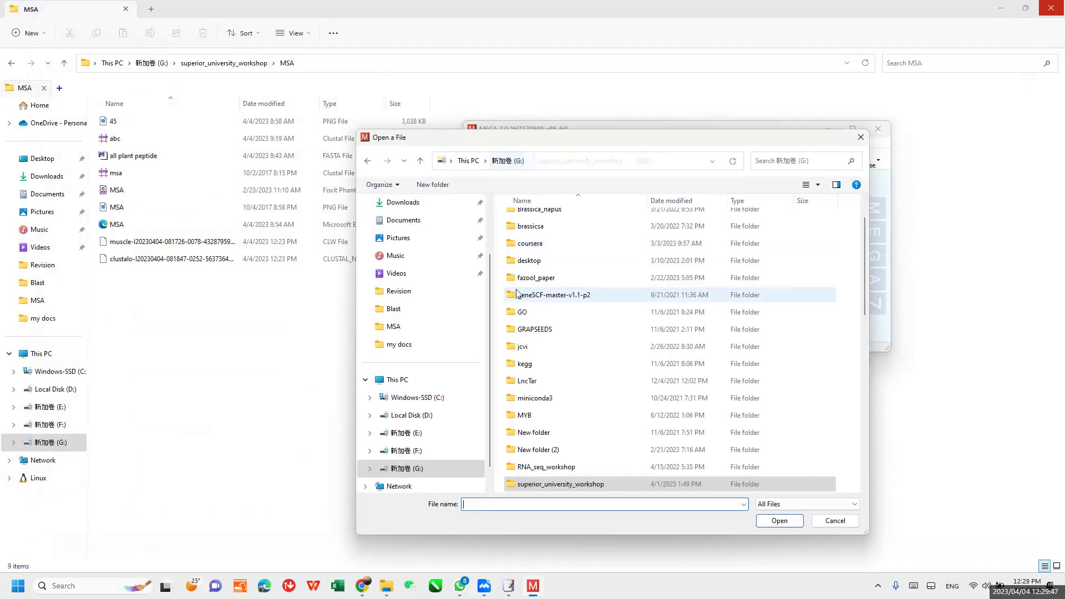
{"action": "left_click", "coordinate": [389, 329]}
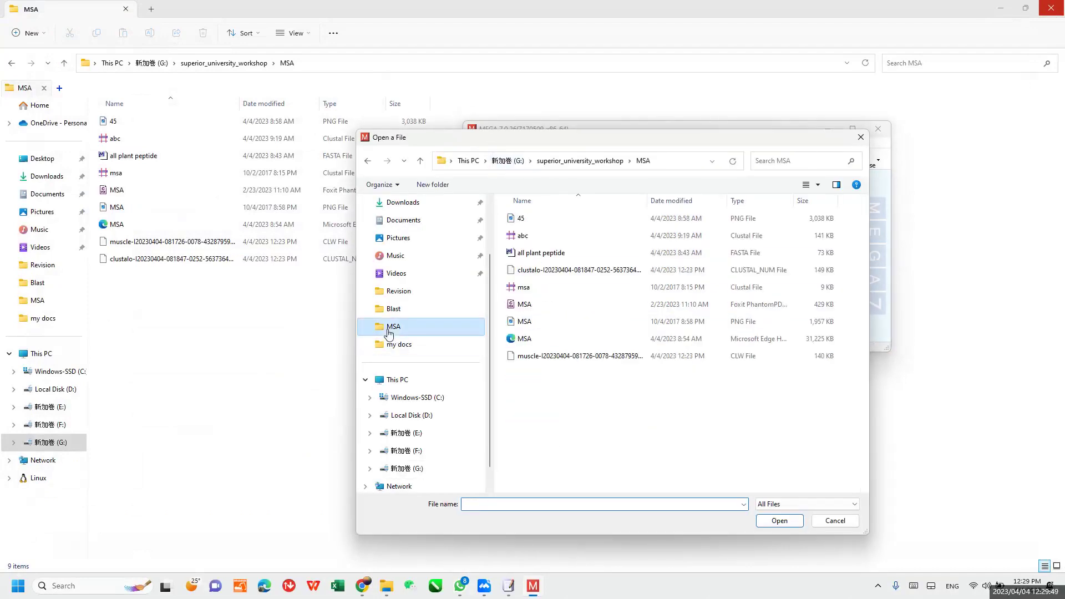
{"action": "double_click", "coordinate": [536, 254]}
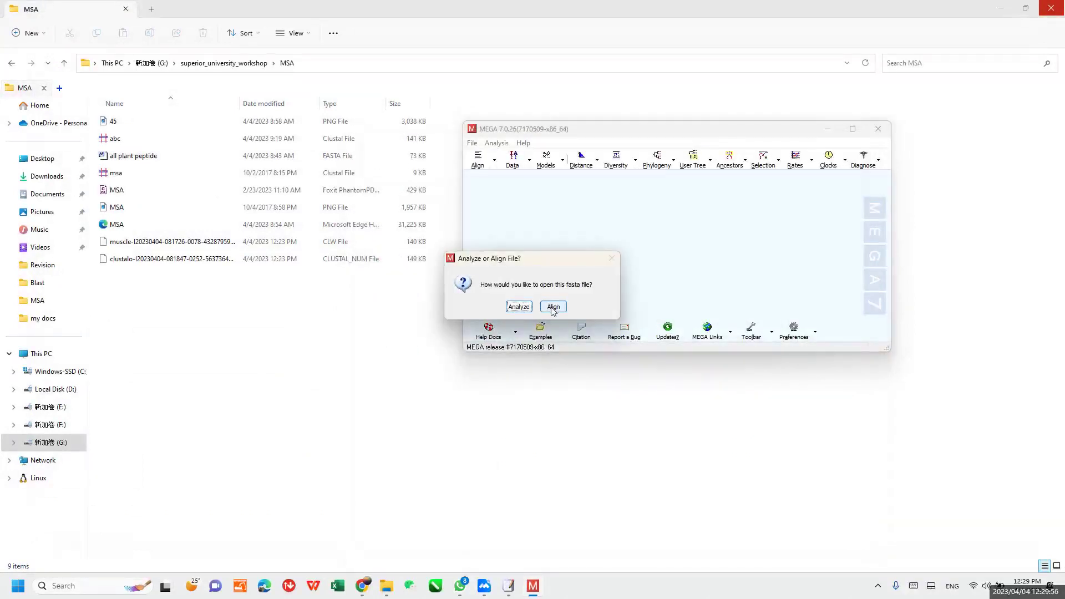
{"action": "left_click", "coordinate": [553, 306]}
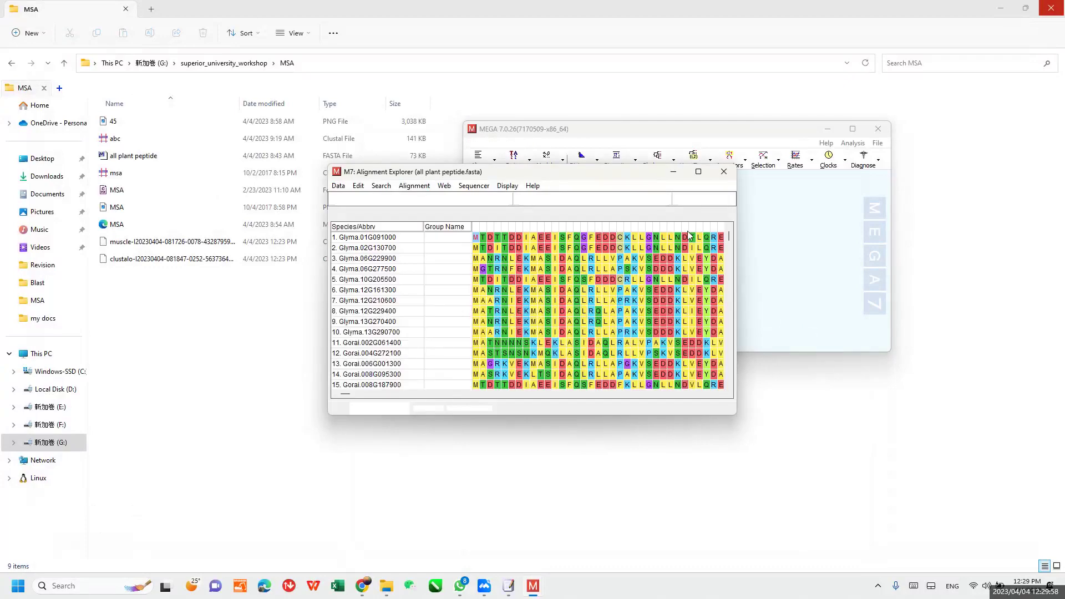
{"action": "left_click", "coordinate": [699, 171]}
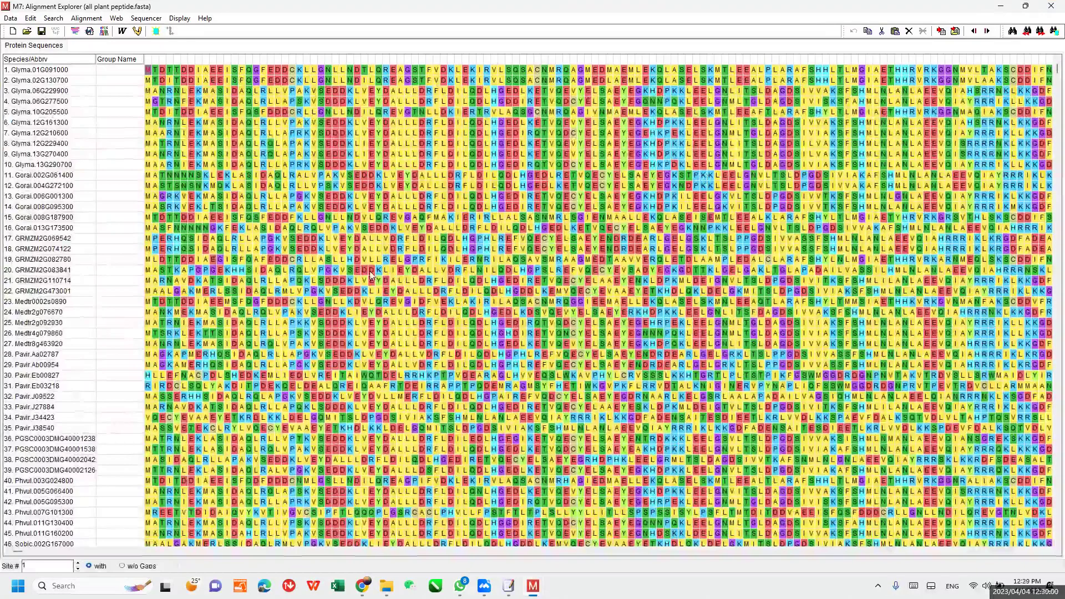
Step: Align all the protein sequences with MUSCLE using gap open -2.9 and gap extend 0, and clear the selection
{"action": "left_click", "coordinate": [69, 260]}
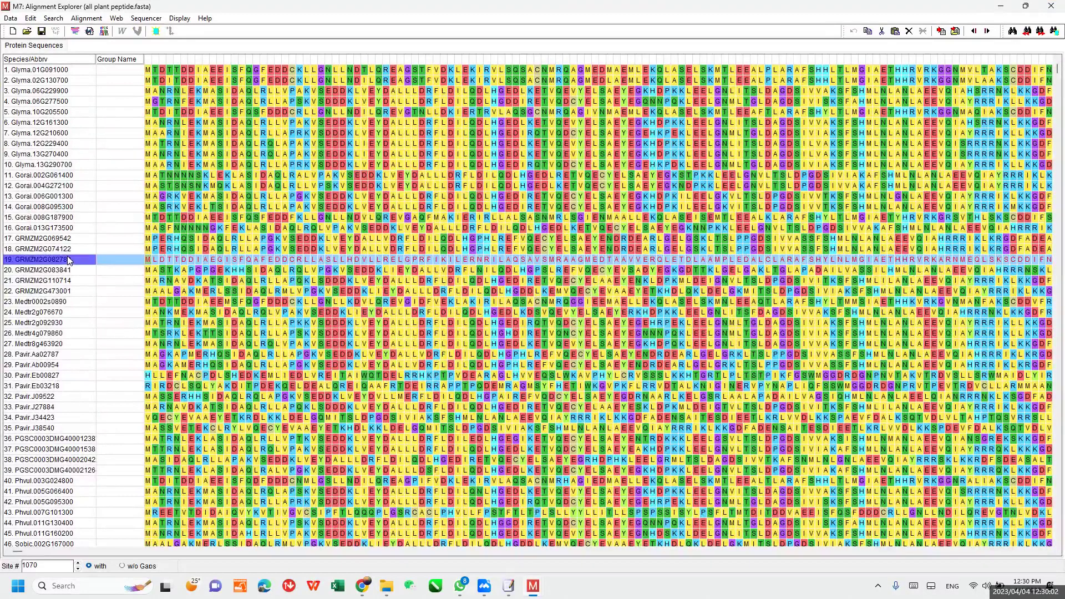
{"action": "key", "text": "ctrl+a"}
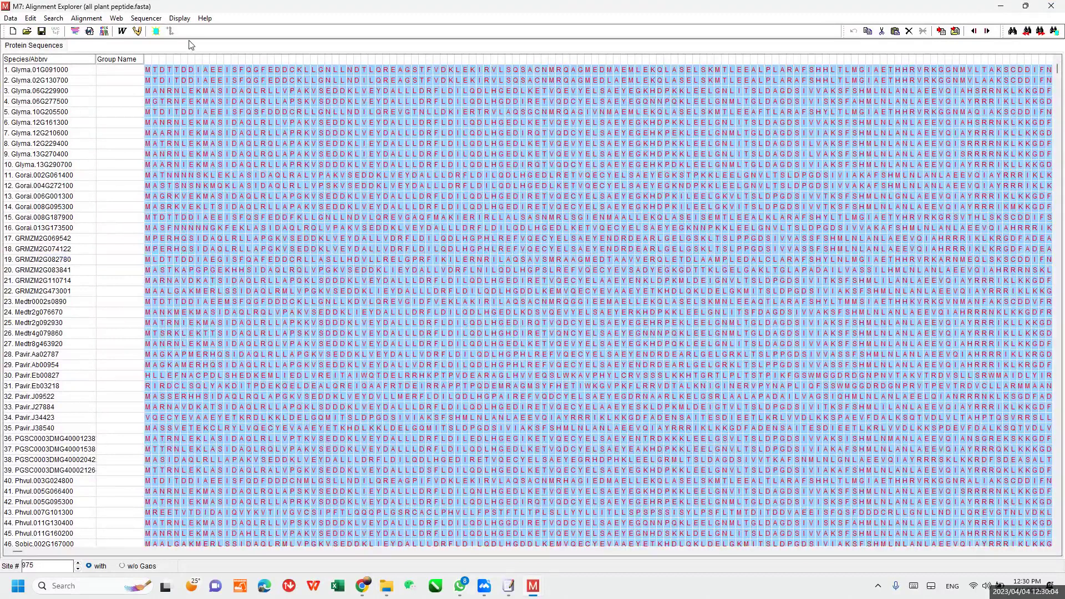
{"action": "left_click", "coordinate": [137, 33]}
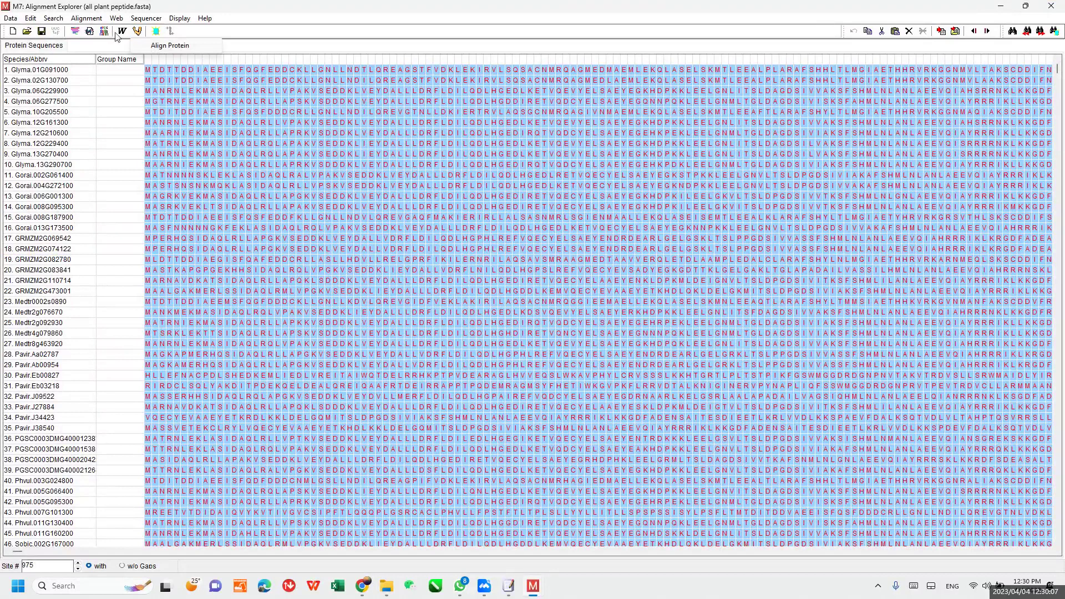
{"action": "left_click", "coordinate": [121, 35]}
{"action": "left_click", "coordinate": [139, 35]}
{"action": "left_click", "coordinate": [166, 47]}
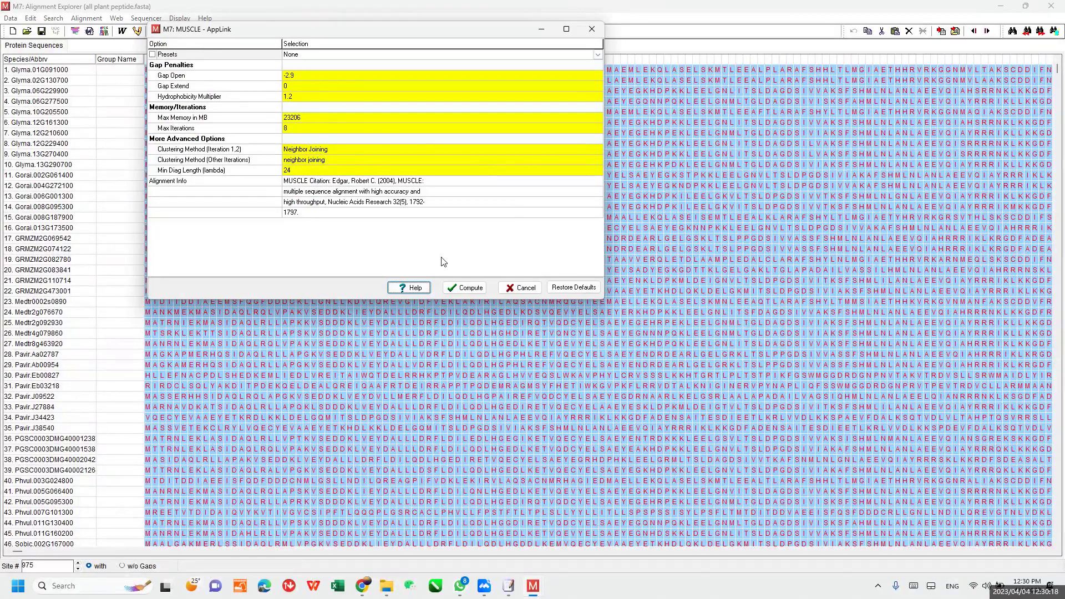
{"action": "left_click", "coordinate": [462, 288]}
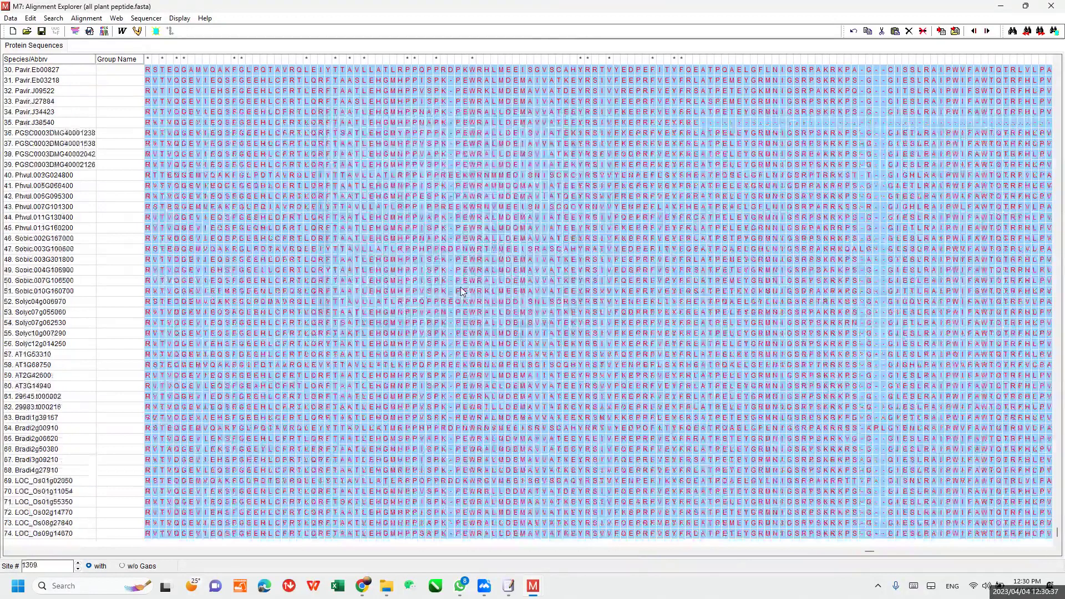
{"action": "left_click", "coordinate": [302, 124]}
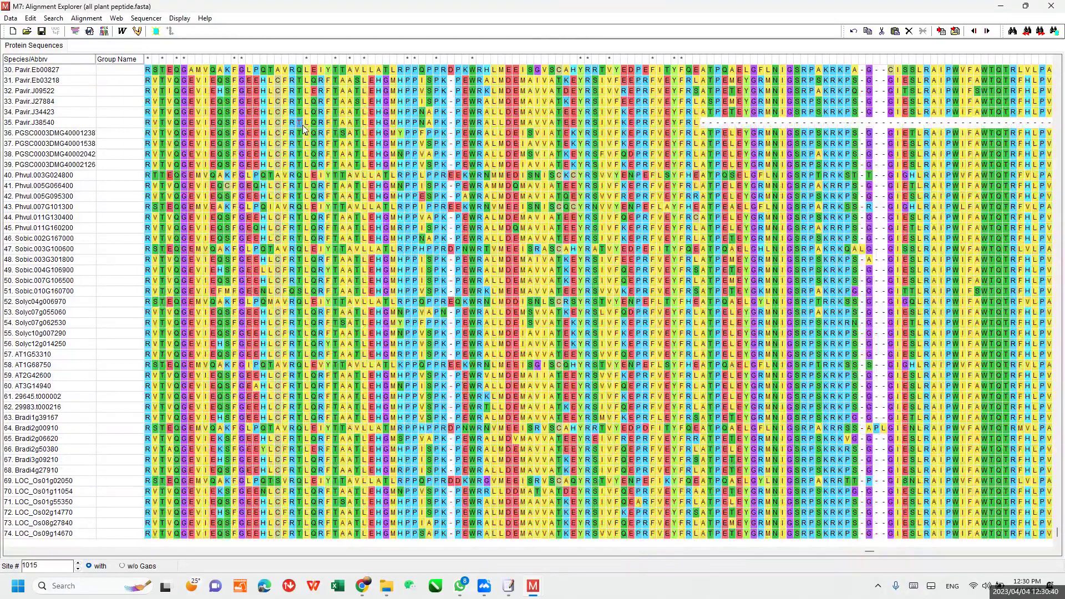
Step: Send the alignment to phylogenetic analysis, minimize the Alignment Explorer, and maximize the main MEGA window
{"action": "left_click", "coordinate": [12, 19]}
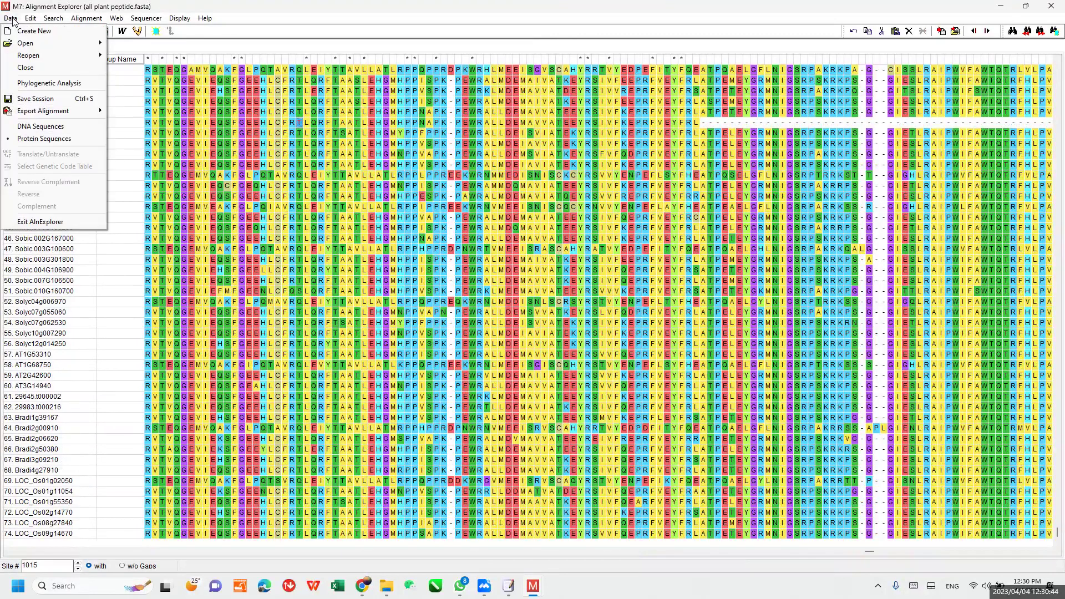
{"action": "left_click", "coordinate": [32, 86]}
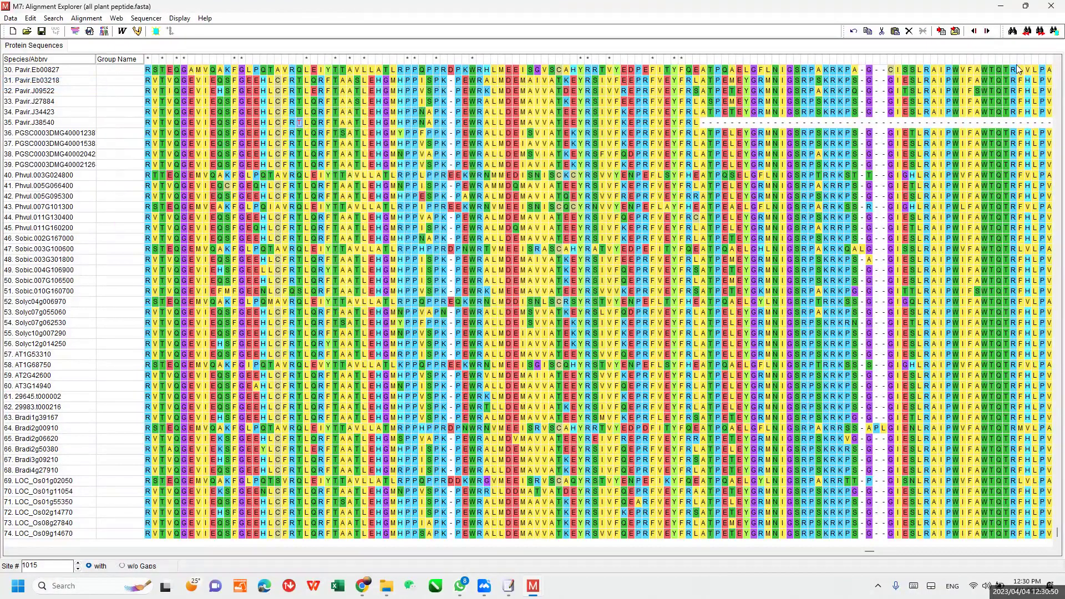
{"action": "left_click", "coordinate": [1001, 9]}
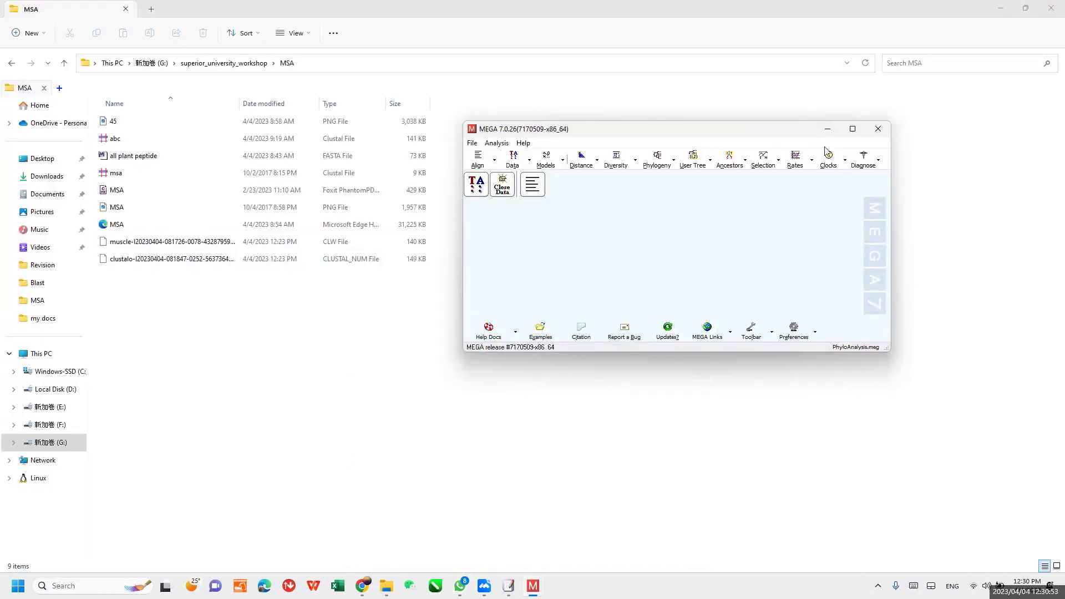
{"action": "left_click", "coordinate": [851, 130]}
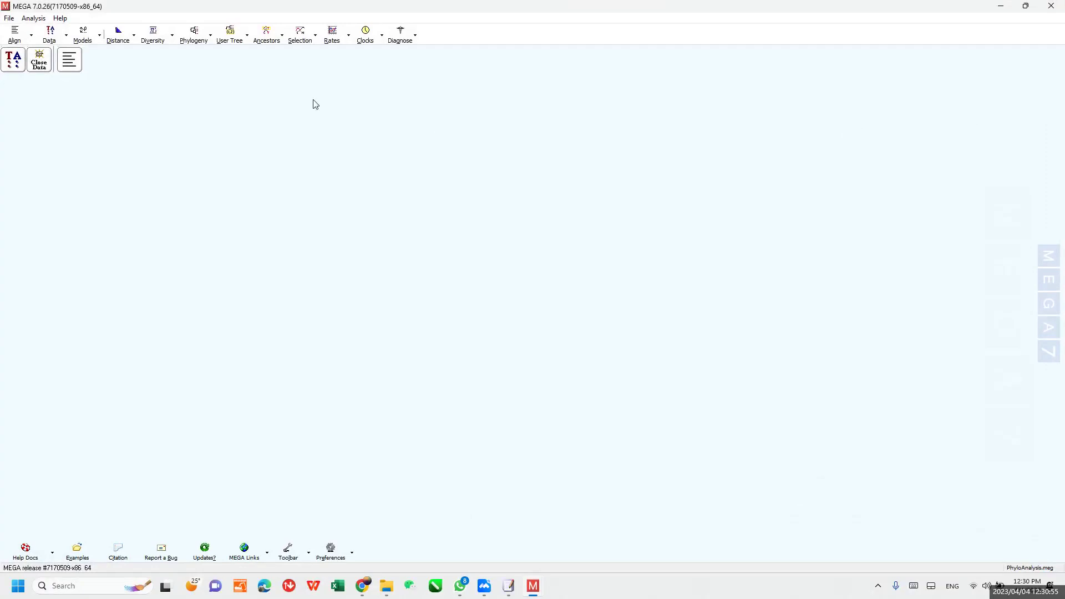
Step: Start a neighbor-joining tree construction on the active PhyloAnalysis data and enlarge the Analysis Preferences dialog
{"action": "left_click", "coordinate": [203, 44]}
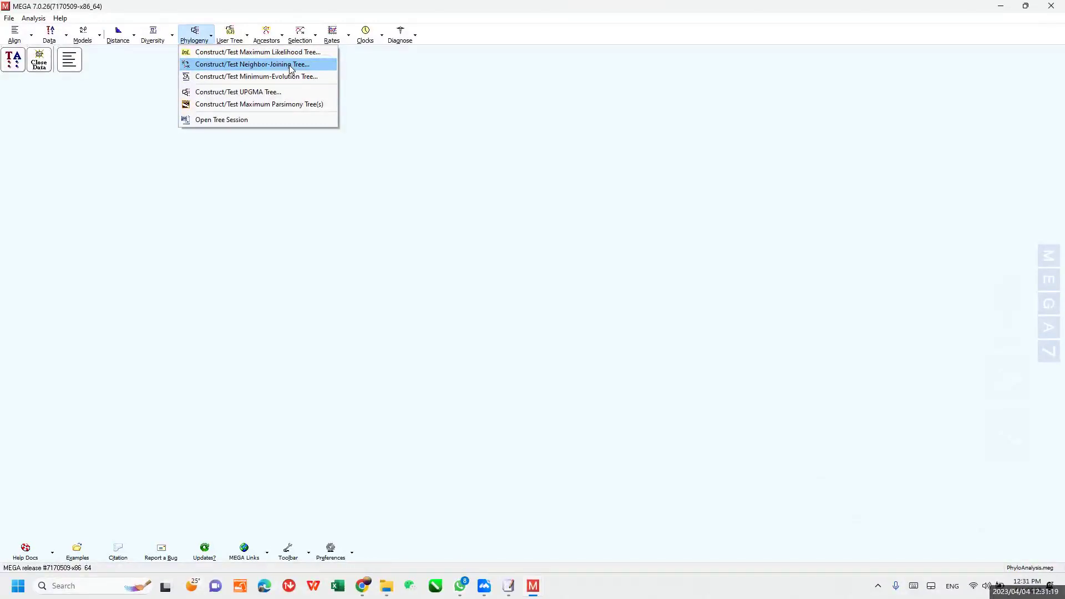
{"action": "left_click", "coordinate": [290, 65]}
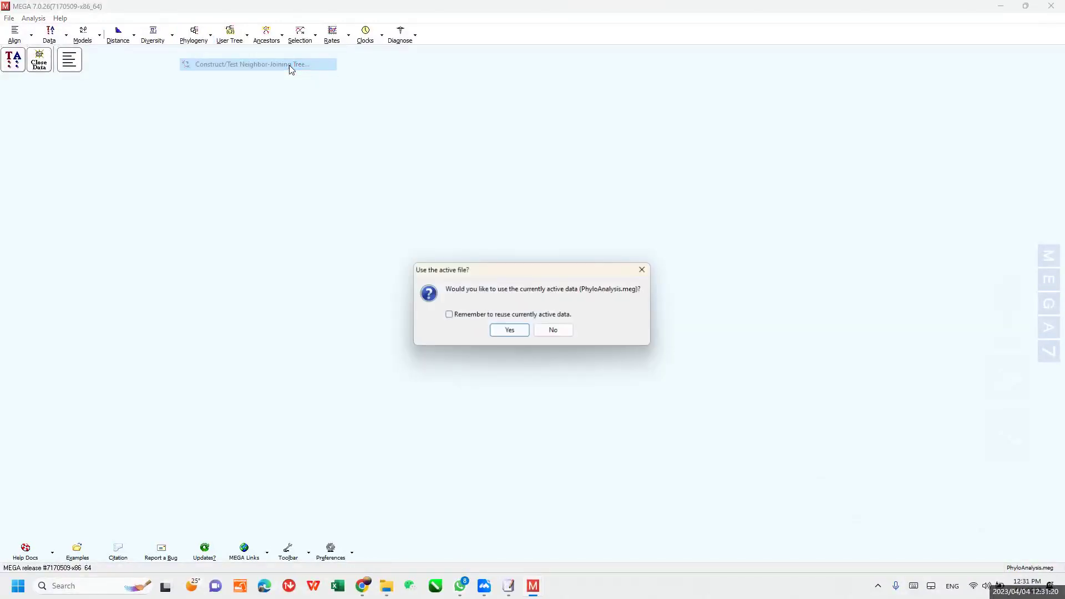
{"action": "left_click", "coordinate": [509, 331]}
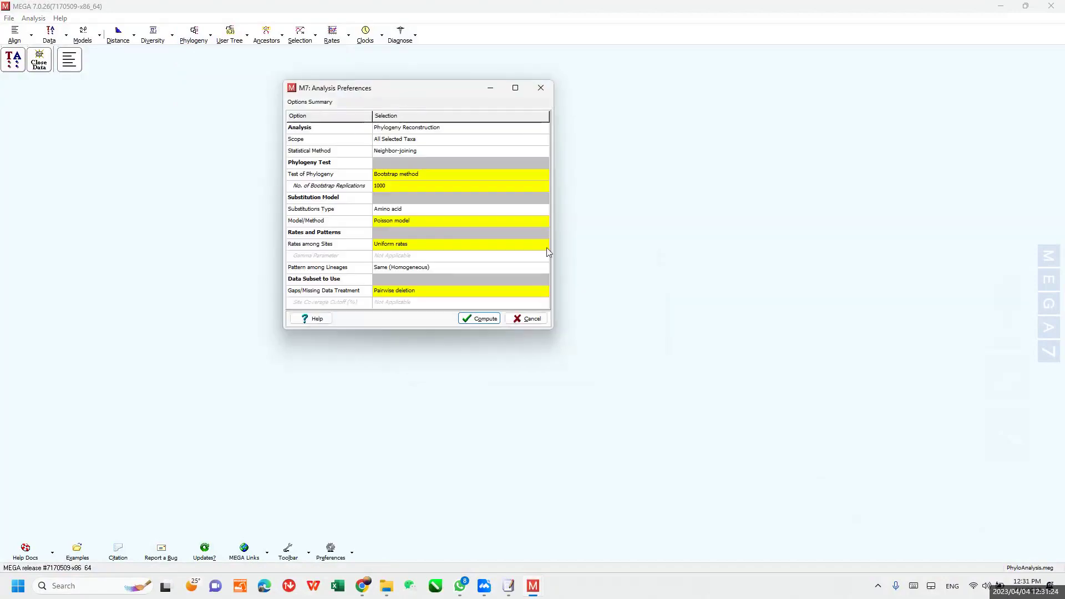
{"action": "left_click_drag", "start_coordinate": [553, 328], "coordinate": [737, 466]}
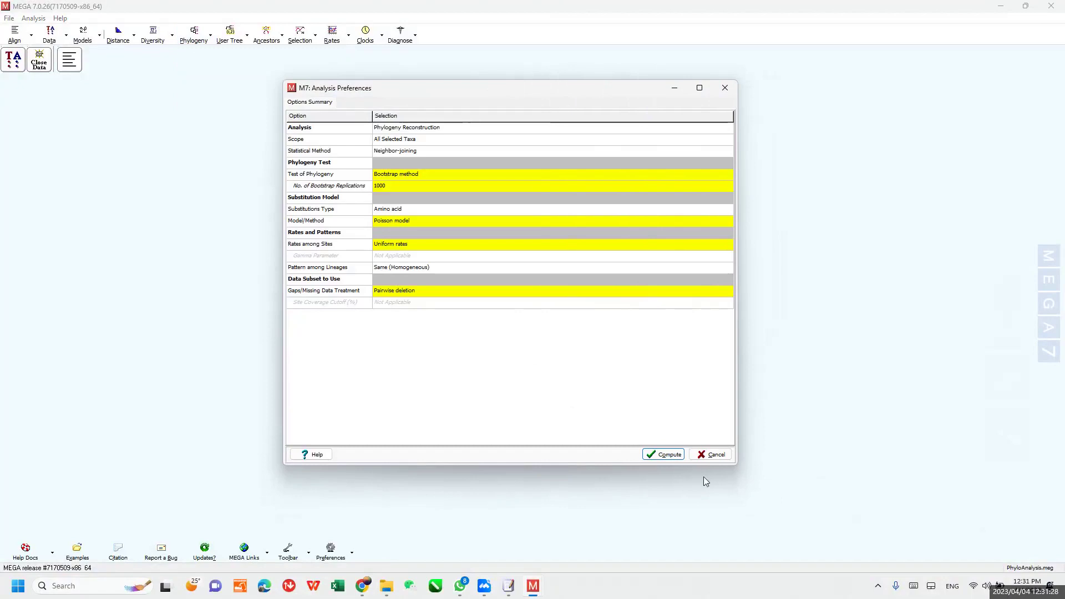
{"action": "left_click_drag", "start_coordinate": [738, 469], "coordinate": [617, 369]}
Step: Compute the neighbor-joining tree with the bootstrap method, 1000 replications, and the Poisson model, and enlarge the progress window
{"action": "left_click", "coordinate": [434, 174]}
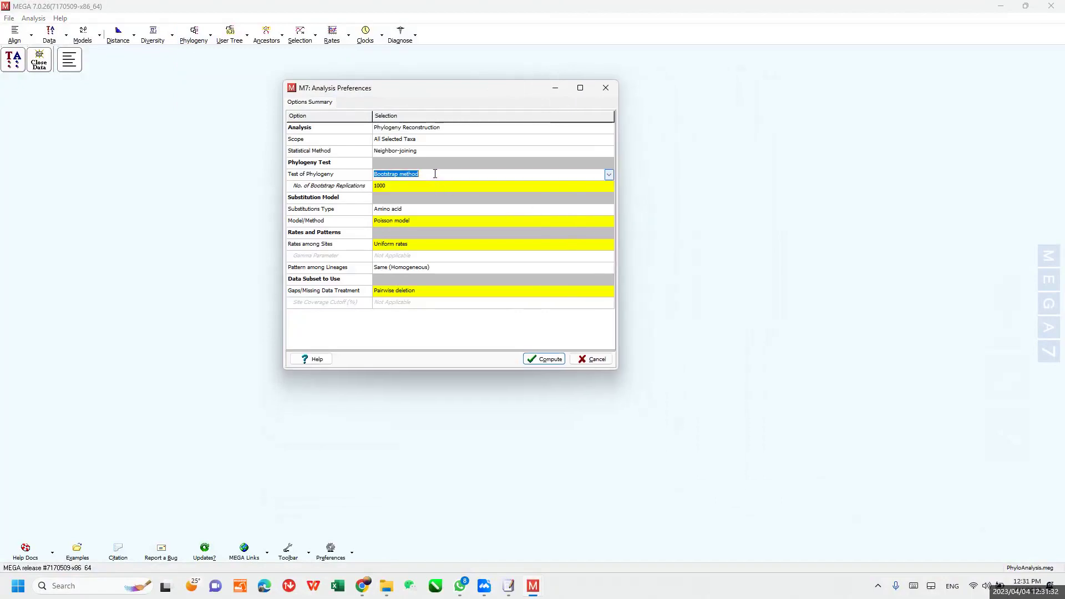
{"action": "left_click", "coordinate": [401, 185]}
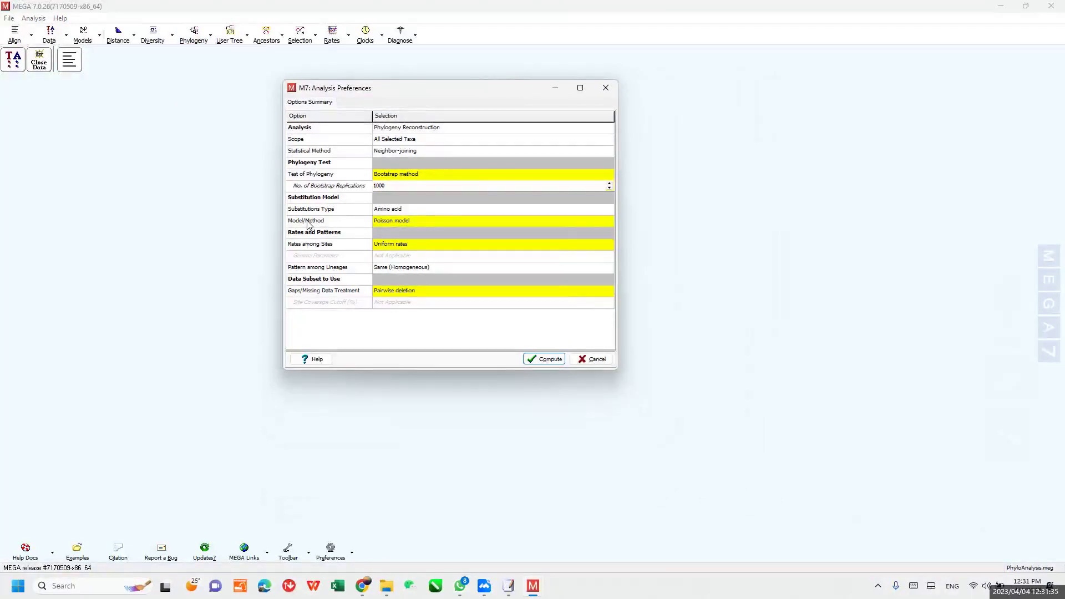
{"action": "left_click", "coordinate": [428, 222]}
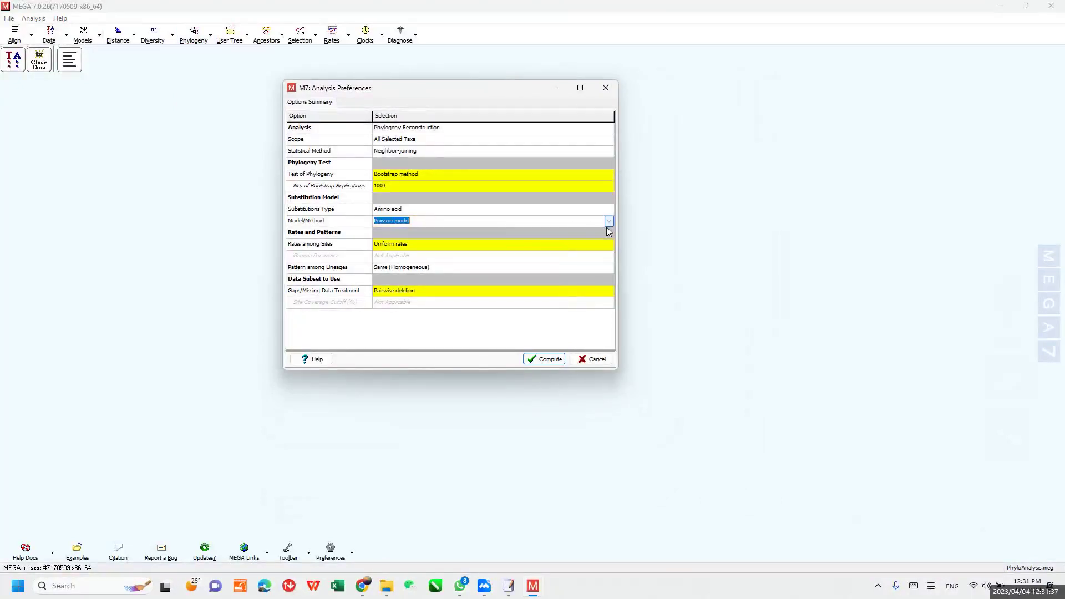
{"action": "left_click", "coordinate": [608, 223]}
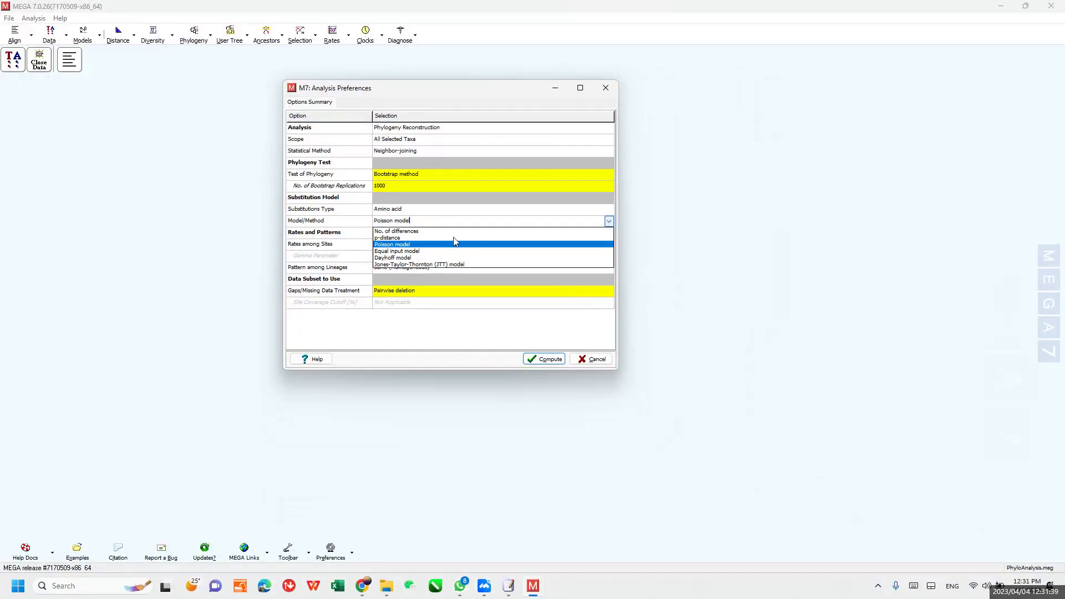
{"action": "left_click", "coordinate": [415, 247]}
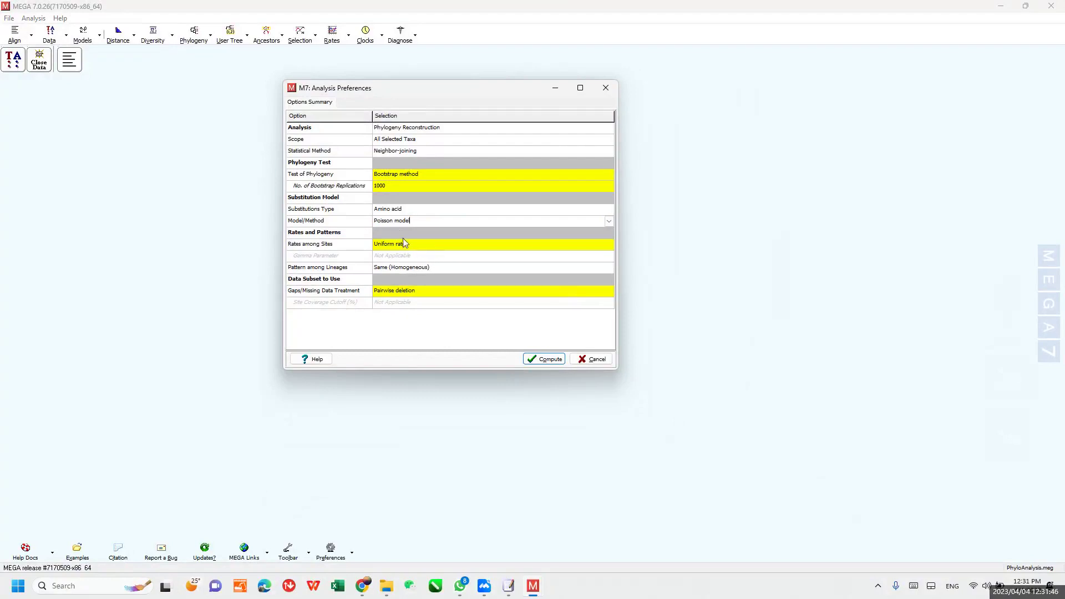
{"action": "left_click", "coordinate": [551, 360]}
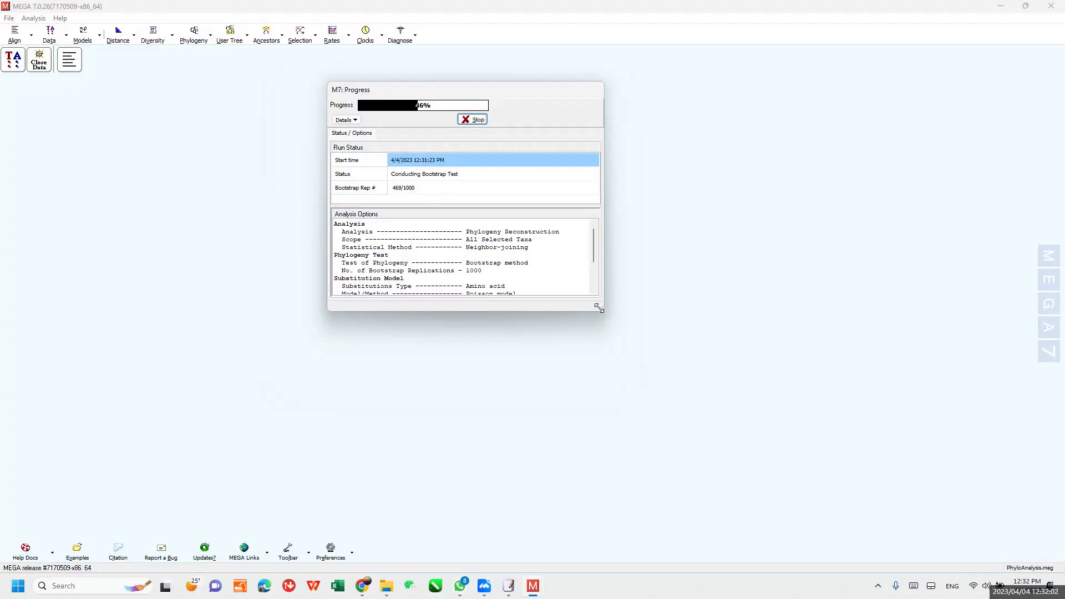
{"action": "left_click_drag", "start_coordinate": [594, 309], "coordinate": [646, 393]}
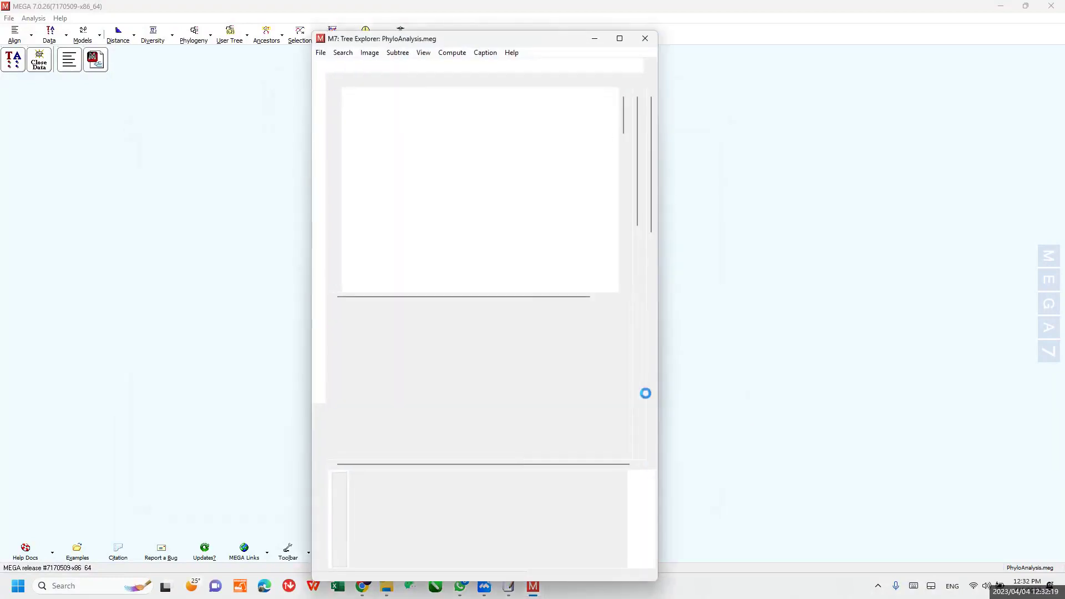
Step: Maximize the Tree Explorer and collapse the figure caption area to give the tree the full height
{"action": "left_click", "coordinate": [620, 39]}
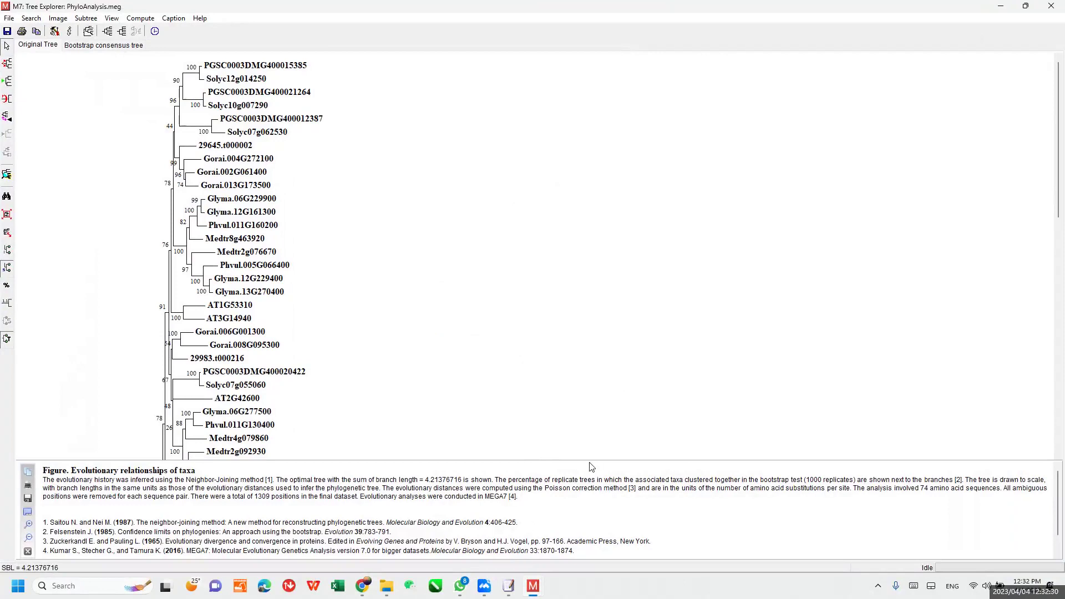
{"action": "left_click_drag", "start_coordinate": [590, 460], "coordinate": [585, 556]}
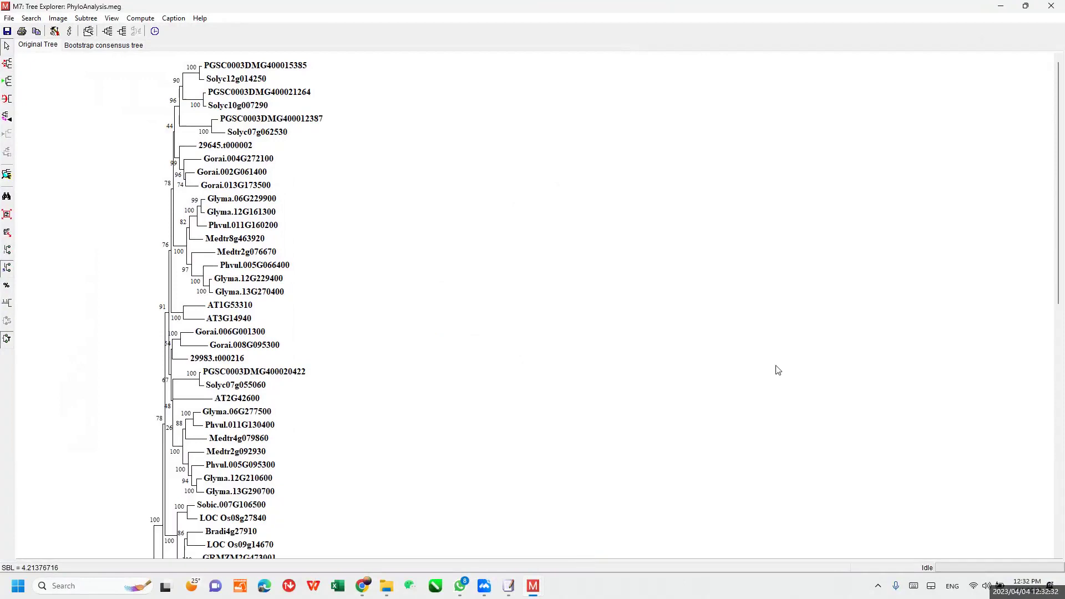
{"action": "left_click_drag", "start_coordinate": [1059, 183], "coordinate": [1052, 158]}
Step: Display the tree in the radiation layout and switch it to the circle layout
{"action": "left_click", "coordinate": [89, 33]}
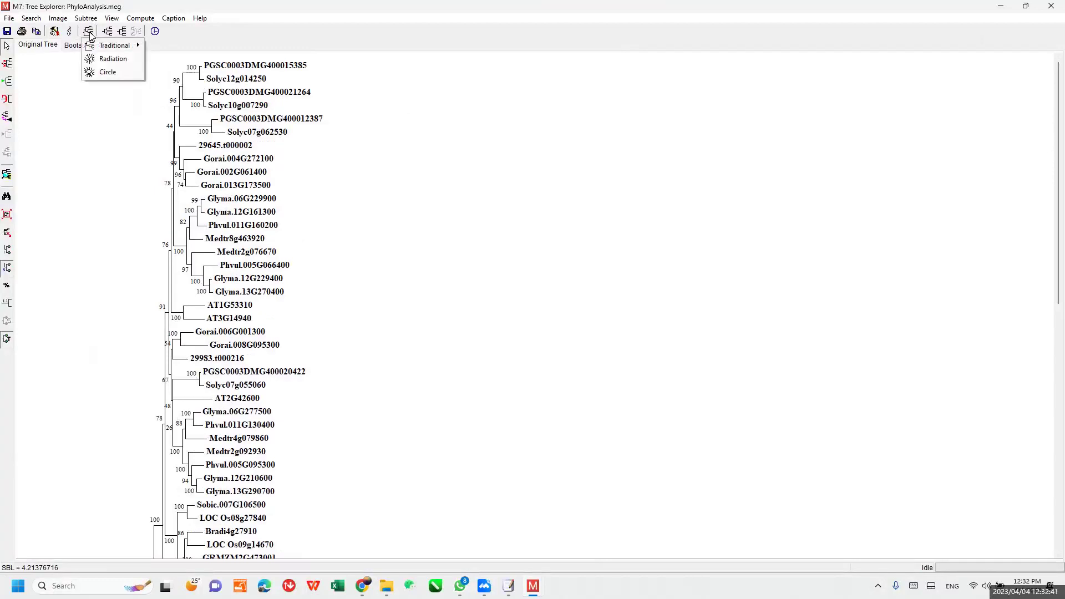
{"action": "left_click", "coordinate": [102, 60]}
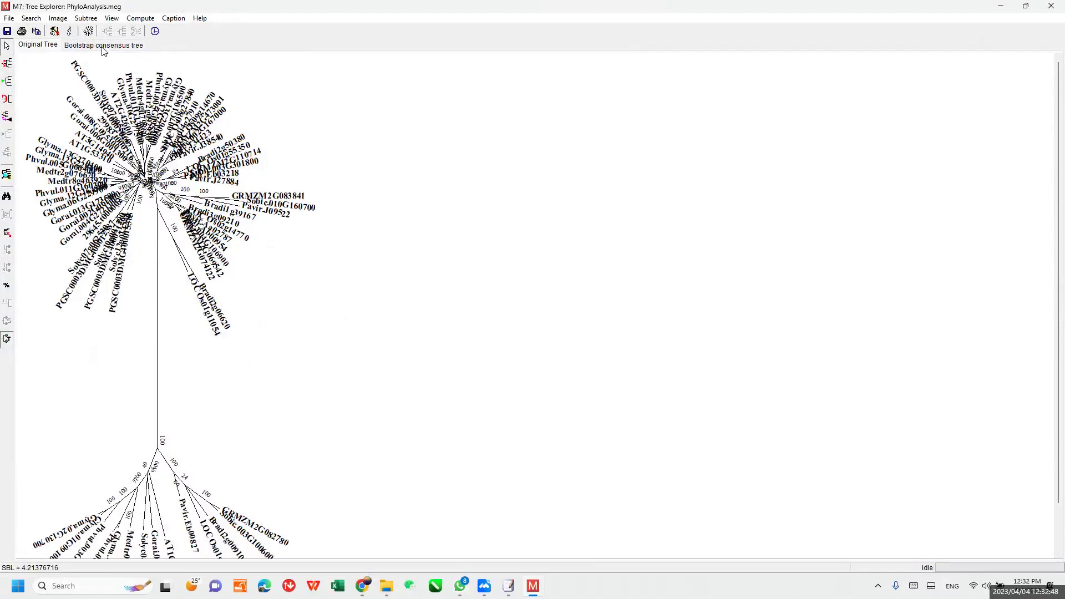
{"action": "left_click", "coordinate": [88, 31]}
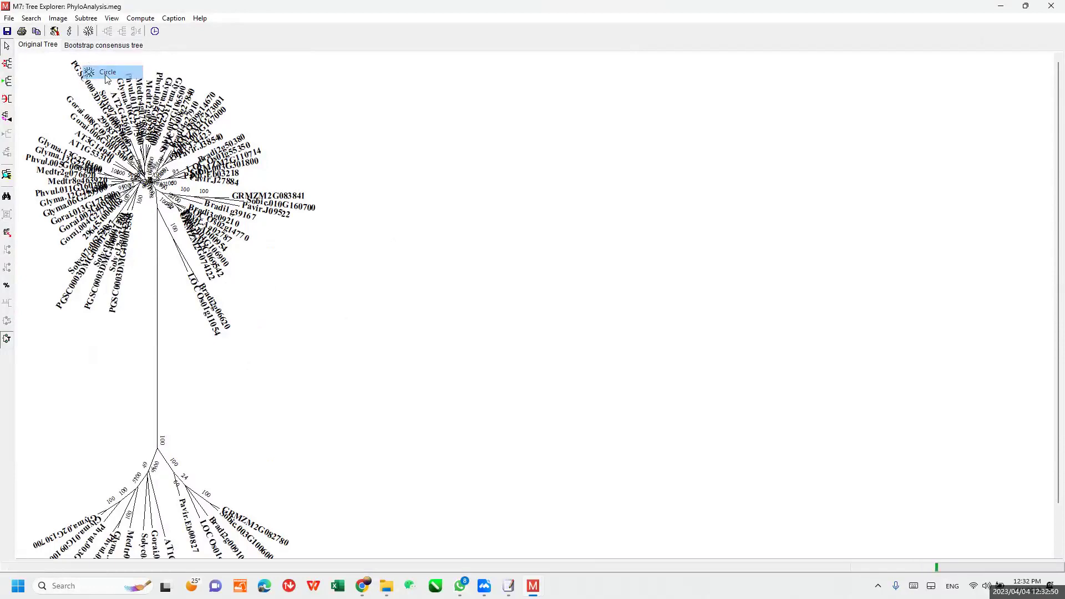
{"action": "left_click", "coordinate": [107, 76]}
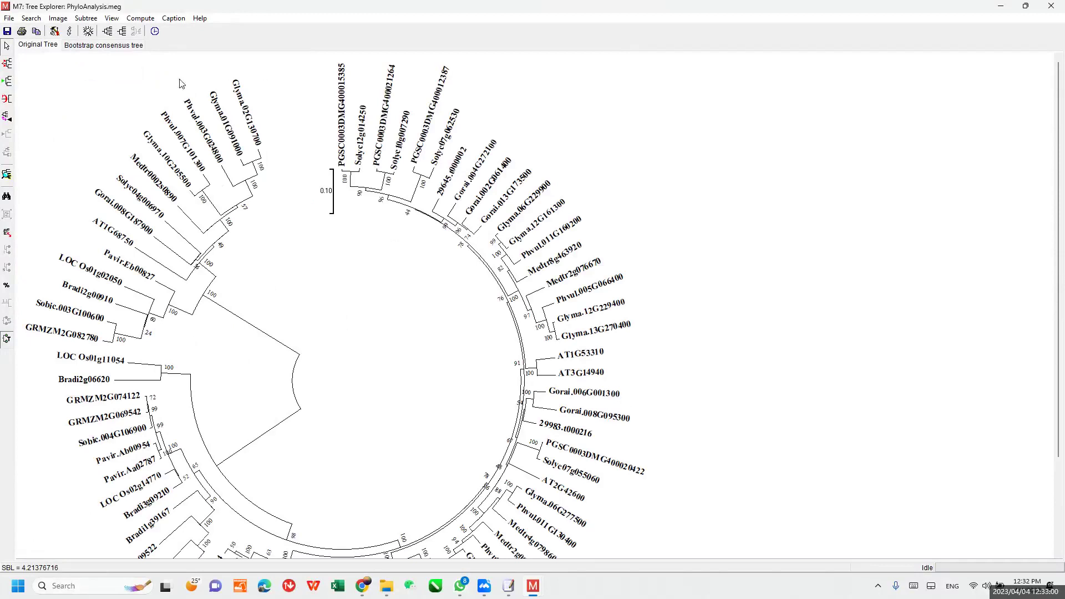
Step: Show only the topology of the circular tree, dismissing the condensed tree's cut-off options without changes
{"action": "left_click", "coordinate": [124, 34]}
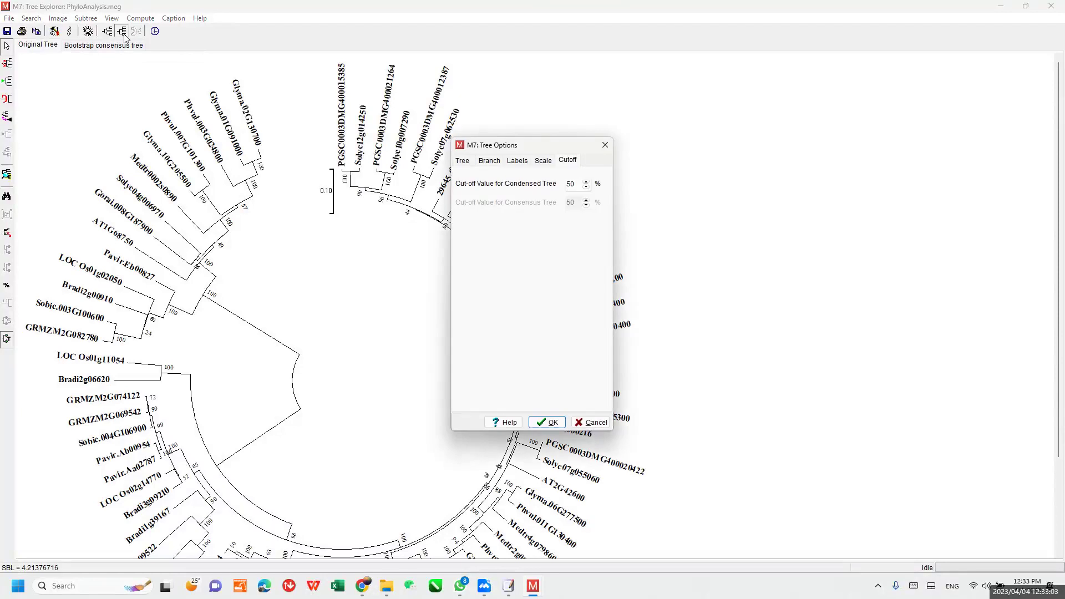
{"action": "left_click", "coordinate": [605, 144]}
{"action": "left_click", "coordinate": [107, 32]}
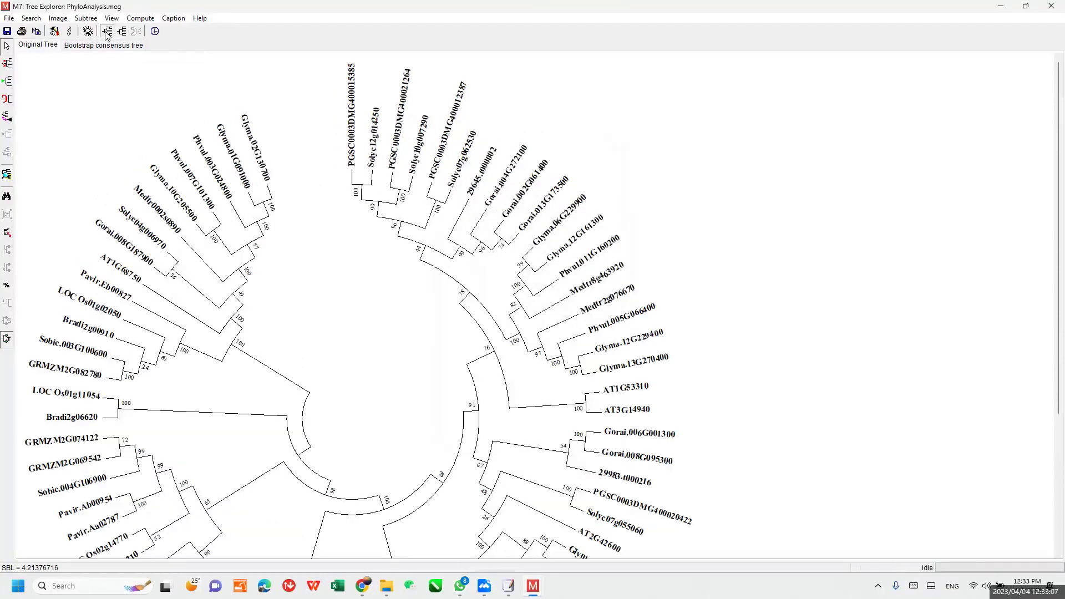
Step: Examine the clades, taxon labels, and bootstrap values around the circular tree
{"action": "scroll", "coordinate": [432, 425], "scroll_direction": "down", "scroll_amount": 3}
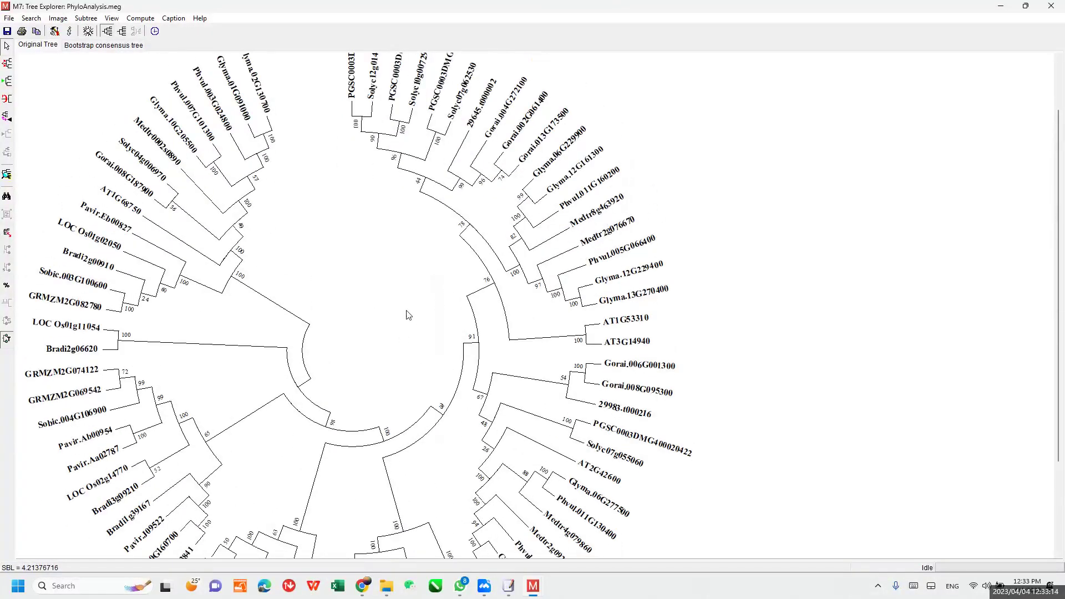
{"action": "scroll", "coordinate": [408, 314], "scroll_direction": "down", "scroll_amount": 5}
{"action": "scroll", "coordinate": [407, 315], "scroll_direction": "up", "scroll_amount": 5}
{"action": "scroll", "coordinate": [408, 315], "scroll_direction": "up", "scroll_amount": 2}
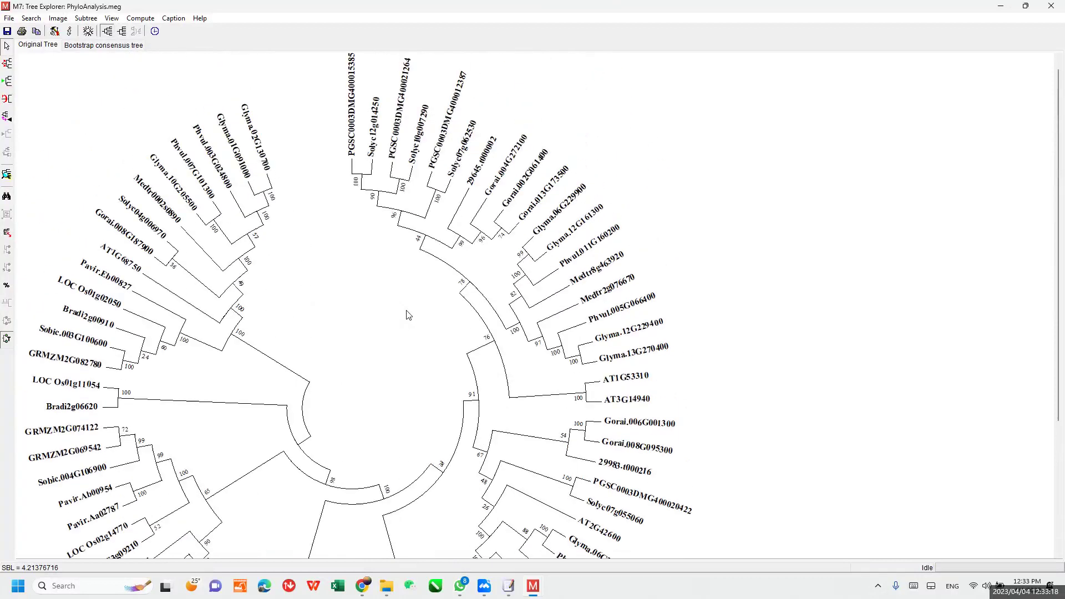
{"action": "scroll", "coordinate": [408, 315], "scroll_direction": "down", "scroll_amount": 1}
{"action": "scroll", "coordinate": [408, 314], "scroll_direction": "down", "scroll_amount": 5}
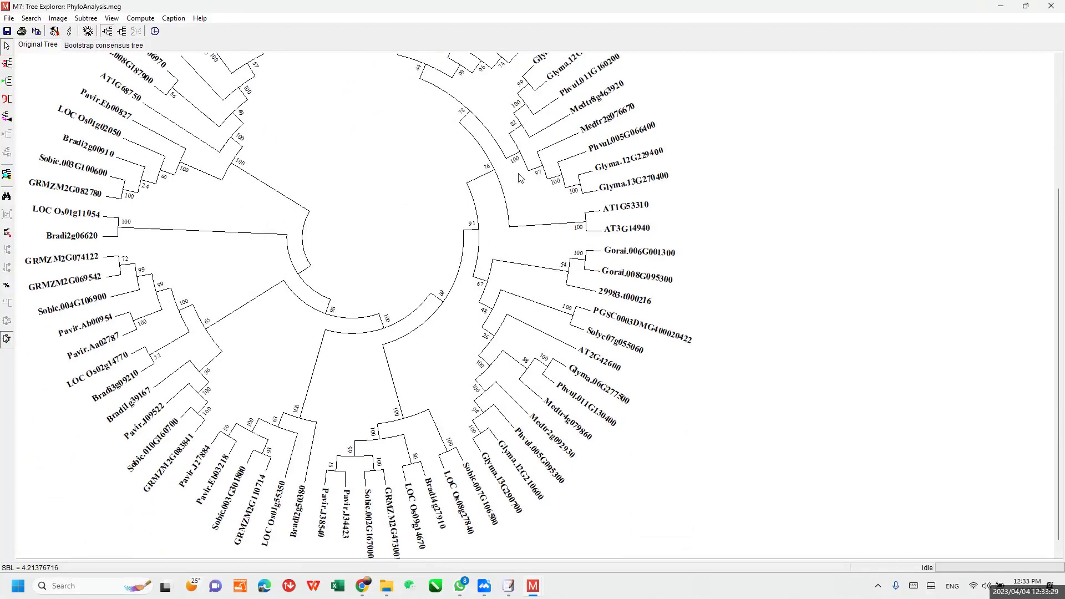
{"action": "scroll", "coordinate": [491, 189], "scroll_direction": "up", "scroll_amount": 3}
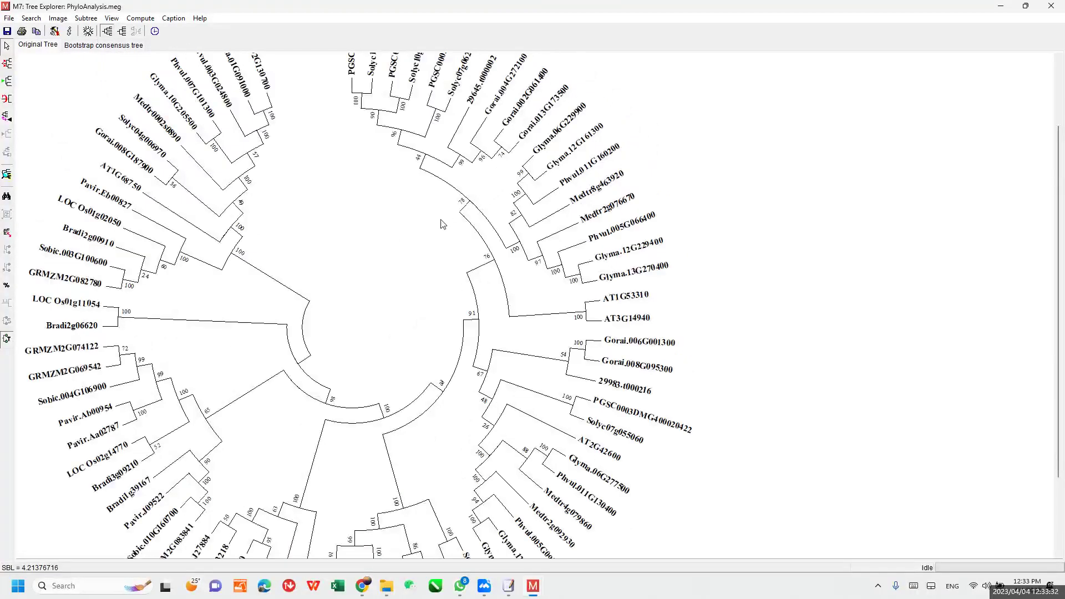
{"action": "scroll", "coordinate": [398, 240], "scroll_direction": "up", "scroll_amount": 2}
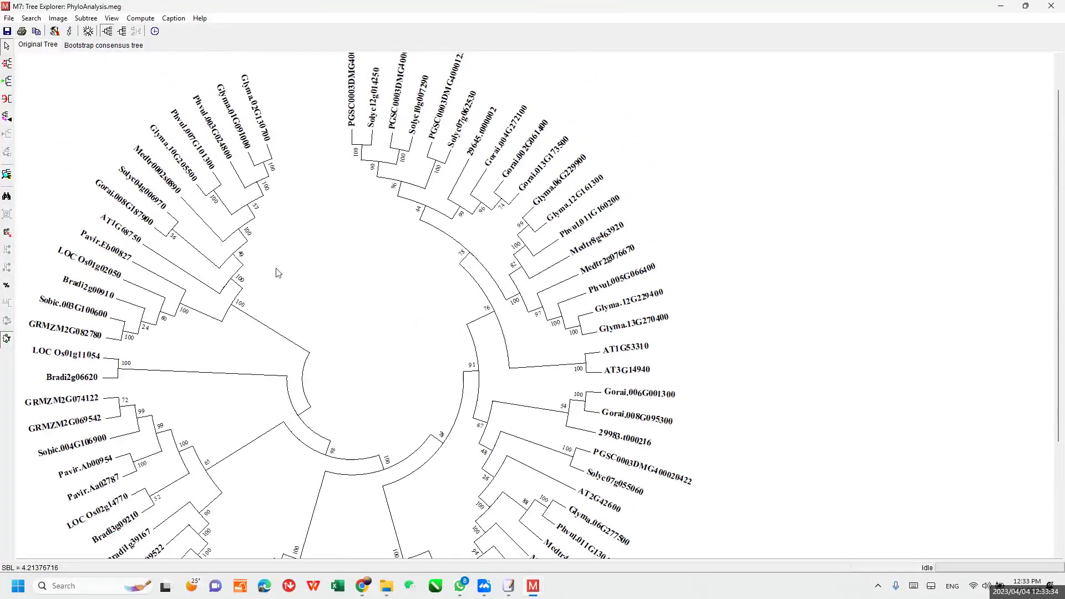
{"action": "scroll", "coordinate": [400, 309], "scroll_direction": "down", "scroll_amount": 5}
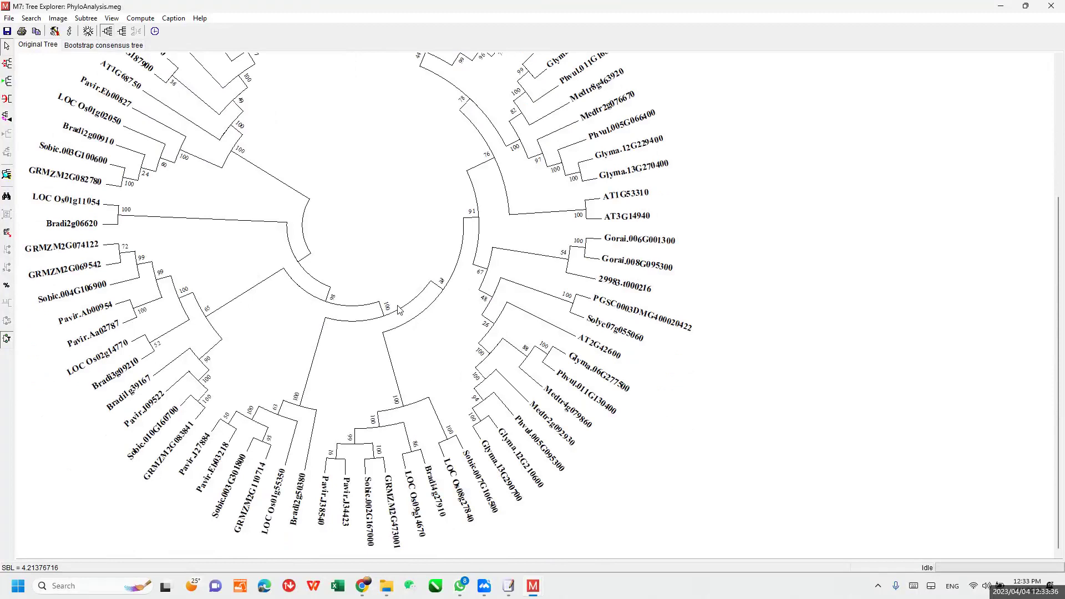
Step: Review the image export formats offered for the circular tree, including PNG, TIFF and PDF, without saving
{"action": "scroll", "coordinate": [399, 310], "scroll_direction": "up", "scroll_amount": 5}
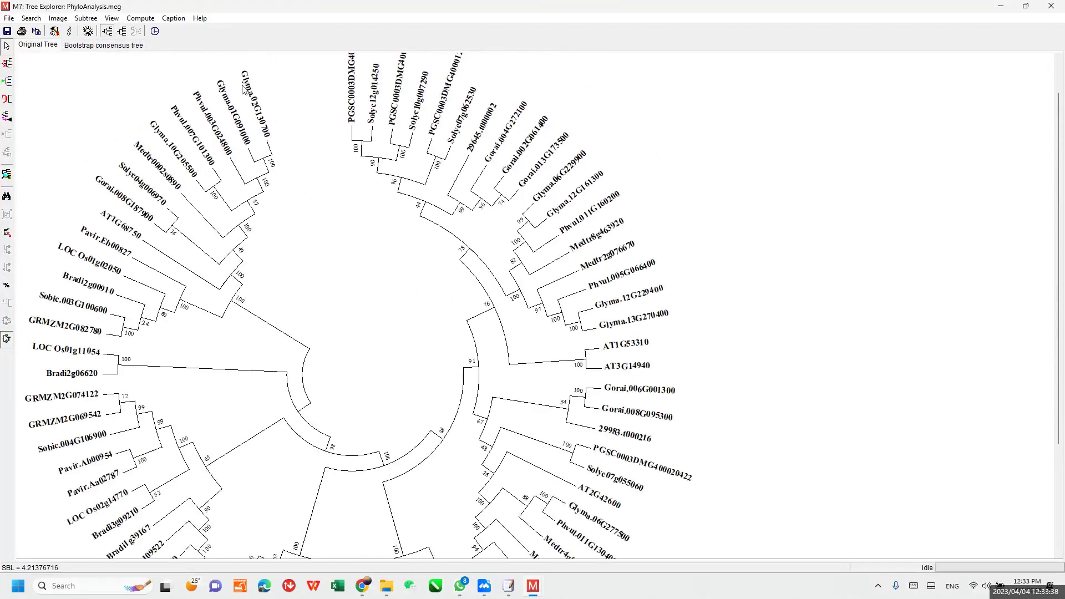
{"action": "left_click", "coordinate": [58, 19]}
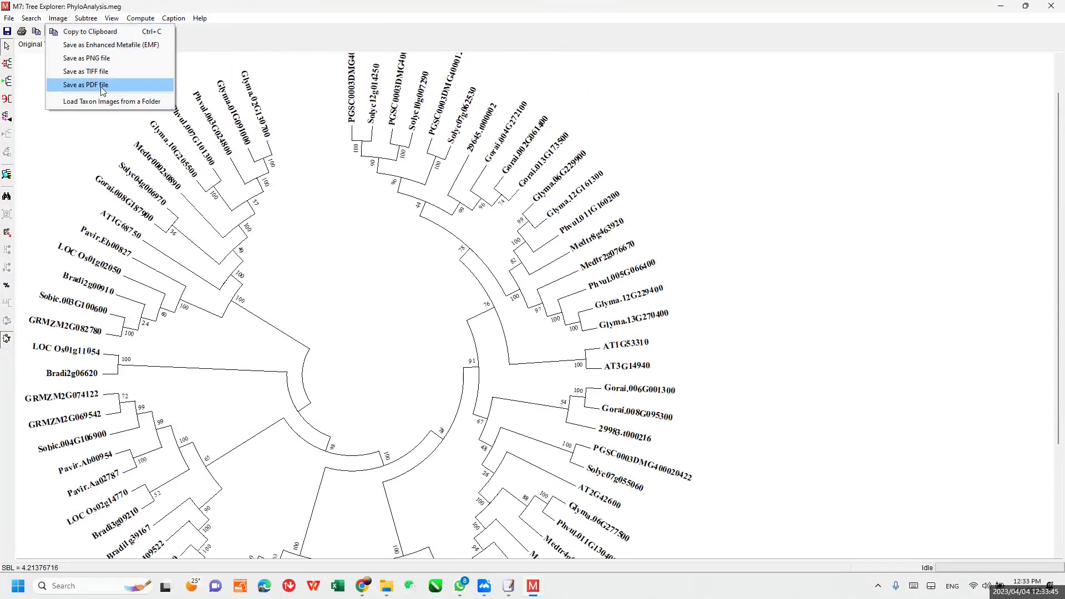
{"action": "left_click", "coordinate": [443, 175]}
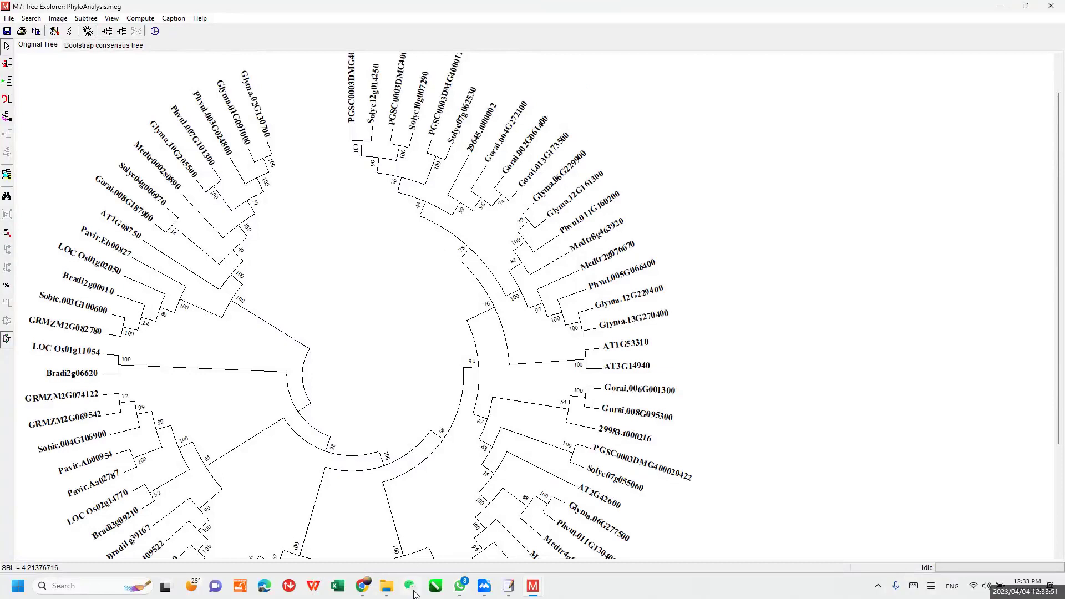
Step: Switch to File Explorer and open the collabrations folder on the F: drive
{"action": "left_click", "coordinate": [390, 588]}
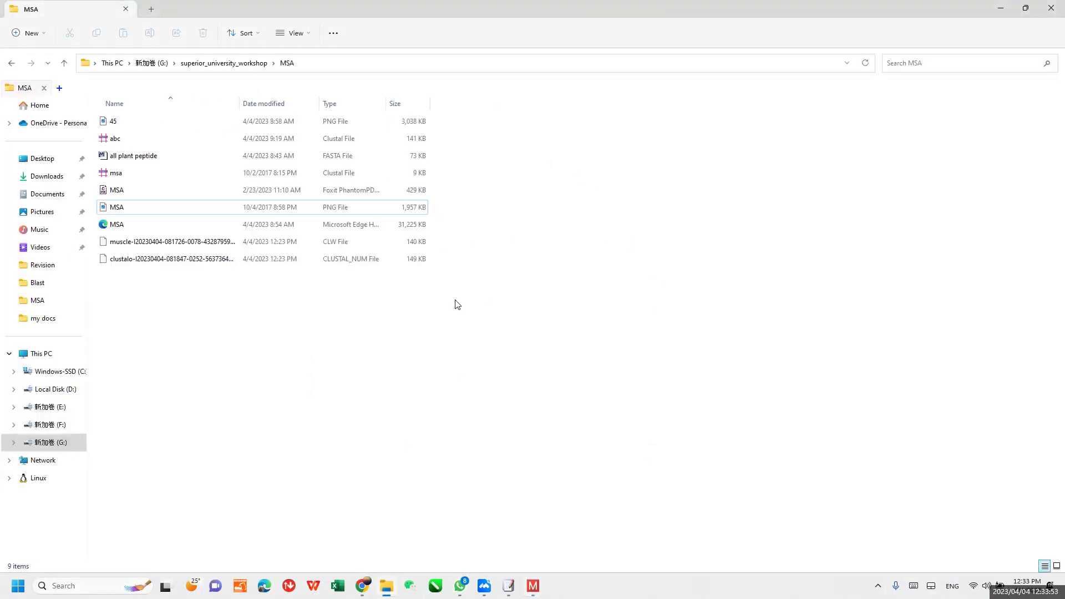
{"action": "left_click", "coordinate": [59, 444]}
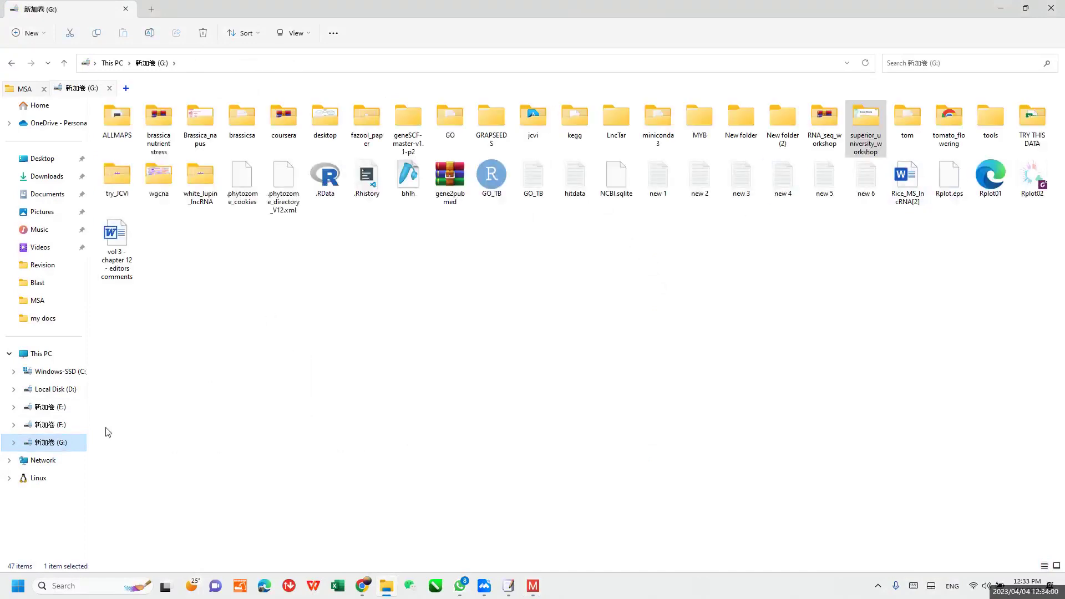
{"action": "left_click", "coordinate": [49, 426]}
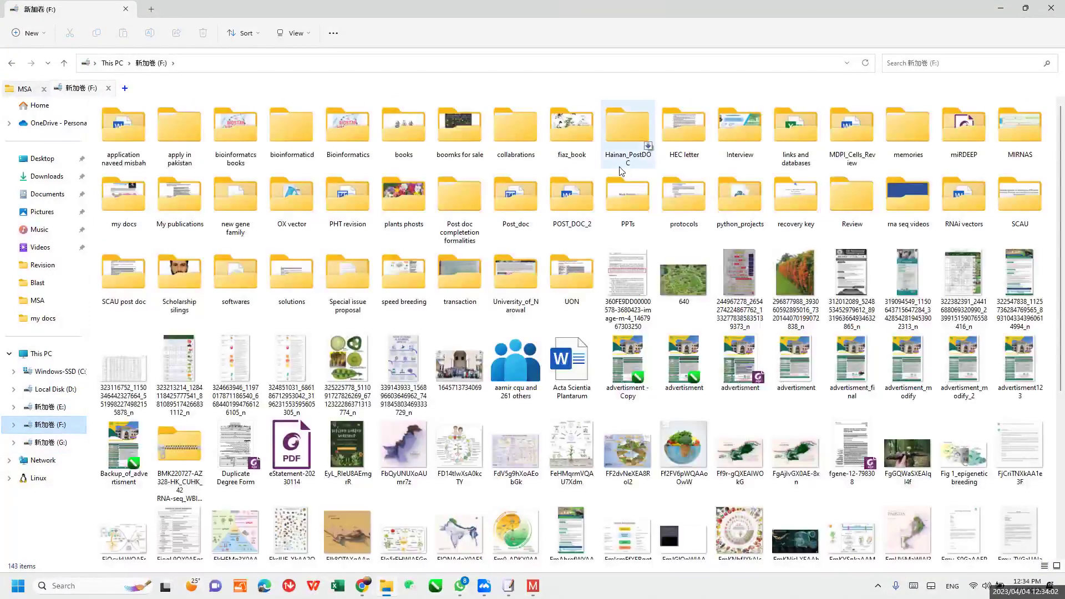
{"action": "left_click", "coordinate": [514, 158]}
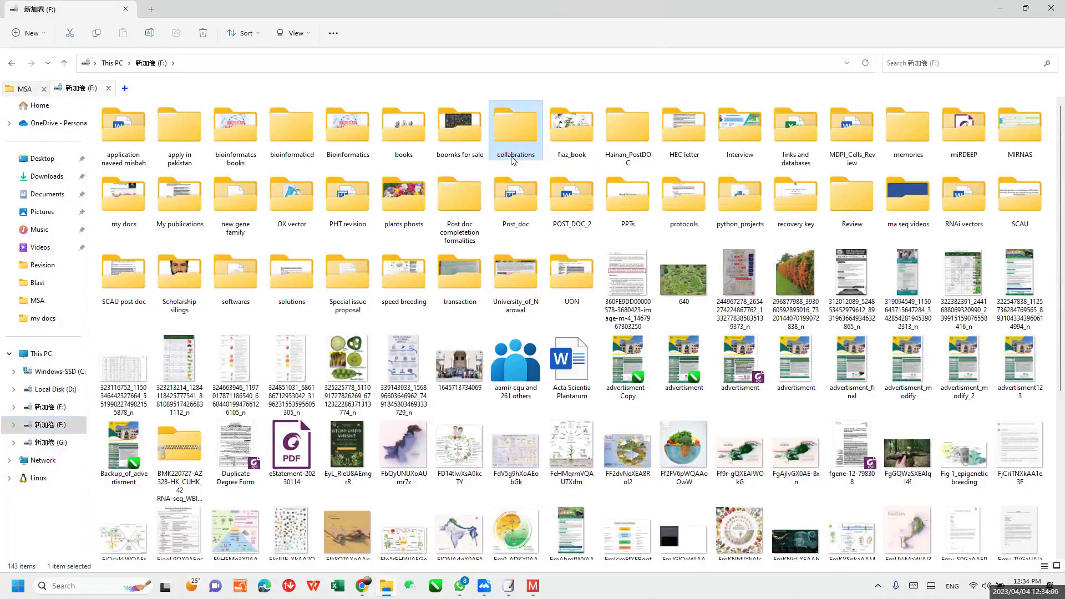
{"action": "double_click", "coordinate": [512, 160]}
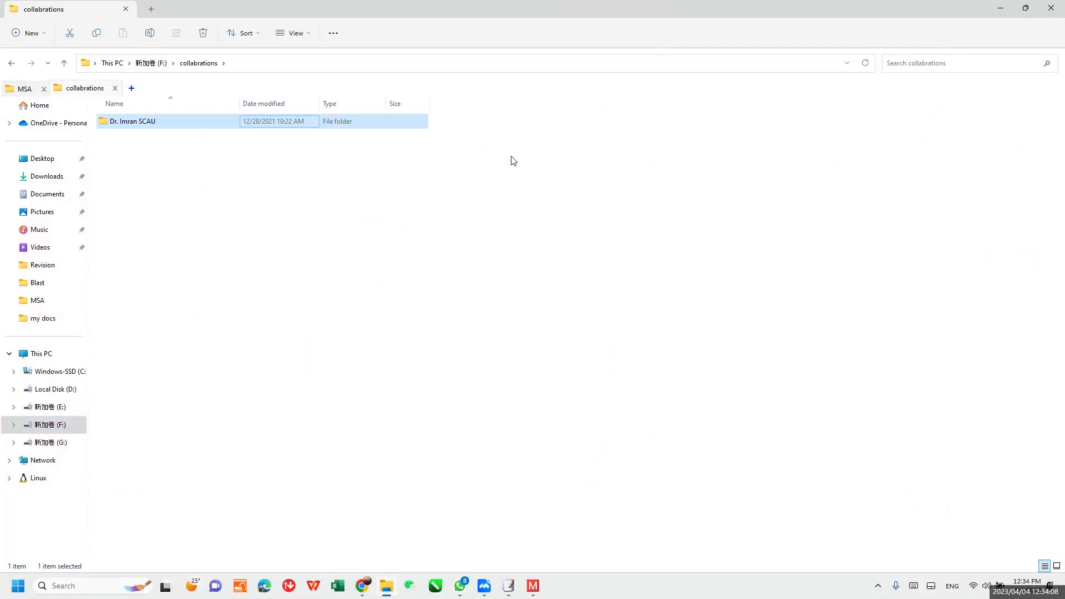
Step: Open the Figures and Tables folder inside the collaborator's folder
{"action": "key", "text": "Down"}
{"action": "key", "text": "Down"}
{"action": "key", "text": "Down"}
{"action": "key", "text": "Up"}
{"action": "key", "text": "Down"}
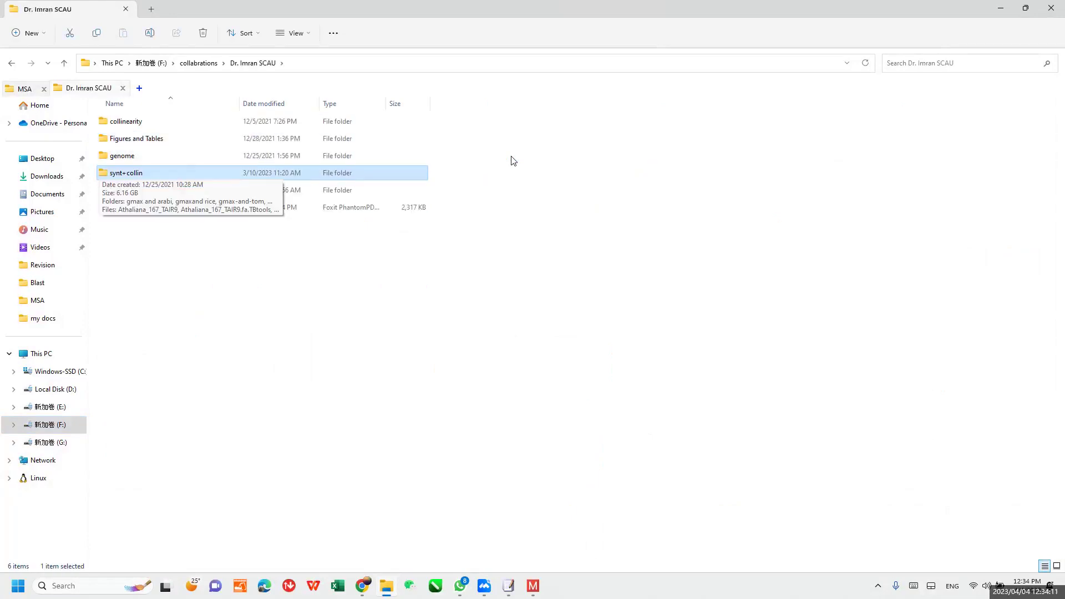
{"action": "key", "text": "Up"}
{"action": "key", "text": "Up"}
{"action": "key", "text": "Return"}
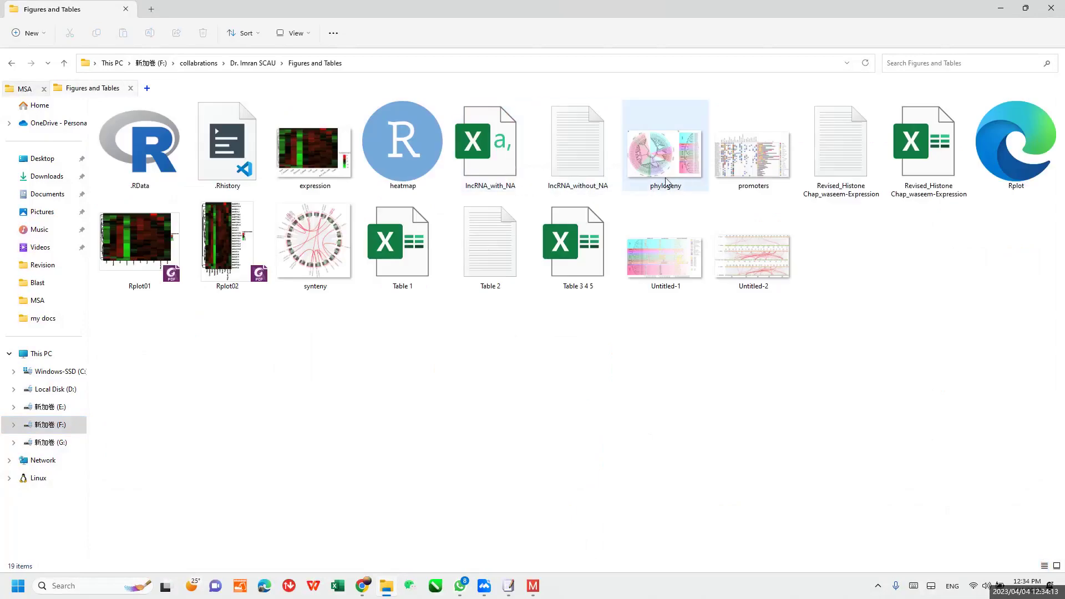
Step: View the phylogeny image with its color-coded clades, then minimize the photo viewer
{"action": "left_click", "coordinate": [672, 165]}
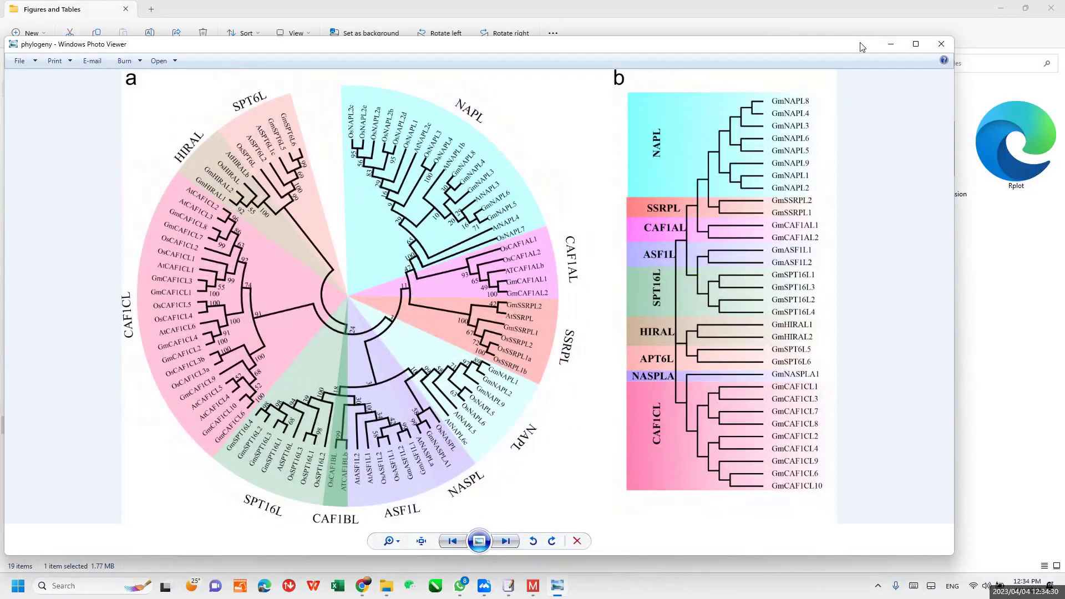
{"action": "left_click_drag", "start_coordinate": [862, 47], "coordinate": [784, 59]}
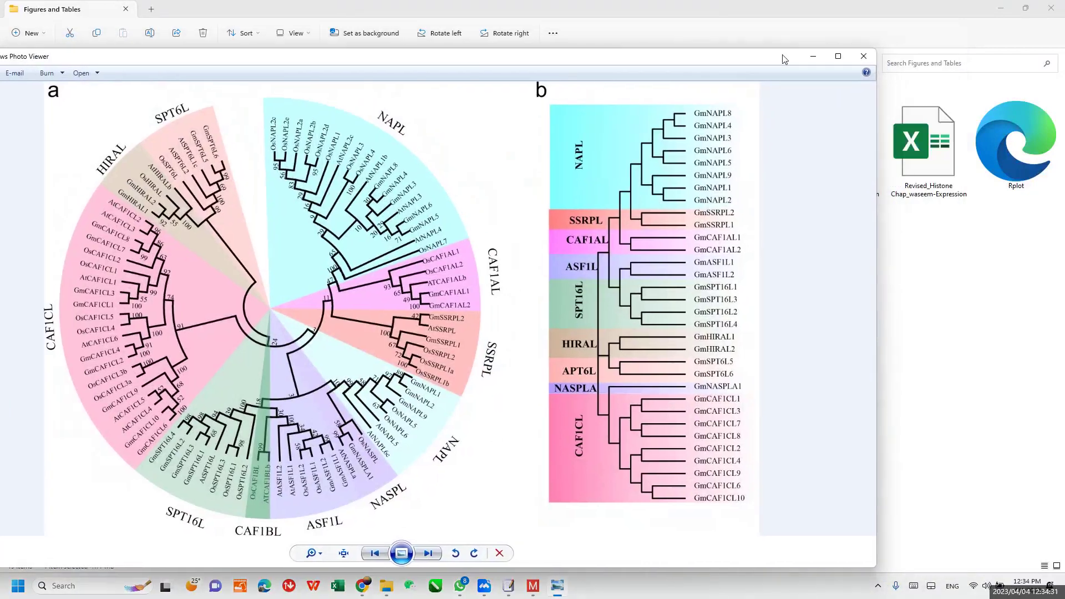
{"action": "left_click", "coordinate": [813, 56]}
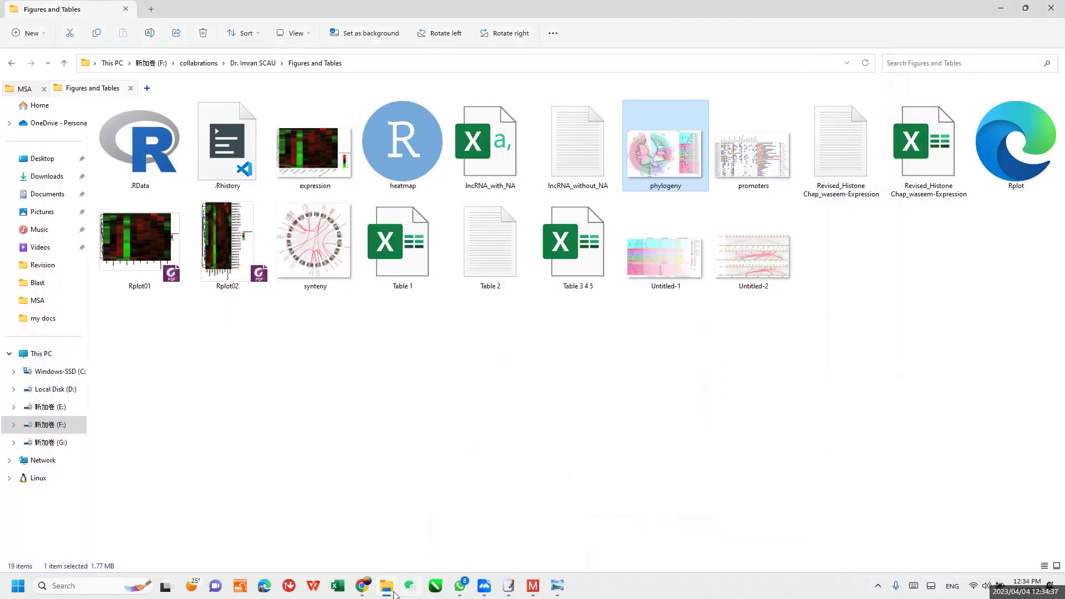
Step: Switch to Chrome to examine the NF-YA9 figure's phylogenetic tree, and bring the phylogeny image back for comparison
{"action": "mouse_move", "coordinate": [363, 591]}
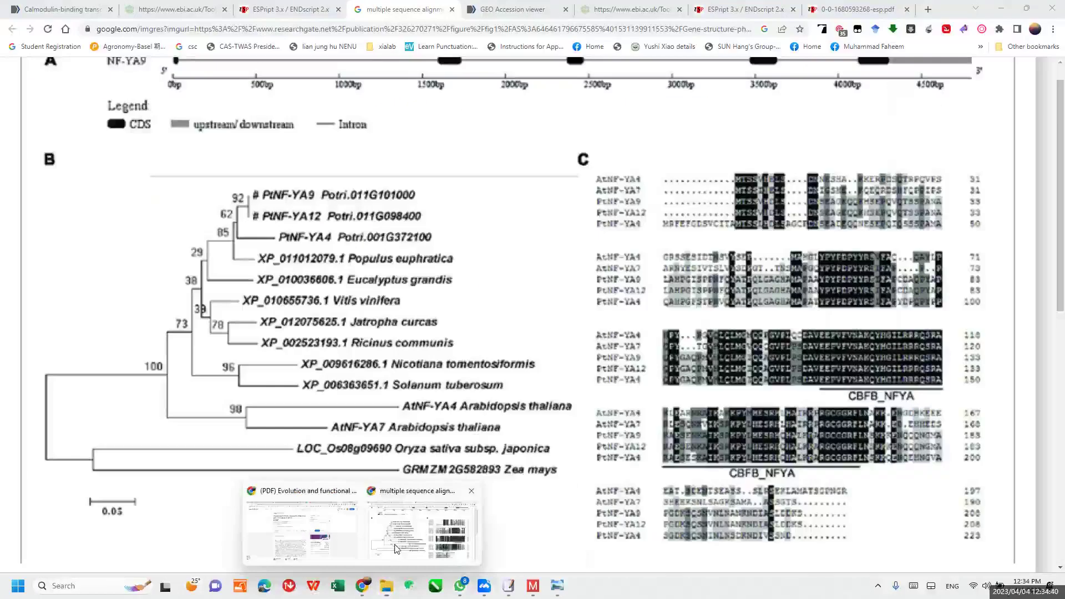
{"action": "left_click", "coordinate": [422, 527]}
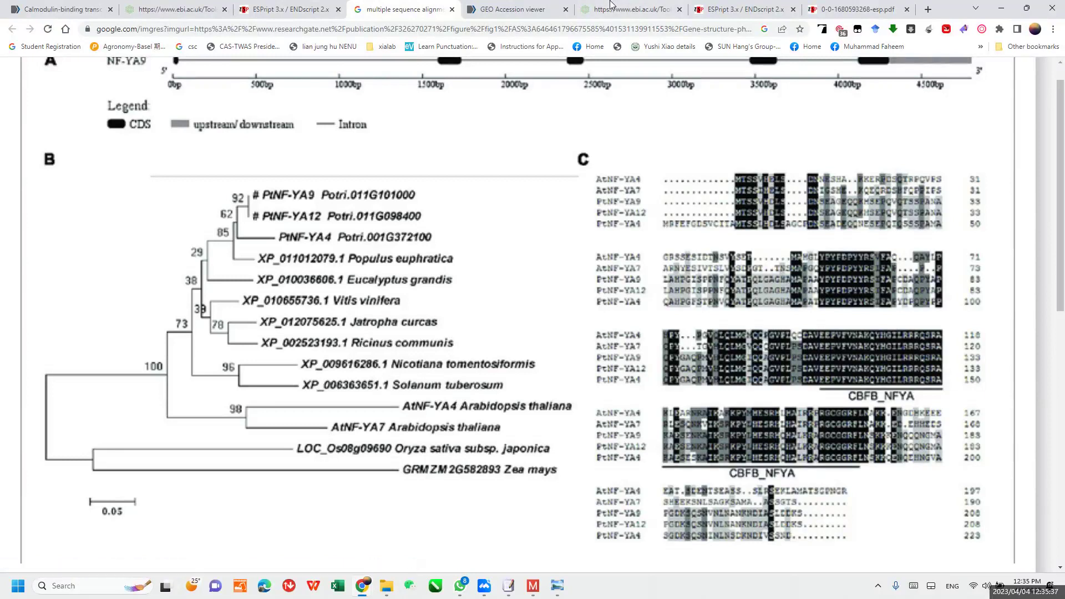
{"action": "left_click", "coordinate": [497, 34]}
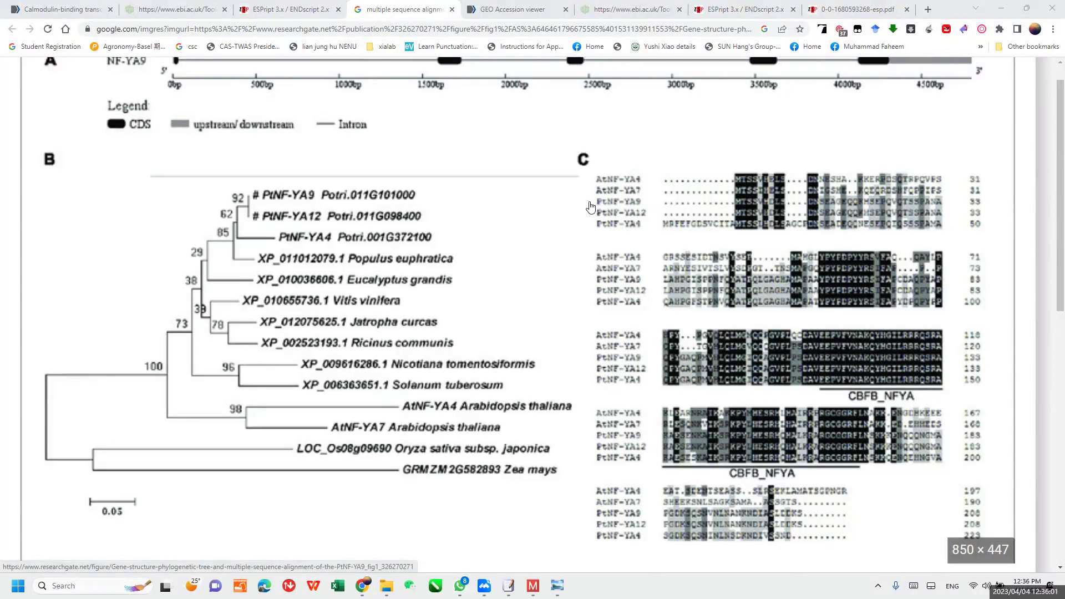
{"action": "left_click", "coordinate": [562, 592]}
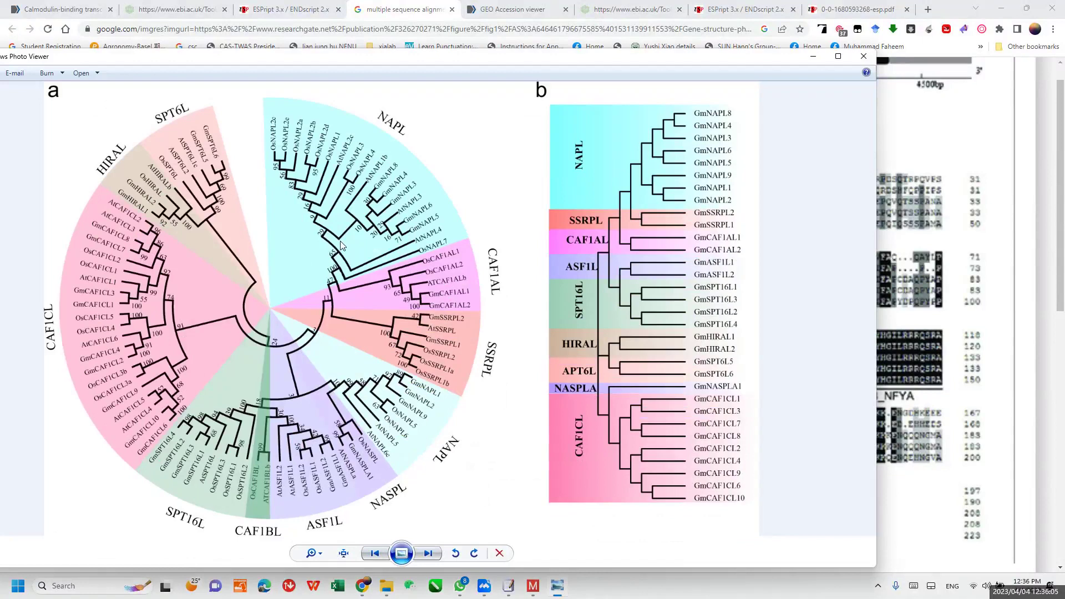
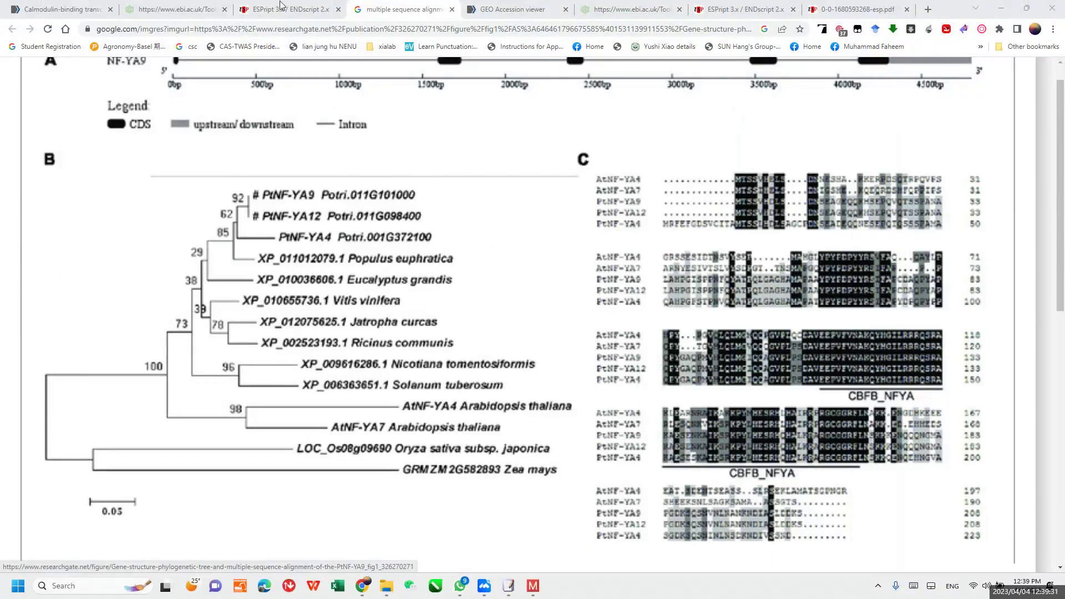
Step: Skim the flax CAMTA gene family article on PMC through its results and references, and return to its title
{"action": "left_click", "coordinate": [61, 9]}
{"action": "scroll", "coordinate": [544, 345], "scroll_direction": "down", "scroll_amount": 20}
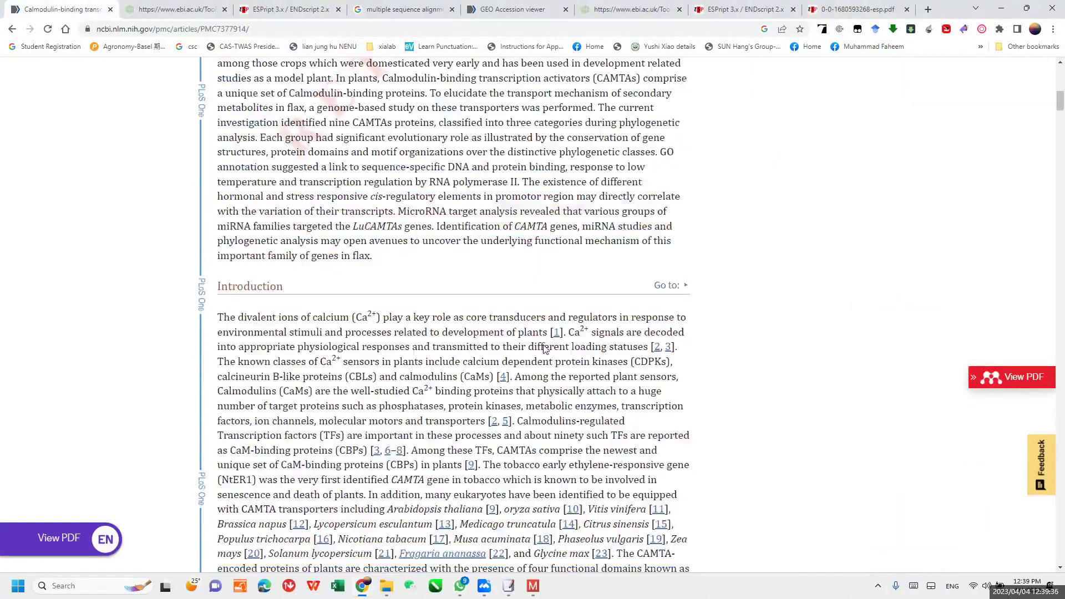
{"action": "scroll", "coordinate": [544, 345], "scroll_direction": "down", "scroll_amount": 10}
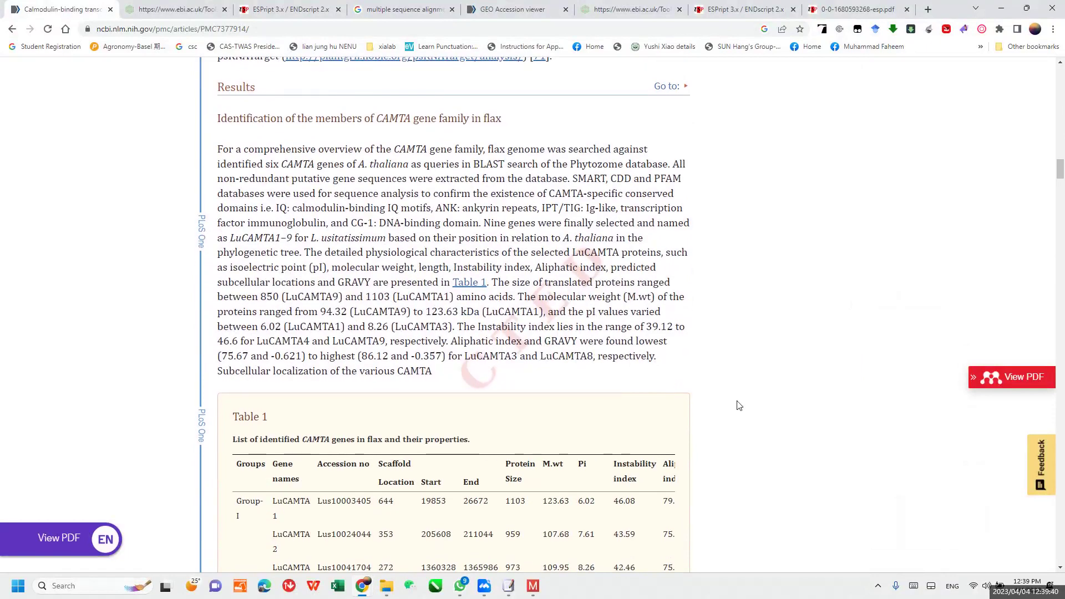
{"action": "scroll", "coordinate": [739, 405], "scroll_direction": "down", "scroll_amount": 15}
{"action": "scroll", "coordinate": [739, 406], "scroll_direction": "down", "scroll_amount": 12}
{"action": "scroll", "coordinate": [739, 406], "scroll_direction": "down", "scroll_amount": 20}
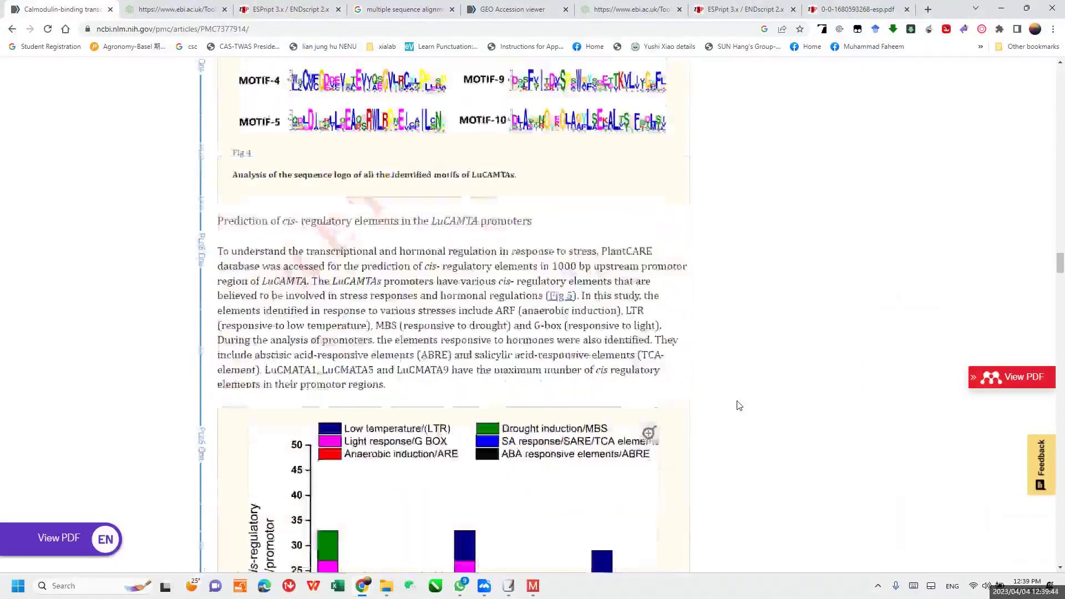
{"action": "scroll", "coordinate": [739, 406], "scroll_direction": "up", "scroll_amount": 1}
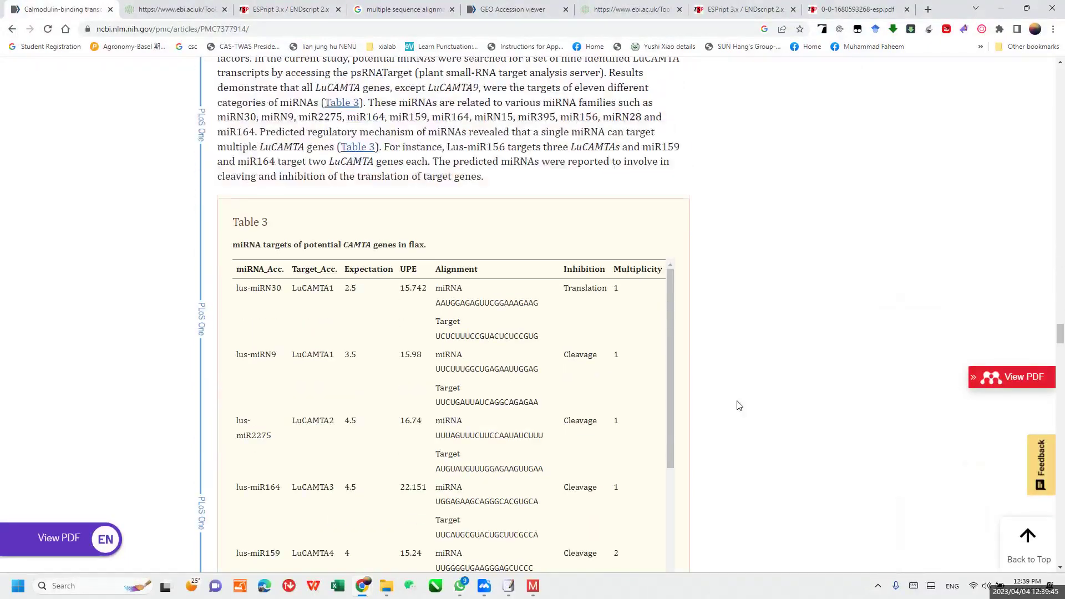
{"action": "scroll", "coordinate": [739, 405], "scroll_direction": "down", "scroll_amount": 10}
{"action": "scroll", "coordinate": [738, 406], "scroll_direction": "down", "scroll_amount": 10}
{"action": "scroll", "coordinate": [739, 406], "scroll_direction": "down", "scroll_amount": 20}
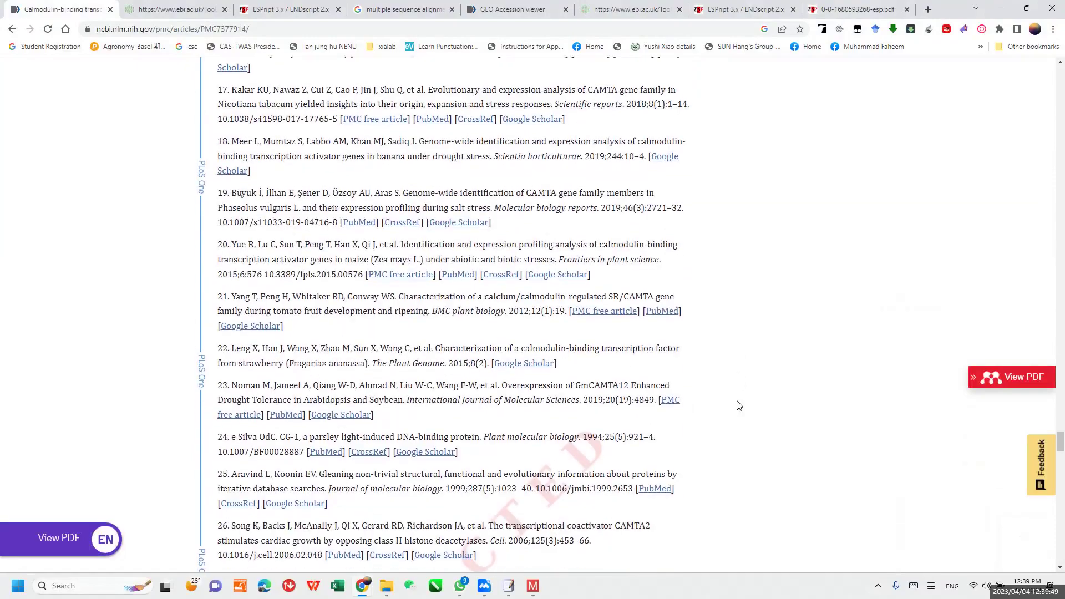
{"action": "scroll", "coordinate": [739, 405], "scroll_direction": "down", "scroll_amount": 2}
{"action": "scroll", "coordinate": [739, 406], "scroll_direction": "up", "scroll_amount": 20}
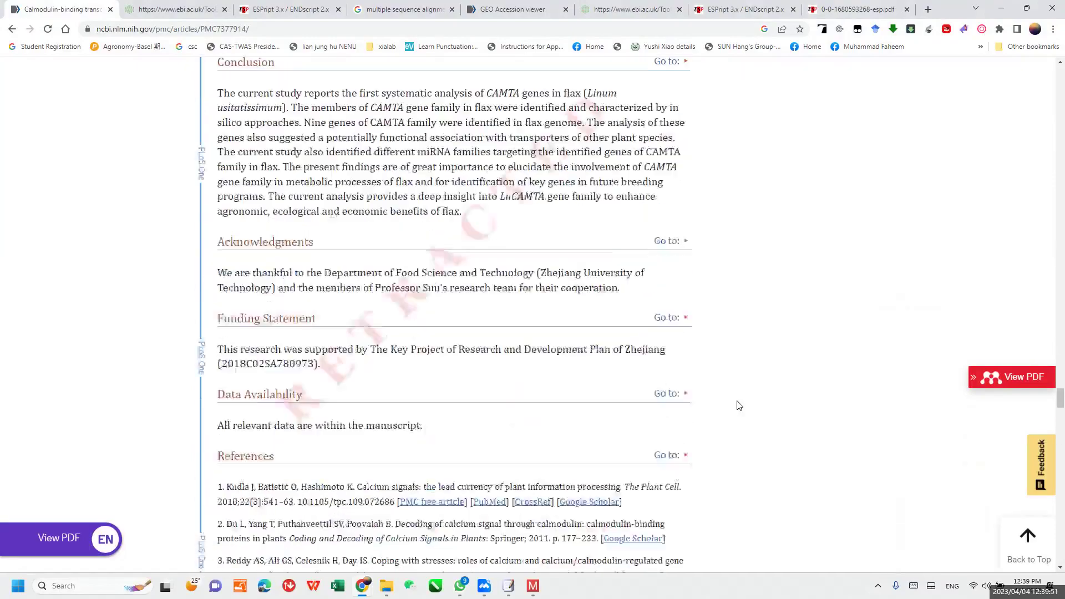
{"action": "scroll", "coordinate": [738, 405], "scroll_direction": "up", "scroll_amount": 20}
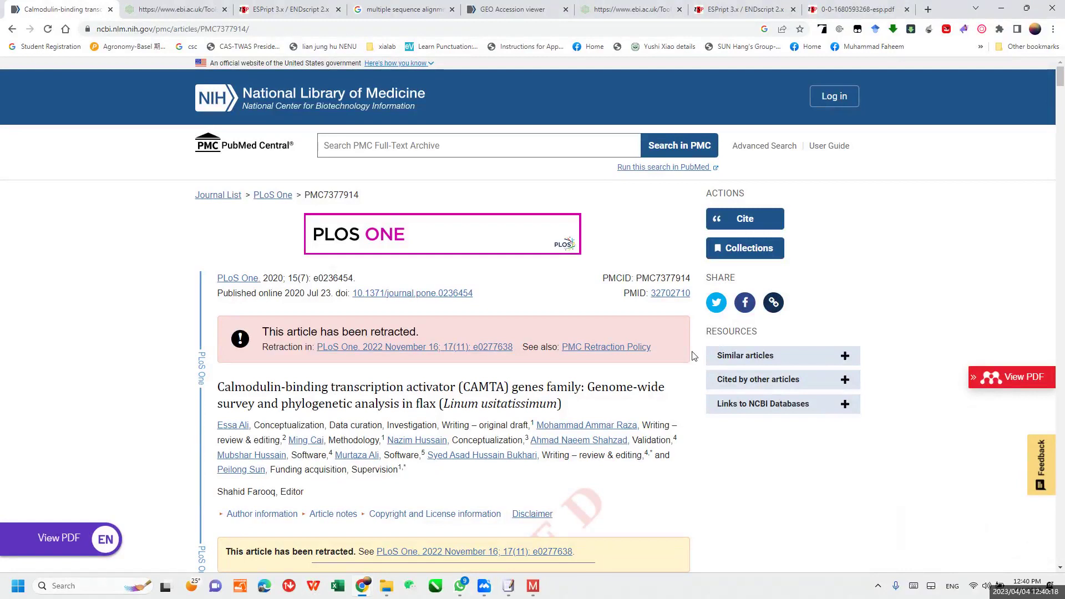
Step: Find Table 1 in the article and highlight the Accession no heading and LuCAMTA1's accession, Lus10003405
{"action": "left_click", "coordinate": [397, 145]}
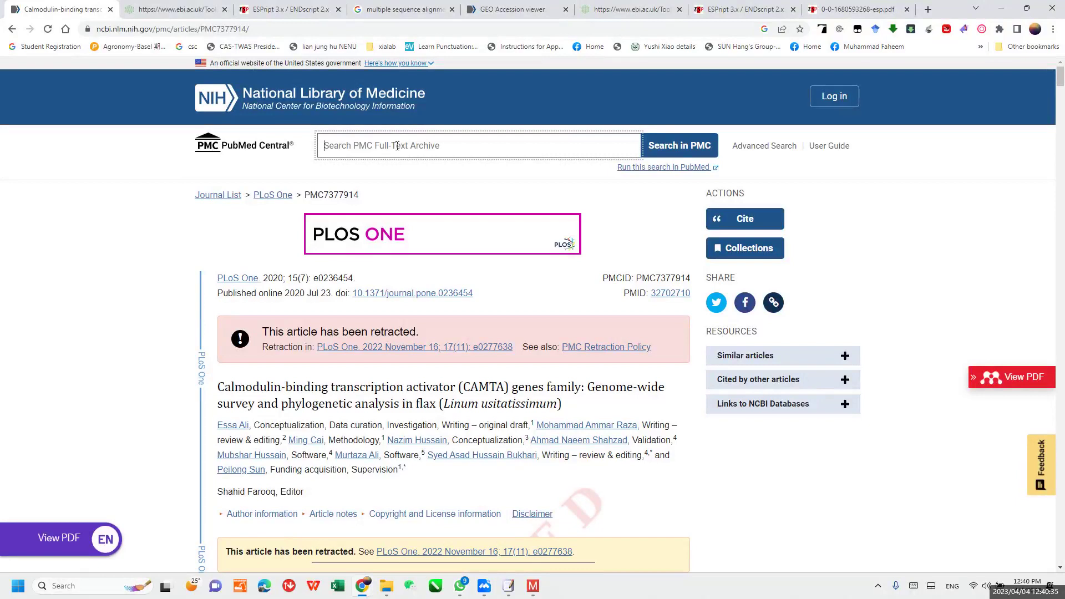
{"action": "scroll", "coordinate": [387, 337], "scroll_direction": "down", "scroll_amount": 9}
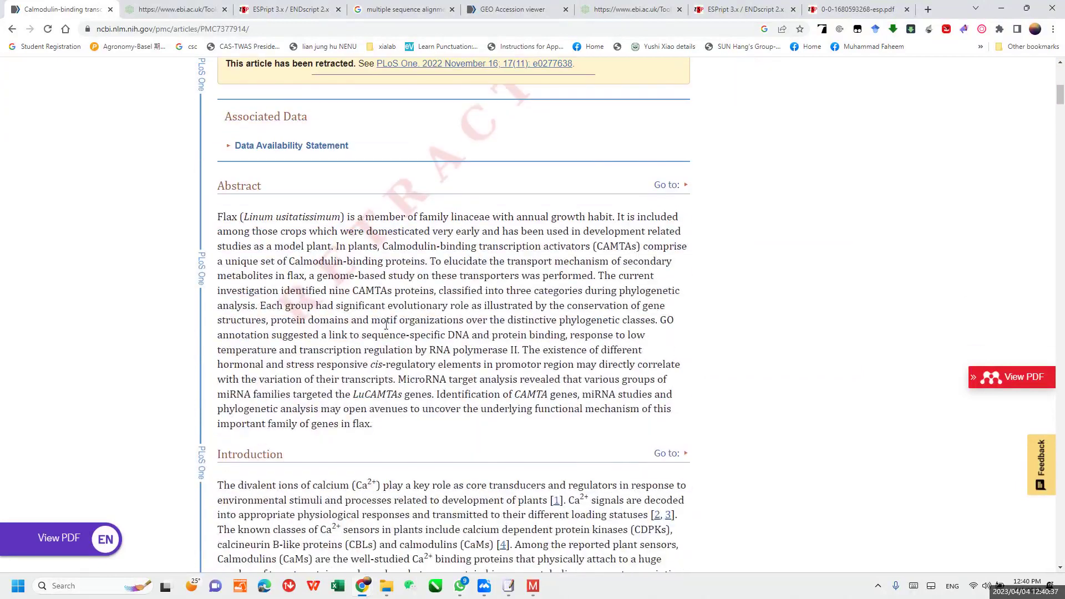
{"action": "scroll", "coordinate": [386, 336], "scroll_direction": "down", "scroll_amount": 15}
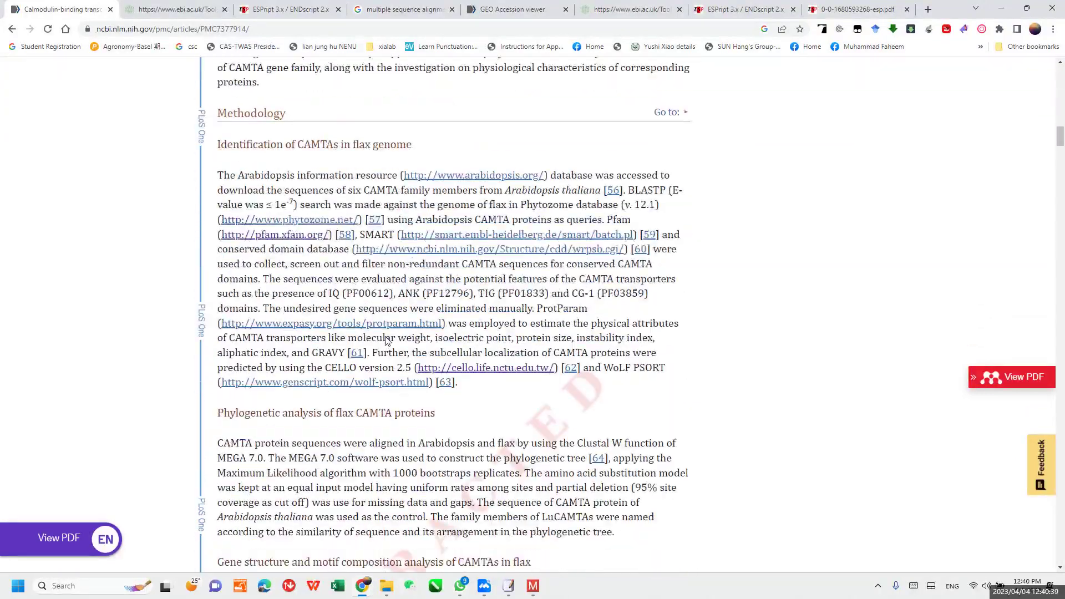
{"action": "scroll", "coordinate": [467, 332], "scroll_direction": "down", "scroll_amount": 18}
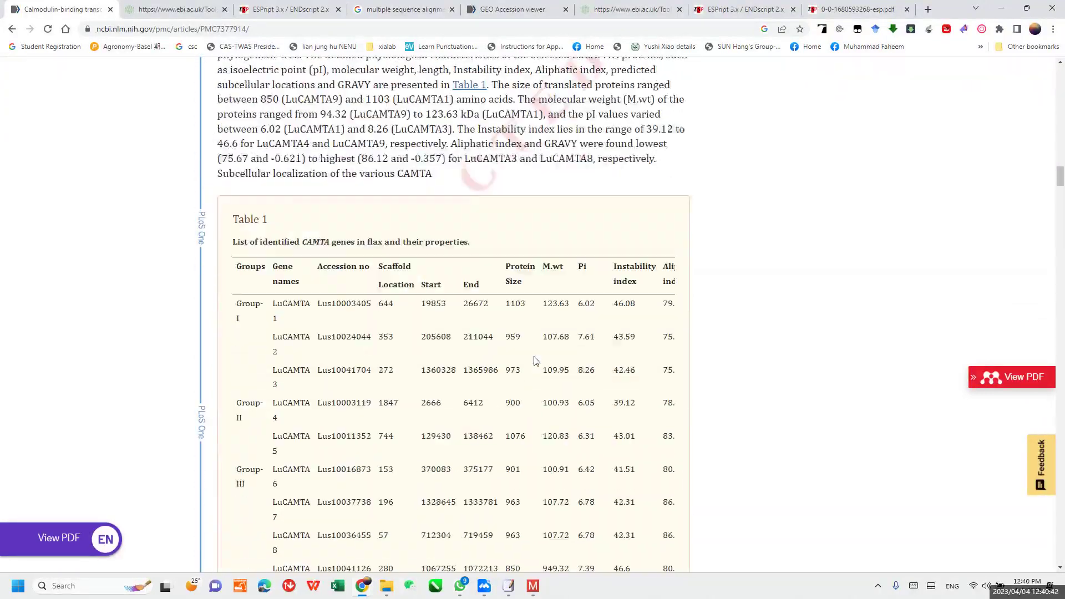
{"action": "scroll", "coordinate": [387, 407], "scroll_direction": "down", "scroll_amount": 2}
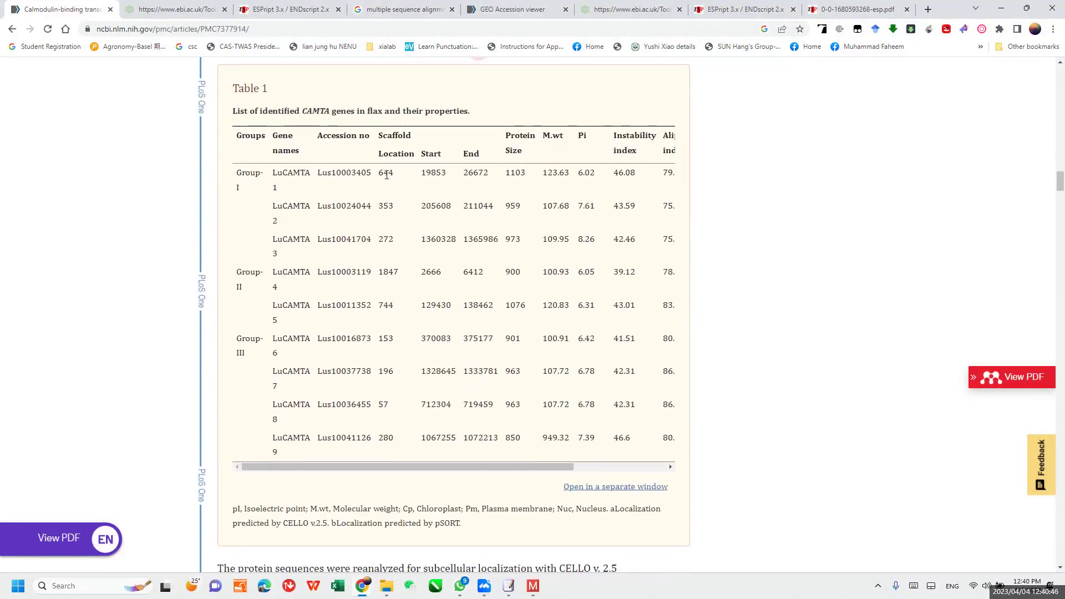
{"action": "left_click_drag", "start_coordinate": [316, 137], "coordinate": [373, 139]}
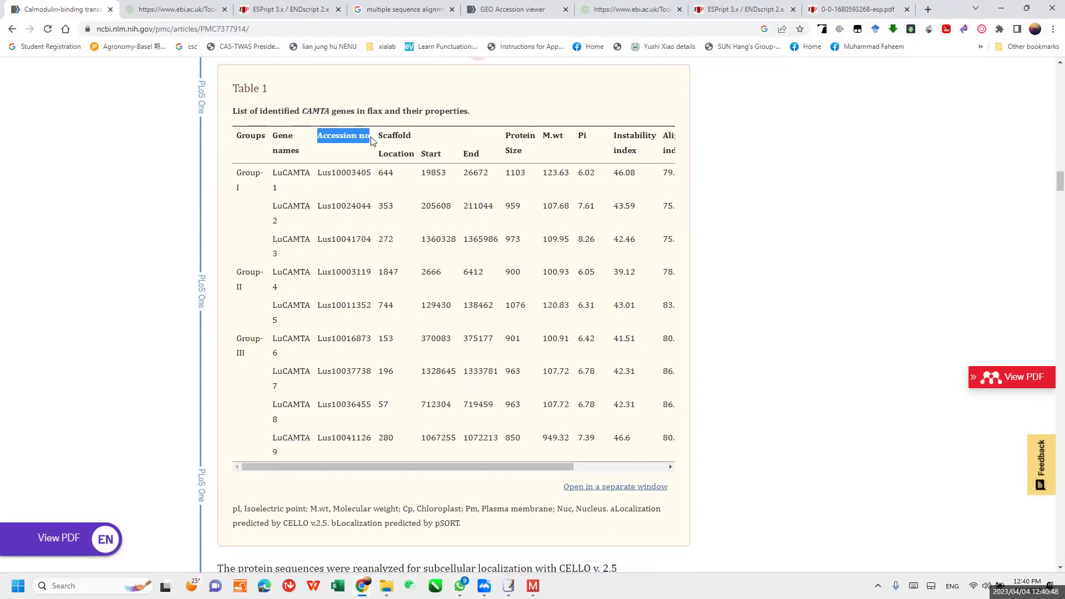
{"action": "double_click", "coordinate": [353, 172]}
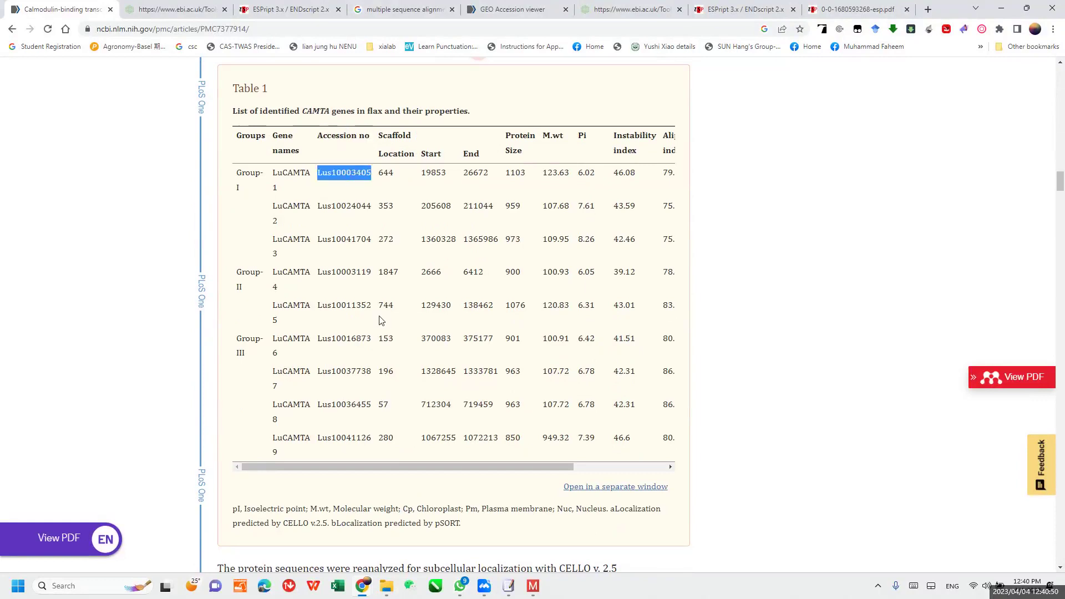
Step: Return to the article's Methodology section and read how the CAMTA genes were identified and the phylogenetic tree built
{"action": "scroll", "coordinate": [380, 320], "scroll_direction": "up", "scroll_amount": 10}
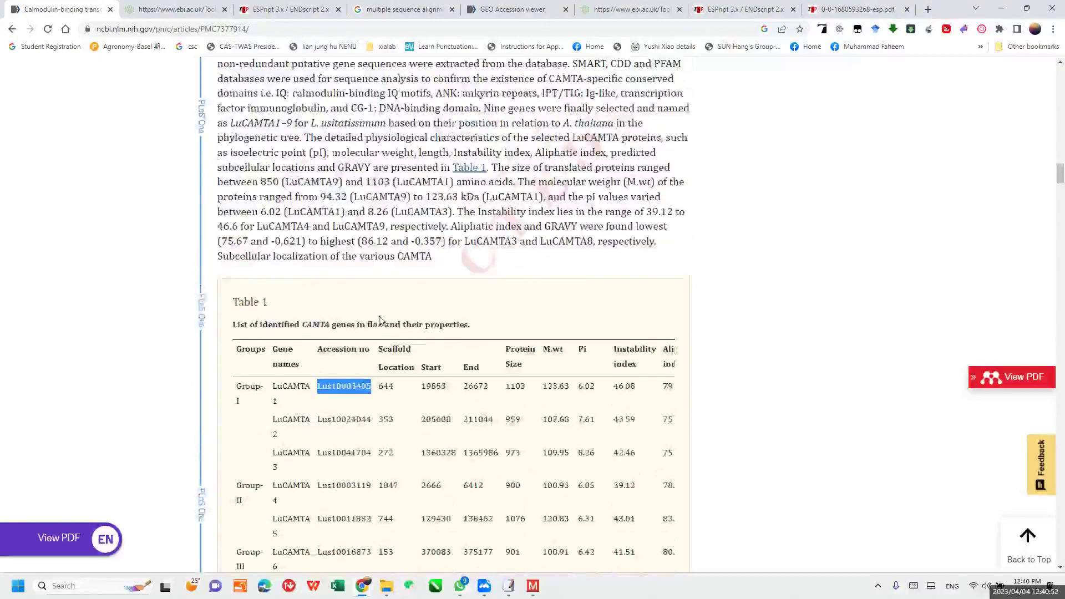
{"action": "scroll", "coordinate": [380, 320], "scroll_direction": "up", "scroll_amount": 12}
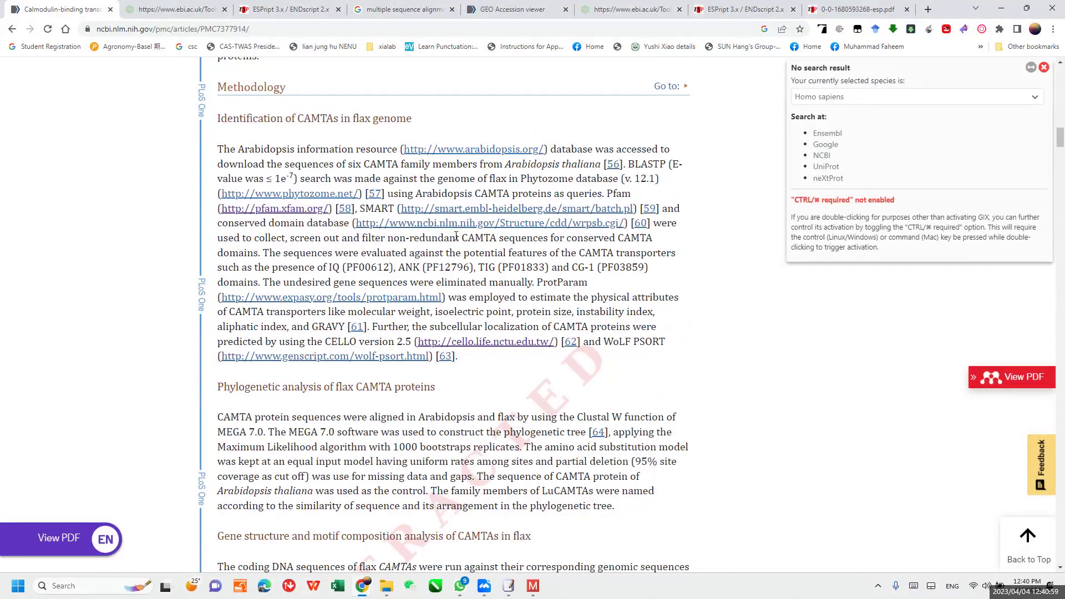
{"action": "scroll", "coordinate": [456, 236], "scroll_direction": "down", "scroll_amount": 5}
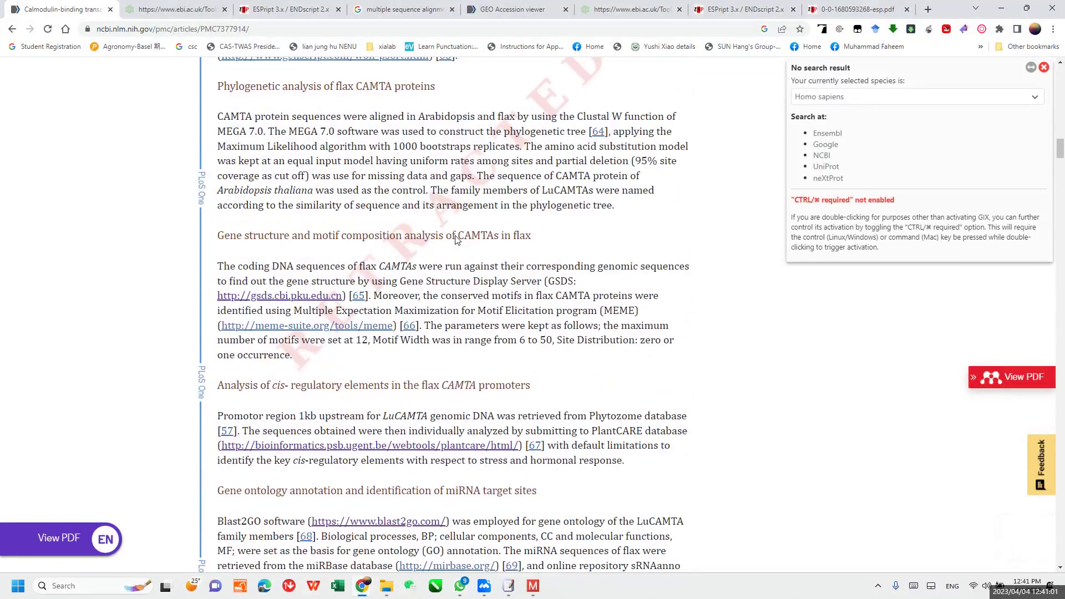
Step: Read on from the methods into the Results, highlighting "Phytozome database" and LuCAMTA1's accession Lus10003405 in Table 1
{"action": "scroll", "coordinate": [456, 238], "scroll_direction": "down", "scroll_amount": 3}
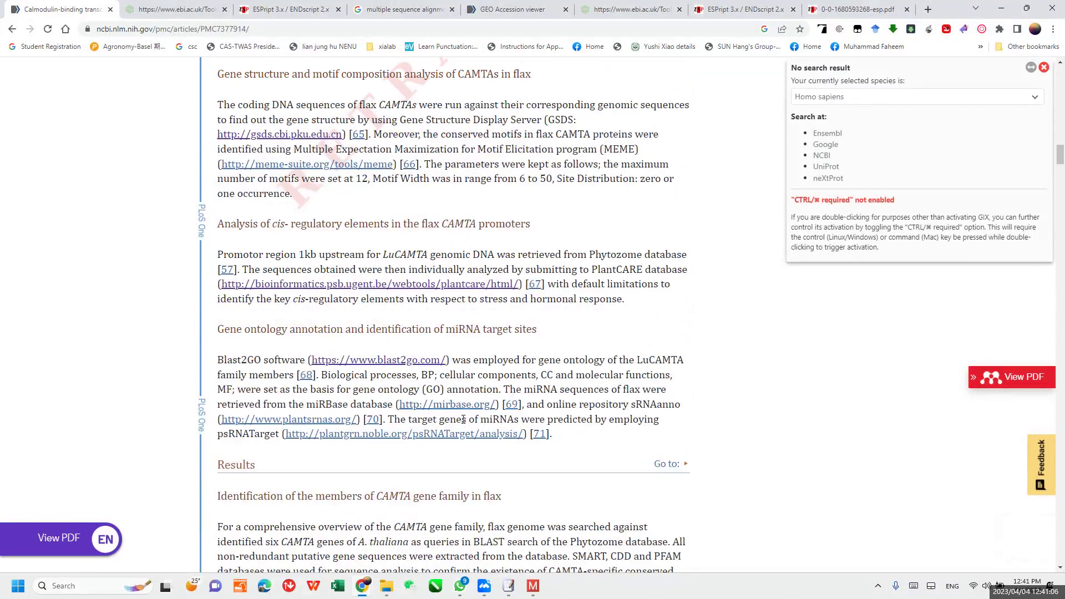
{"action": "scroll", "coordinate": [434, 452], "scroll_direction": "down", "scroll_amount": 5}
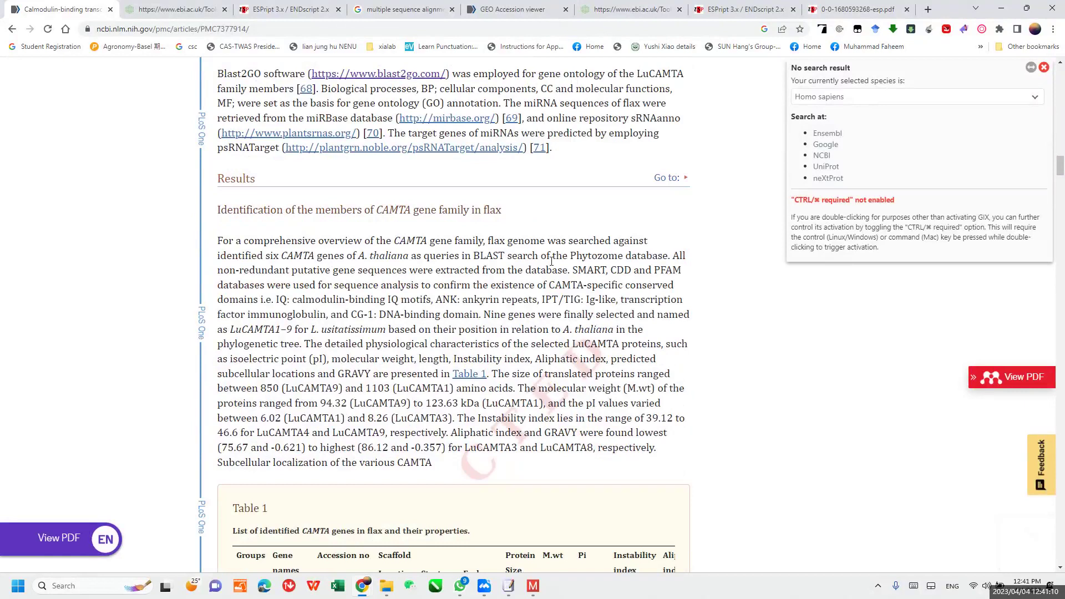
{"action": "left_click_drag", "start_coordinate": [571, 256], "coordinate": [671, 257]}
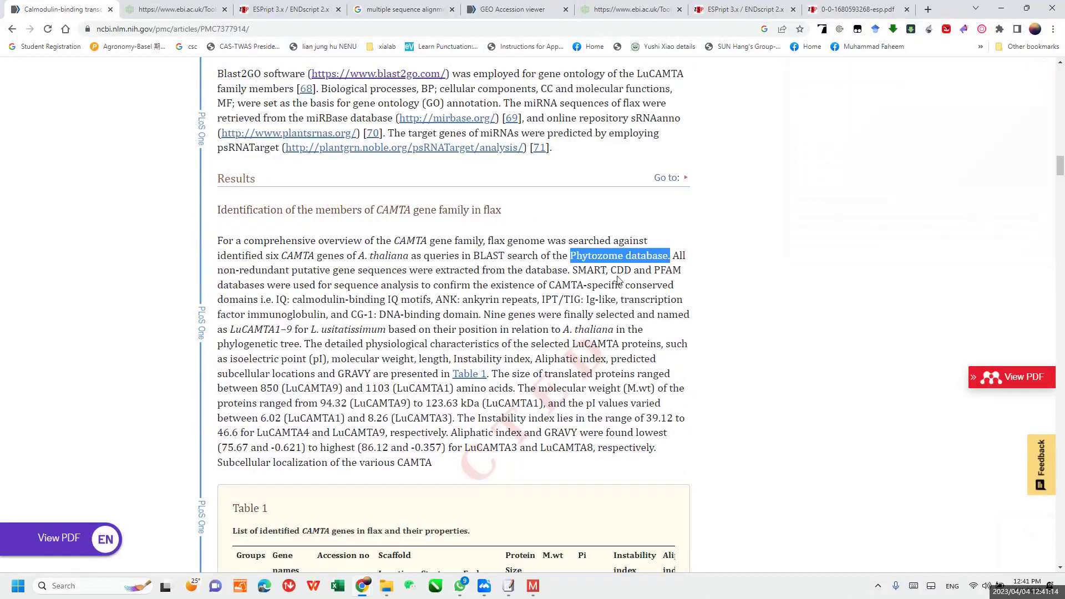
{"action": "scroll", "coordinate": [484, 315], "scroll_direction": "down", "scroll_amount": 1}
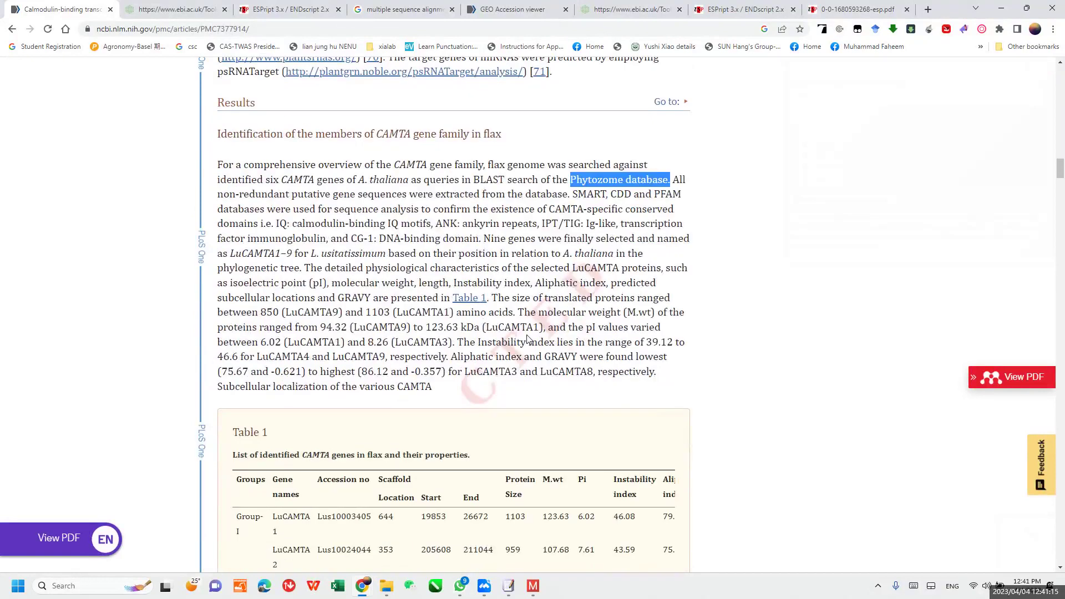
{"action": "scroll", "coordinate": [388, 382], "scroll_direction": "down", "scroll_amount": 2}
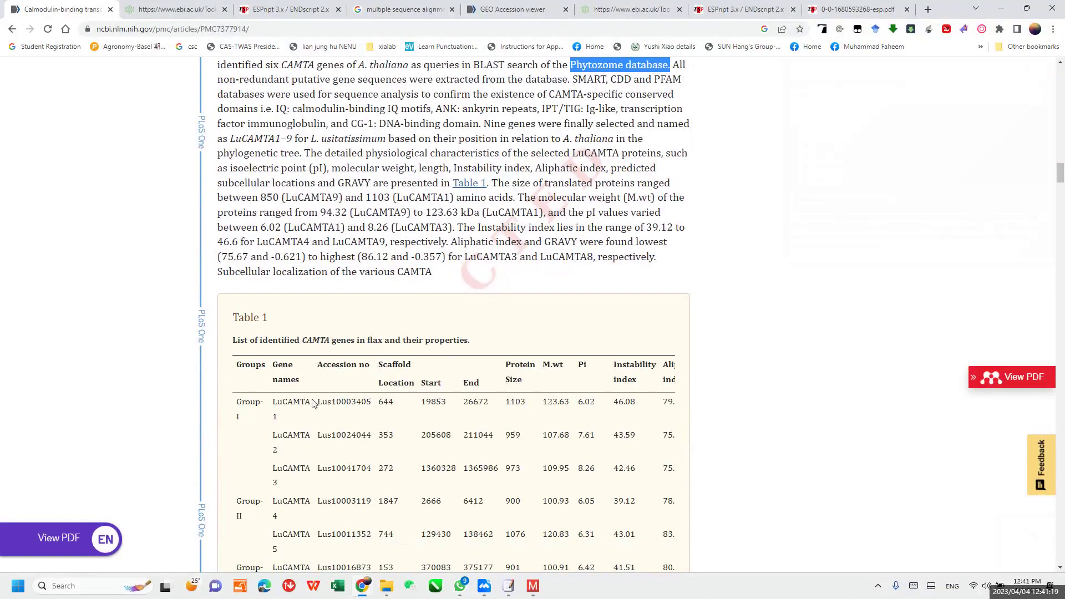
{"action": "left_click_drag", "start_coordinate": [317, 402], "coordinate": [371, 401]}
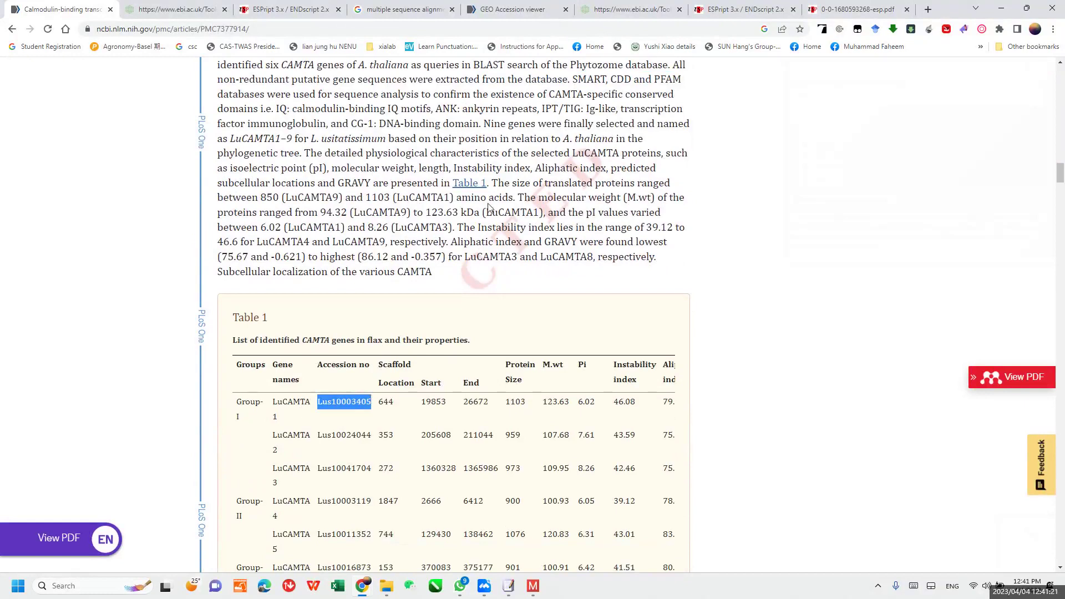
{"action": "left_click", "coordinate": [462, 224]}
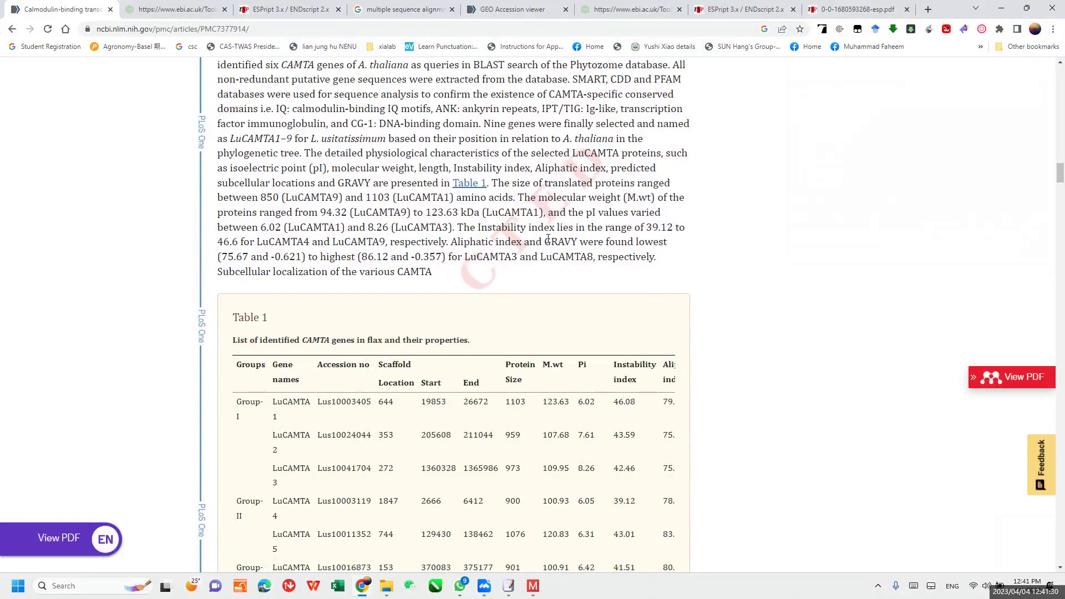
Step: Launch TBtools, examine the input file field of its Fasta Extract (Recommended) tool, and quit the program completely
{"action": "key", "text": "super"}
{"action": "type", "text": "tb"}
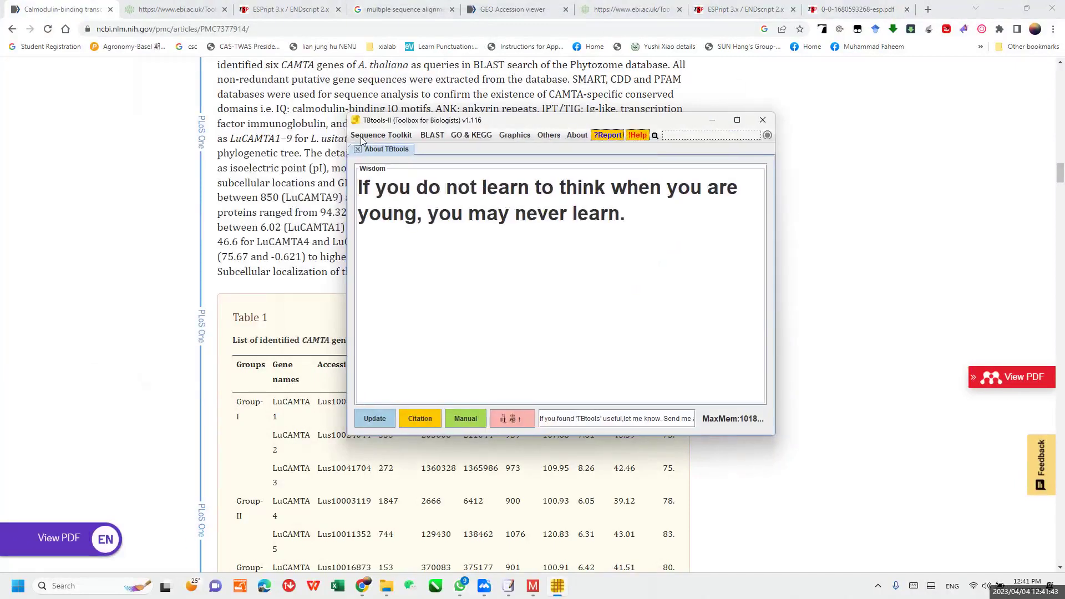
{"action": "left_click", "coordinate": [361, 136]}
{"action": "mouse_move", "coordinate": [383, 151]}
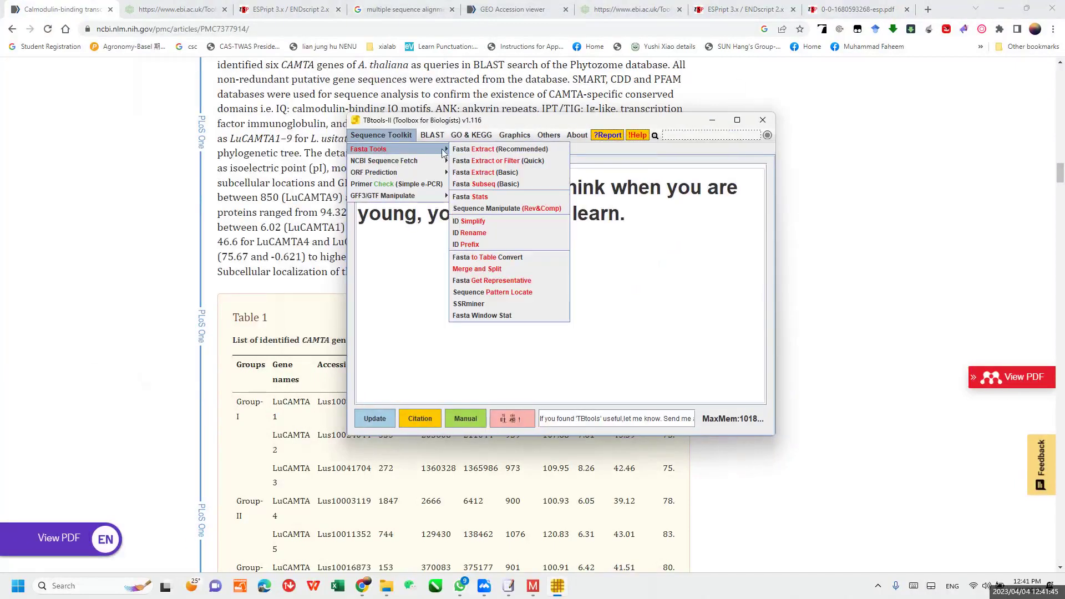
{"action": "left_click", "coordinate": [474, 149]}
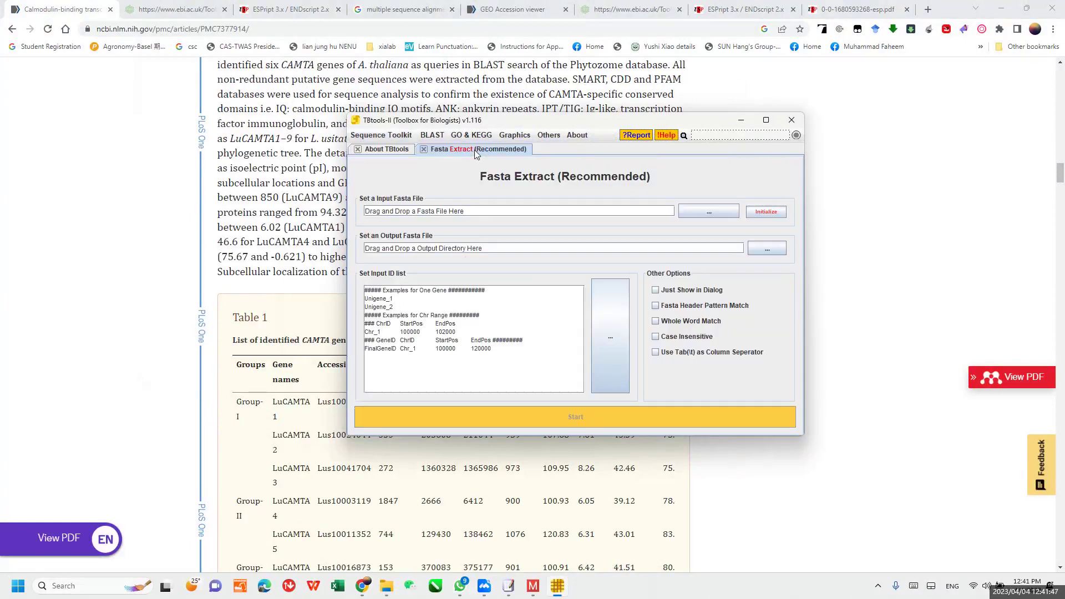
{"action": "double_click", "coordinate": [458, 212]}
{"action": "left_click_drag", "start_coordinate": [465, 211], "coordinate": [381, 204]}
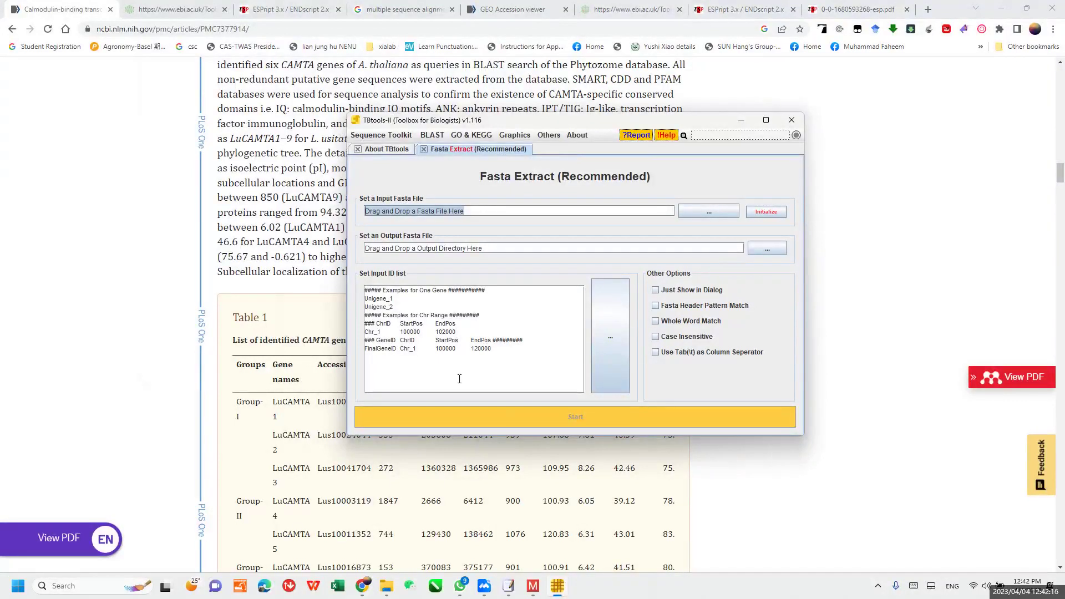
{"action": "left_click", "coordinate": [792, 120]}
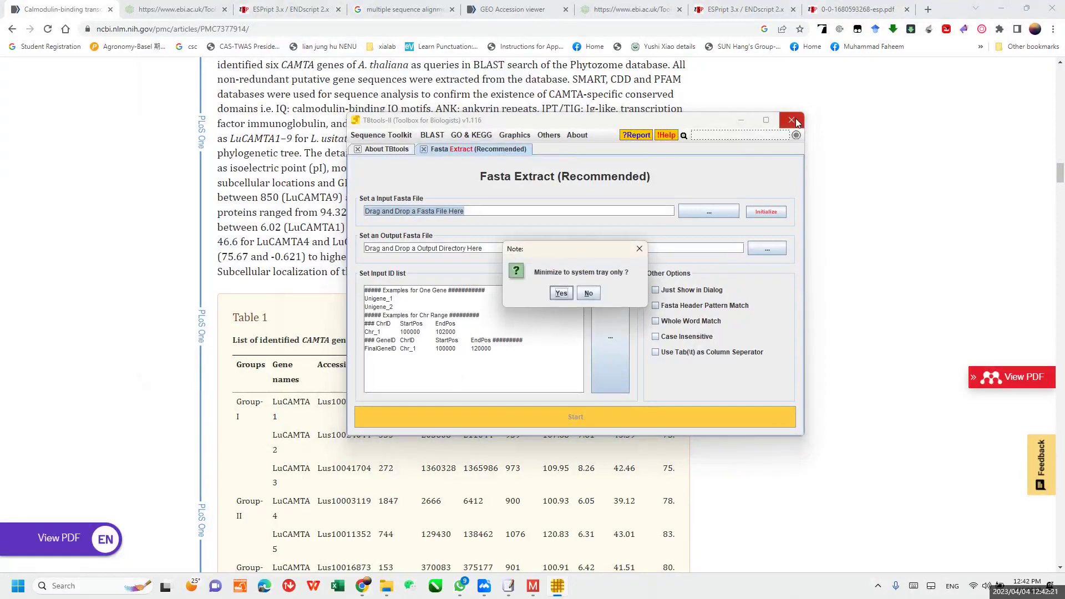
{"action": "left_click", "coordinate": [589, 294]}
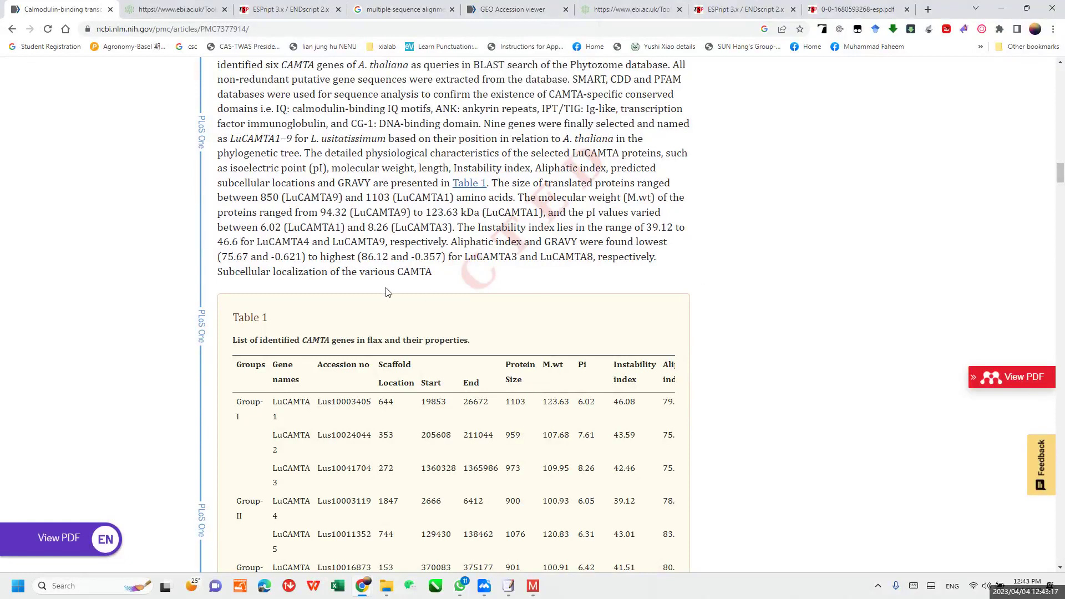
Step: Examine the whole of Table 1 in the article, highlighting the LuCAMTA gene name and accession numbers in the Group-I rows
{"action": "scroll", "coordinate": [385, 289], "scroll_direction": "down", "scroll_amount": 3}
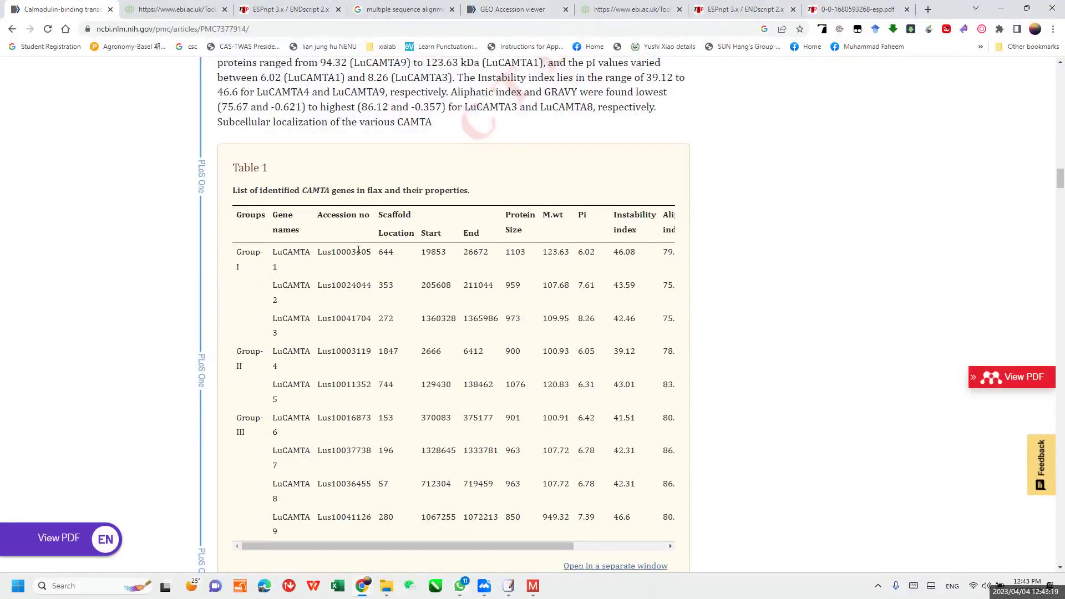
{"action": "double_click", "coordinate": [355, 253]}
{"action": "left_click_drag", "start_coordinate": [353, 286], "coordinate": [353, 319]}
{"action": "left_click", "coordinate": [352, 319]}
{"action": "mouse_move", "coordinate": [532, 585]}
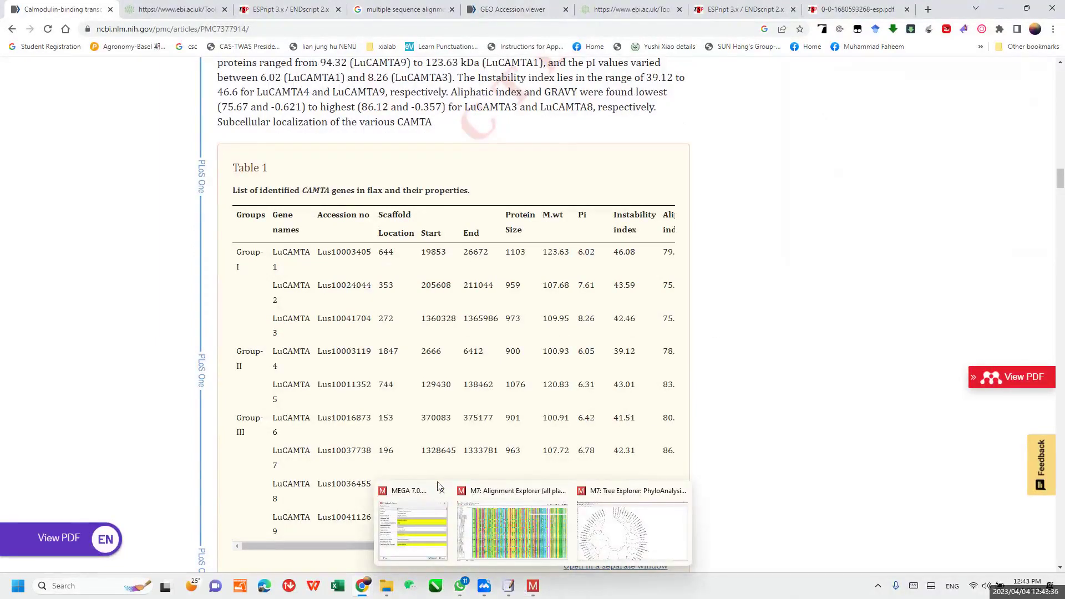
{"action": "double_click", "coordinate": [302, 252]}
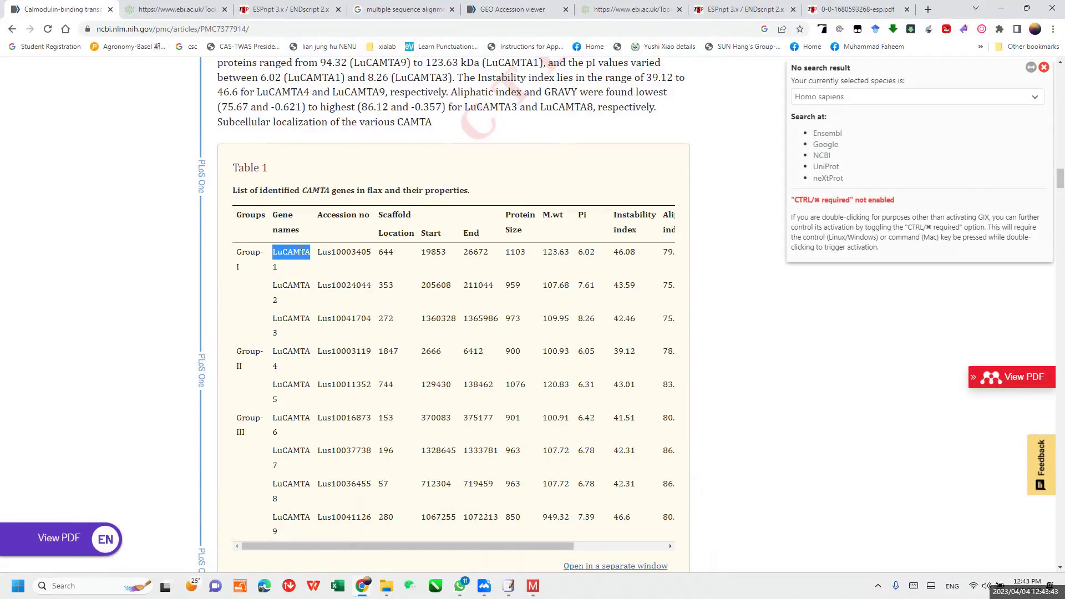
{"action": "left_click", "coordinate": [764, 341]}
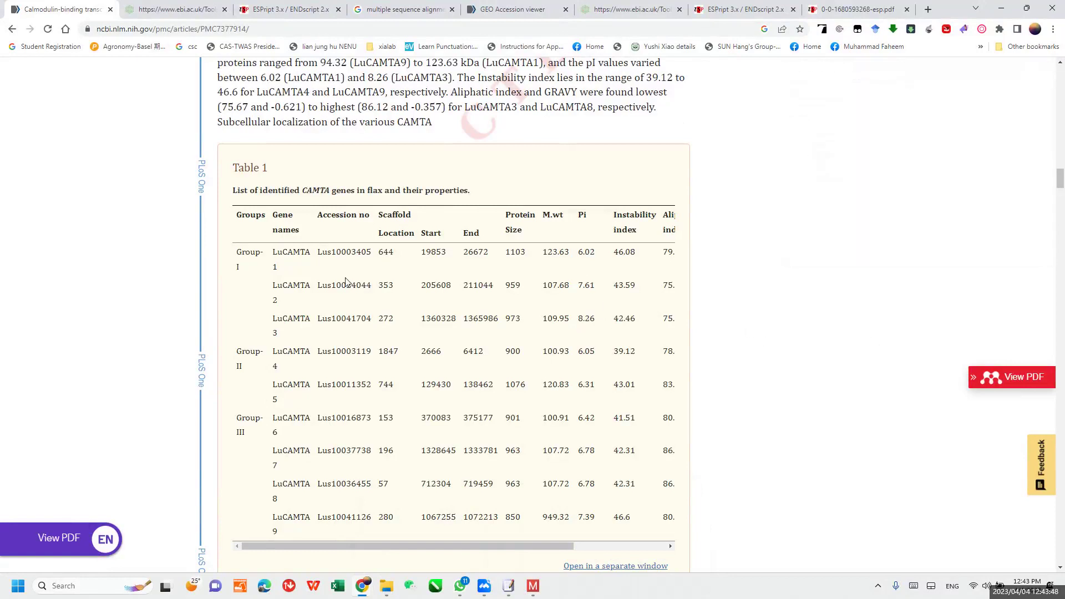
{"action": "double_click", "coordinate": [337, 251]}
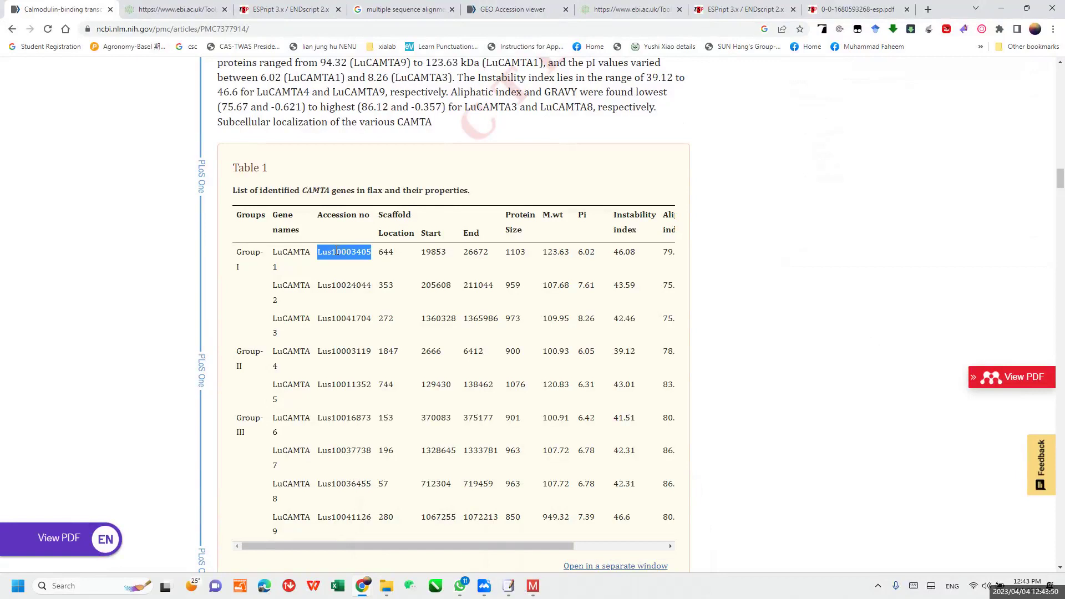
{"action": "left_click", "coordinate": [761, 350]}
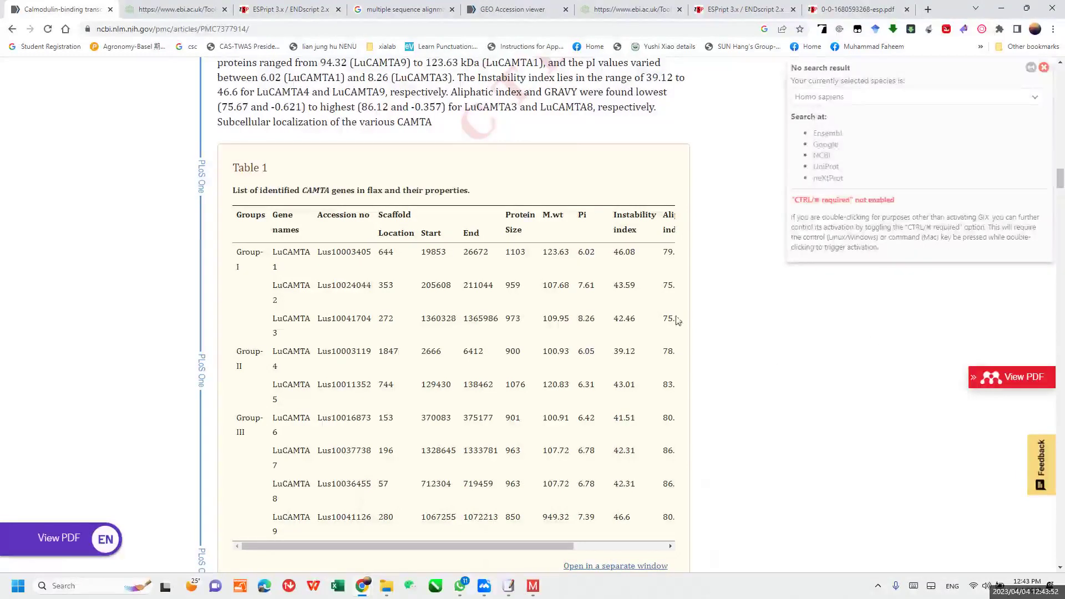
{"action": "key", "text": "super"}
{"action": "type", "text": "tb"}
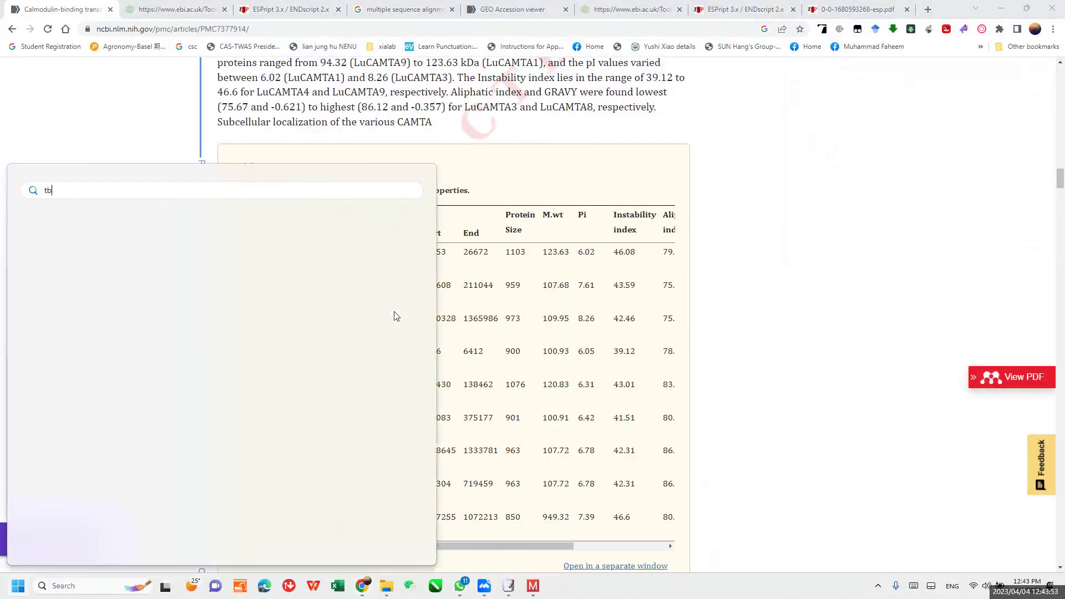
{"action": "left_click", "coordinate": [89, 280]}
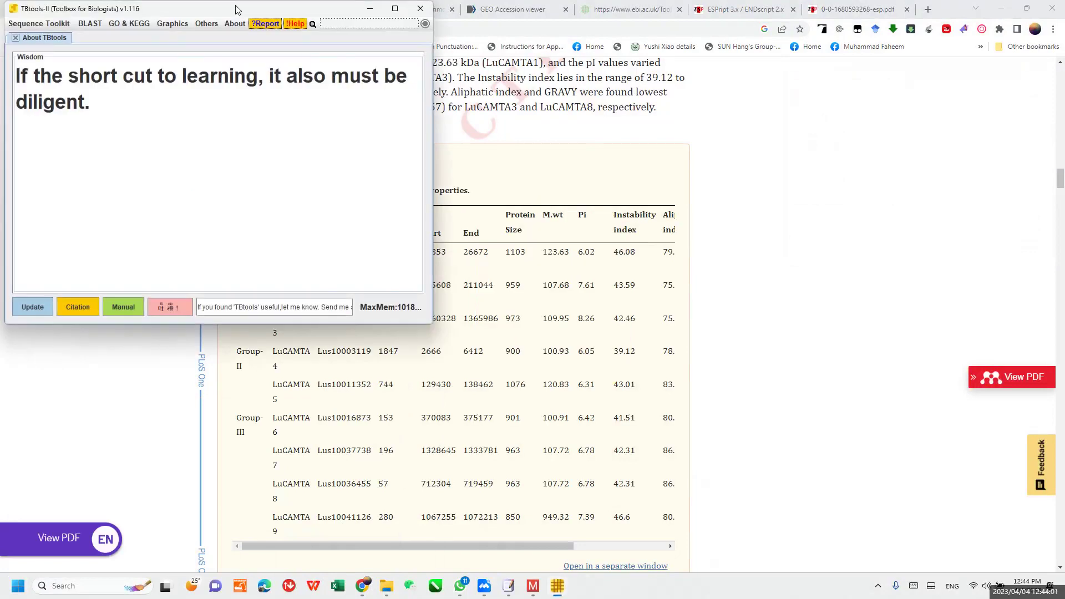
{"action": "left_click_drag", "start_coordinate": [235, 9], "coordinate": [689, 125]}
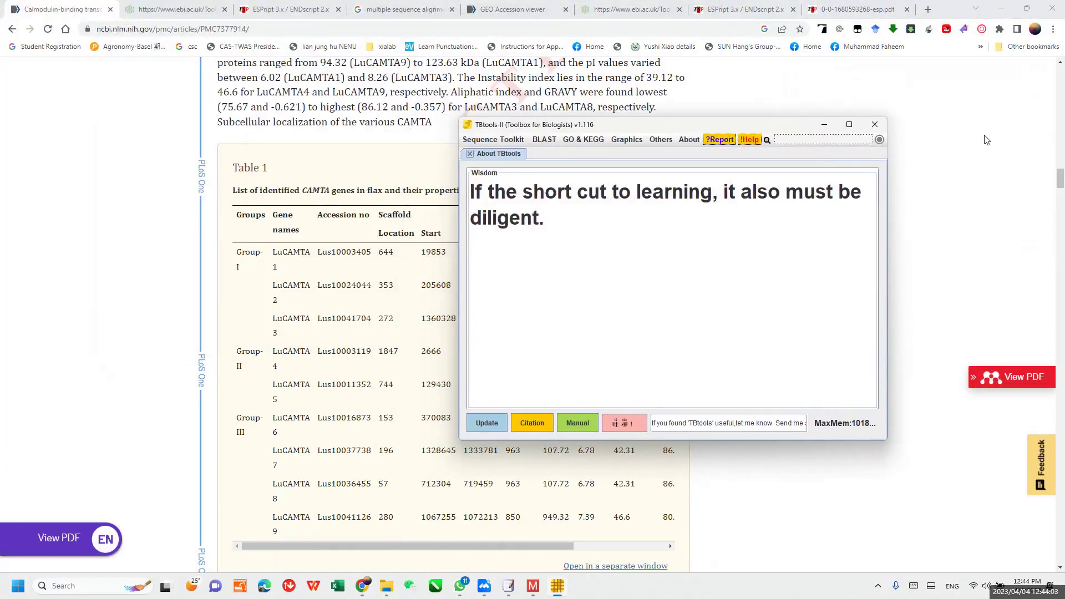
{"action": "left_click", "coordinate": [875, 127]}
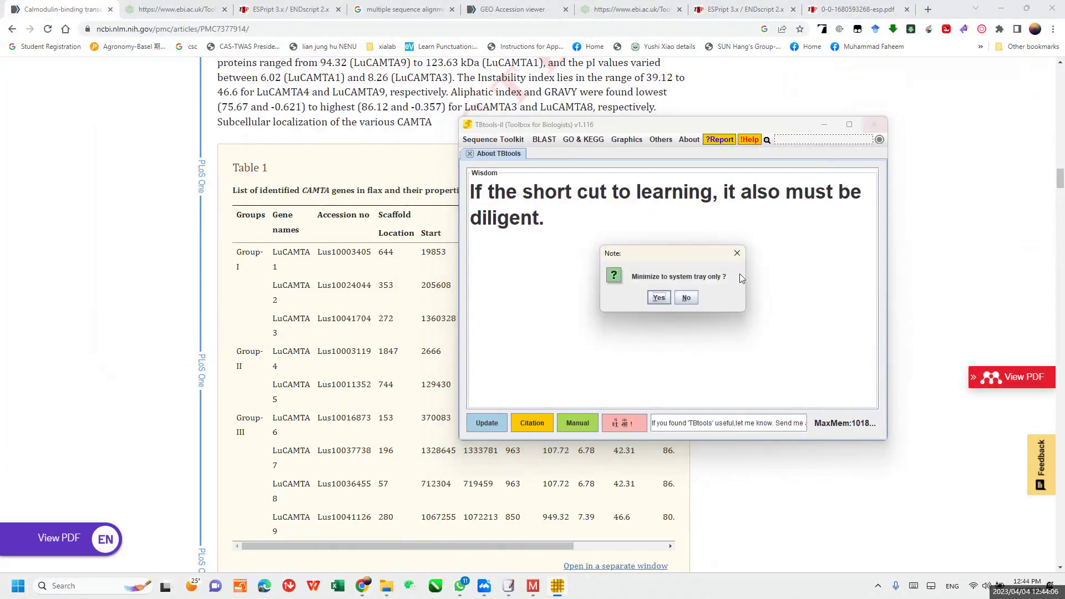
{"action": "left_click", "coordinate": [691, 303]}
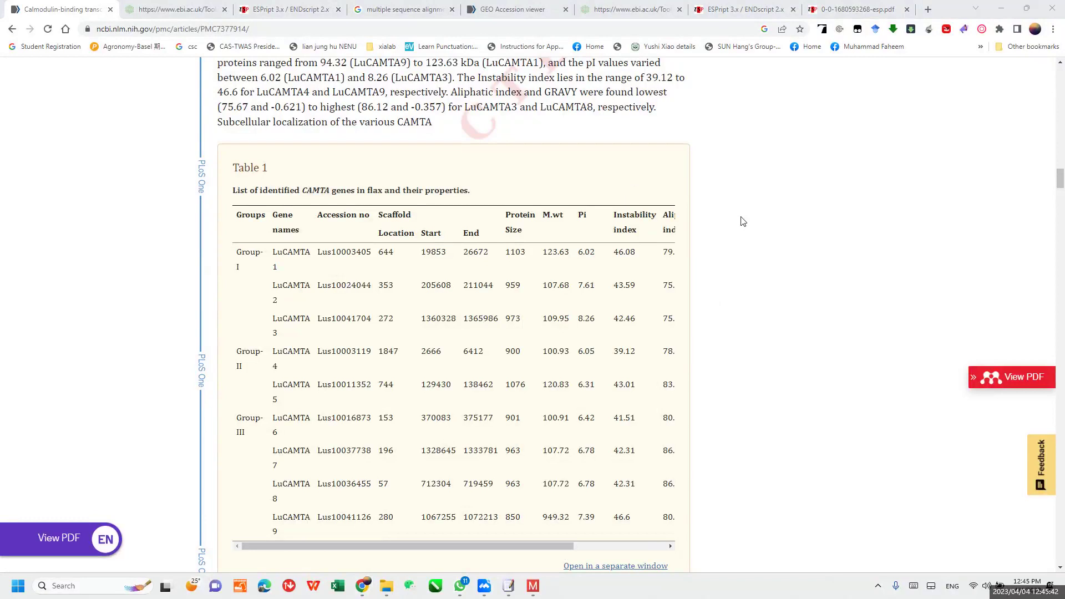
{"action": "scroll", "coordinate": [744, 222], "scroll_direction": "up", "scroll_amount": 3}
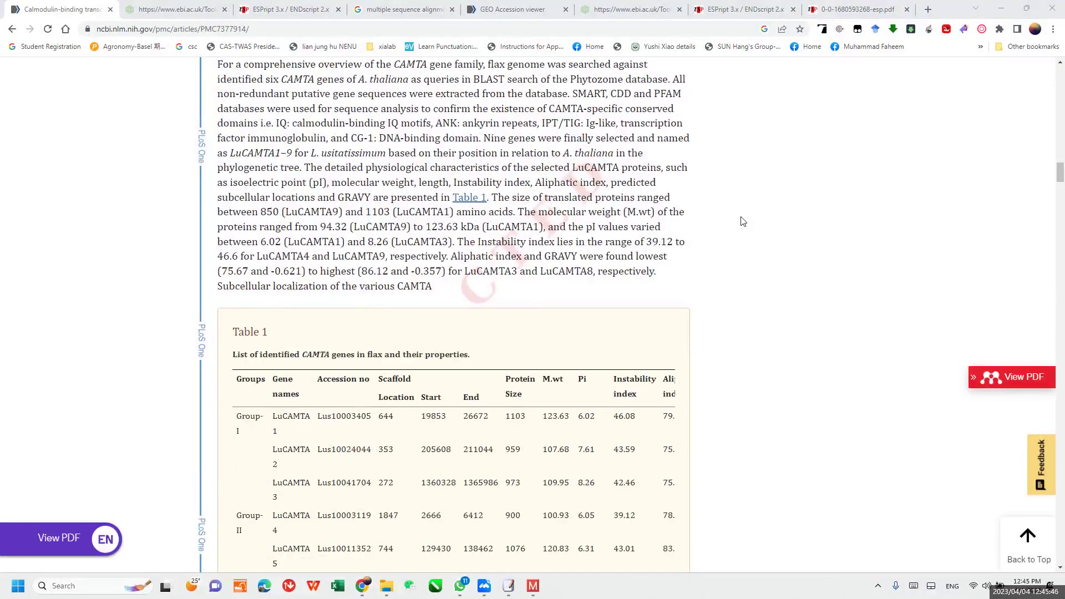
{"action": "scroll", "coordinate": [743, 221], "scroll_direction": "down", "scroll_amount": 2}
{"action": "left_click", "coordinate": [729, 241]}
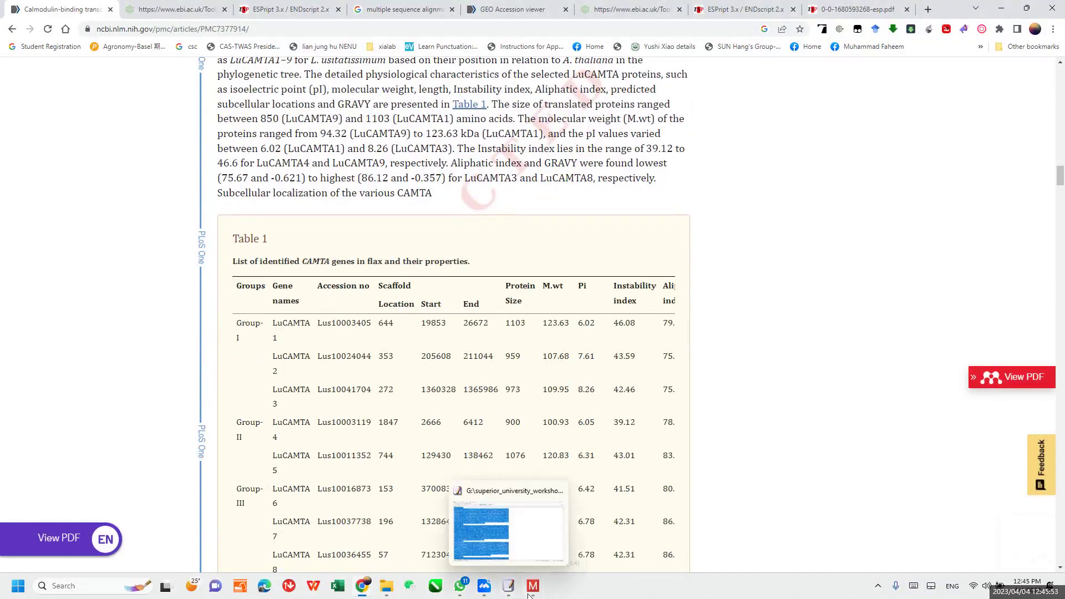
{"action": "mouse_move", "coordinate": [534, 595]}
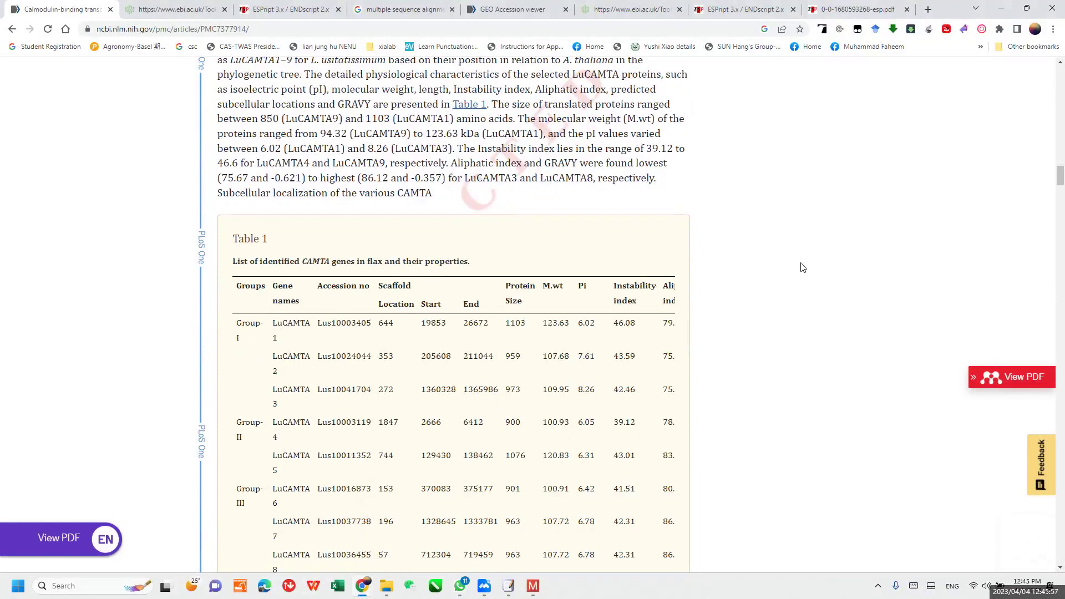
Step: Search Google for "iq-tree" in a new browser tab and open the official IQ-TREE website
{"action": "left_click", "coordinate": [928, 9]}
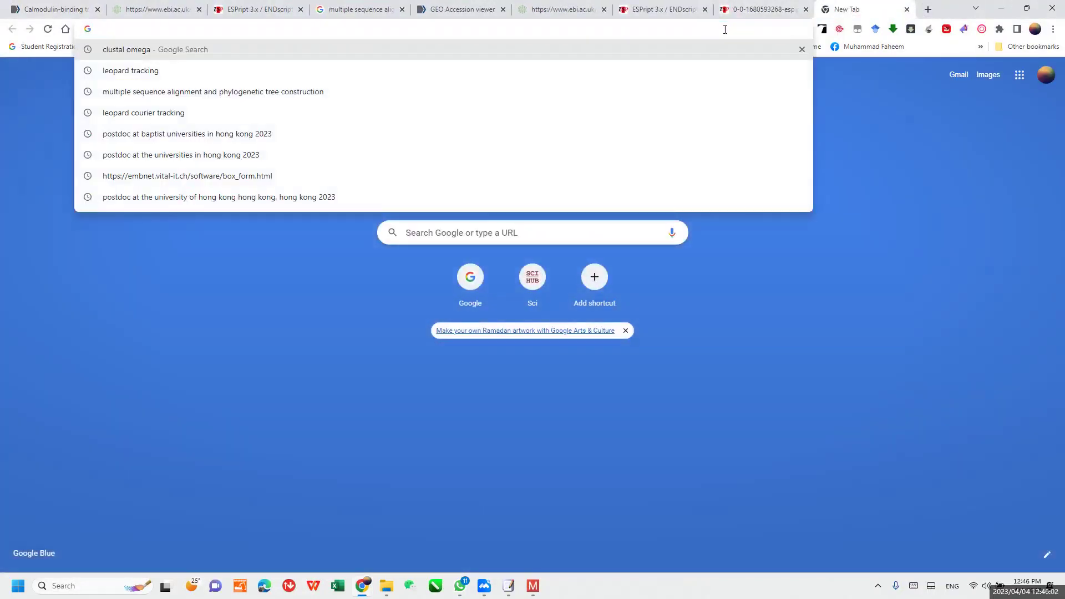
{"action": "type", "text": "iq-tree"}
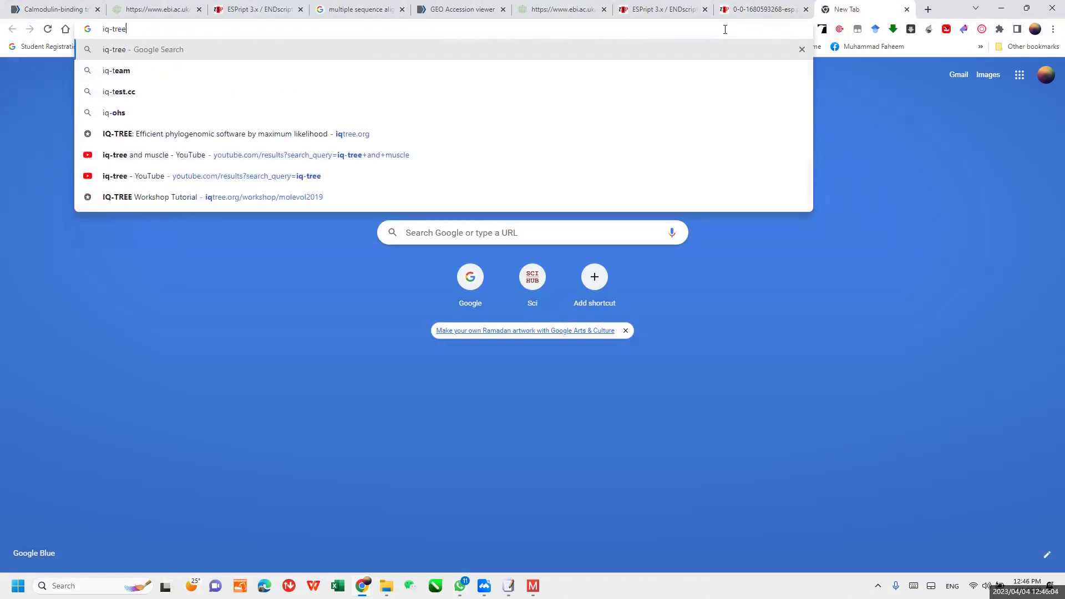
{"action": "key", "text": "Return"}
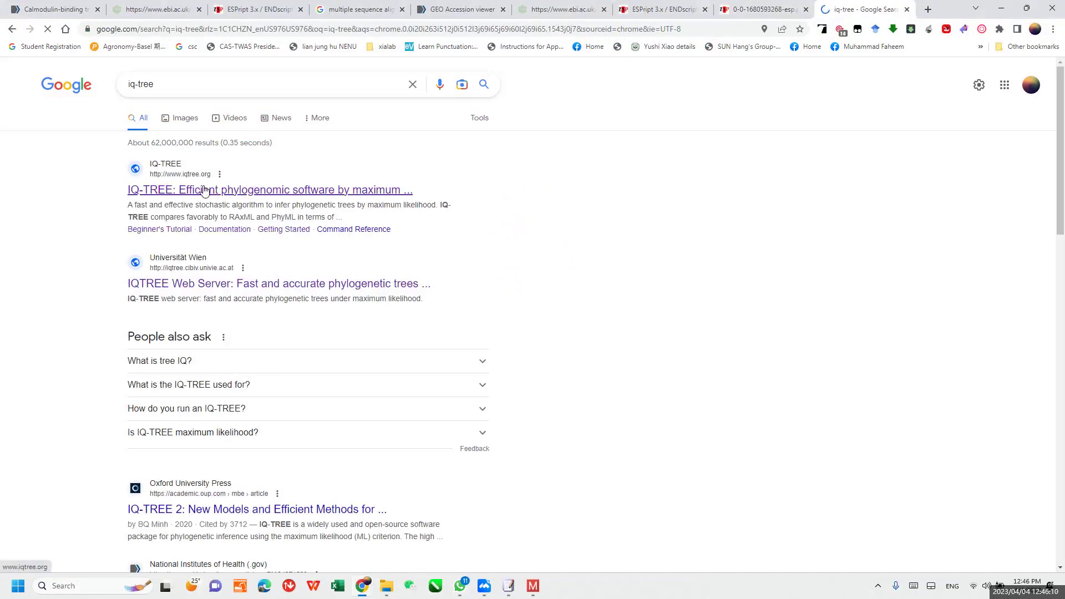
{"action": "left_click", "coordinate": [204, 190]}
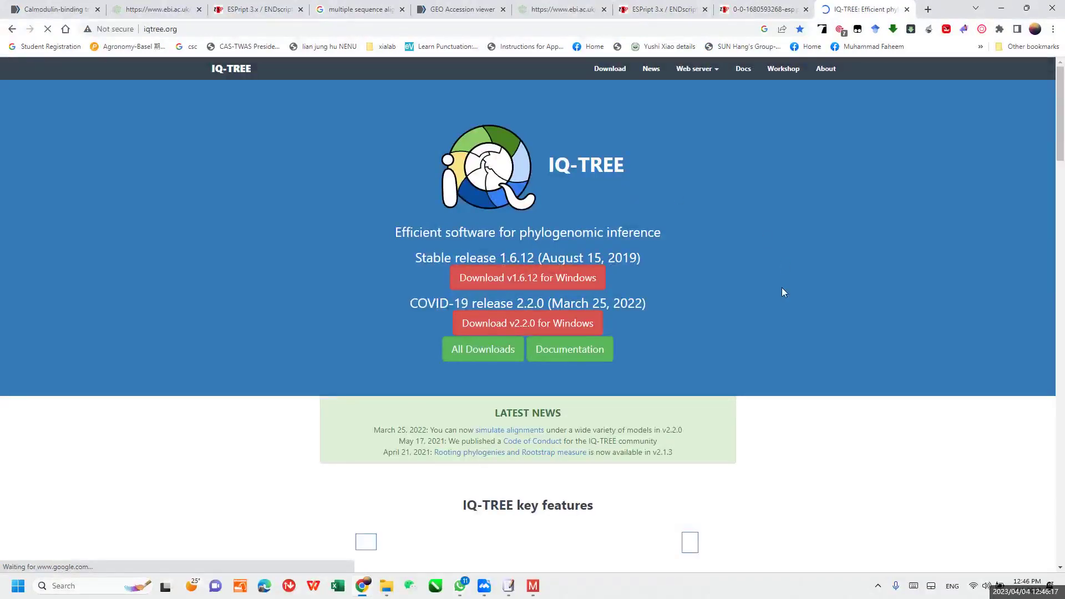
Step: Look over the IQ-TREE homepage and open its CIBIV, Austria web server
{"action": "scroll", "coordinate": [763, 344], "scroll_direction": "down", "scroll_amount": 2}
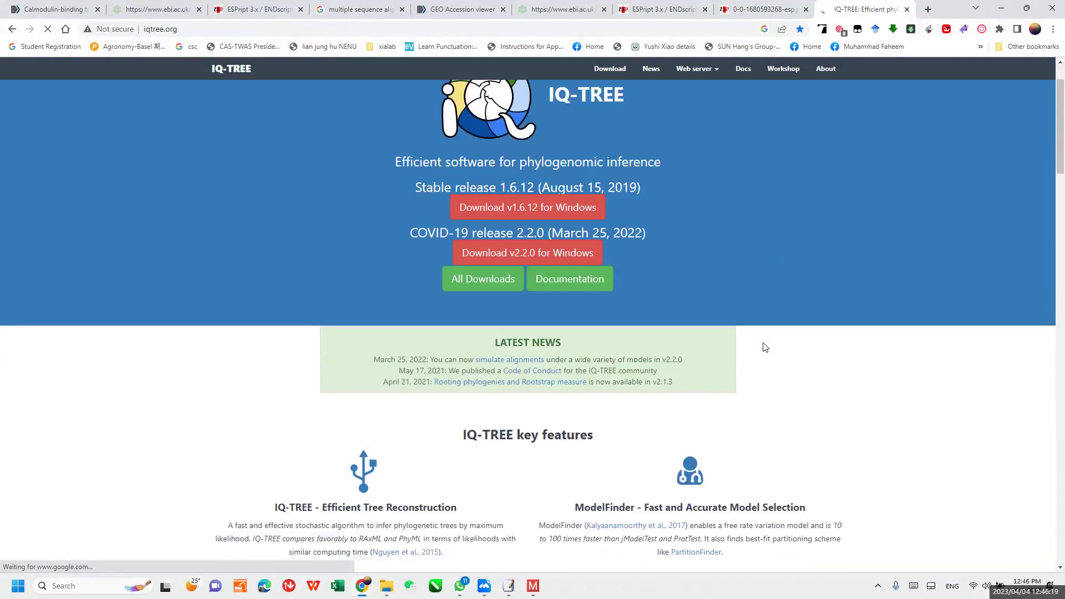
{"action": "scroll", "coordinate": [764, 347], "scroll_direction": "up", "scroll_amount": 1}
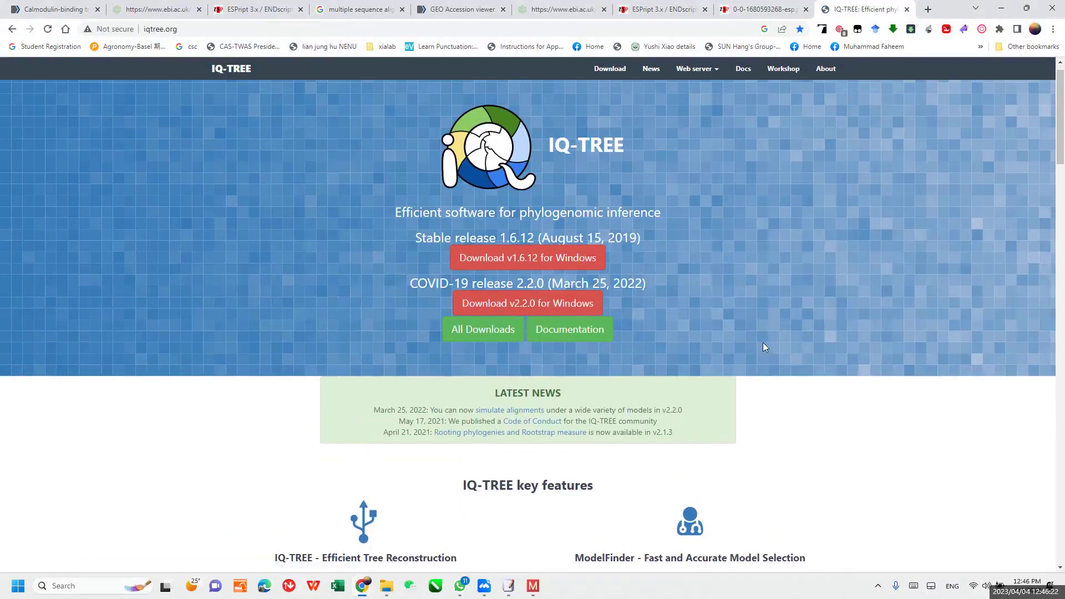
{"action": "scroll", "coordinate": [763, 344], "scroll_direction": "down", "scroll_amount": 1}
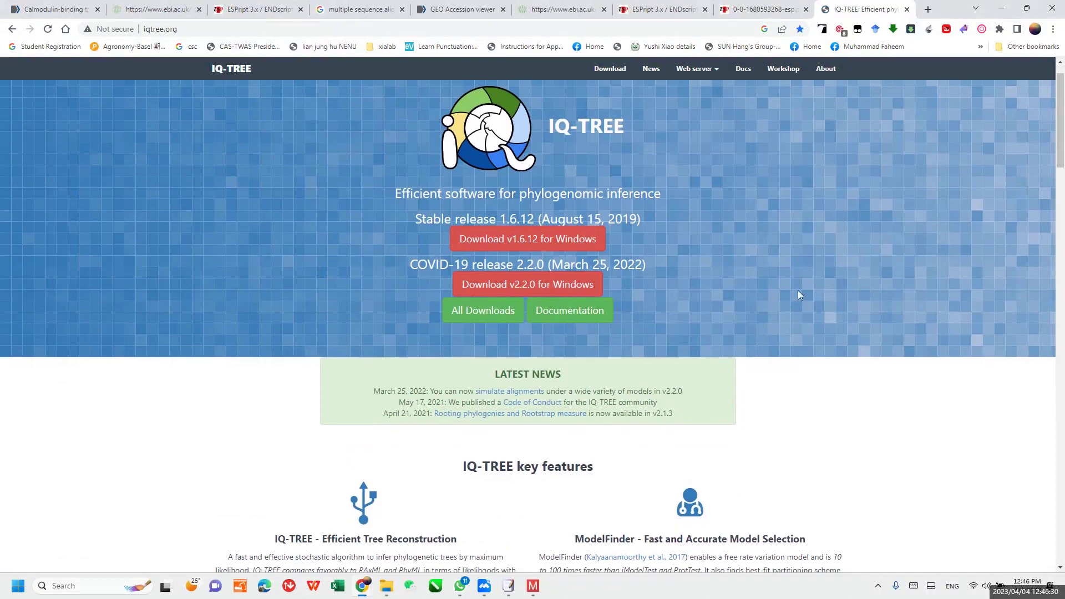
{"action": "left_click", "coordinate": [696, 68]}
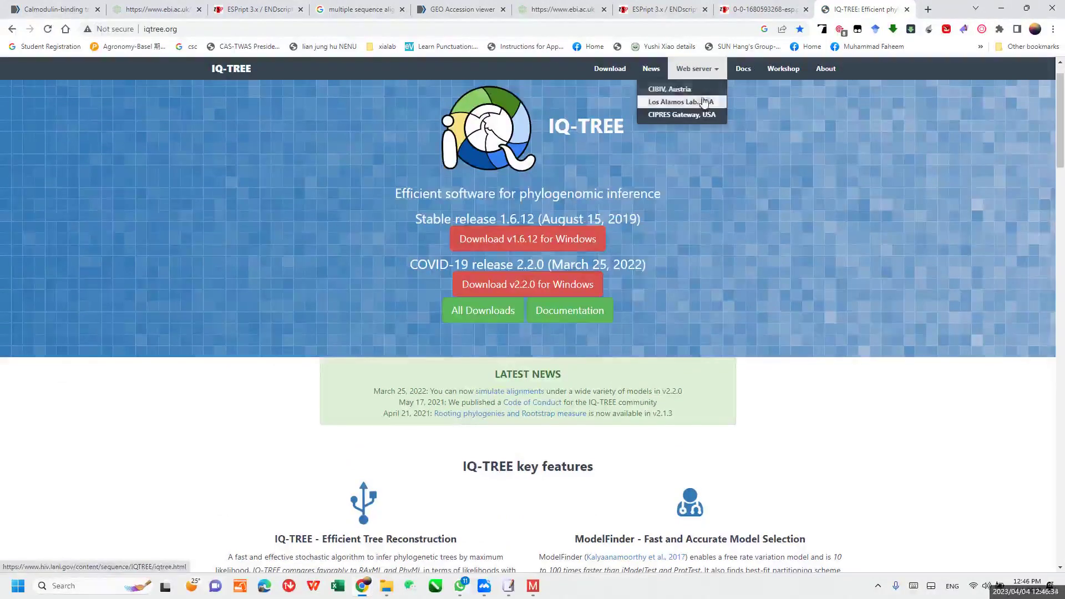
{"action": "left_click", "coordinate": [684, 90]}
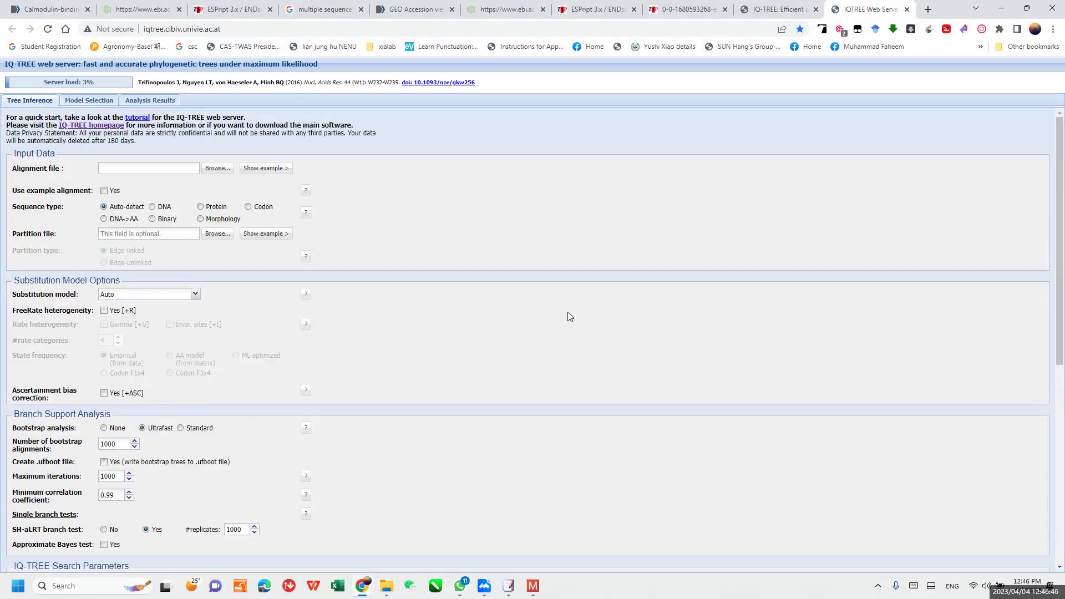
Step: Look through the Tree Inference form and show the example alignment files for the accepted formats
{"action": "scroll", "coordinate": [568, 311], "scroll_direction": "down", "scroll_amount": 5}
{"action": "scroll", "coordinate": [568, 313], "scroll_direction": "down", "scroll_amount": 2}
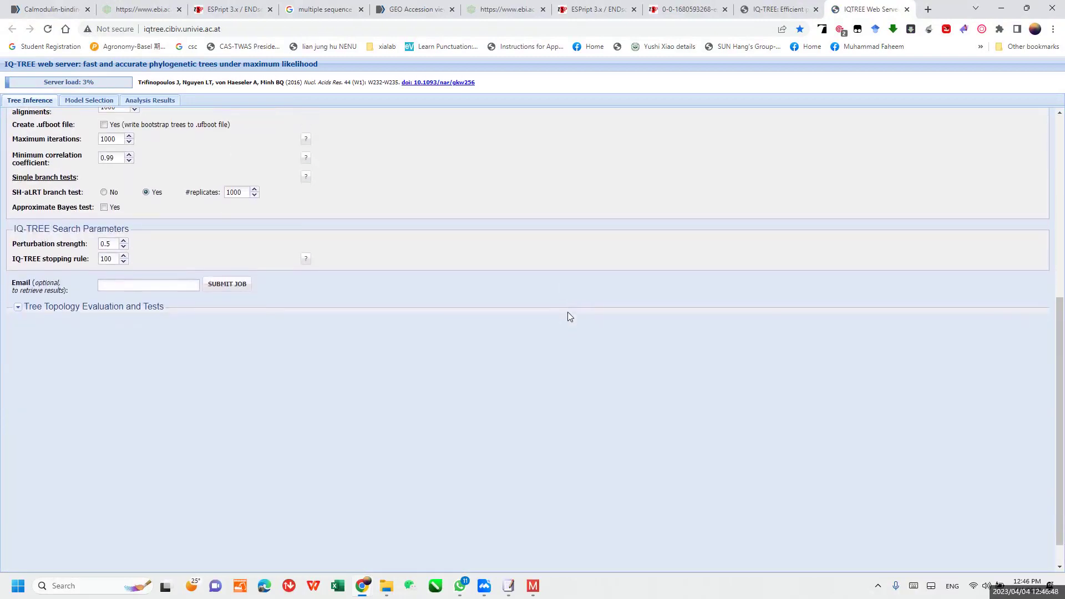
{"action": "scroll", "coordinate": [567, 316], "scroll_direction": "up", "scroll_amount": 7}
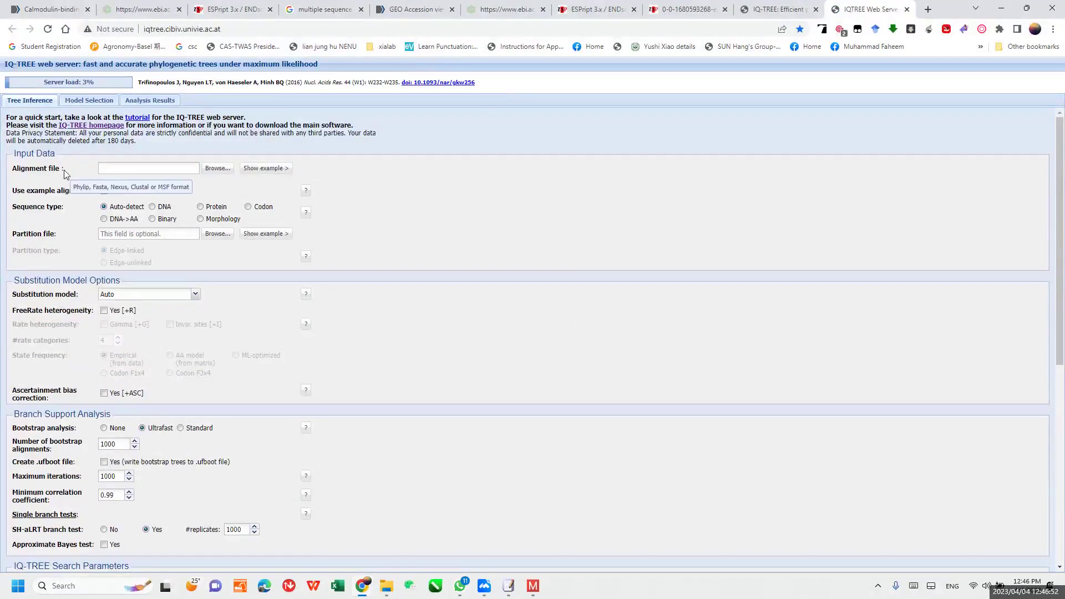
{"action": "left_click", "coordinate": [277, 170]}
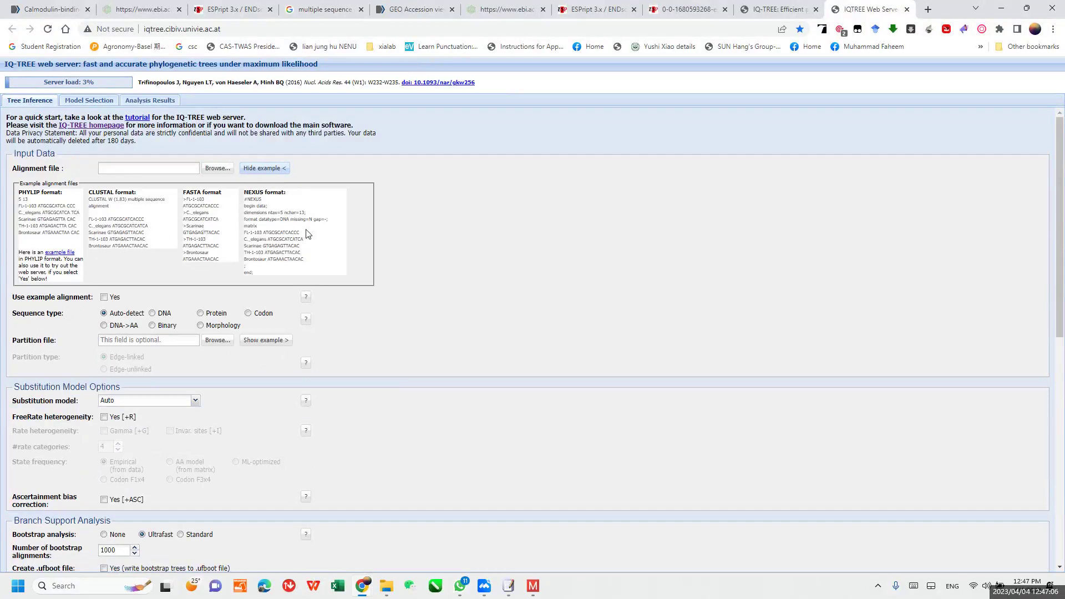
Step: Return from the MUSCLE alignment results to the MUSCLE submission form with its output format parameter
{"action": "left_click", "coordinate": [143, 8]}
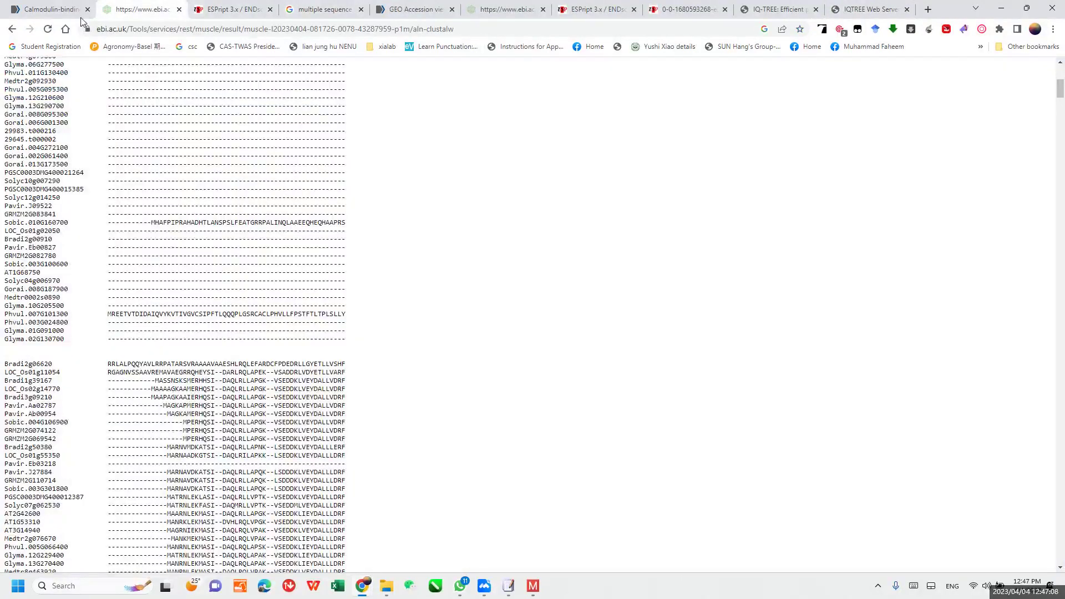
{"action": "left_click", "coordinate": [11, 29]}
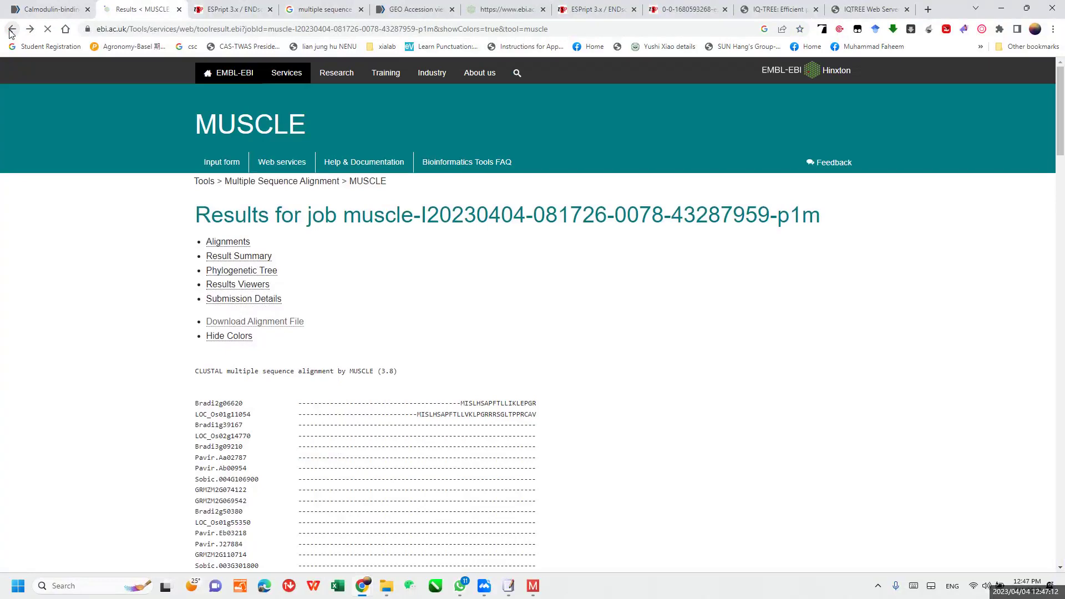
{"action": "left_click", "coordinate": [10, 32]}
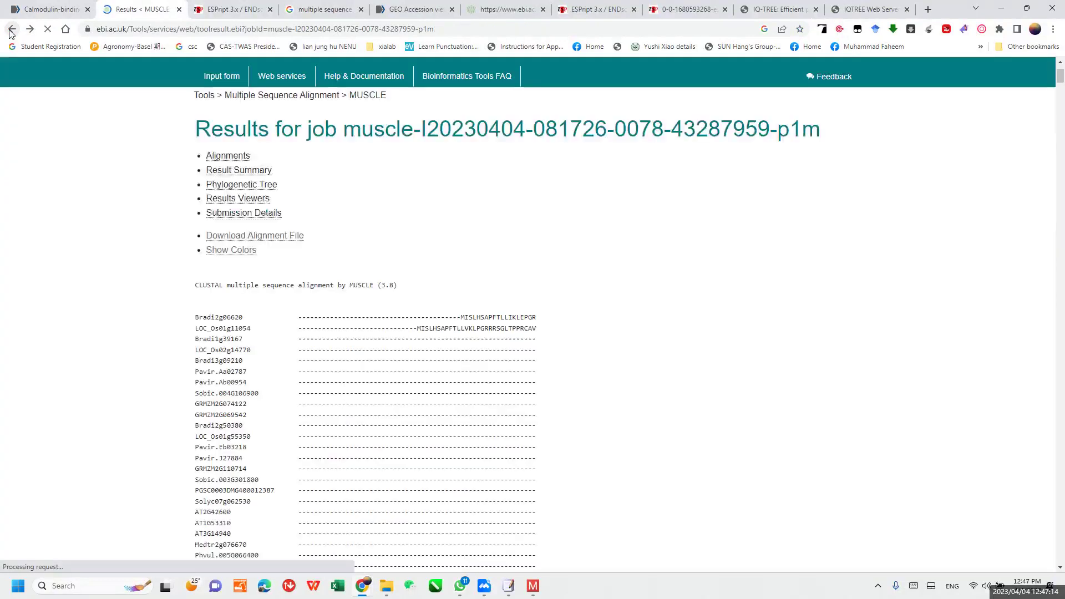
{"action": "left_click", "coordinate": [10, 31]}
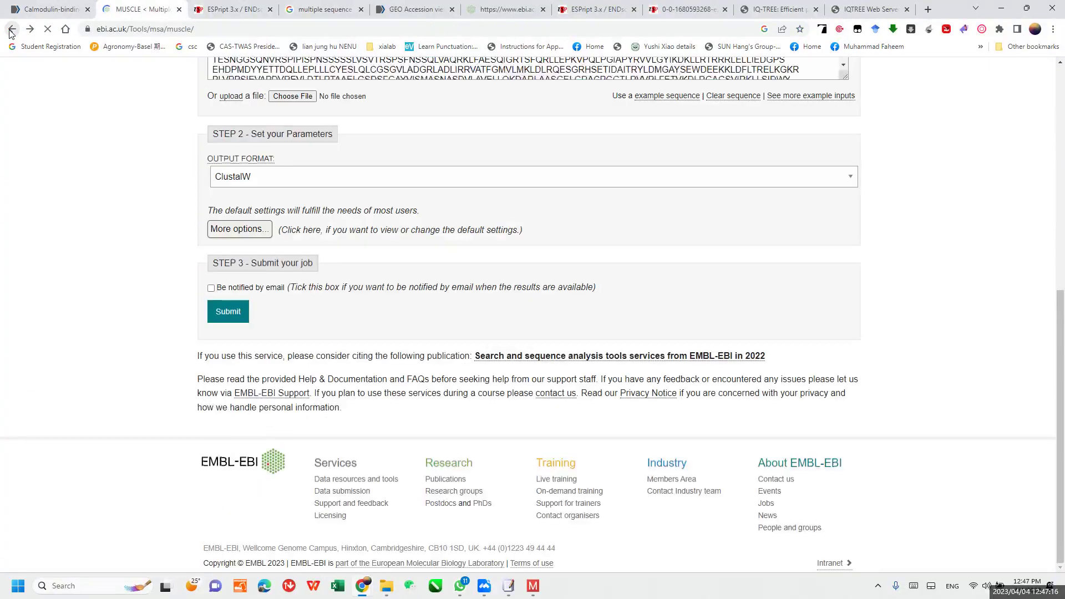
Step: Try Pearson/FASTA as the MUSCLE output format, restore ClustalW, and review the other available formats
{"action": "left_click", "coordinate": [269, 175]}
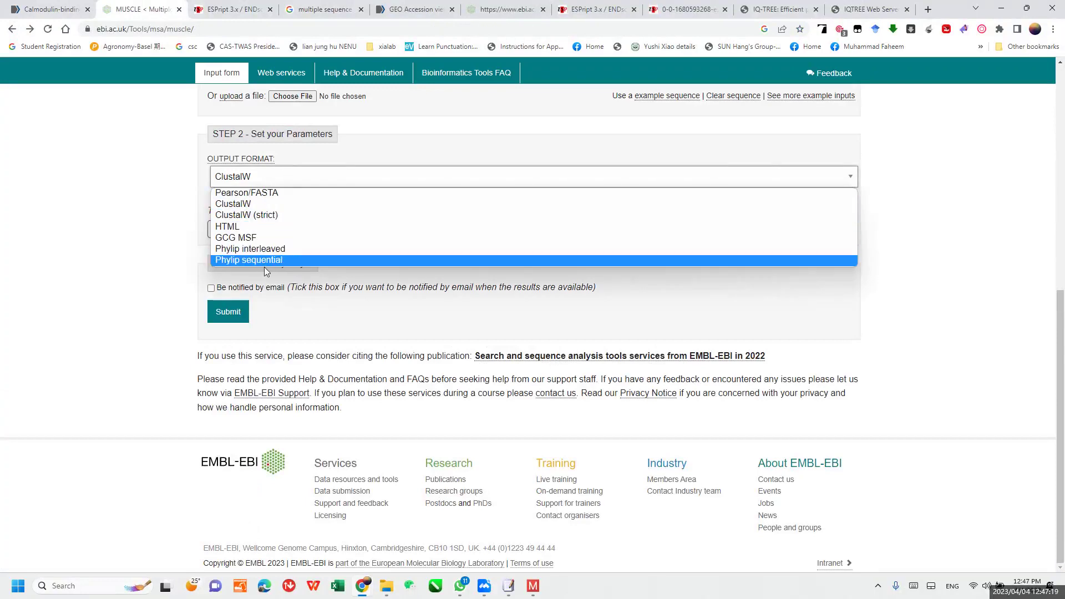
{"action": "left_click", "coordinate": [259, 193]}
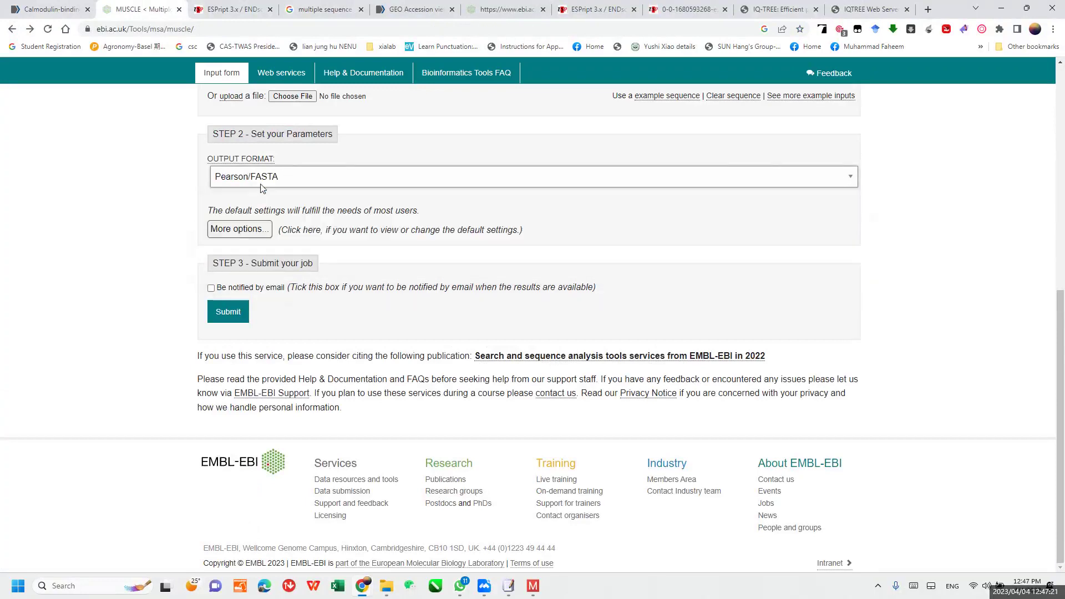
{"action": "left_click", "coordinate": [265, 177]}
{"action": "left_click", "coordinate": [255, 205]}
{"action": "left_click", "coordinate": [266, 176]}
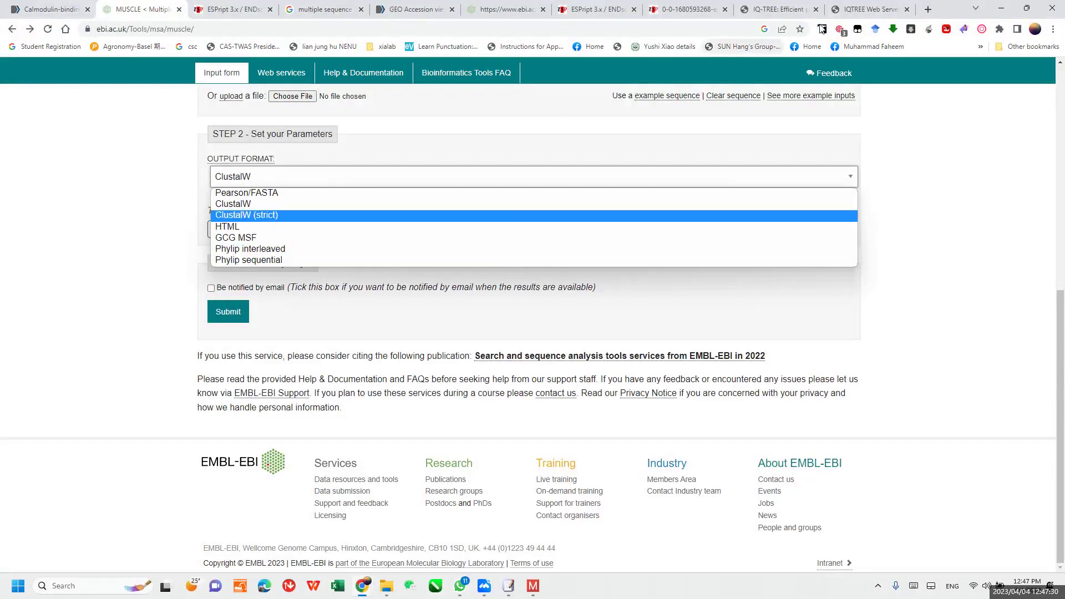
Step: Switch back to the IQ-TREE web server and examine the sequence type, substitution model and branch support options, highlighting the number of bootstrap alignments
{"action": "left_click", "coordinate": [869, 10]}
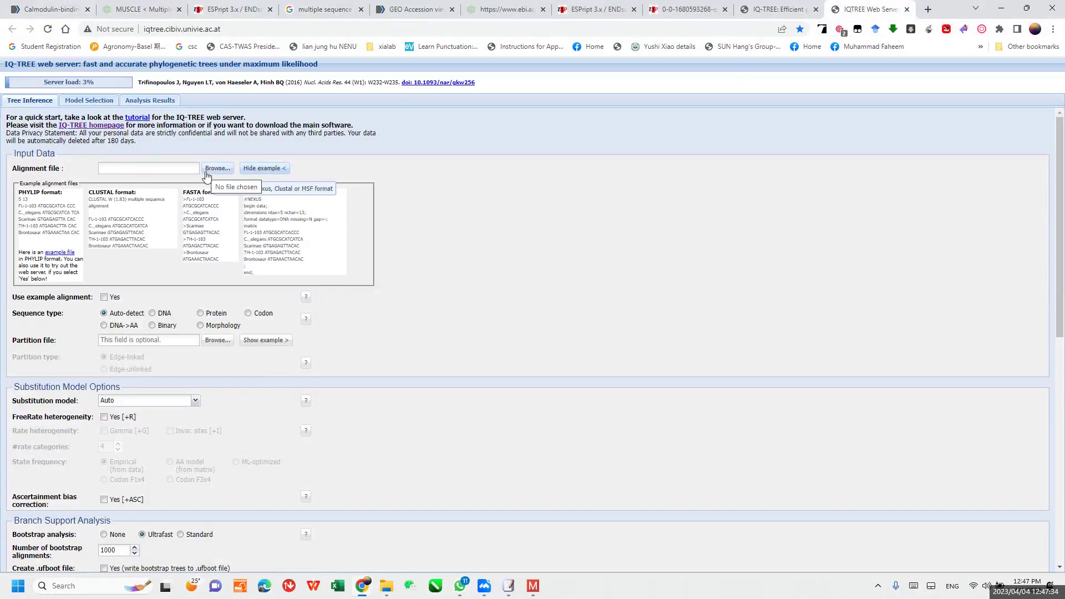
{"action": "scroll", "coordinate": [249, 339], "scroll_direction": "down", "scroll_amount": 1}
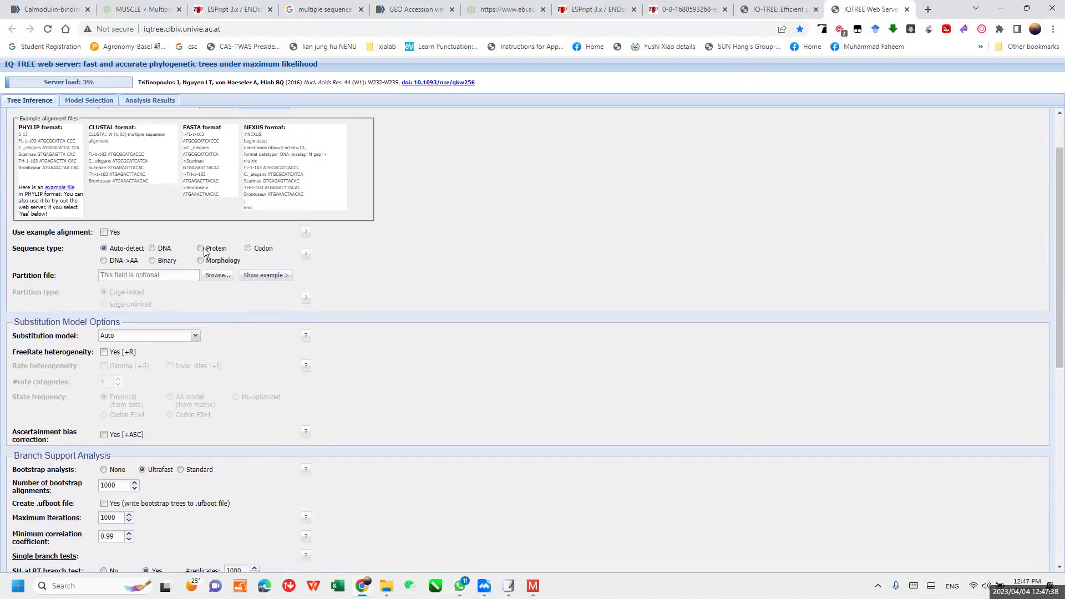
{"action": "scroll", "coordinate": [136, 265], "scroll_direction": "down", "scroll_amount": 1}
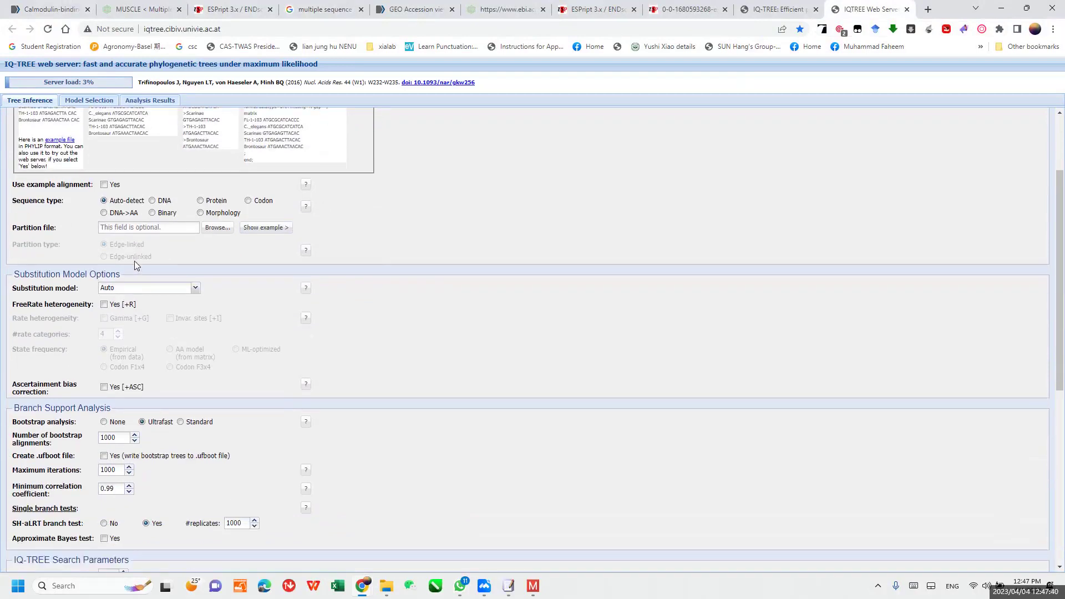
{"action": "scroll", "coordinate": [211, 259], "scroll_direction": "down", "scroll_amount": 1}
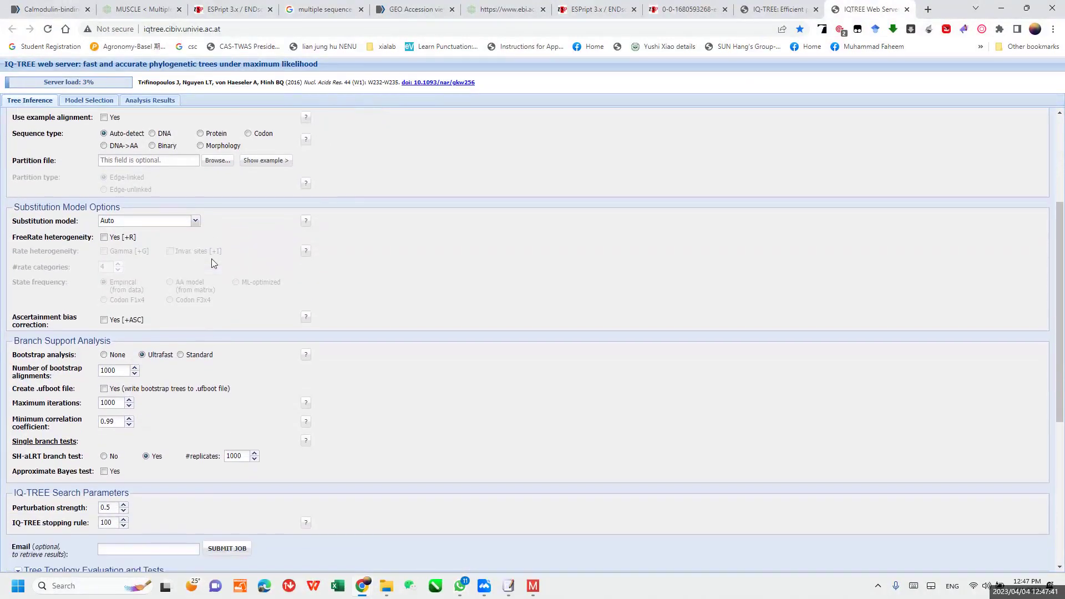
{"action": "scroll", "coordinate": [211, 259], "scroll_direction": "down", "scroll_amount": 2}
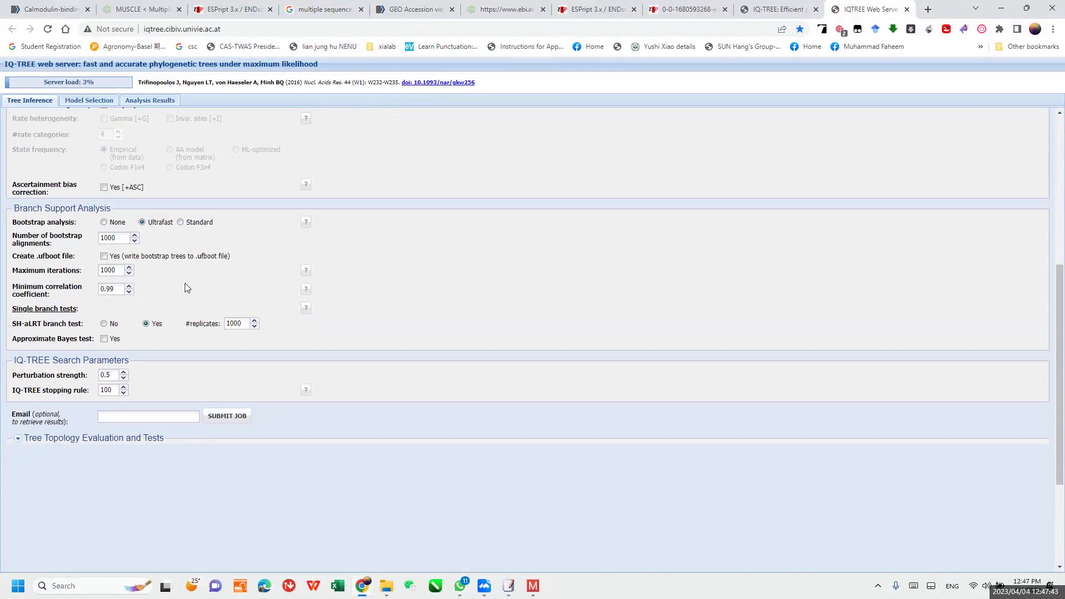
{"action": "double_click", "coordinate": [115, 238]}
{"action": "mouse_move", "coordinate": [56, 244]}
{"action": "left_mouse_down"}
{"action": "mouse_move", "coordinate": [8, 236]}
{"action": "mouse_move", "coordinate": [54, 242]}
{"action": "left_mouse_up"}
{"action": "left_click_drag", "start_coordinate": [124, 236], "coordinate": [94, 238]}
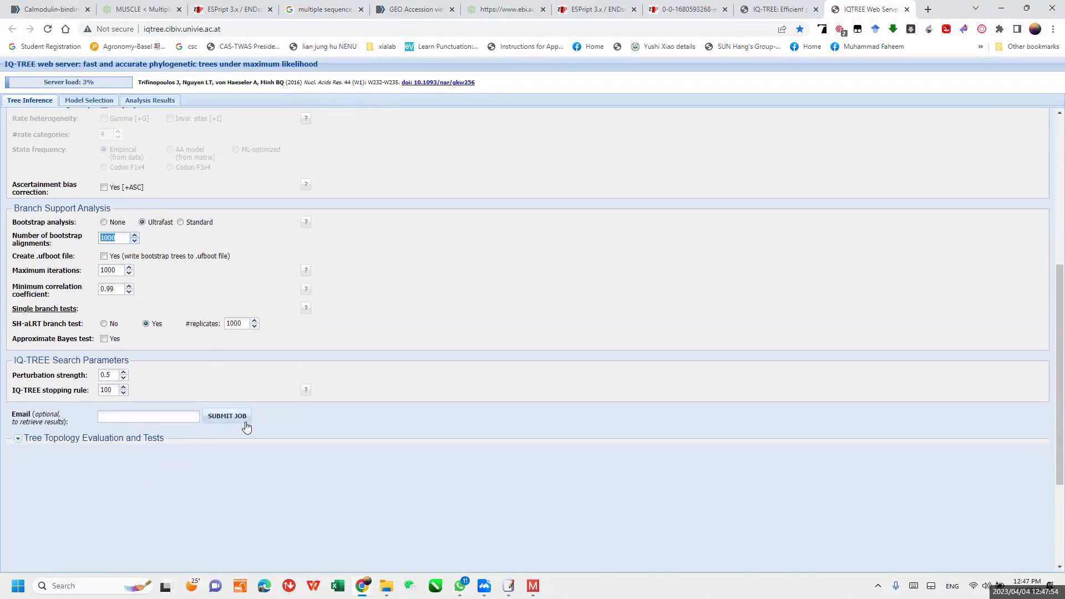
{"action": "scroll", "coordinate": [408, 336], "scroll_direction": "up", "scroll_amount": 4}
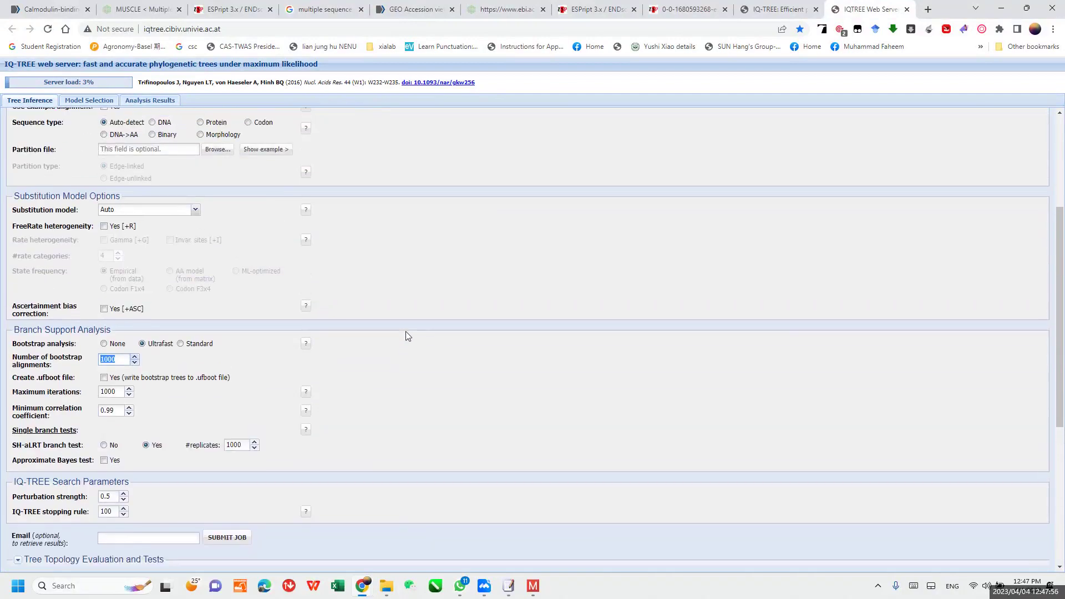
{"action": "scroll", "coordinate": [408, 335], "scroll_direction": "up", "scroll_amount": 2}
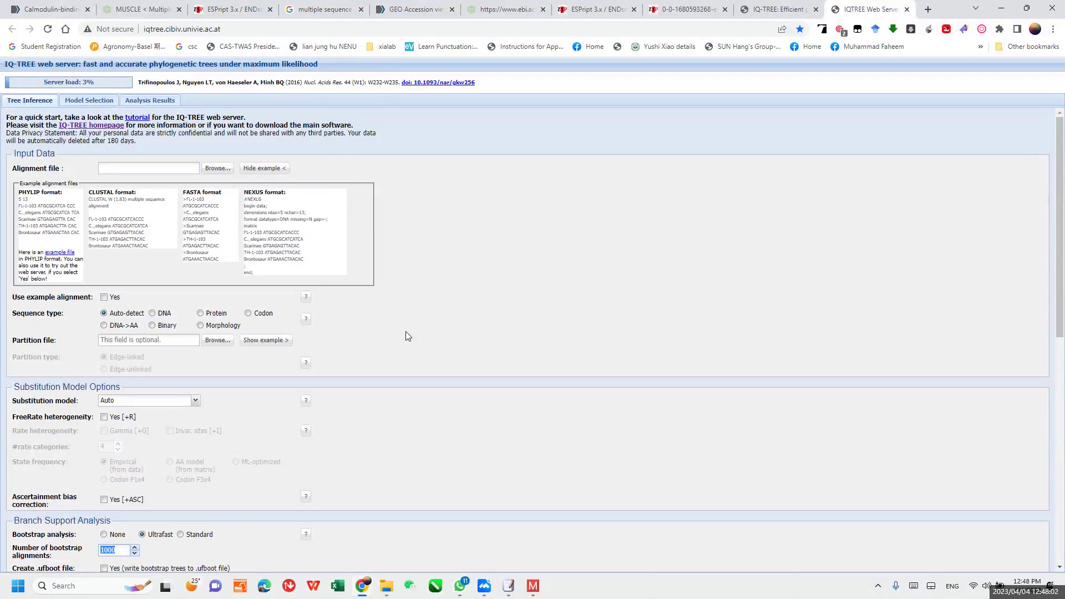
Step: Examine the Analysis Results and Model Selection pages of the IQ-TREE web server
{"action": "mouse_move", "coordinate": [531, 587]}
{"action": "left_click", "coordinate": [156, 103]}
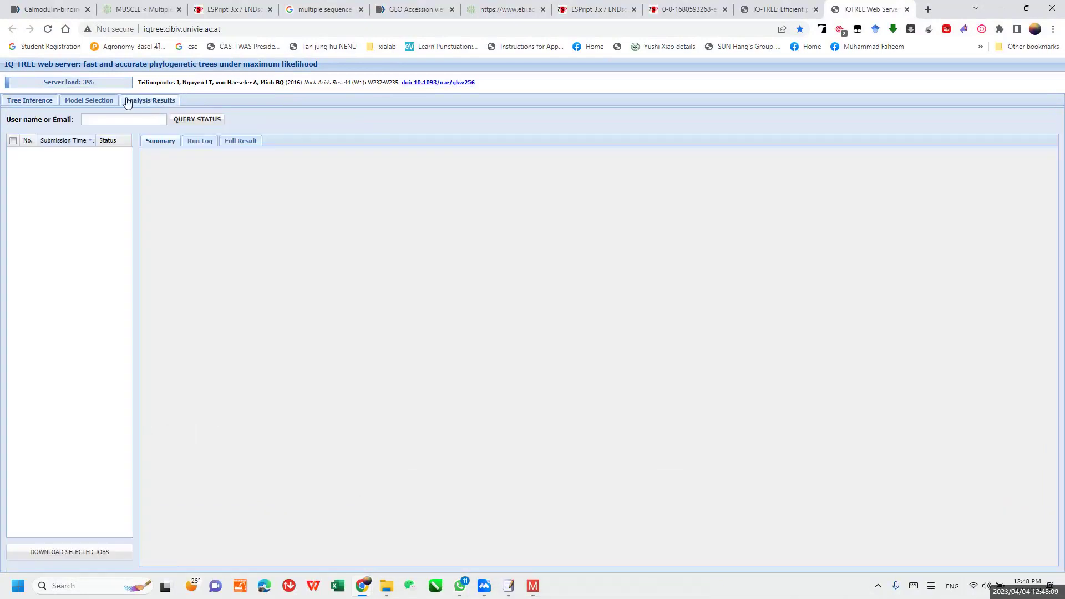
{"action": "left_click", "coordinate": [96, 102]}
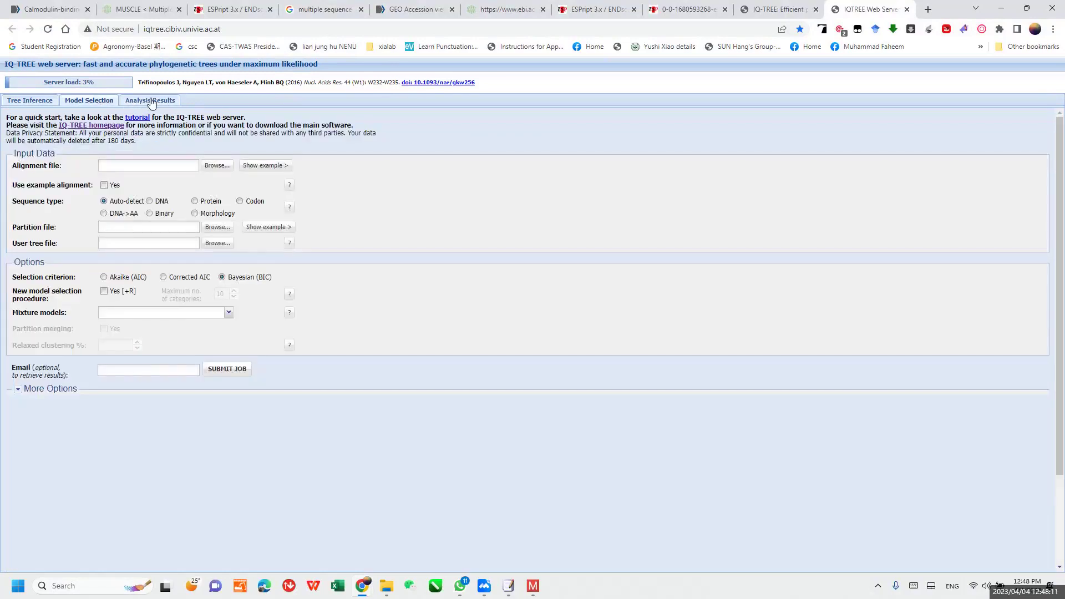
{"action": "left_click", "coordinate": [150, 103]}
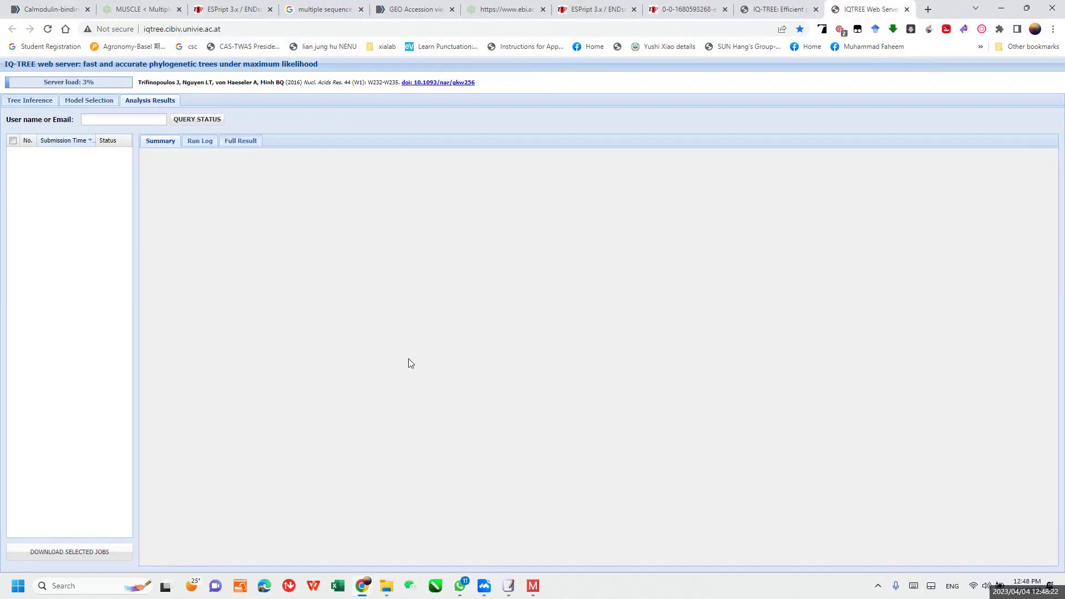
{"action": "mouse_move", "coordinate": [536, 589]}
Step: Fill in the saved e-mail address for retrieving results on the Tree Inference form and review the form from the top
{"action": "left_click", "coordinate": [33, 102]}
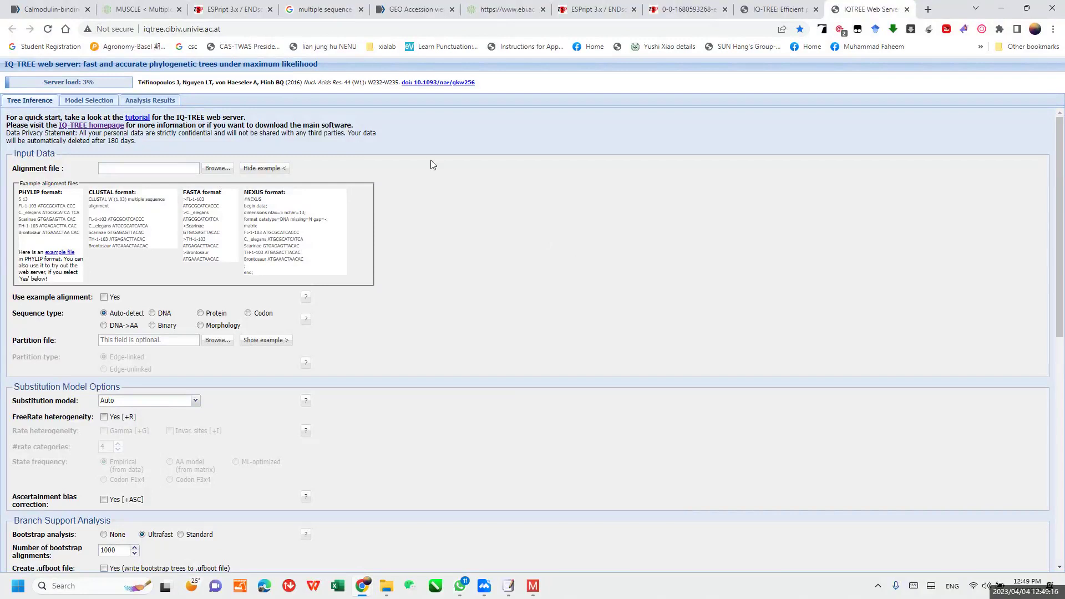
{"action": "scroll", "coordinate": [431, 161], "scroll_direction": "down", "scroll_amount": 7}
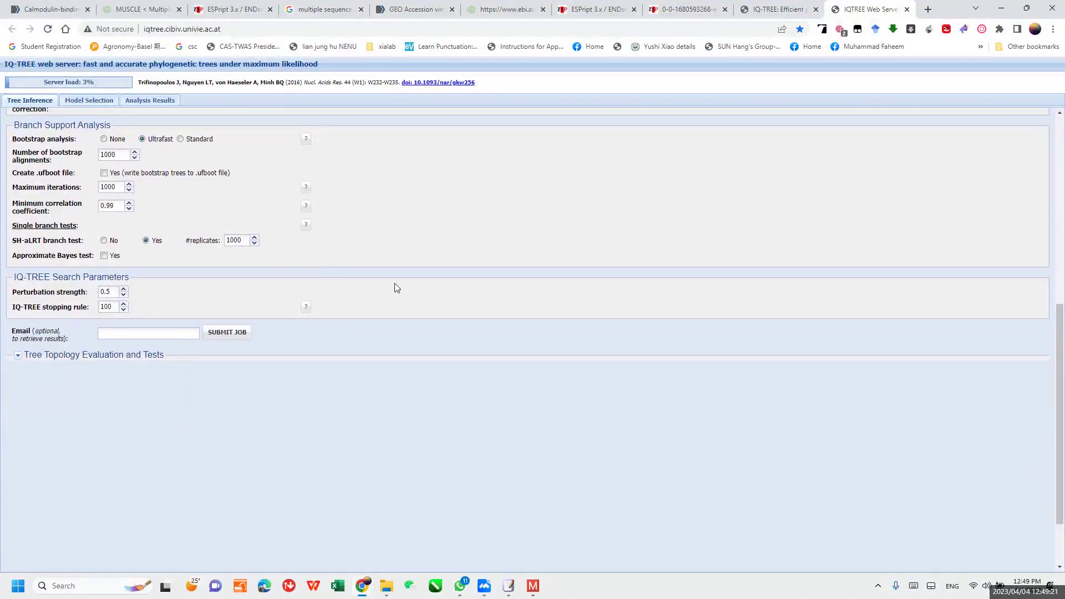
{"action": "left_click", "coordinate": [142, 334]}
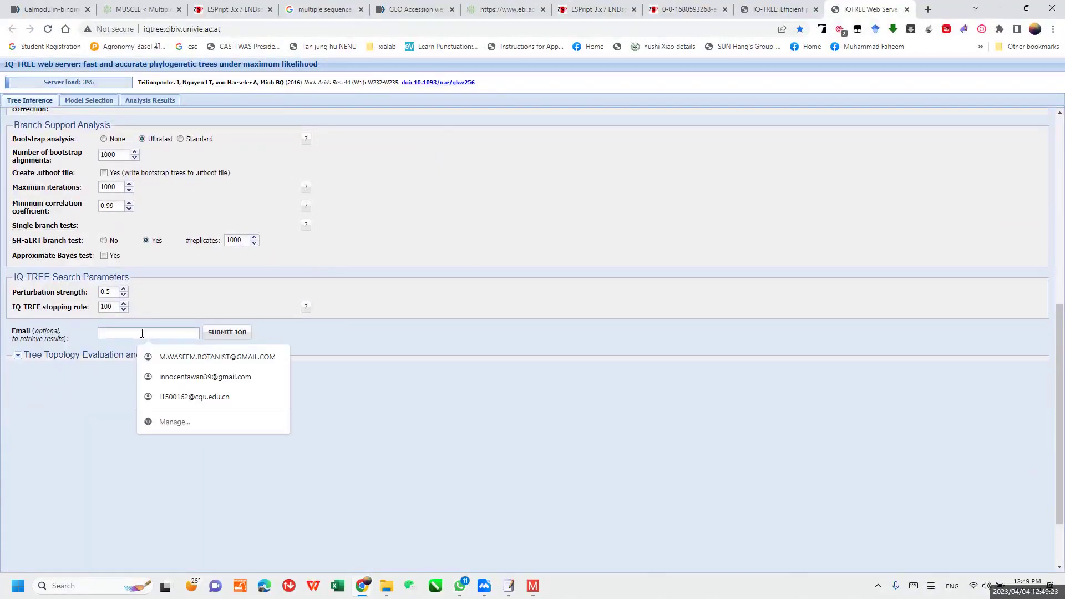
{"action": "left_click", "coordinate": [189, 356]}
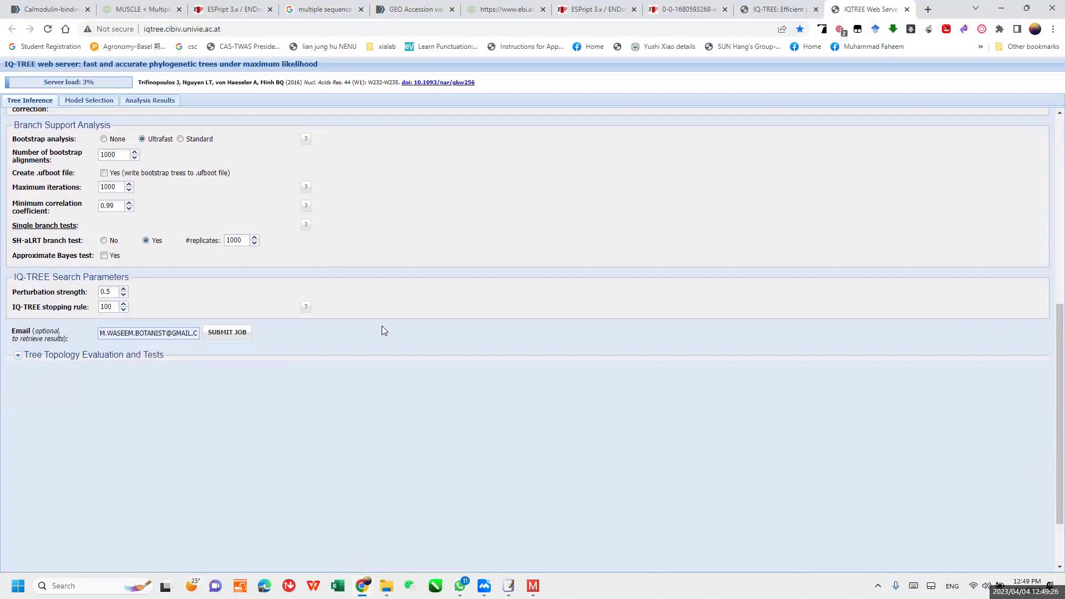
{"action": "scroll", "coordinate": [382, 326], "scroll_direction": "up", "scroll_amount": 8}
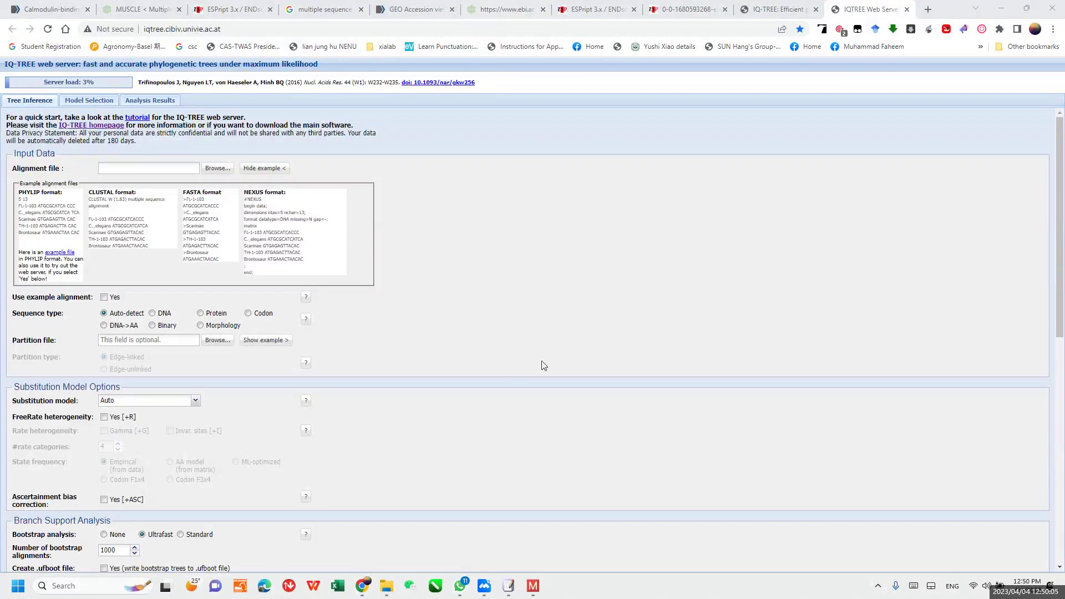
Step: Open a new browser tab and get its address bar ready for a new search
{"action": "left_click", "coordinate": [932, 11]}
{"action": "left_click", "coordinate": [747, 27]}
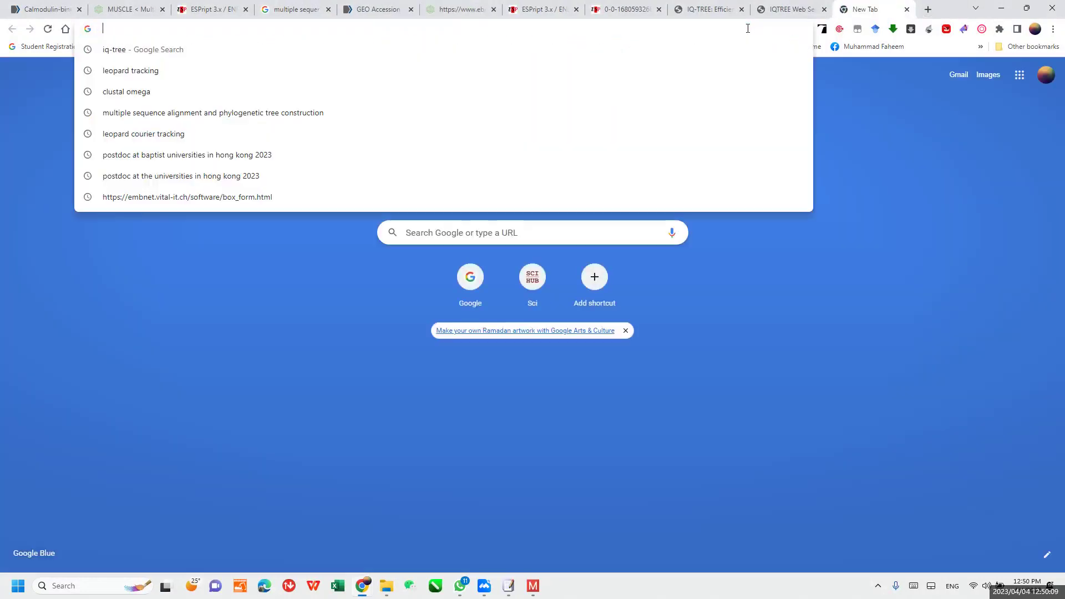